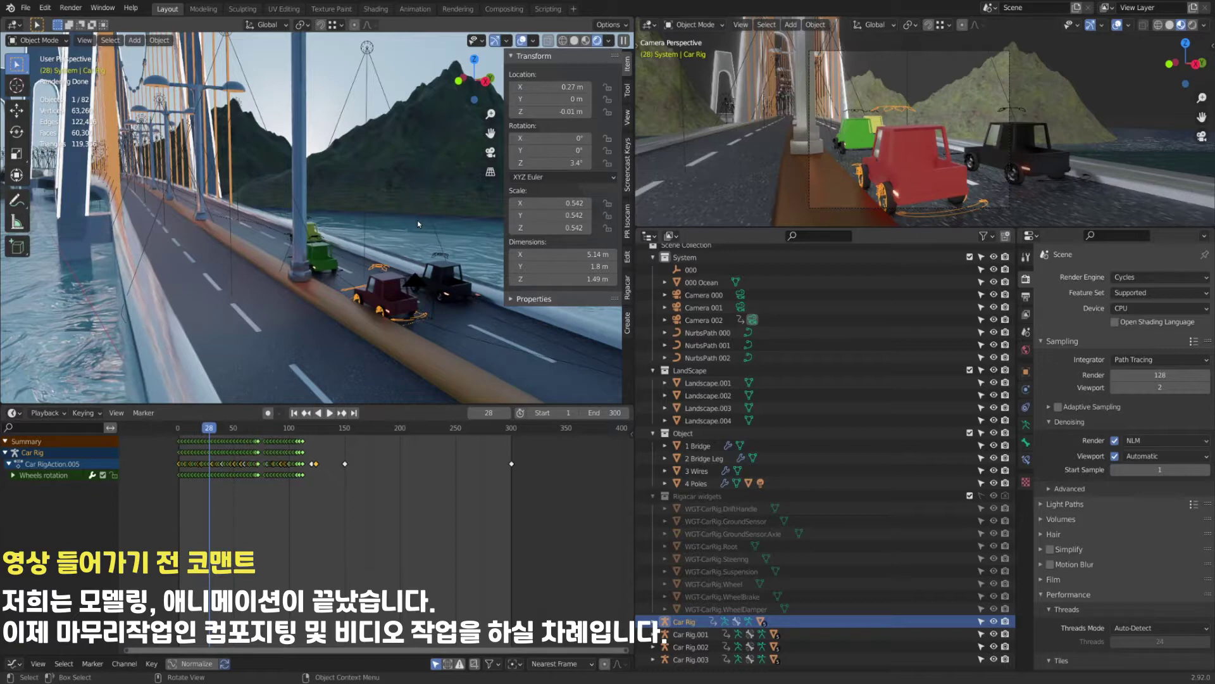
Switch to File Explorer and open the rendered frame 0001.png from the Racing Youtube folder in tmp.
click(399, 74)
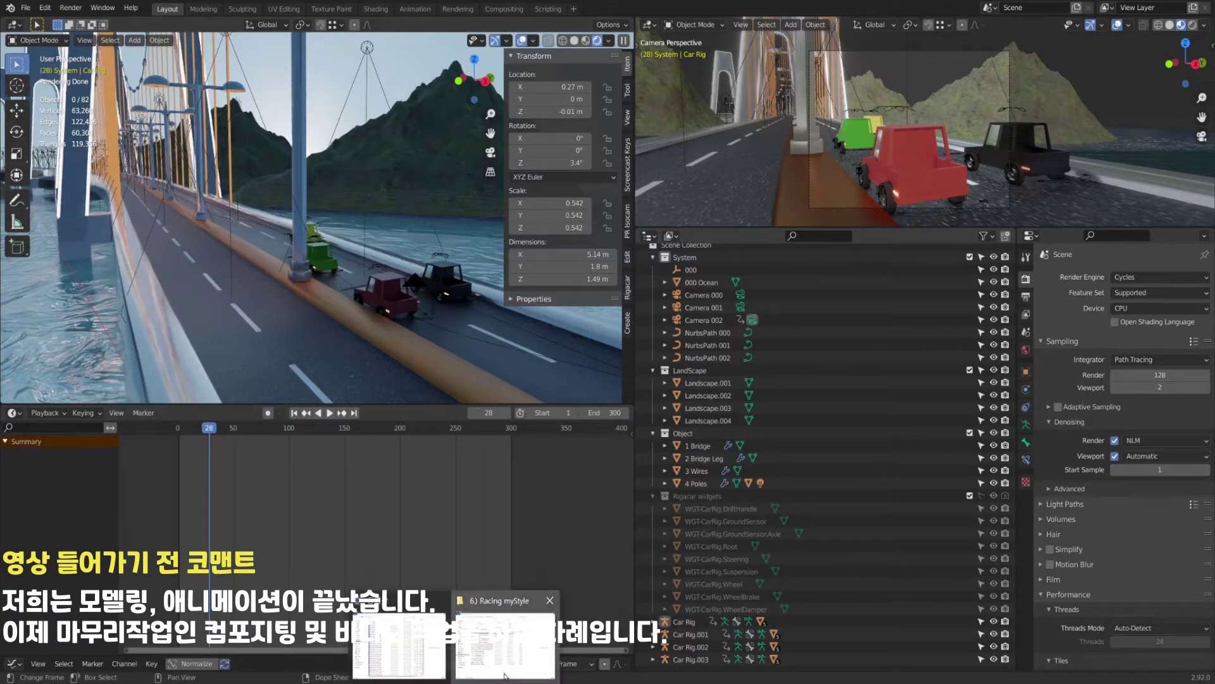
click(455, 636)
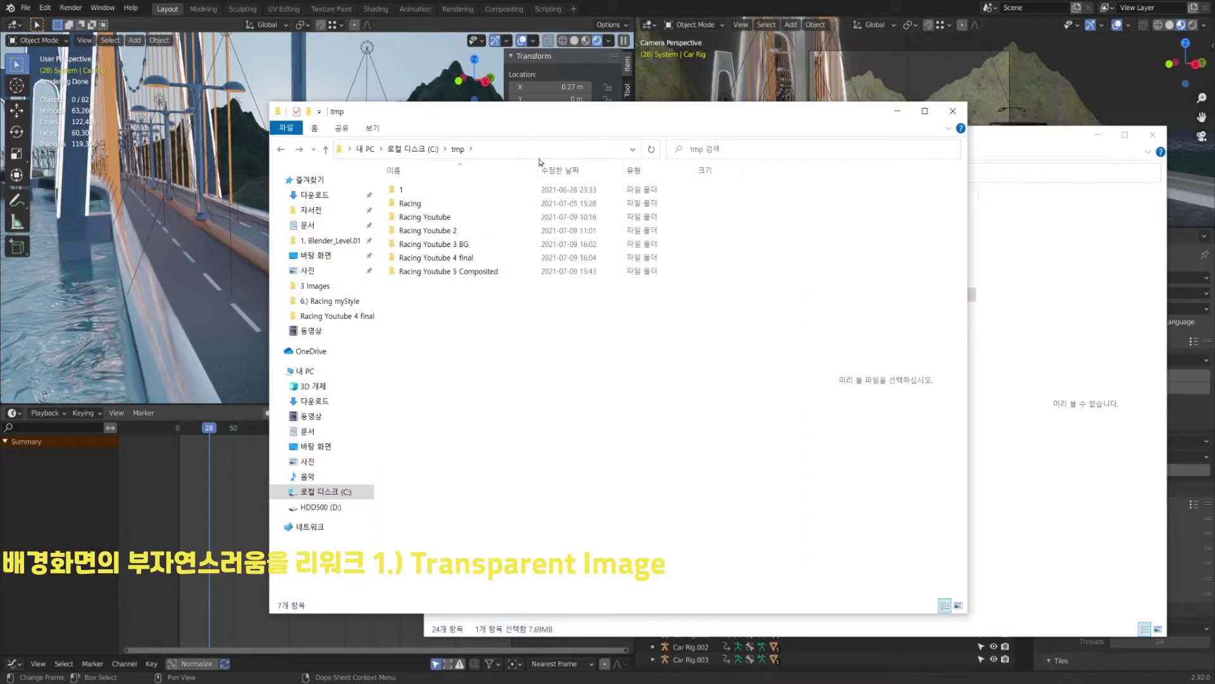
click(440, 217)
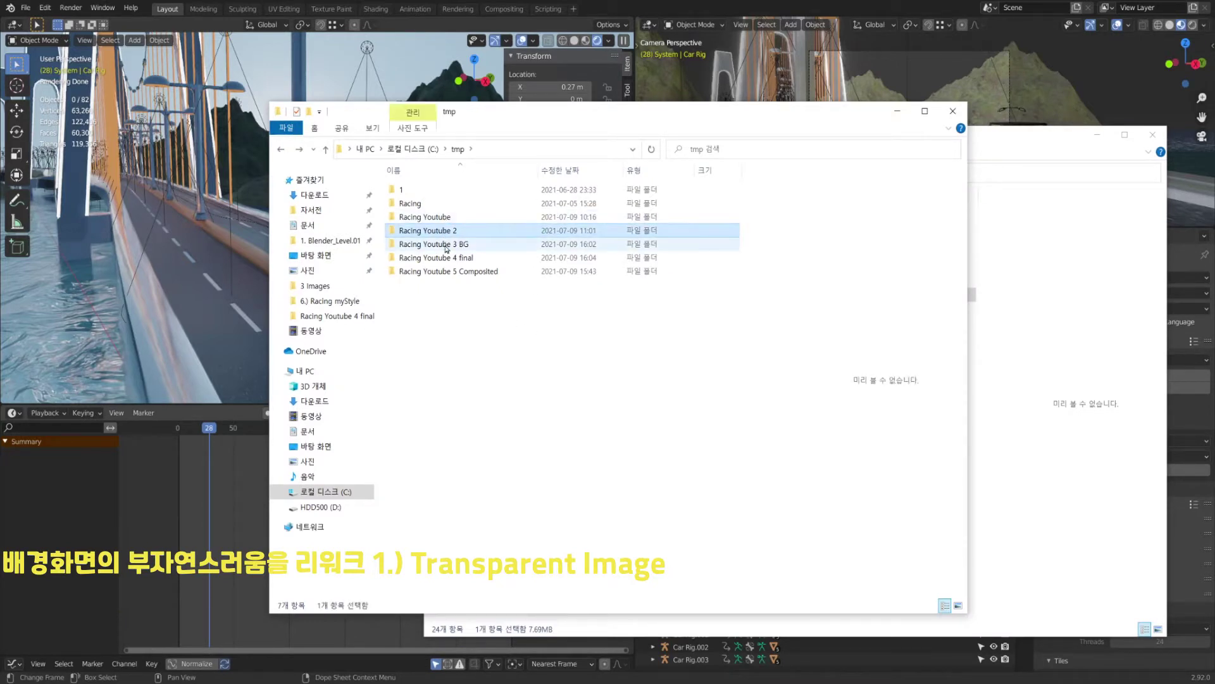
click(456, 272)
click(529, 350)
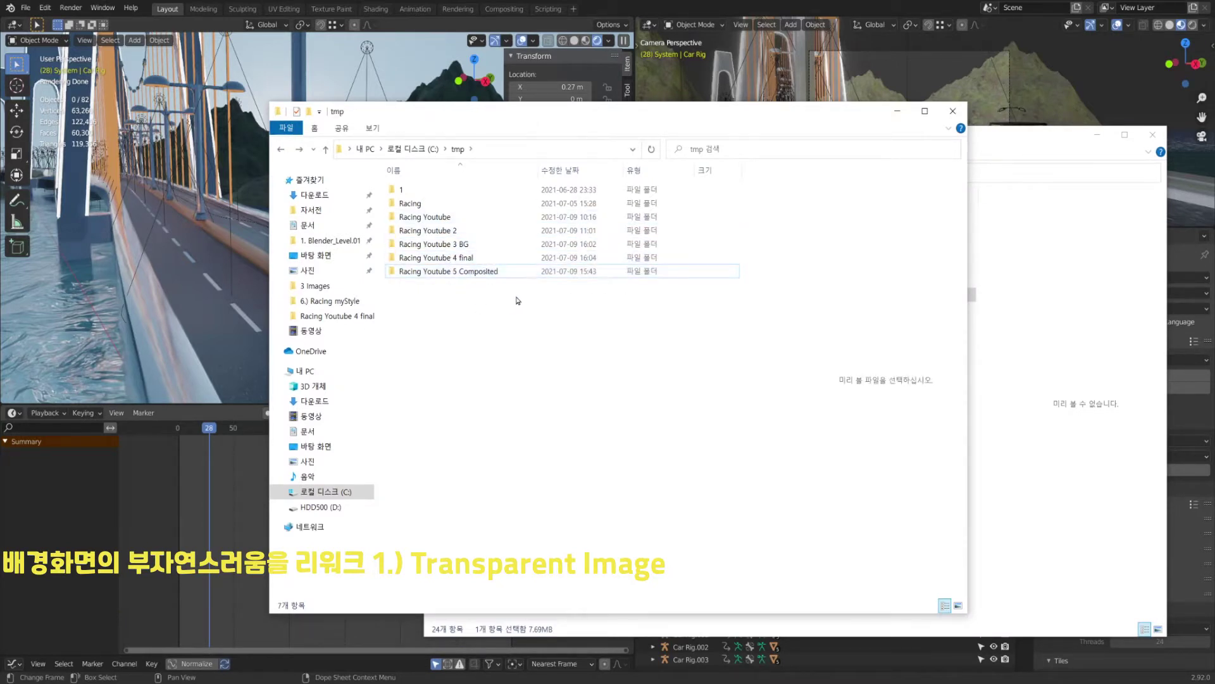
double_click(426, 217)
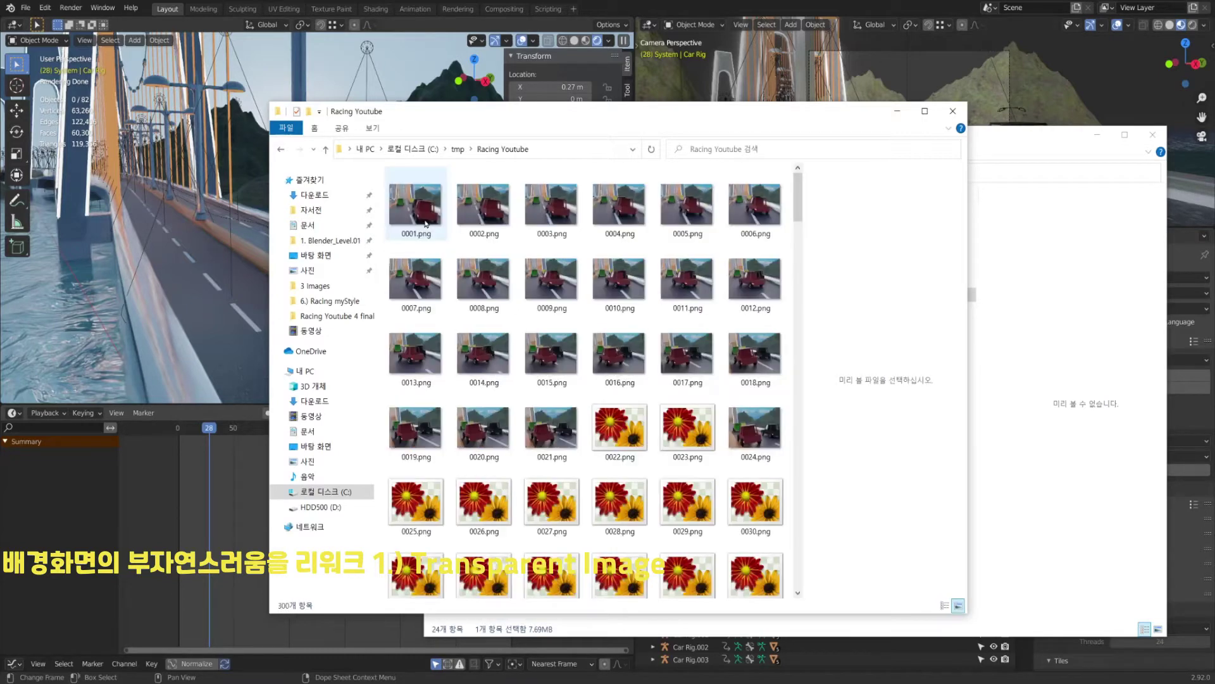
double_click(426, 223)
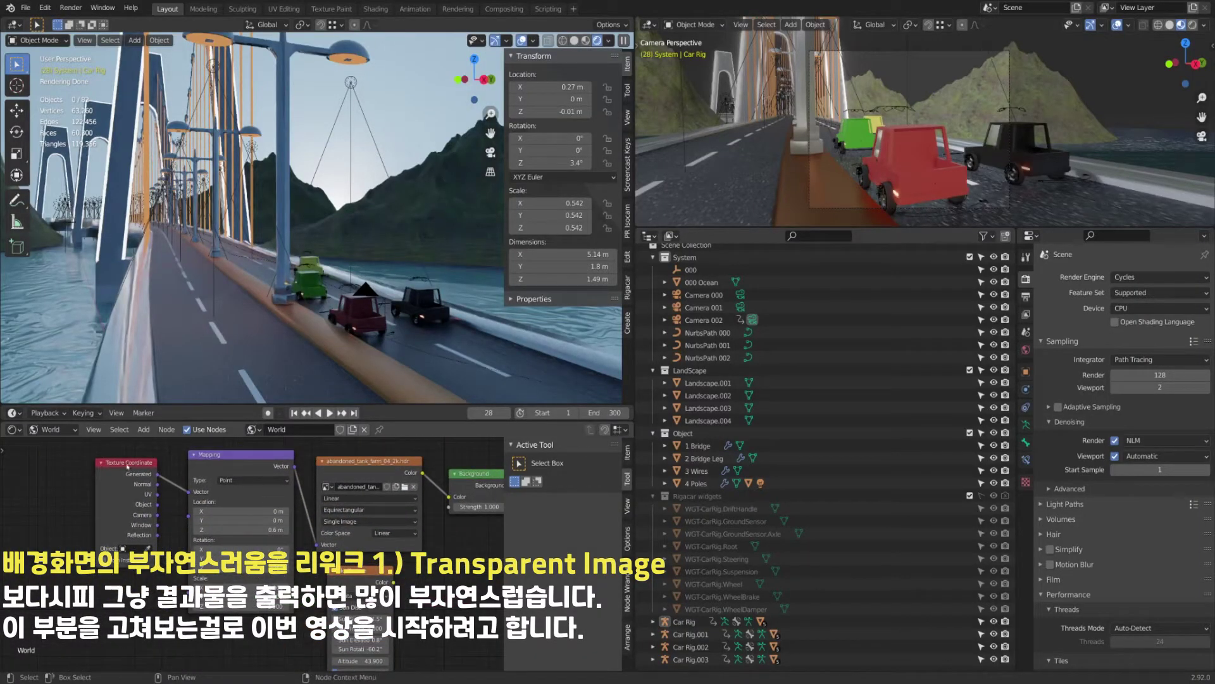
Isolate Camera 002 in local view and examine the world environment texture surrounding it from several angles.
click(244, 458)
click(370, 463)
middle_drag(457, 447, 417, 480)
click(417, 480)
click(704, 319)
key(KP_Decimal)
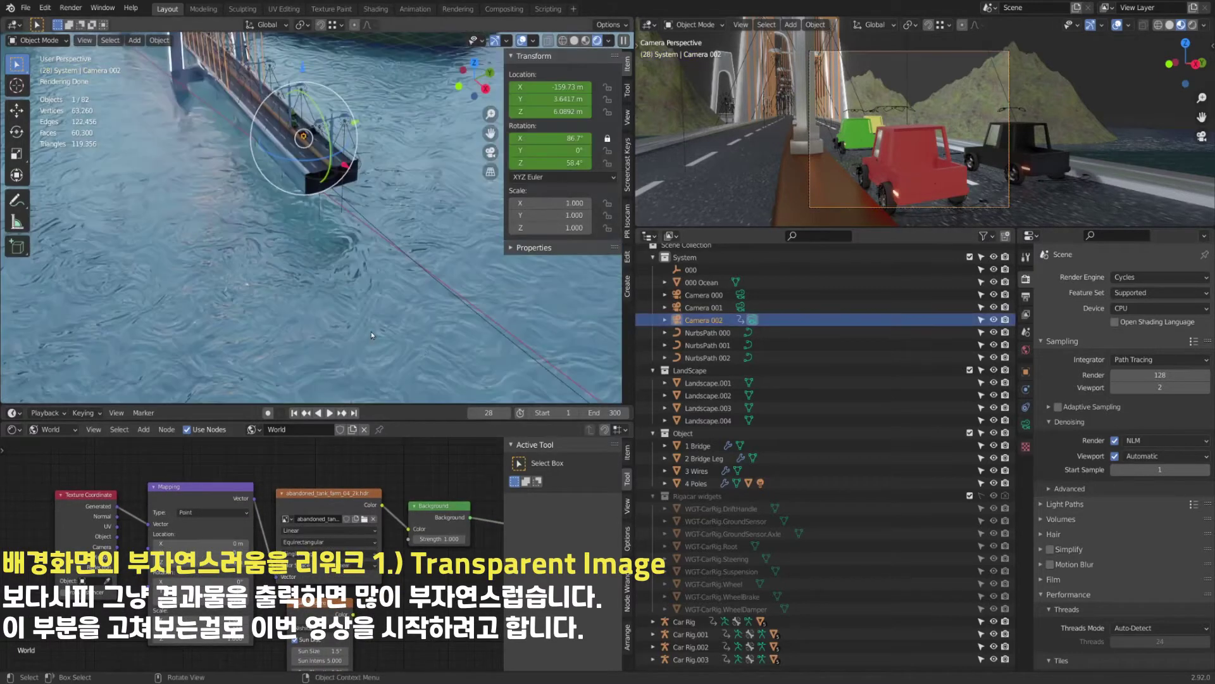
key(KP_Divide)
middle_drag(371, 331, 9, 317)
key(alt+Tab)
key(alt+Tab)
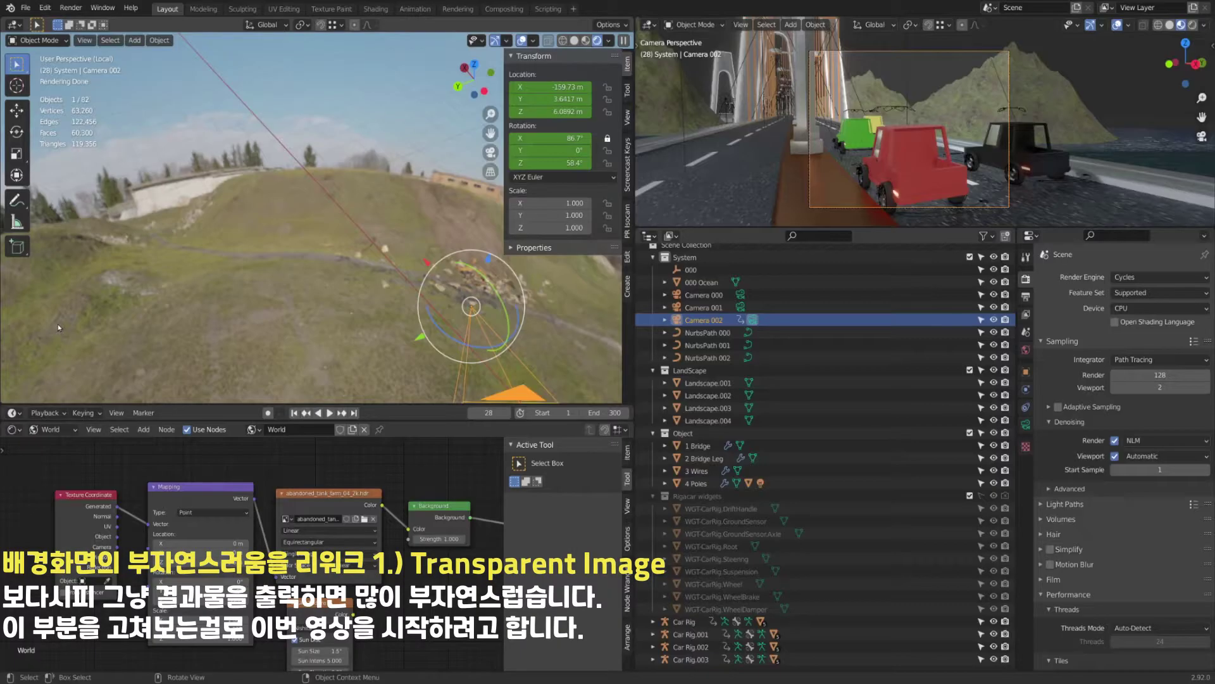
mouse_move(280, 309)
middle_down()
mouse_move(190, 297)
mouse_move(195, 287)
middle_up()
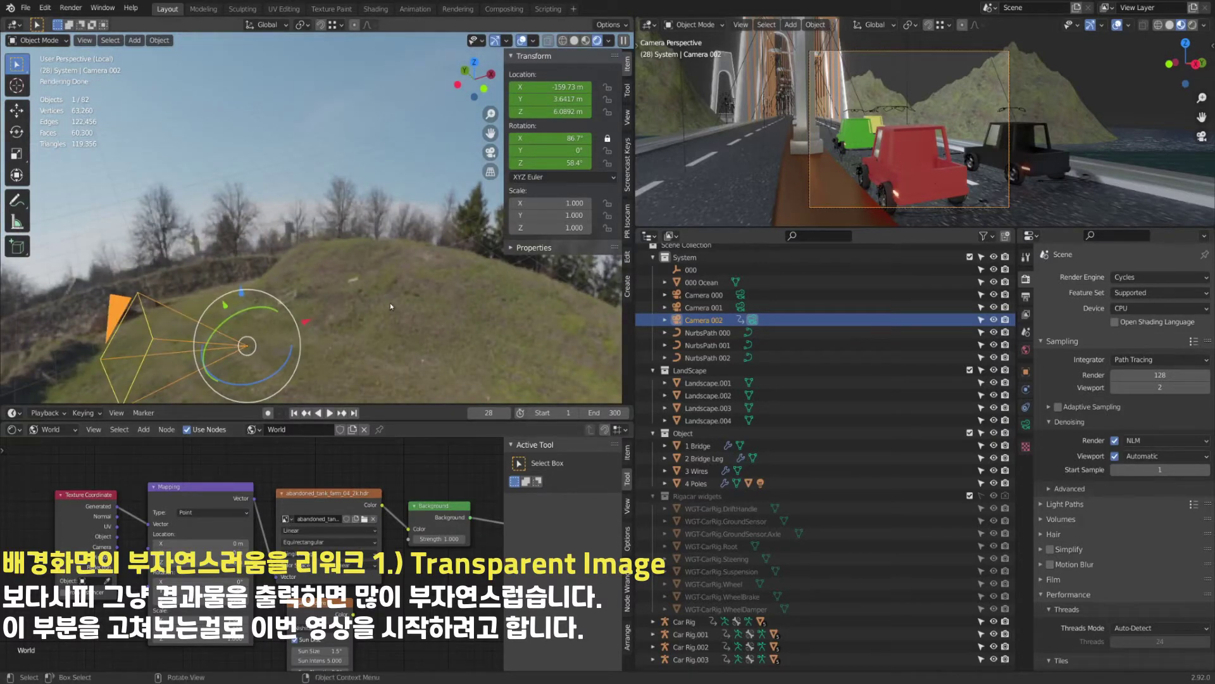
middle_drag(390, 302, 375, 312)
click(286, 518)
middle_drag(388, 331, 534, 307)
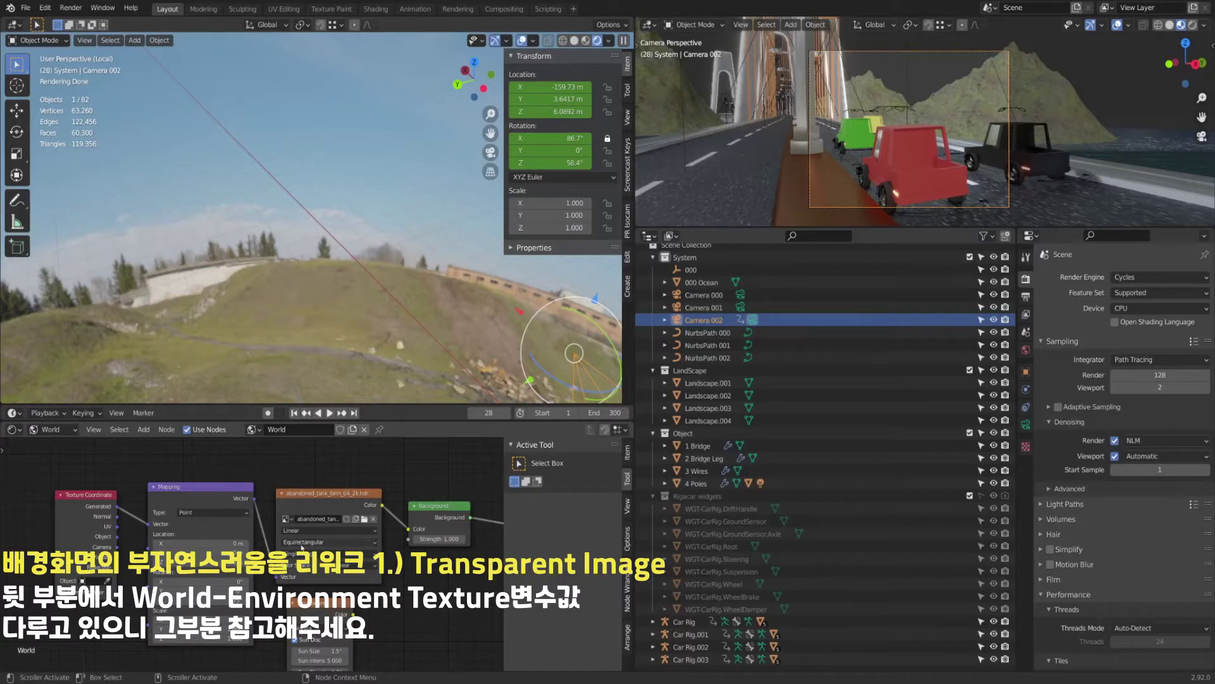
scroll(285, 557, up, 3)
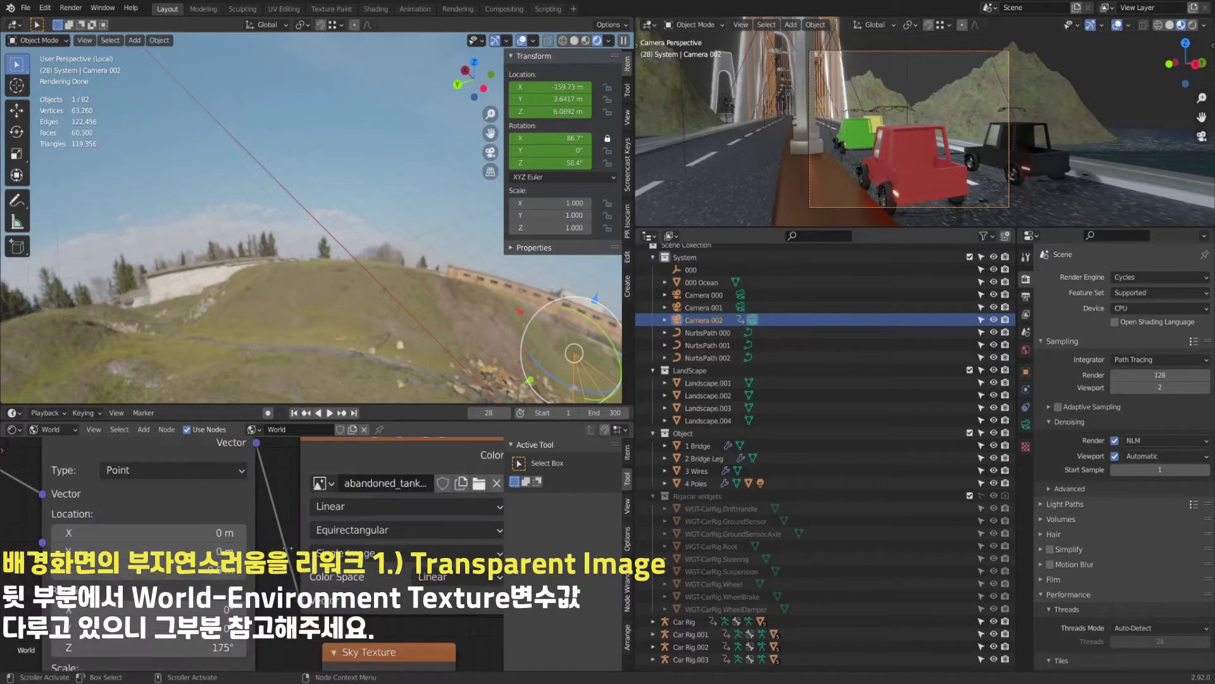
click(479, 483)
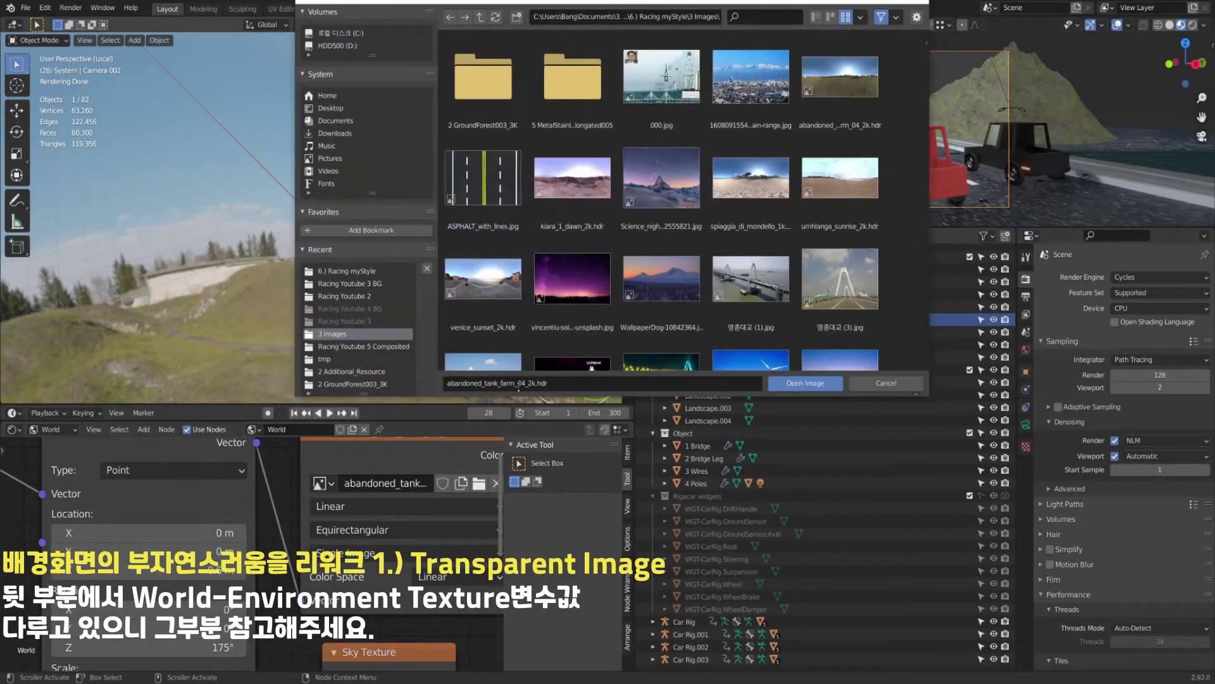
double_click(750, 76)
key(KP_0)
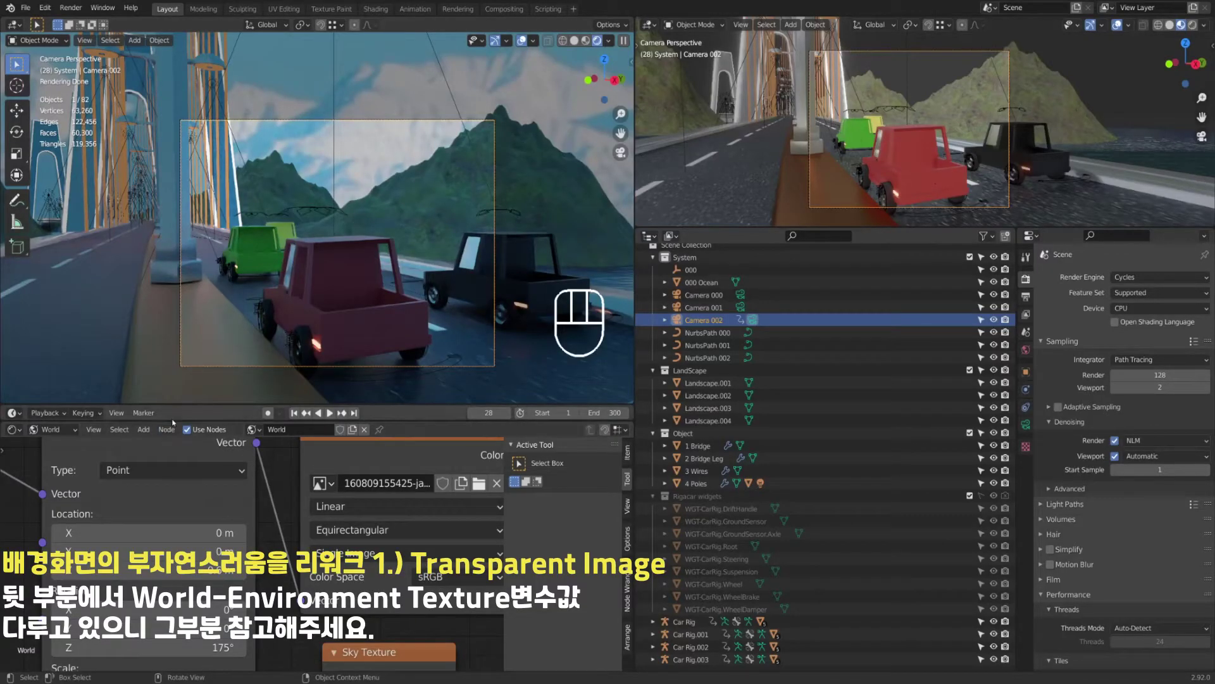
Preview the animation through Camera 002 over the new background and show the scene's output settings.
drag(190, 422, 190, 593)
key(space)
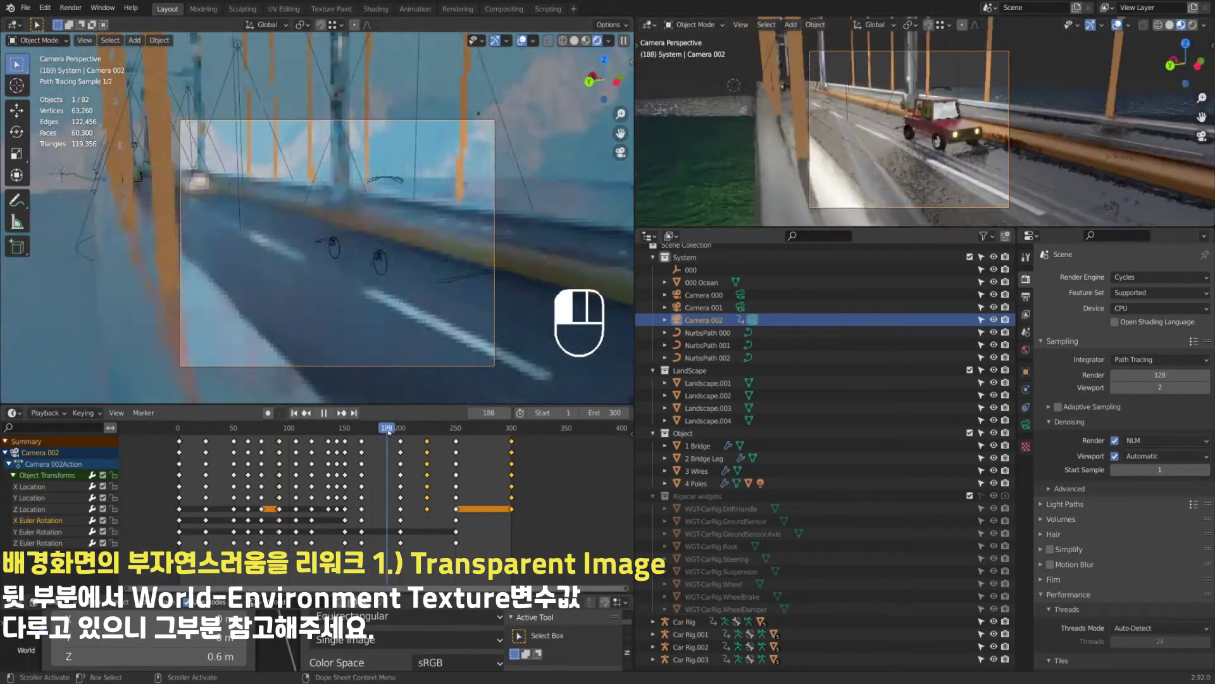
scroll(285, 639, down, 5)
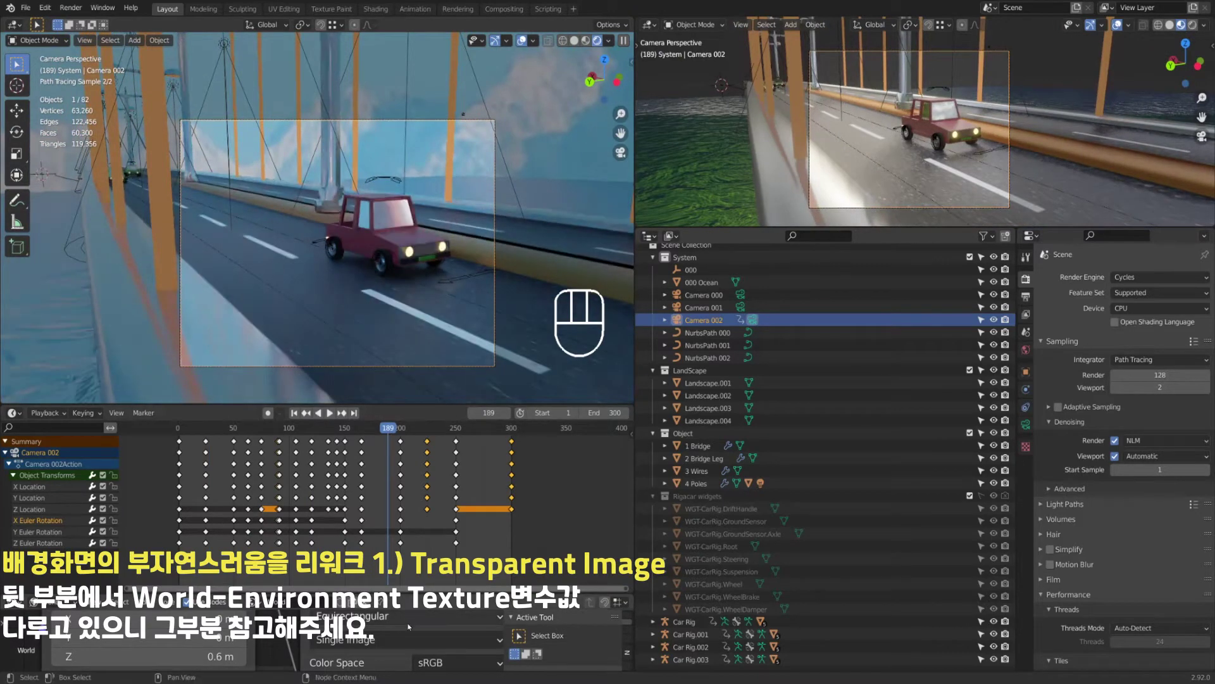
click(162, 427)
drag(298, 431, 477, 431)
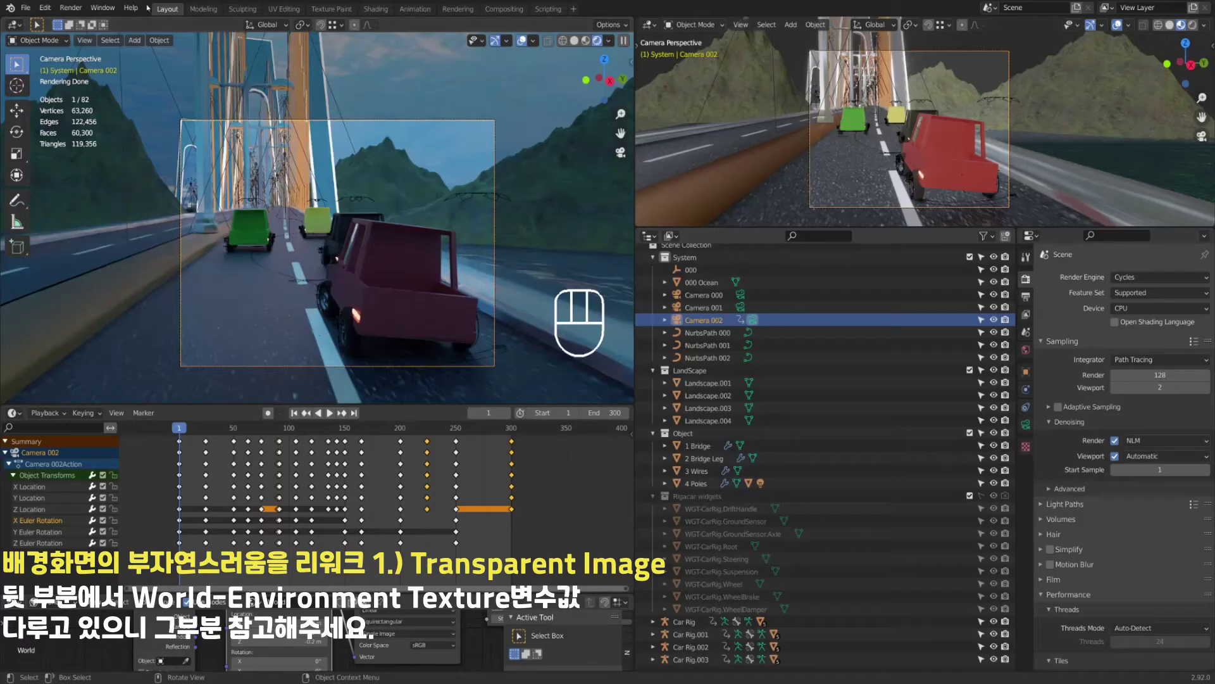
click(71, 8)
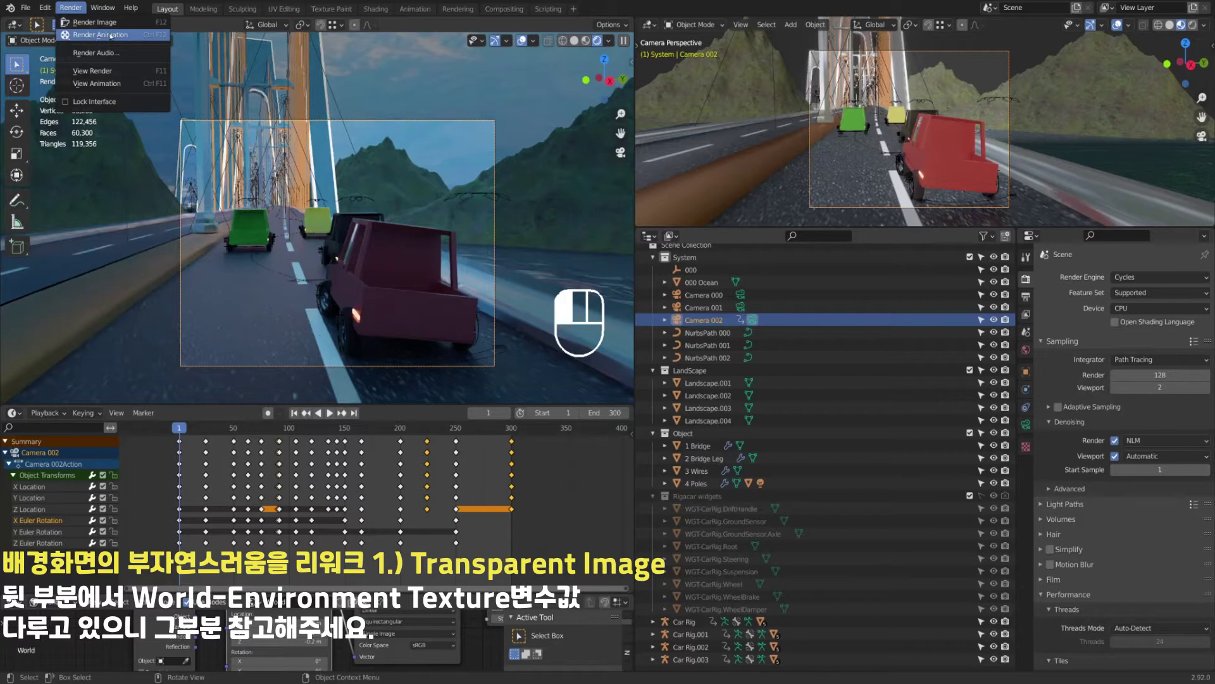
click(1026, 296)
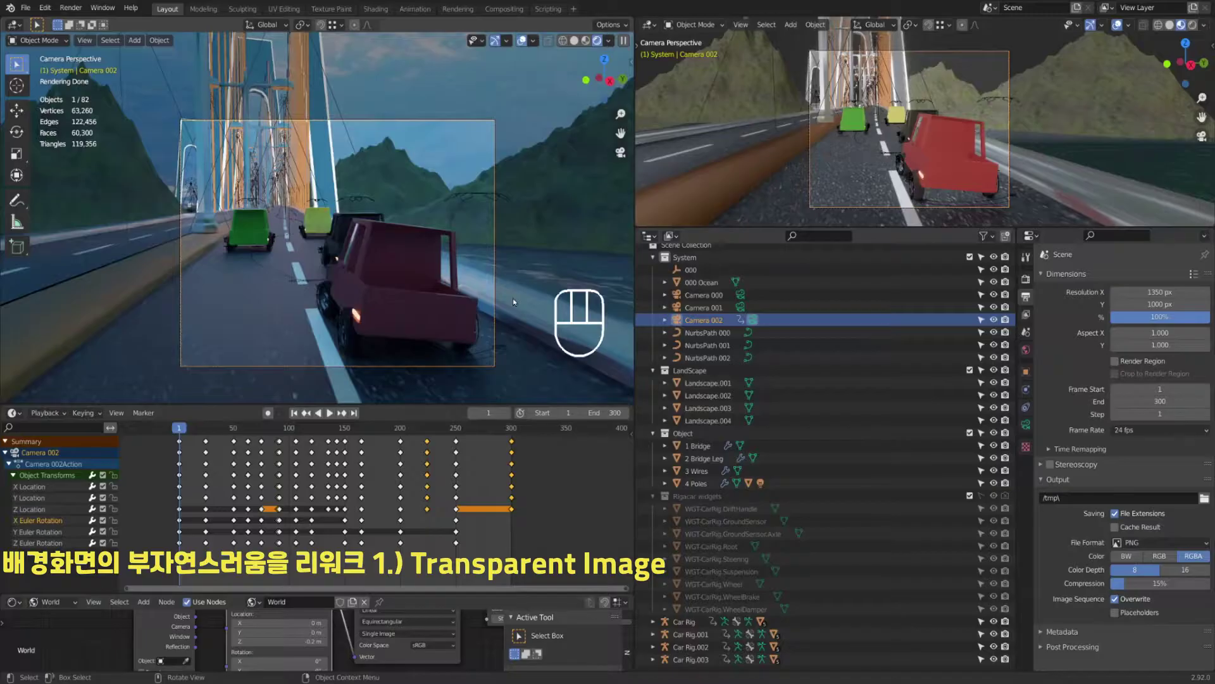
Switch to File Explorer and open the rendered frame 0001.png from the Racing Youtube 2 folder.
key(alt+Tab)
key(Tab)
key(Tab)
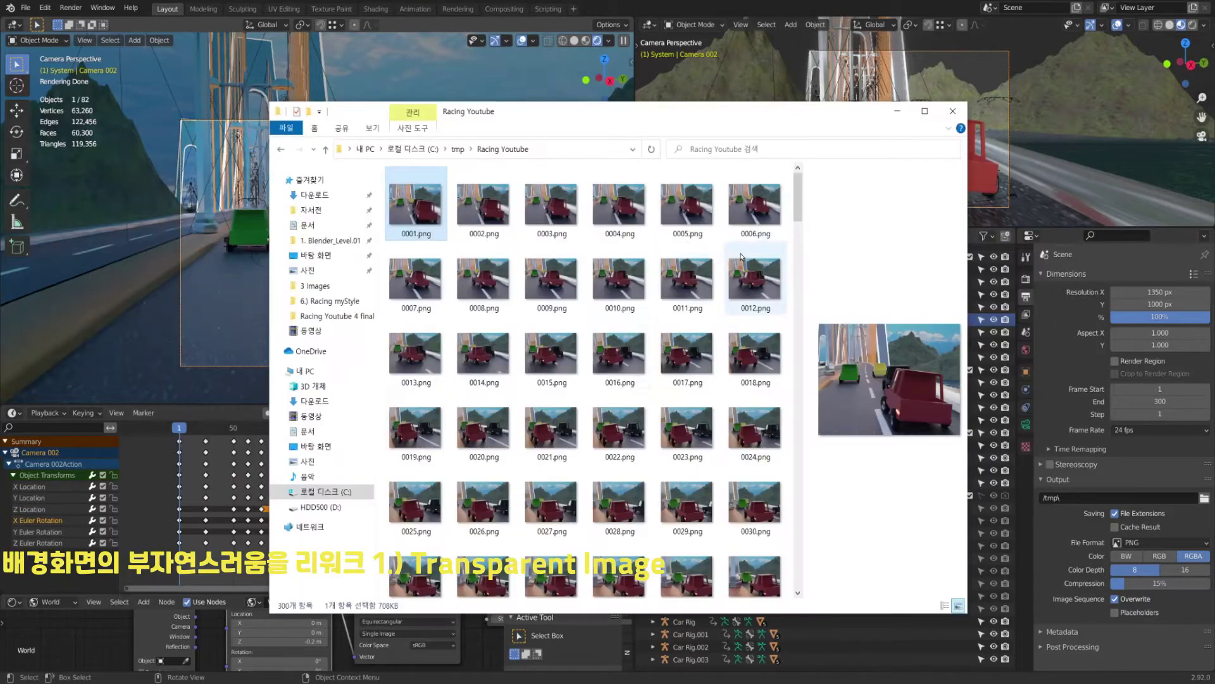
key(alt+Up)
click(435, 232)
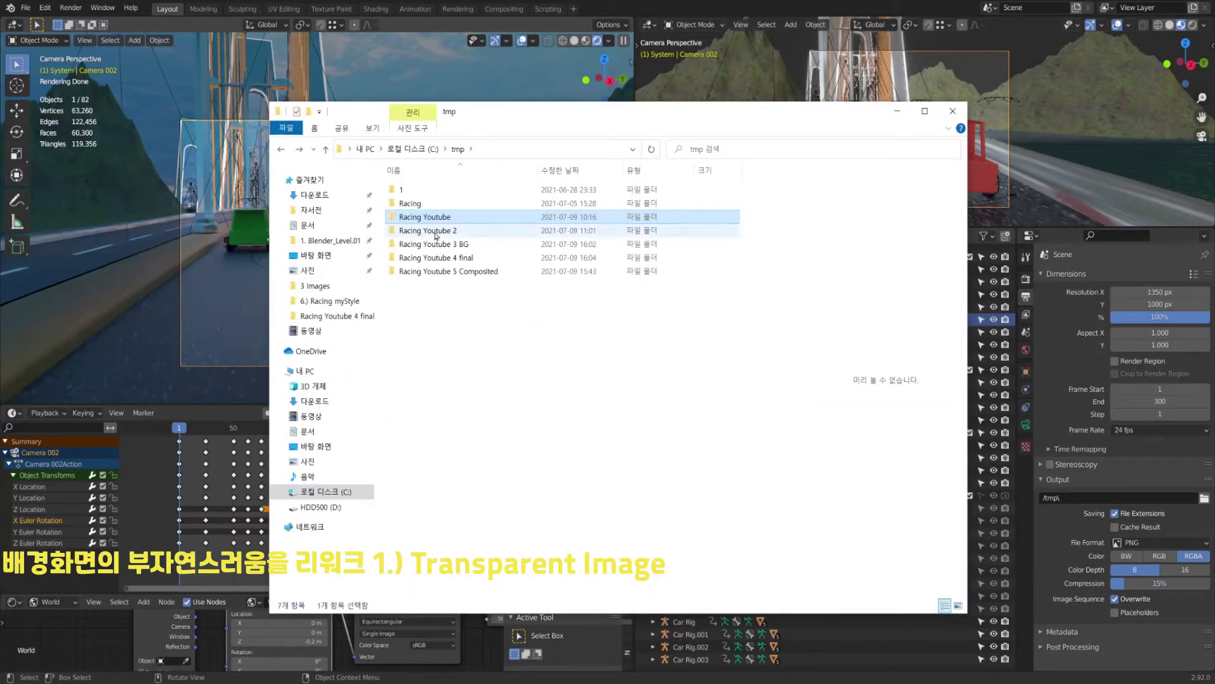
double_click(435, 231)
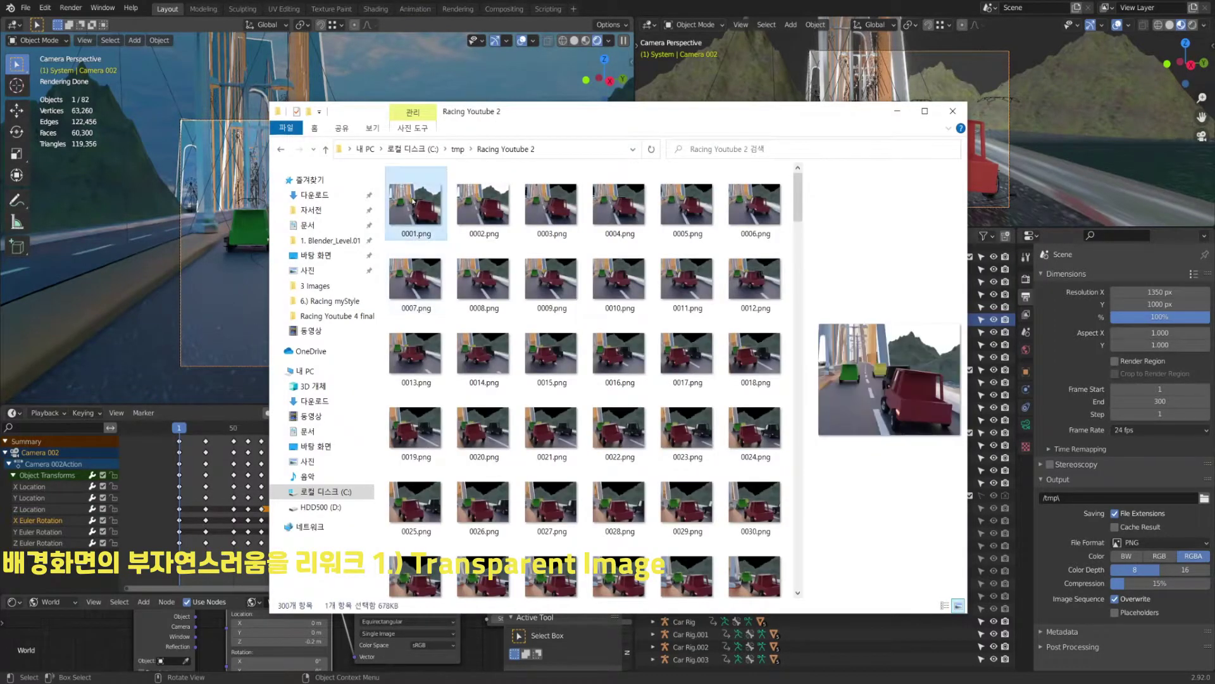
double_click(417, 205)
Examine the transparent sky in the Racing Youtube 2 frames one after another, and close the image viewer.
key(Right)
key(Right)
key(Right)
key(Right)
key(Right)
key(Right)
key(Right)
key(Right)
key(Right)
key(Right)
key(Right)
key(Right)
key(Right)
key(Right)
key(Right)
key(Right)
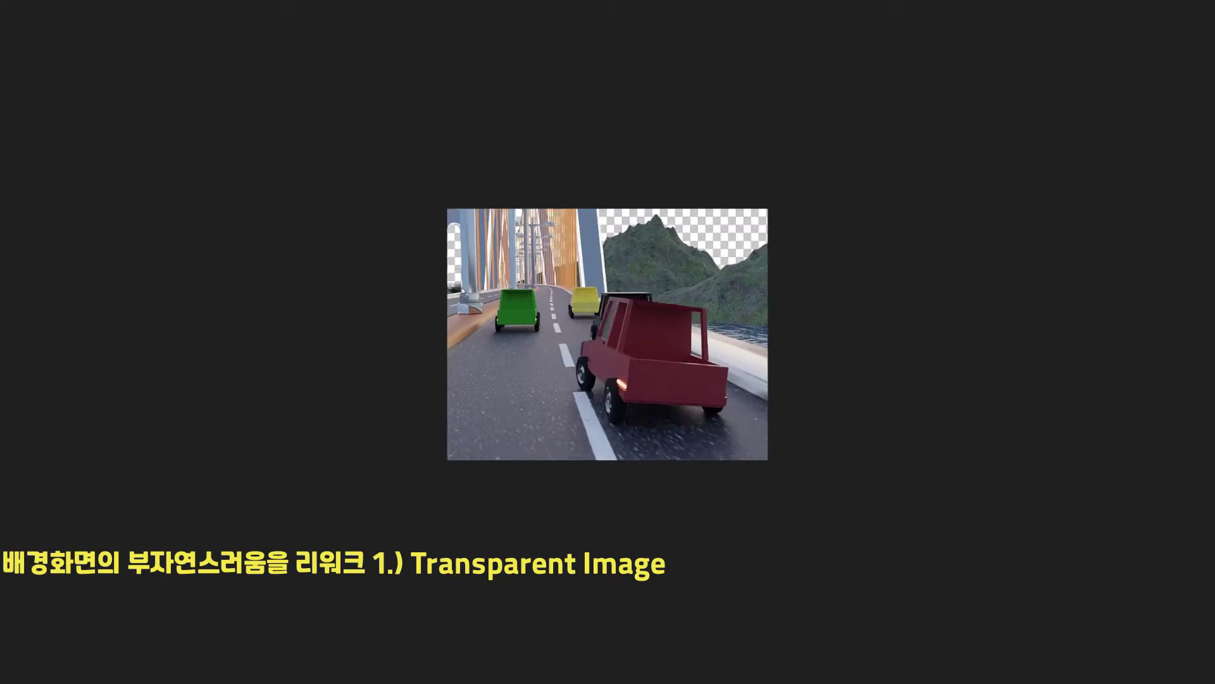
key(Right)
key(Right)
key(Right)
key(Right)
key(Right)
key(Right)
key(Right)
key(Right)
key(Right)
key(Right)
key(Right)
key(Right)
key(Right)
key(Right)
key(Right)
key(Right)
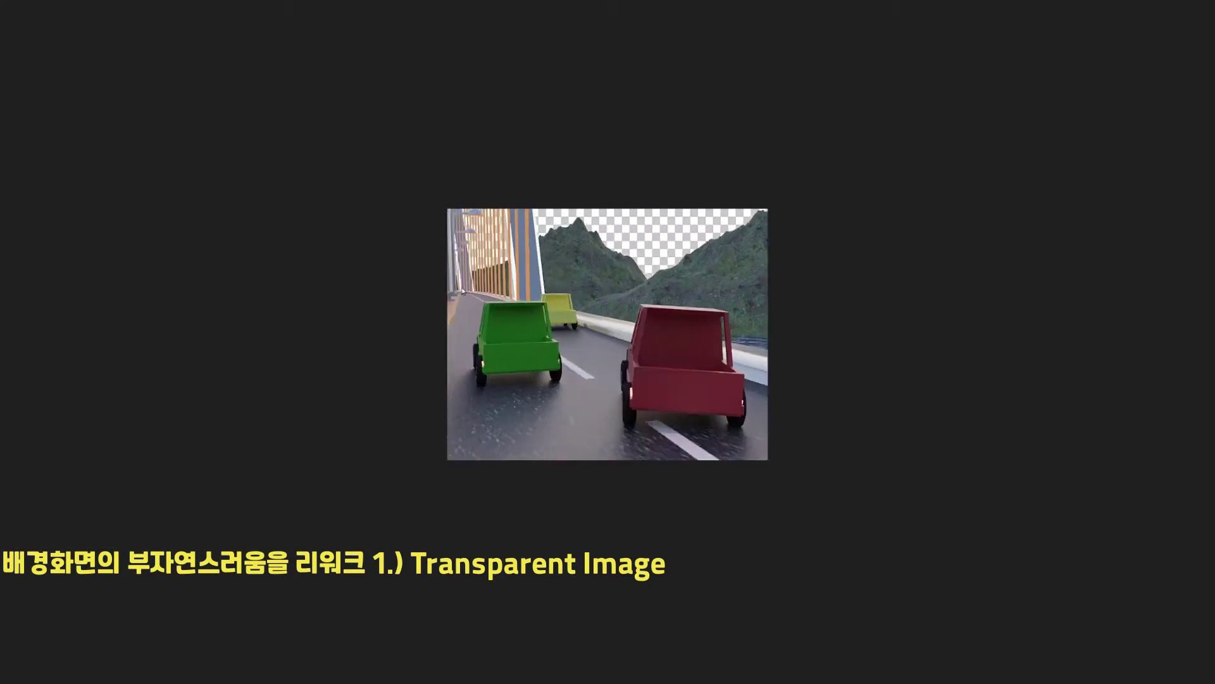
key(Right)
key(Right)
key(Right)
key(Right)
key(Right)
key(Right)
key(Right)
key(Right)
key(Right)
key(Right)
key(Right)
key(Right)
key(Right)
key(Right)
key(Right)
key(Right)
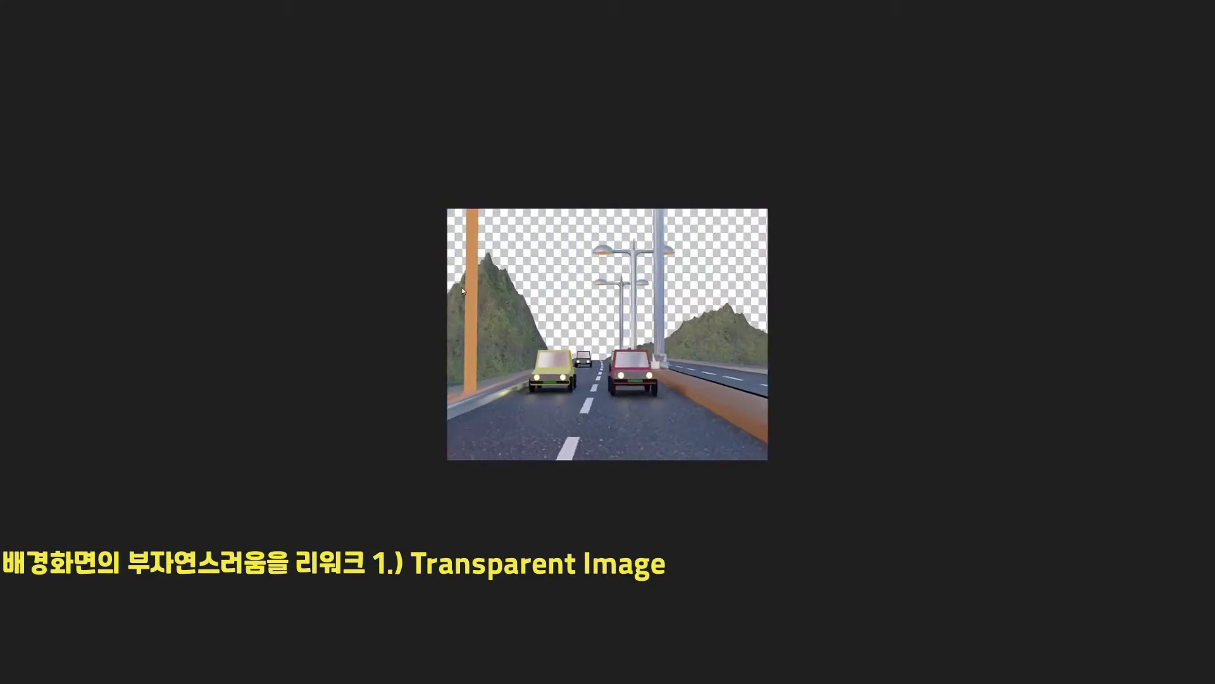
key(Right)
key(Right)
key(Right)
key(Right)
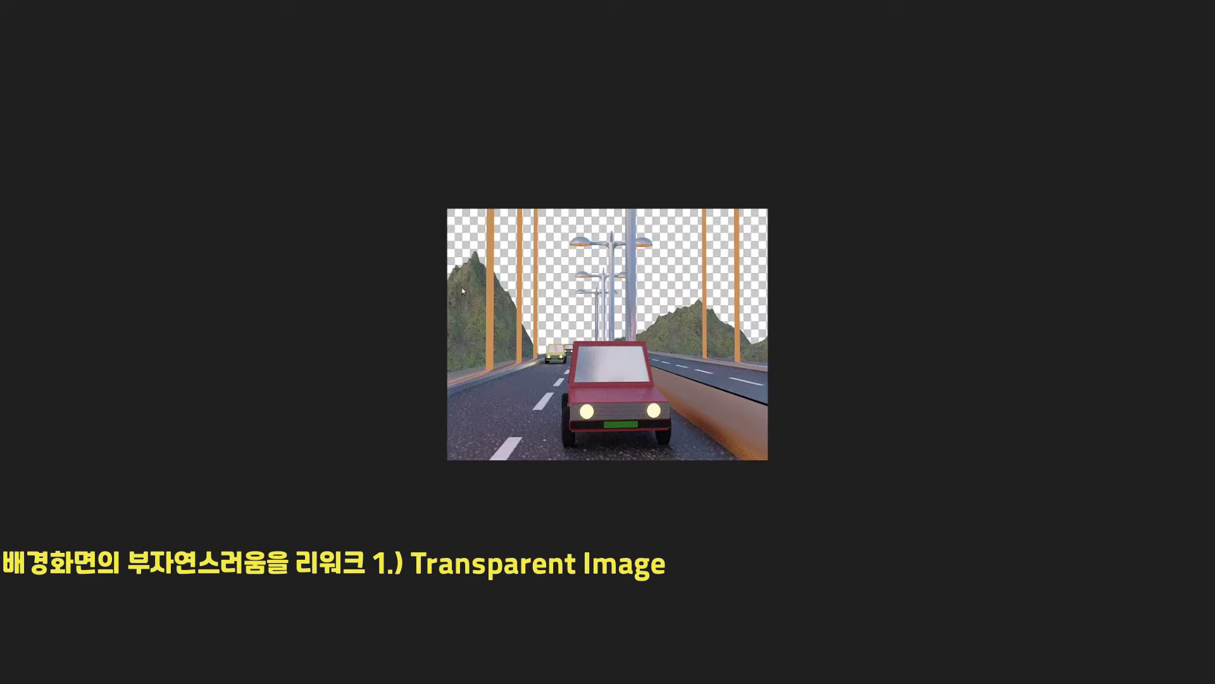
key(Right)
key(Right)
key(Right)
key(Right)
key(Right)
key(Right)
key(Right)
key(Right)
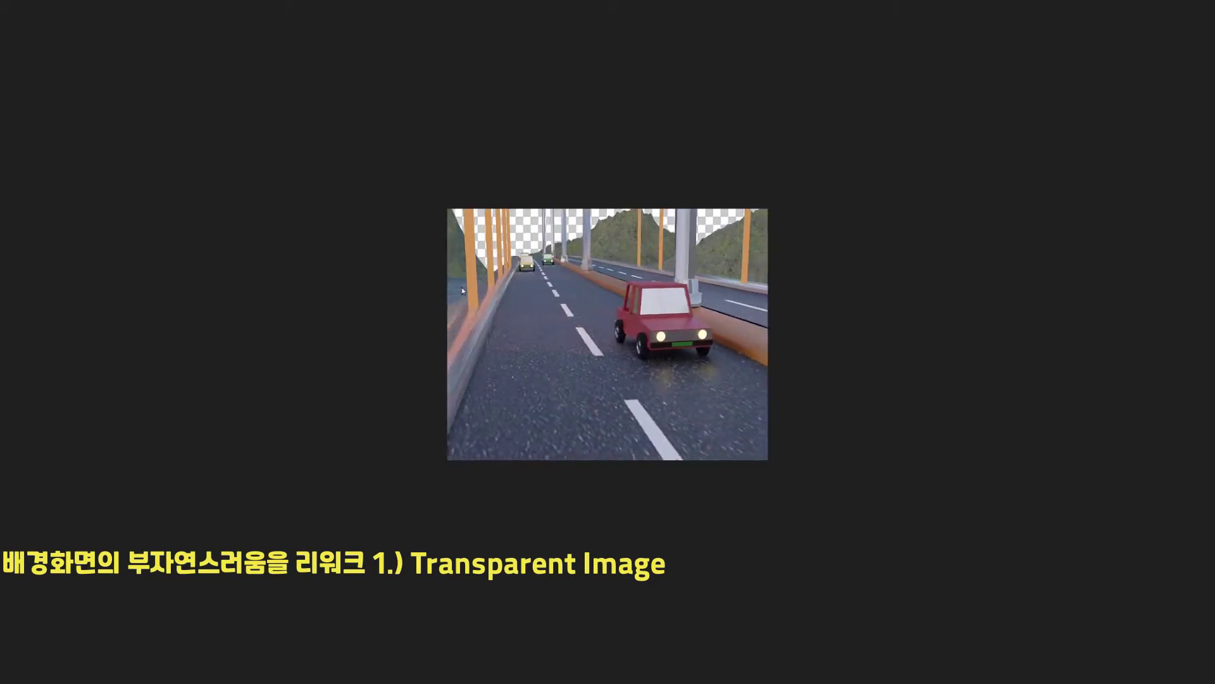
key(Right)
key(Right)
key(Right)
key(Right)
key(Right)
key(Right)
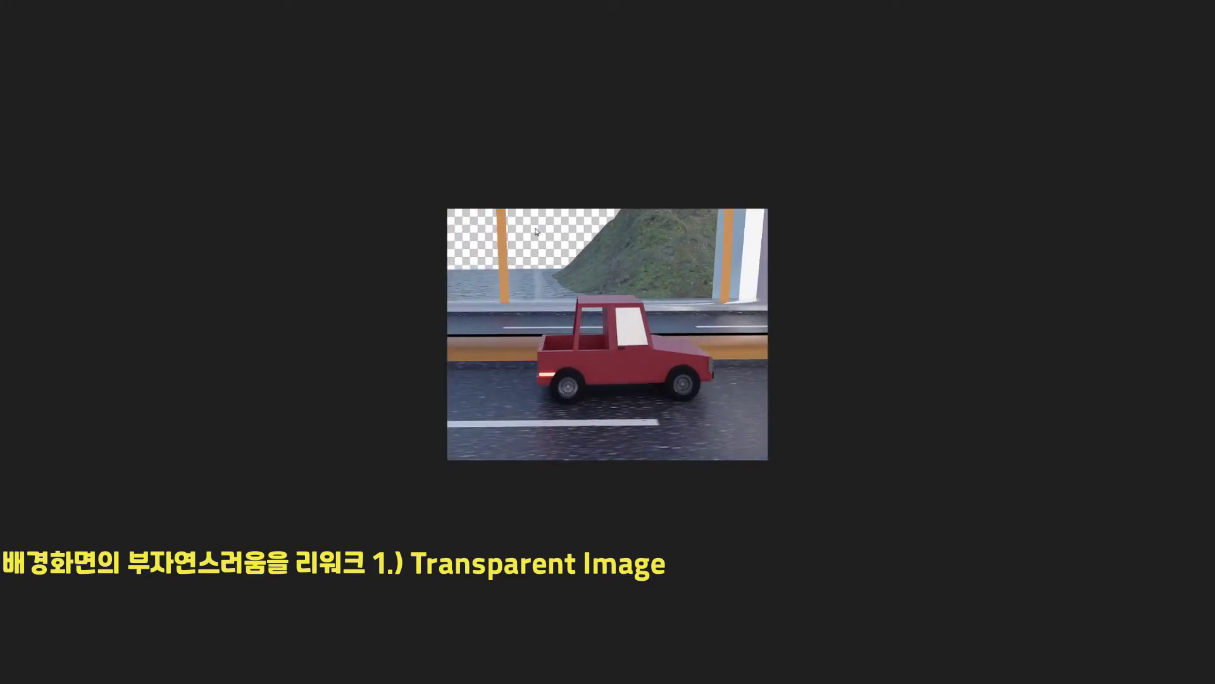
click(1196, 9)
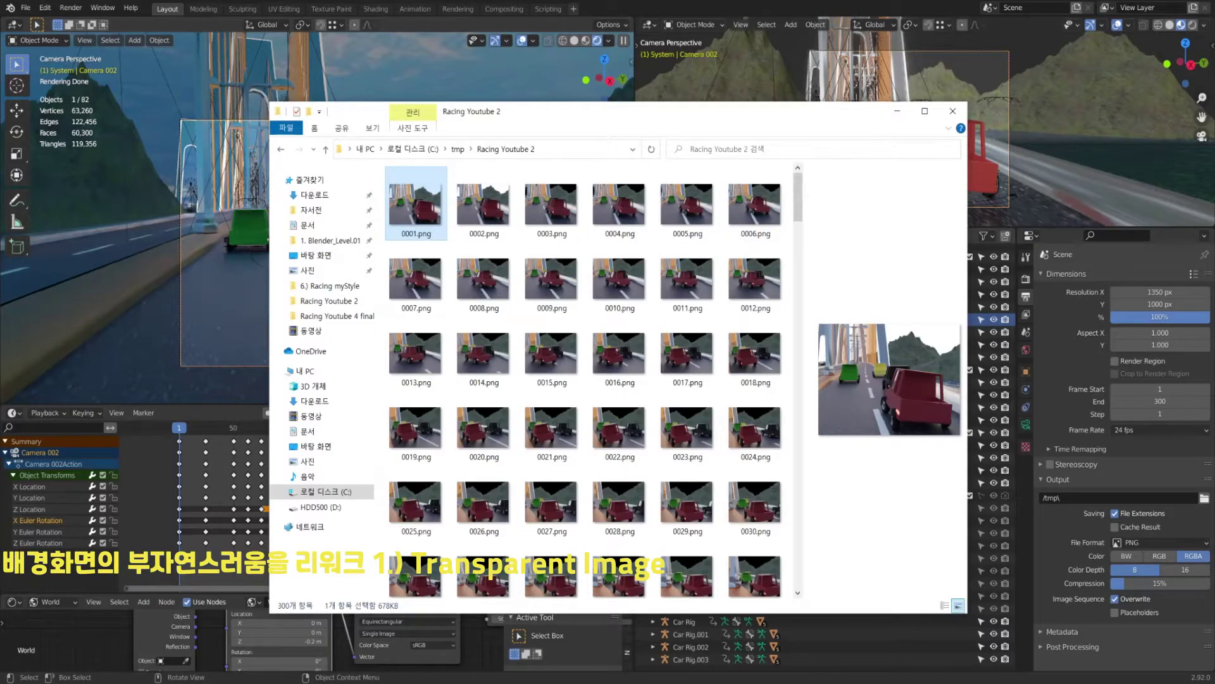
Open the file 3 CreatingVideo transparented BG.blend from the 6.) Racing myStyle folder in Blender.
click(652, 9)
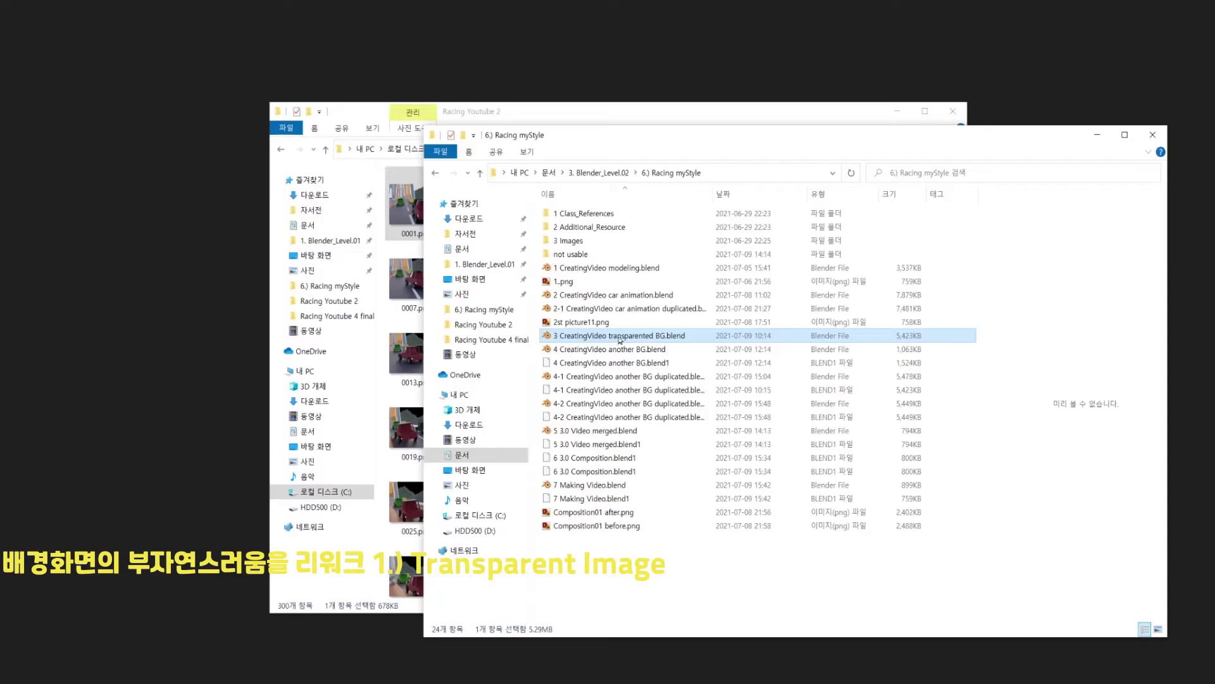
double_click(633, 338)
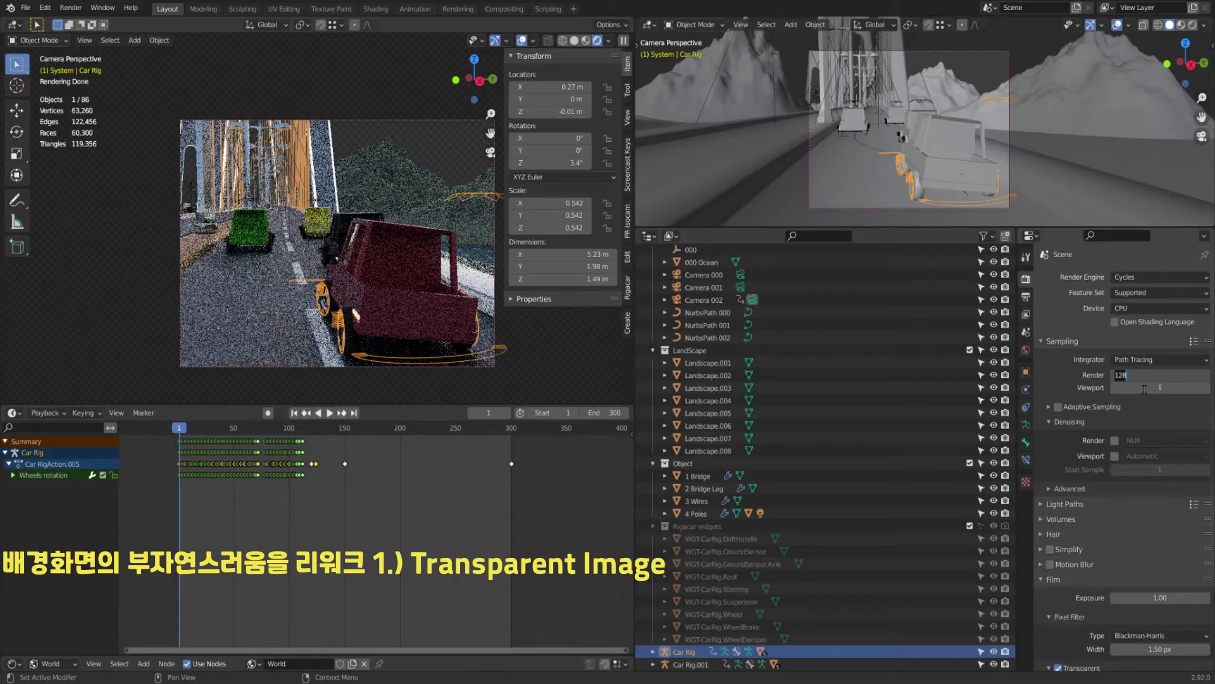
Set the viewport samples to 2 and clear the render region in the camera view.
click(1144, 388)
text(2)
key(Return)
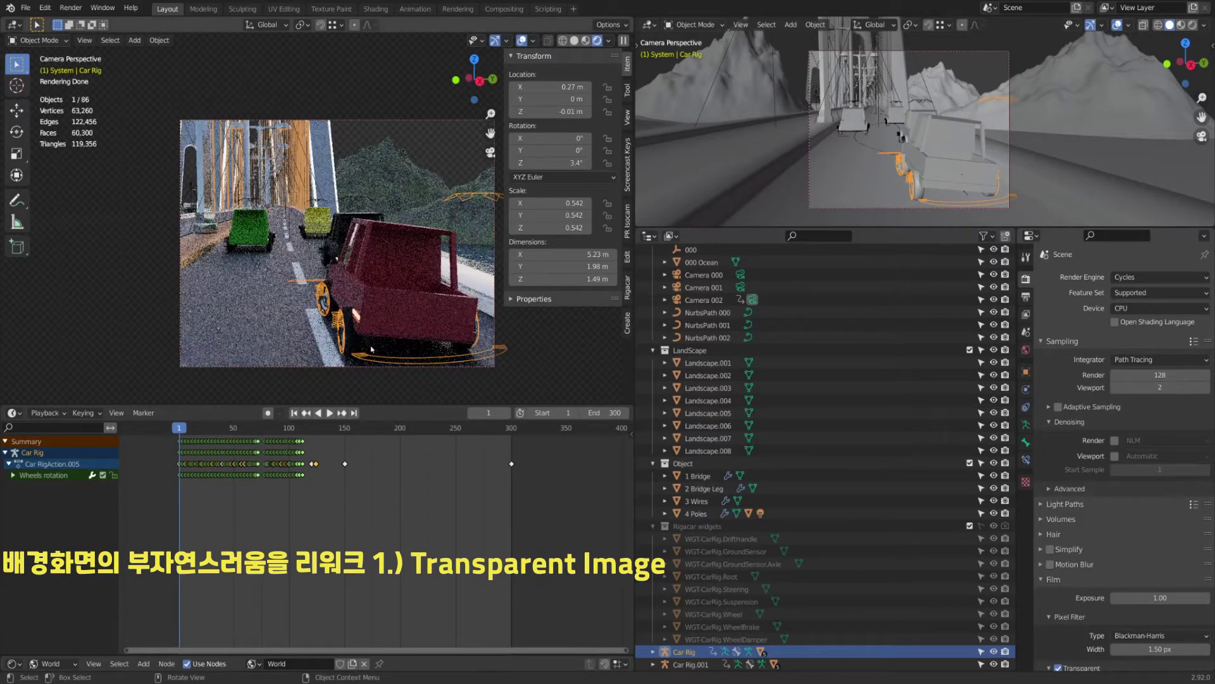
key(ctrl+alt+space)
key(ctrl+alt+space)
key(ctrl+alt+b)
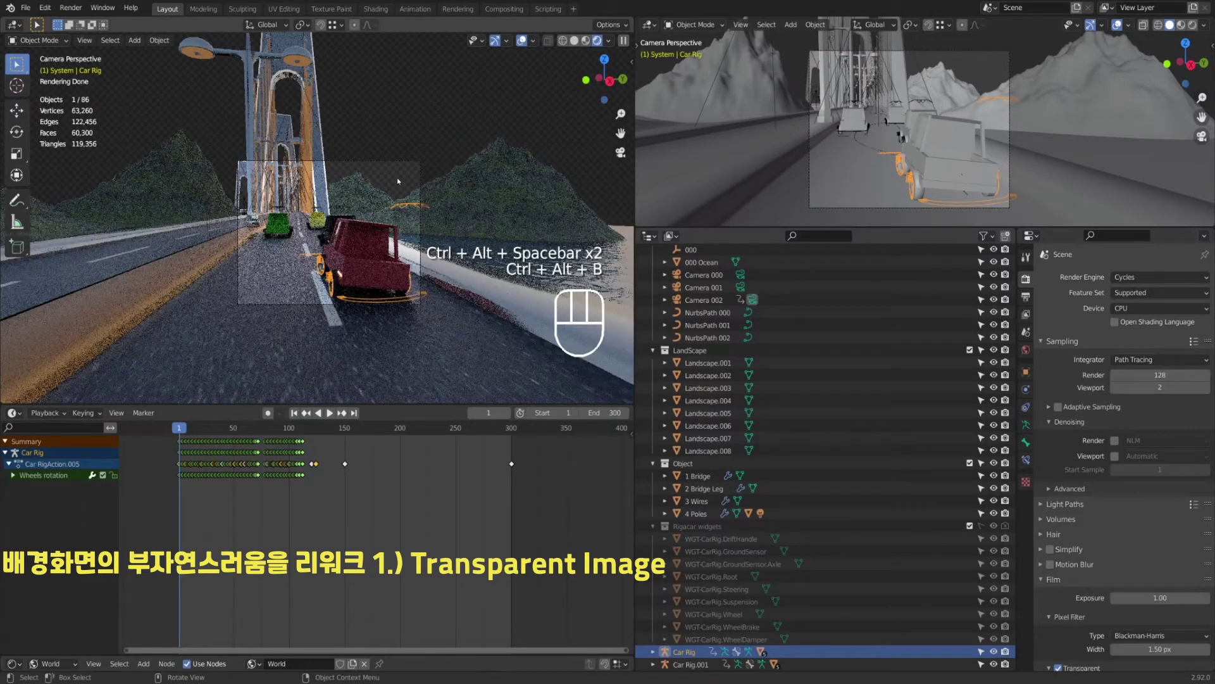
scroll(430, 168, up, 3)
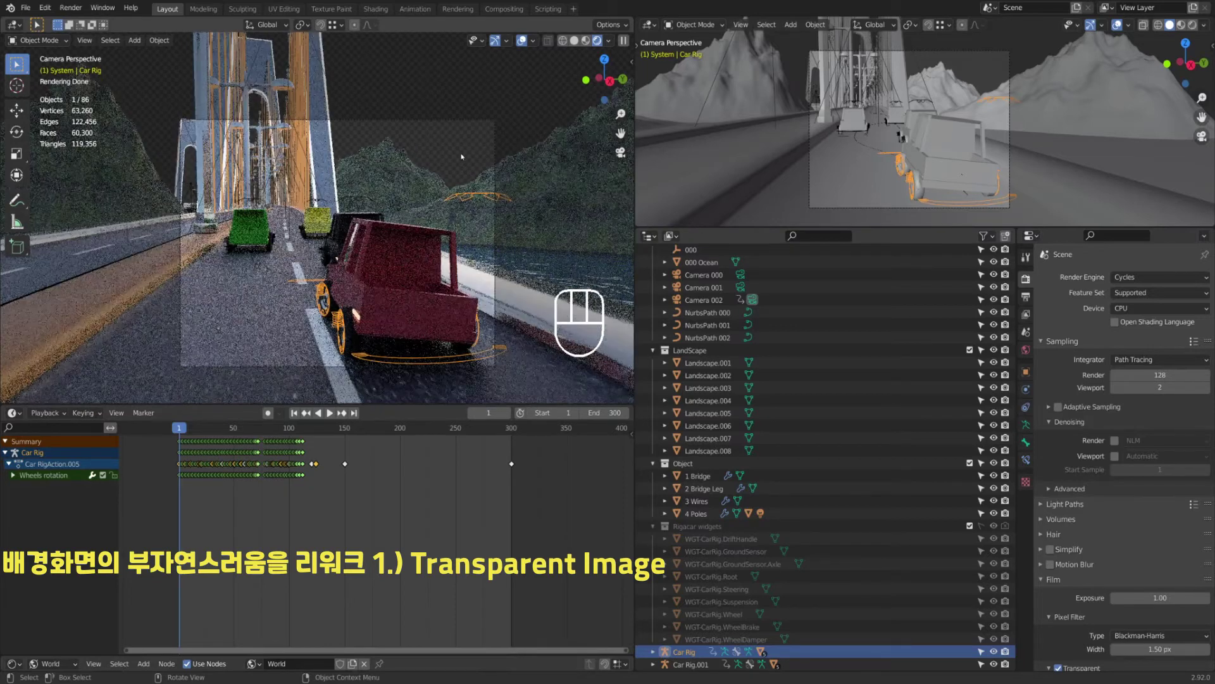
Show the Film transparency settings and enlarge the world shader editor to display the environment texture nodes.
scroll(1044, 466, down, 5)
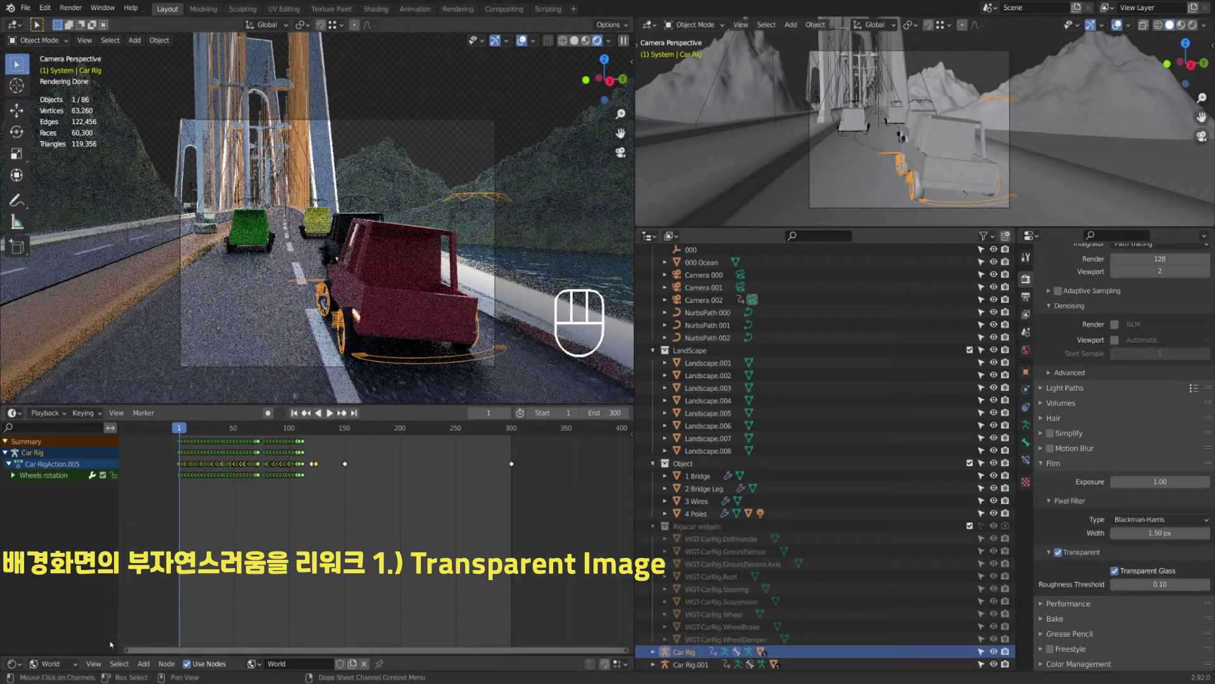
drag(128, 656, 190, 454)
drag(384, 486, 348, 484)
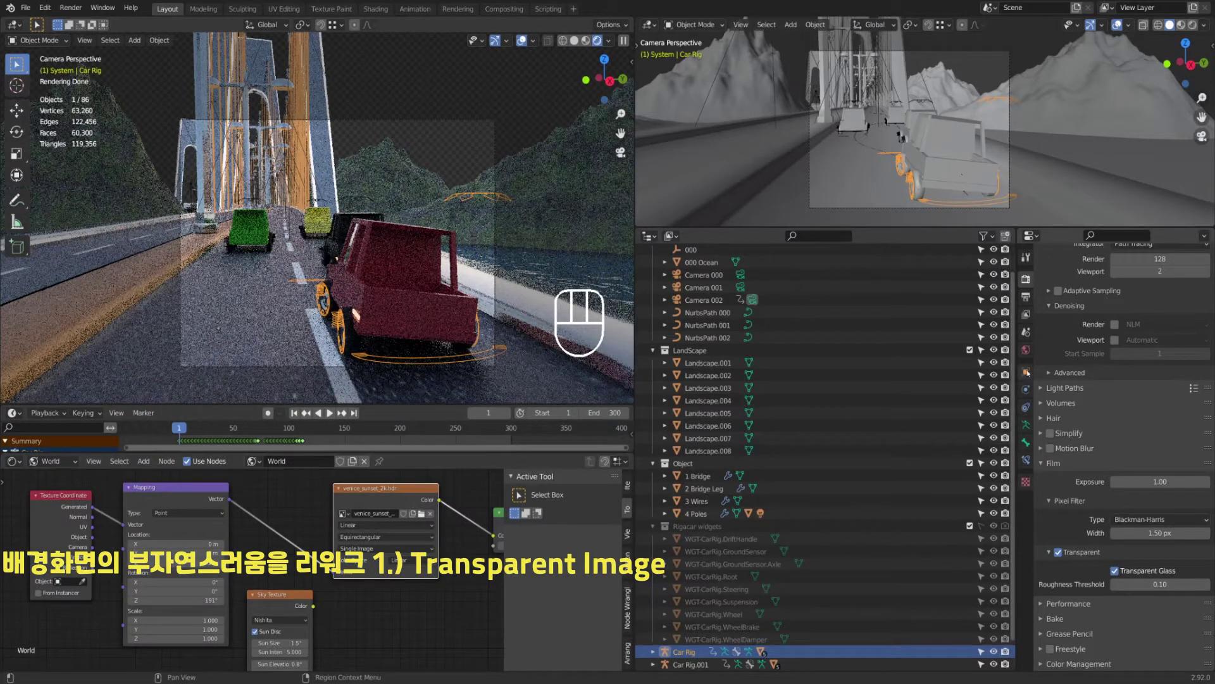
Remove the Background node in the world shader so the environment texture feeds the World Output directly.
click(1026, 349)
middle_drag(557, 548, 342, 561)
key(Delete)
Turn the Film Transparent option off and back on in the render settings to compare the sky.
click(1026, 278)
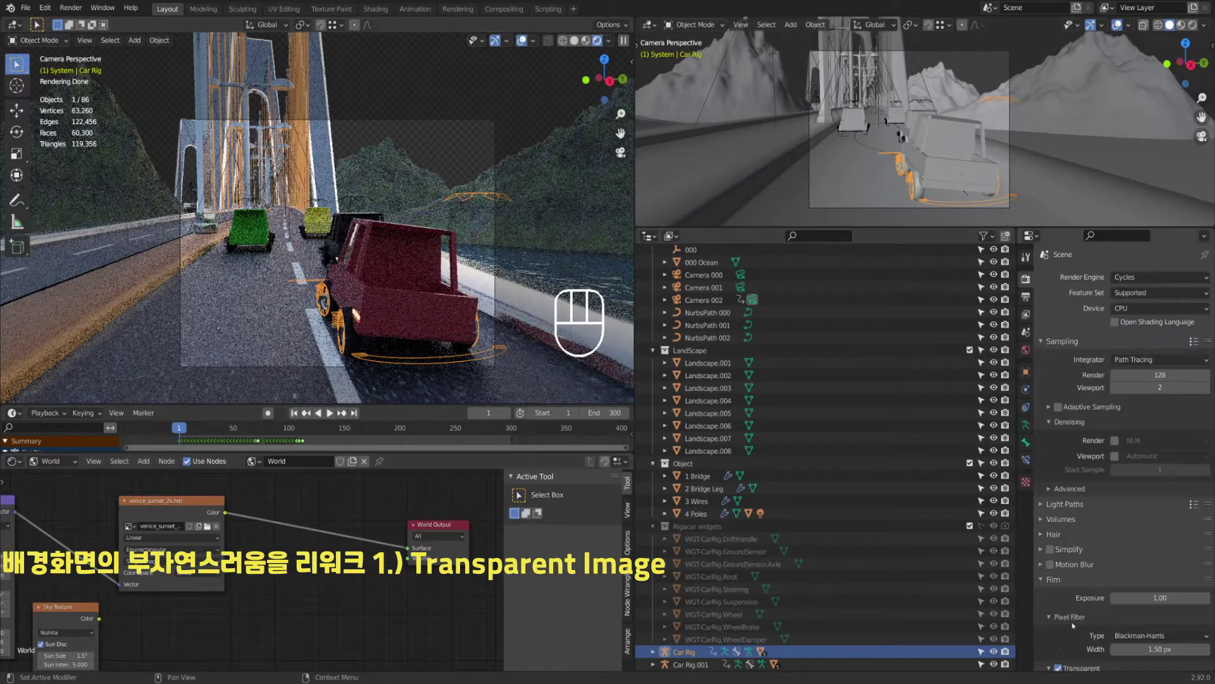
scroll(1114, 506, down, 2)
click(1057, 628)
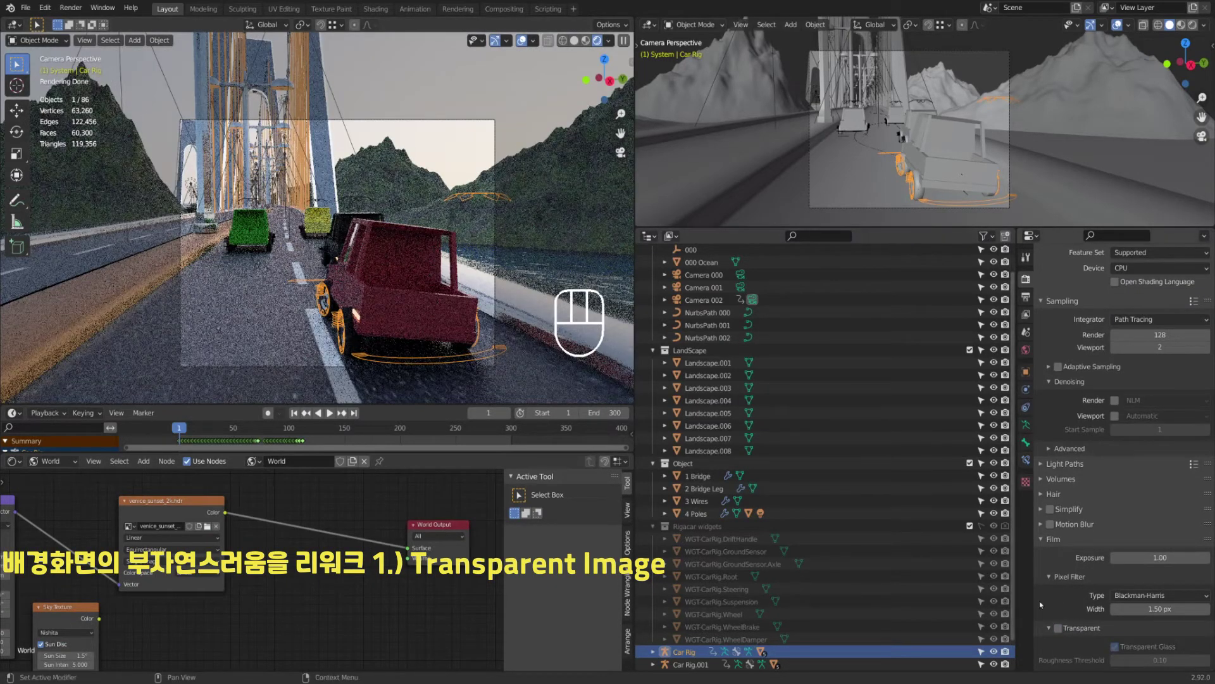
click(1057, 627)
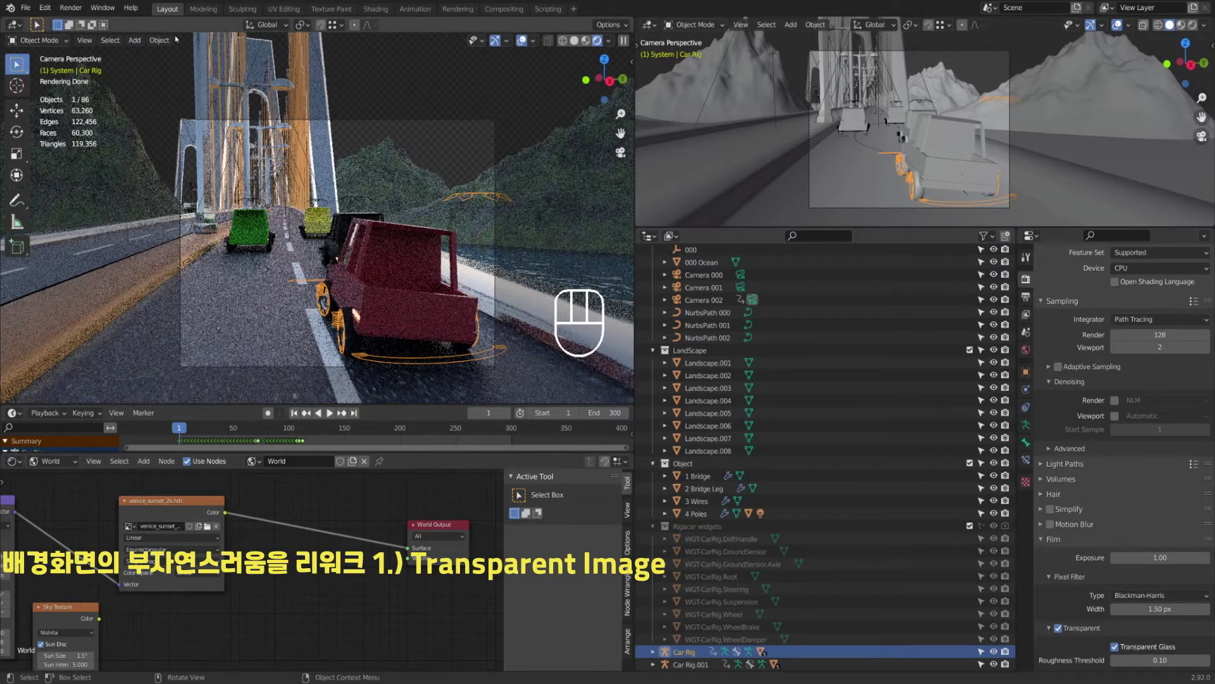
Look at the animation rendering command and output settings, and browse the Racing Youtube folders in C:\tmp\ without choosing an output path.
click(70, 8)
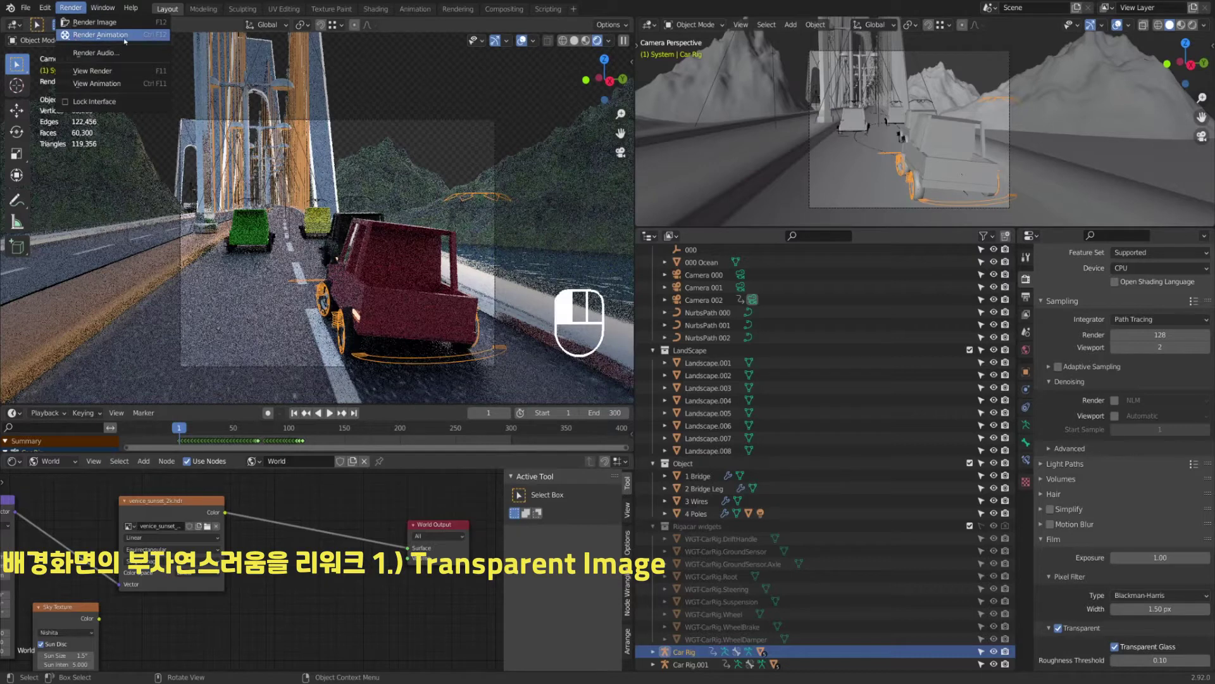
click(1026, 296)
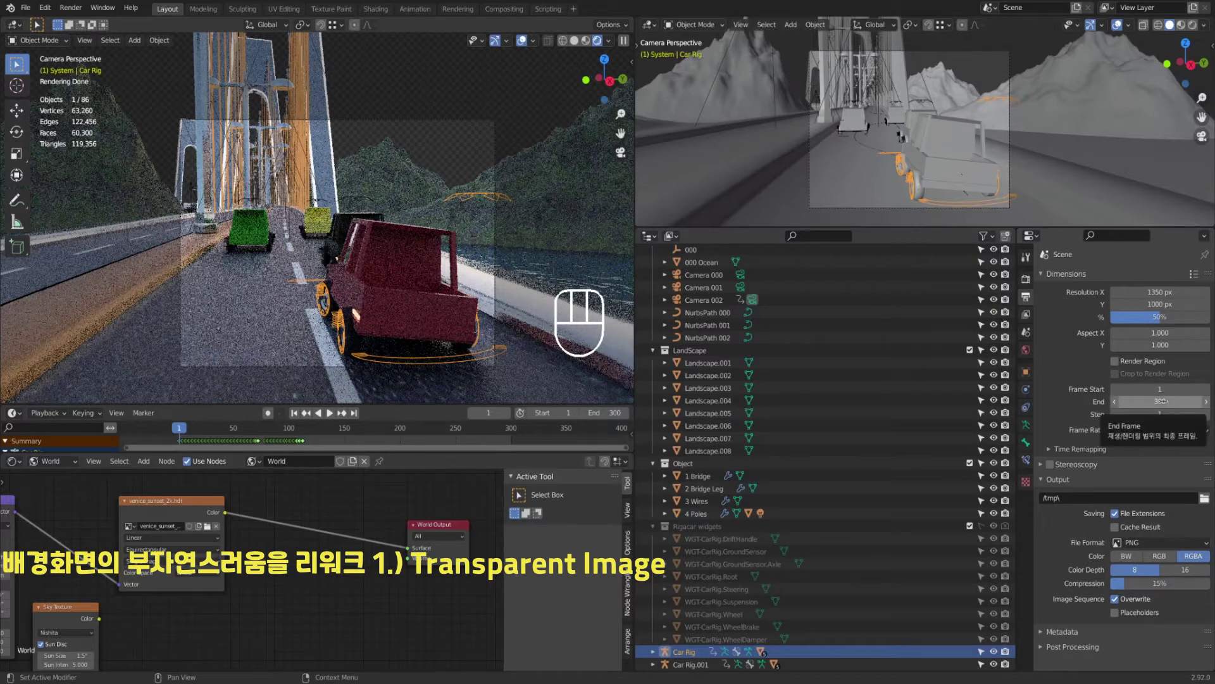
click(1204, 498)
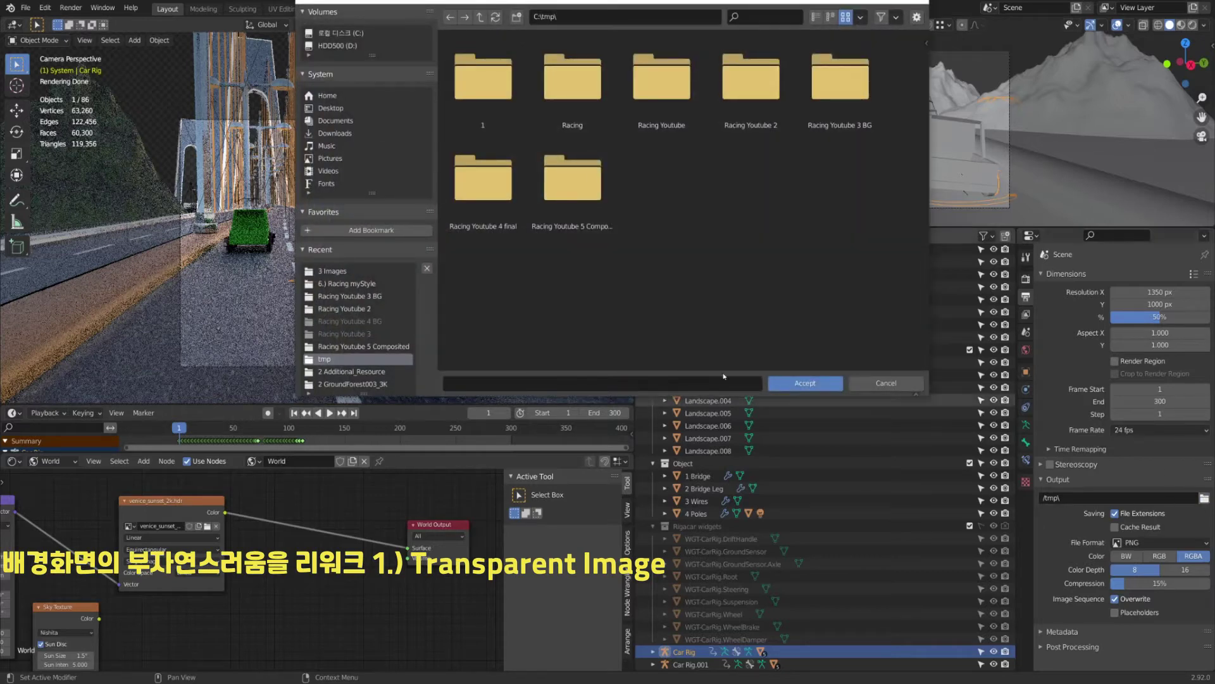
click(752, 82)
click(826, 88)
double_click(572, 180)
click(886, 383)
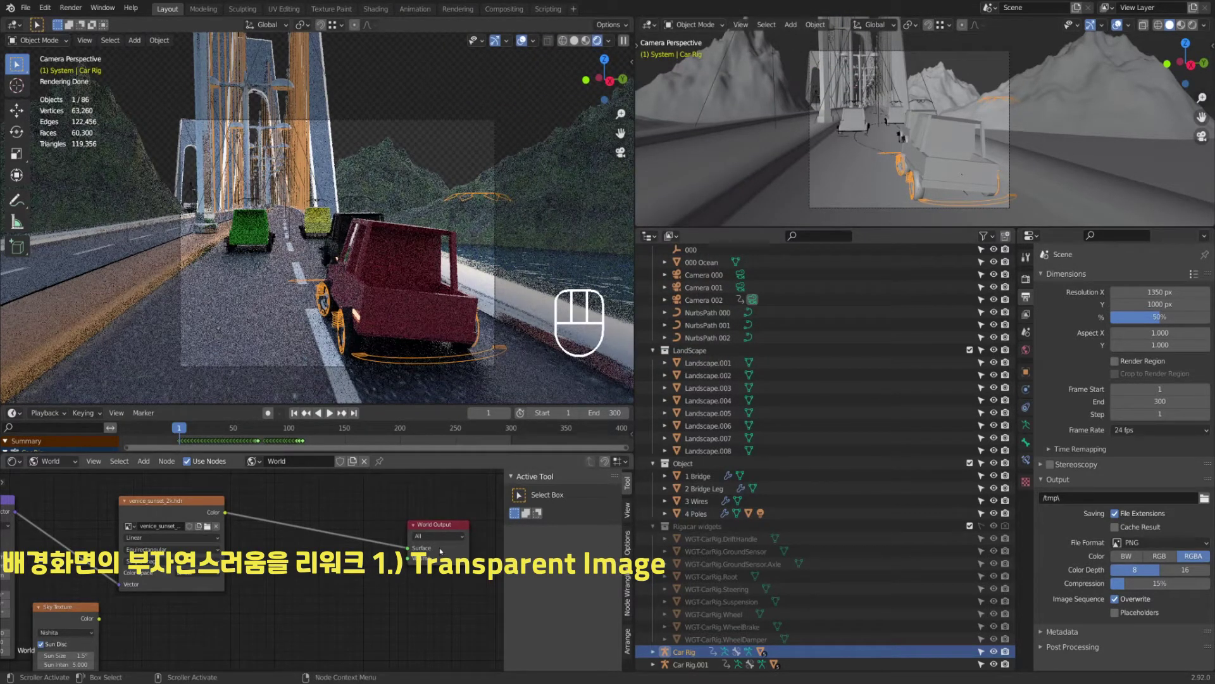
Enlarge the timeline area over the world shader editor and move the playhead to frame 250.
drag(469, 452, 506, 656)
mouse_move(491, 541)
shift+middle_down()
mouse_move(502, 519)
mouse_move(513, 540)
shift+middle_up()
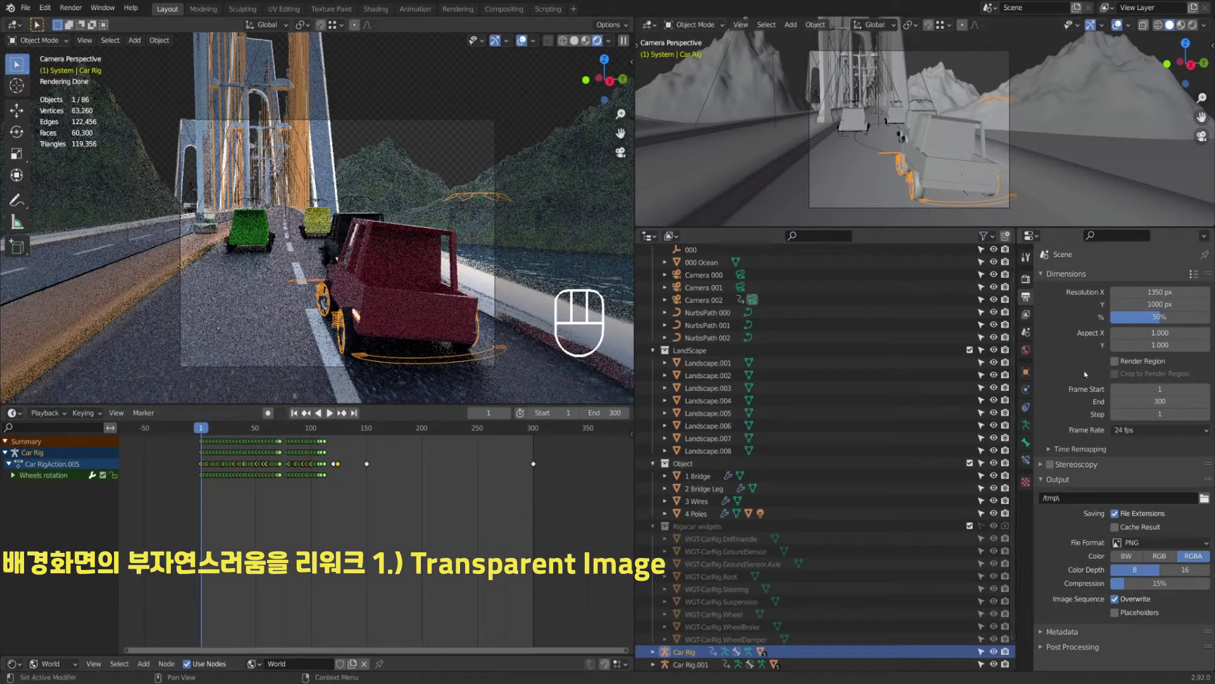
click(1165, 318)
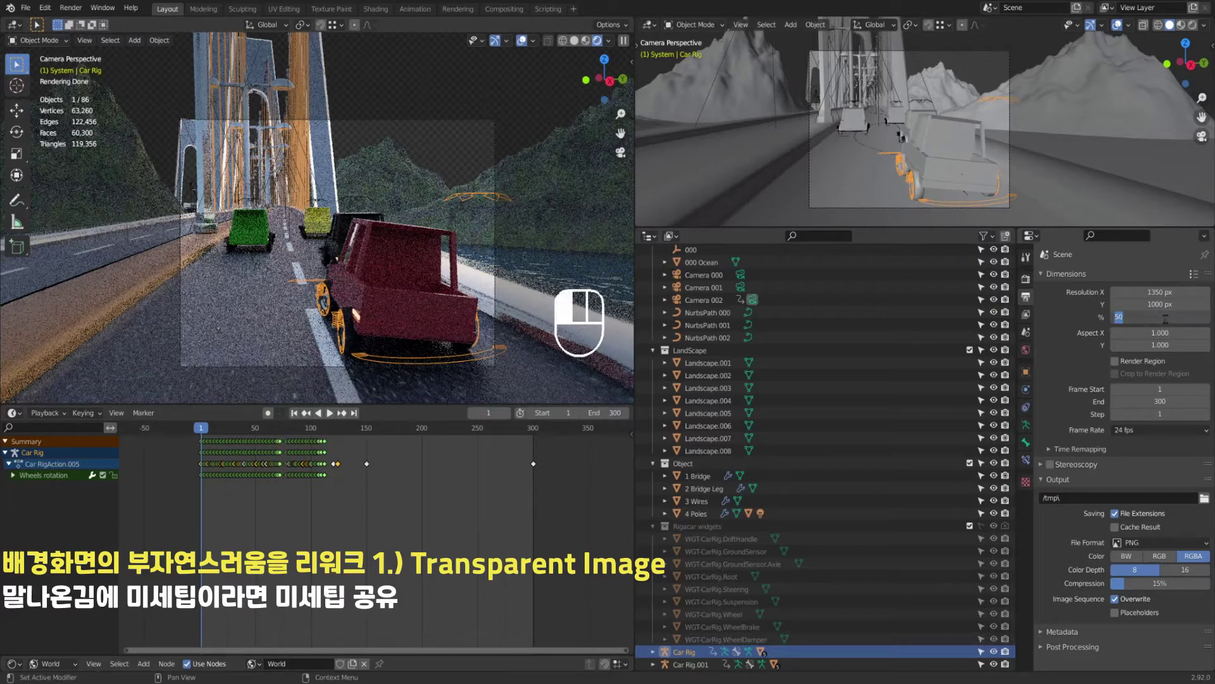
click(1067, 306)
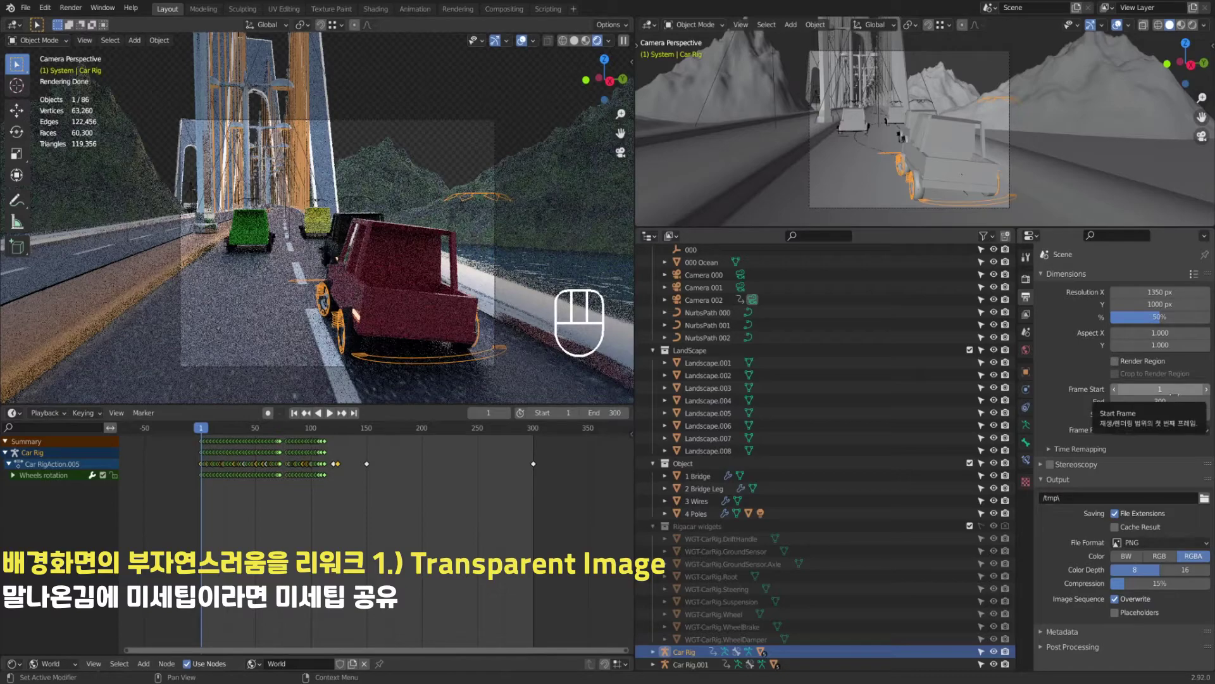
drag(201, 429, 476, 434)
Try a render Frame Start of 250 and restore it to 1.
click(1158, 389)
text(250)
key(Return)
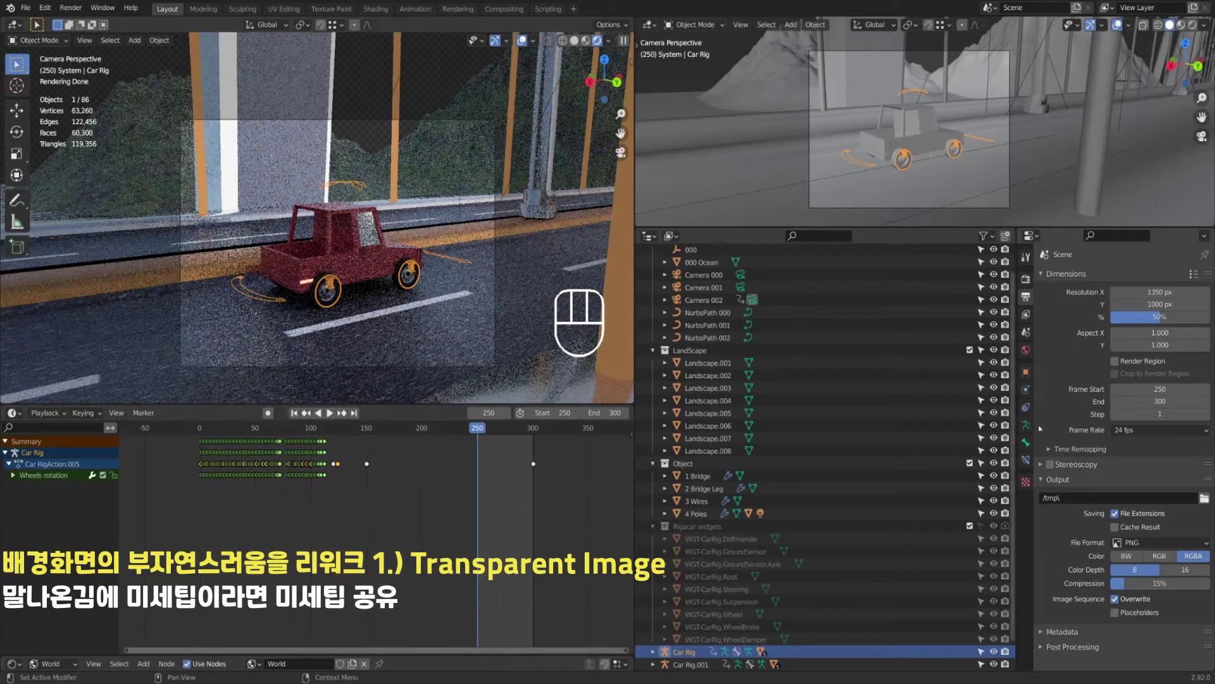
click(1135, 390)
text(1)
key(Return)
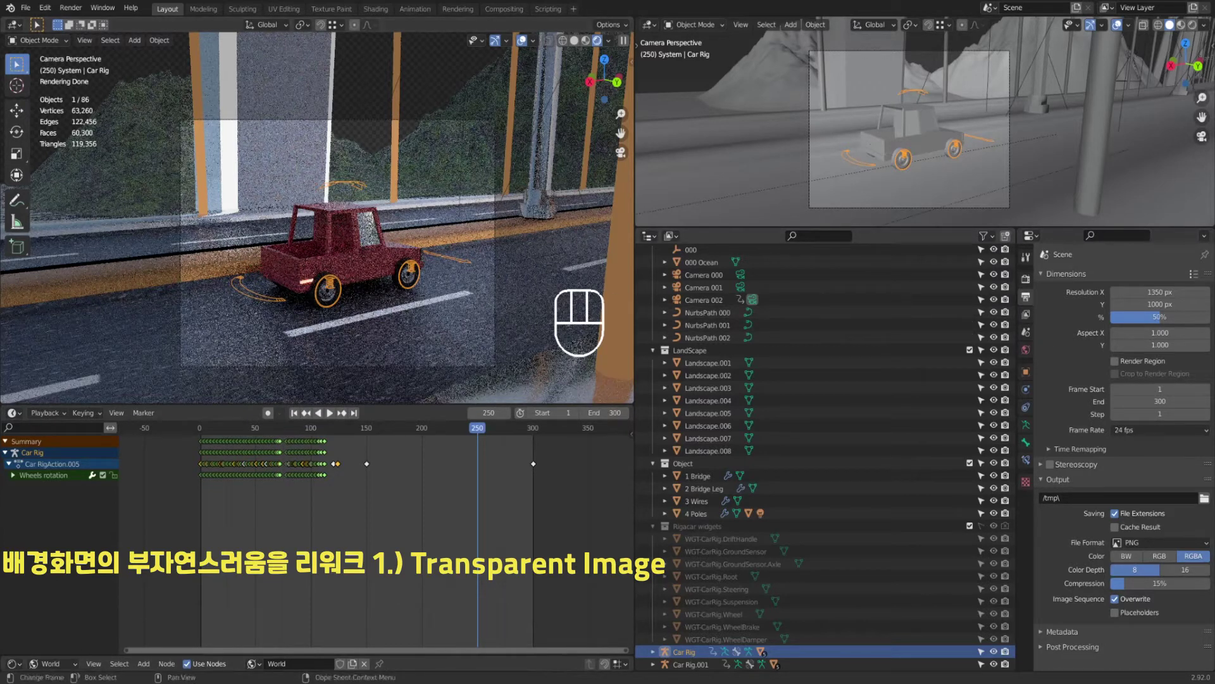
View the transparent frames in the Racing Youtube 2 folder starting from 0001.png, and close the image viewer.
click(398, 642)
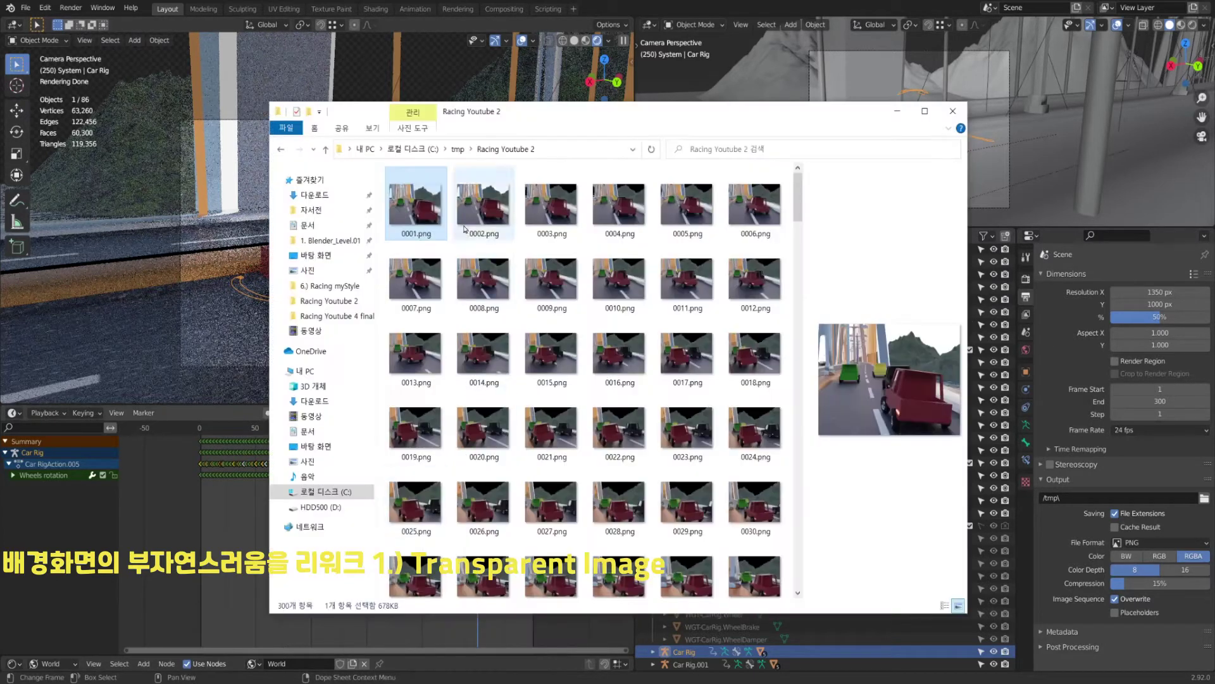
double_click(427, 205)
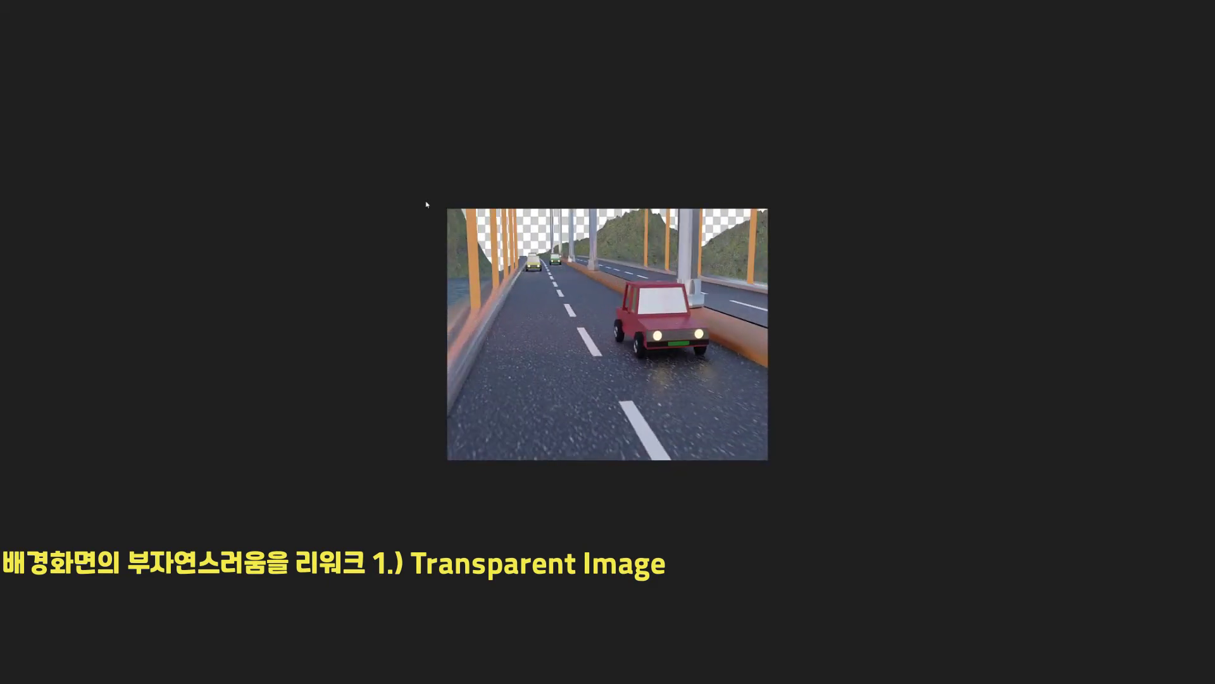
click(1204, 9)
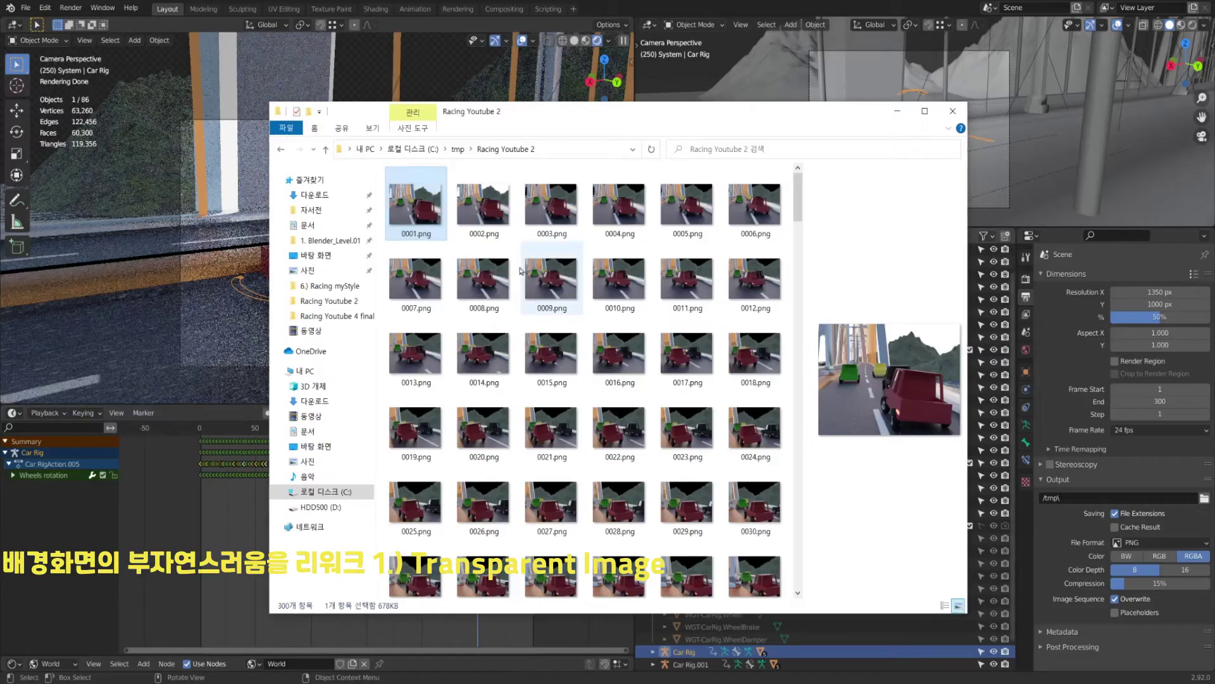
Open the Racing Youtube 3 BG folder, view its background frames starting from 0001.png, and close the viewer.
key(alt+Up)
double_click(462, 249)
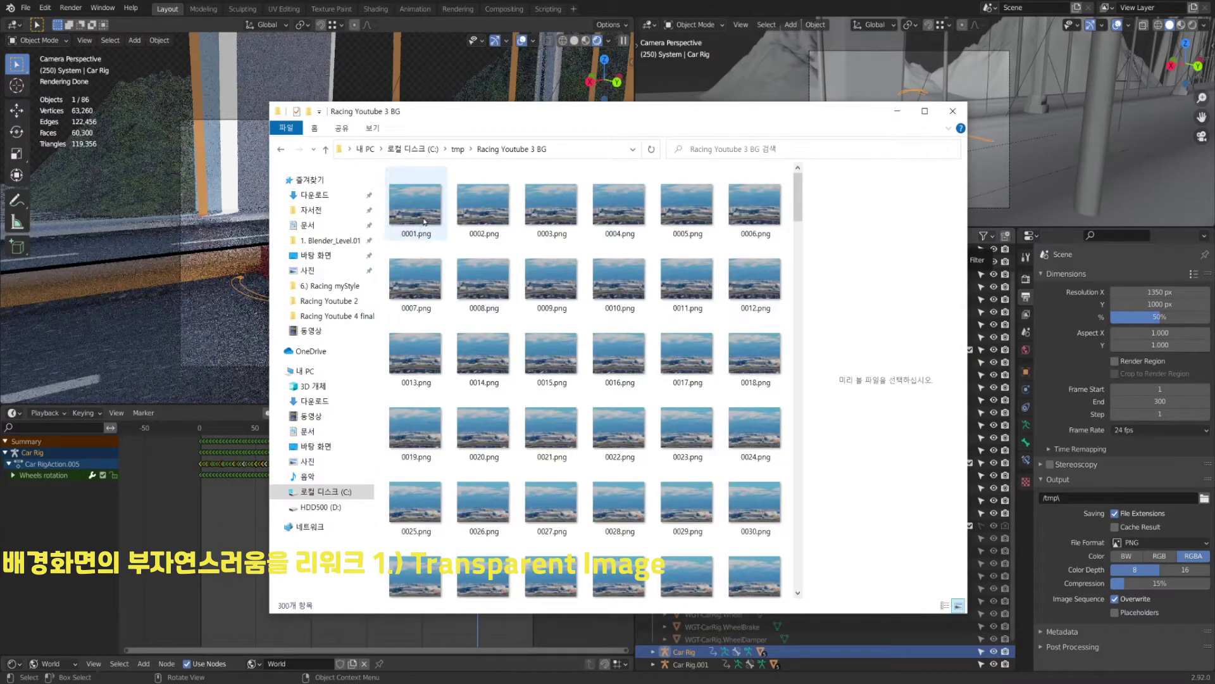
double_click(424, 221)
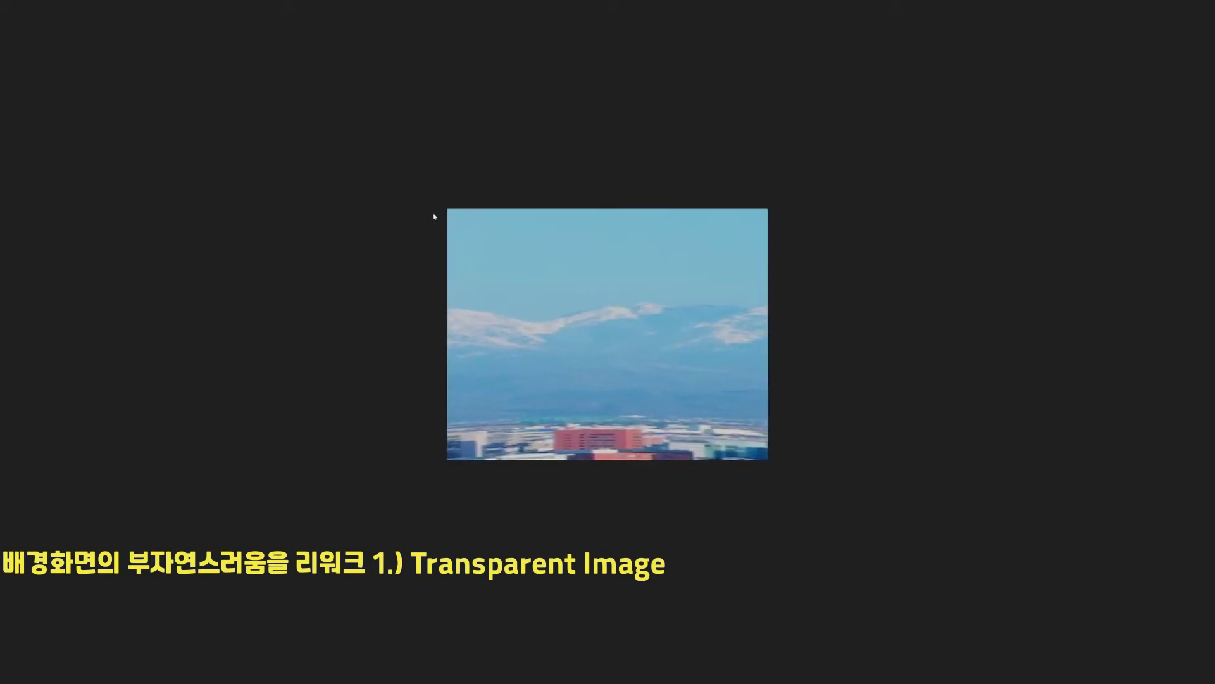
key(Escape)
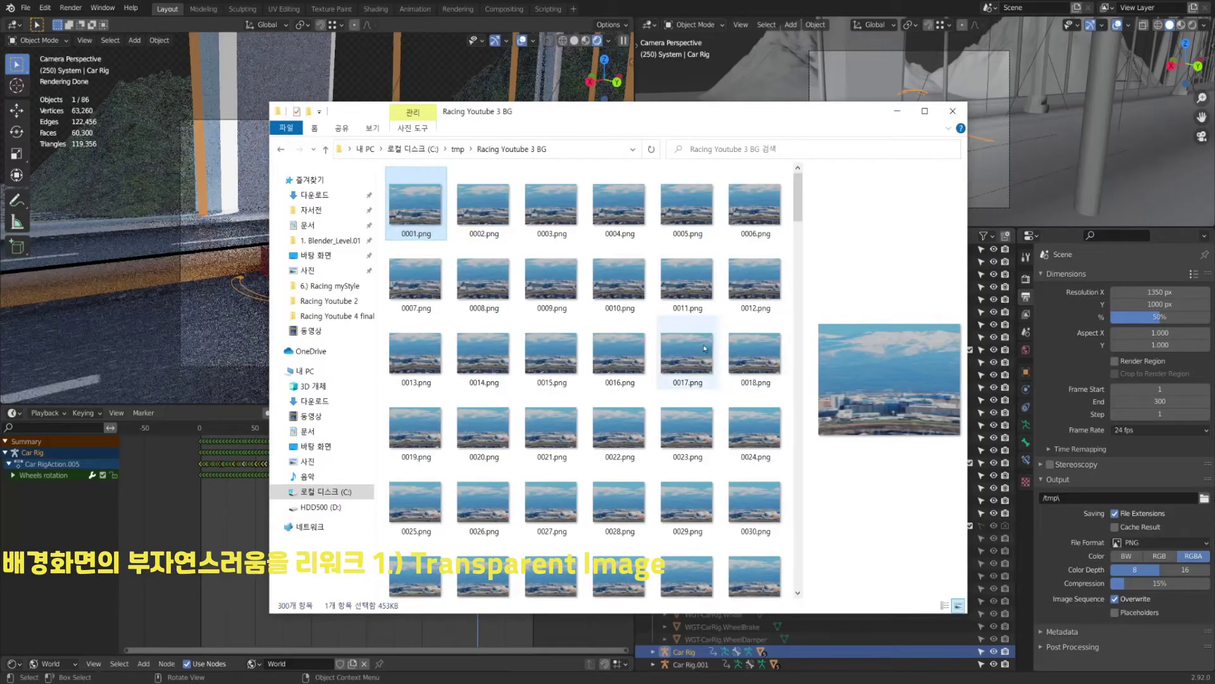
View the composited frames in the Racing Youtube 4 final folder starting from 0001.png, and return to the tmp folder.
key(BackSpace)
double_click(458, 257)
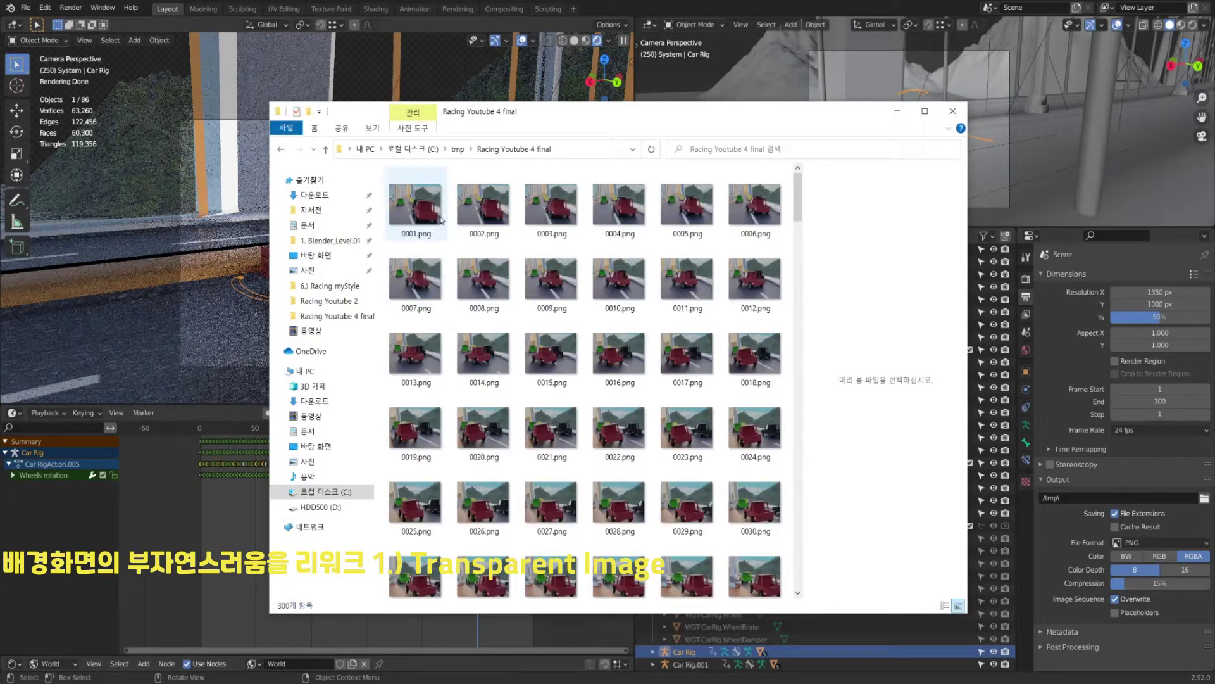
double_click(442, 220)
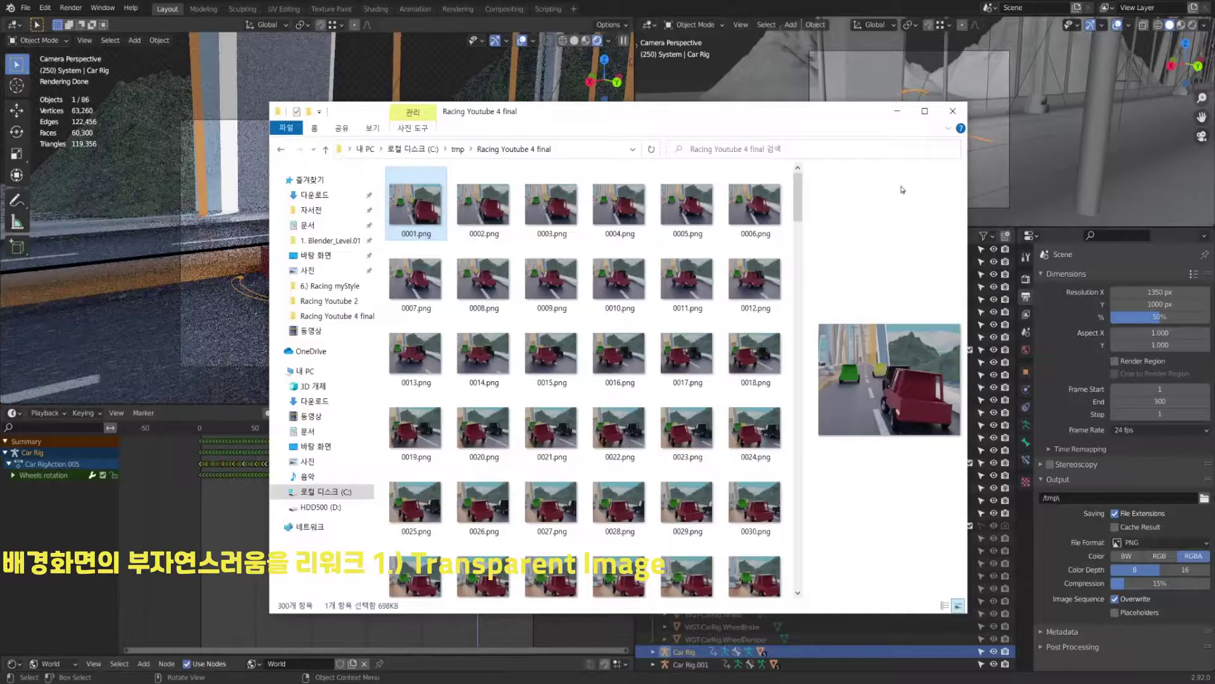
key(alt+Up)
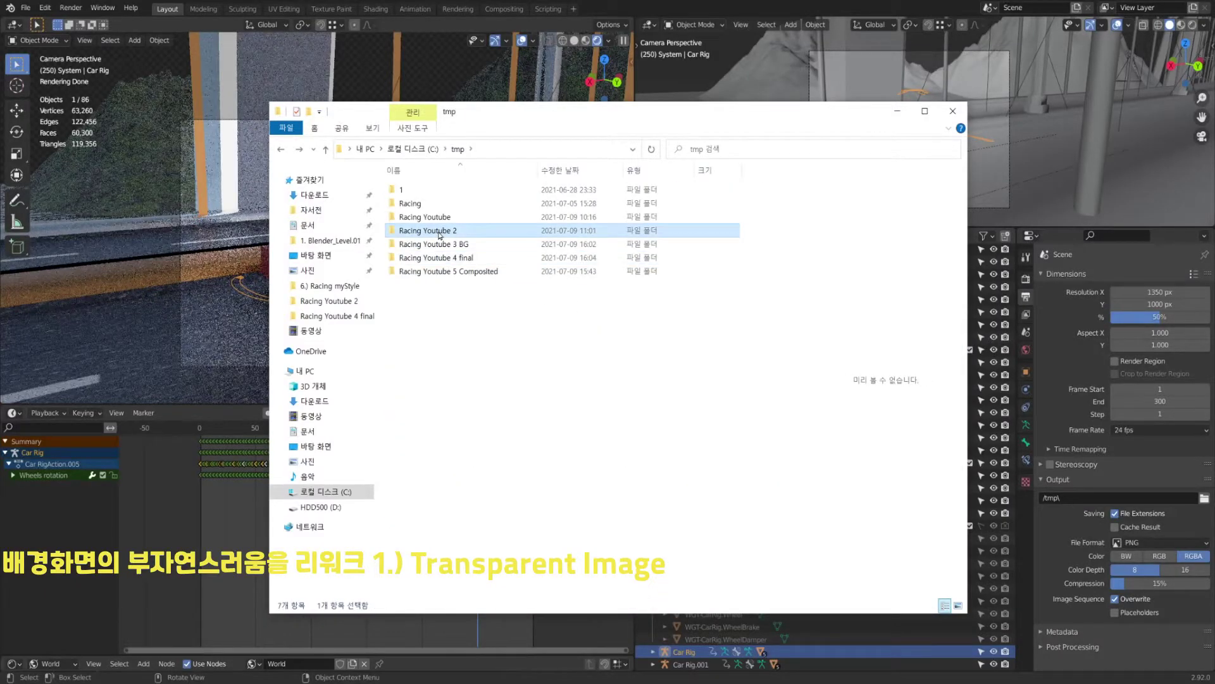
Compare the original frames in the Racing Youtube folder with the composited ones in Racing Youtube 4 final.
double_click(418, 230)
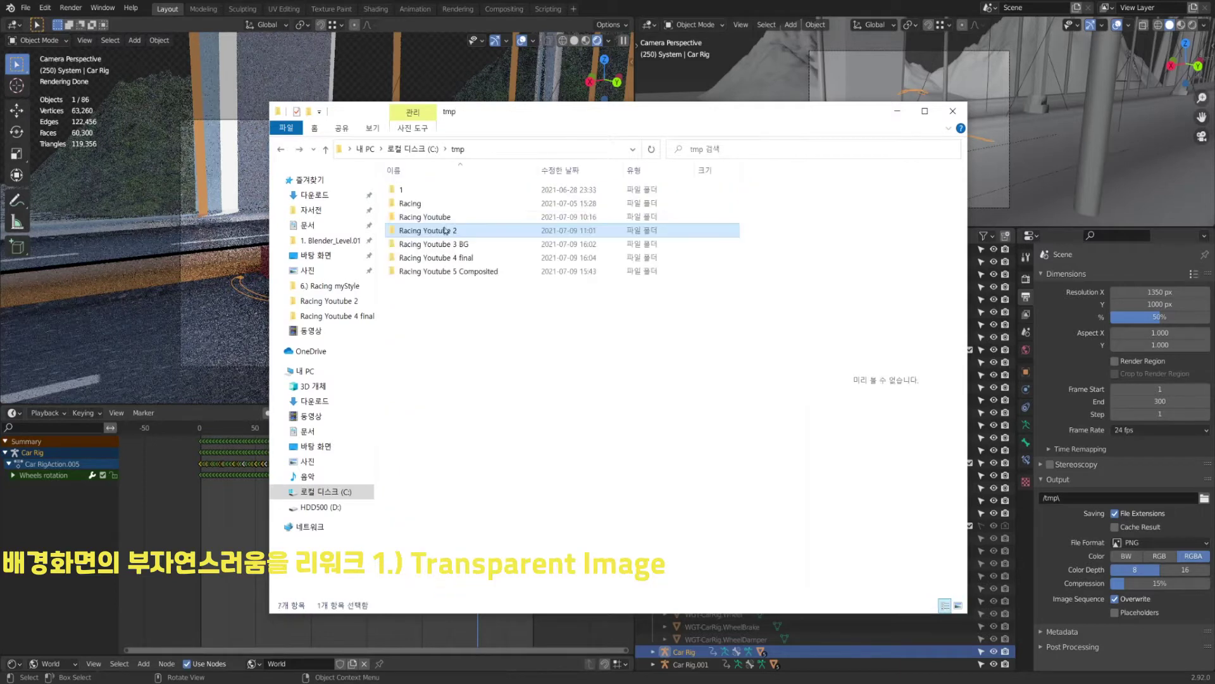
click(412, 207)
double_click(412, 207)
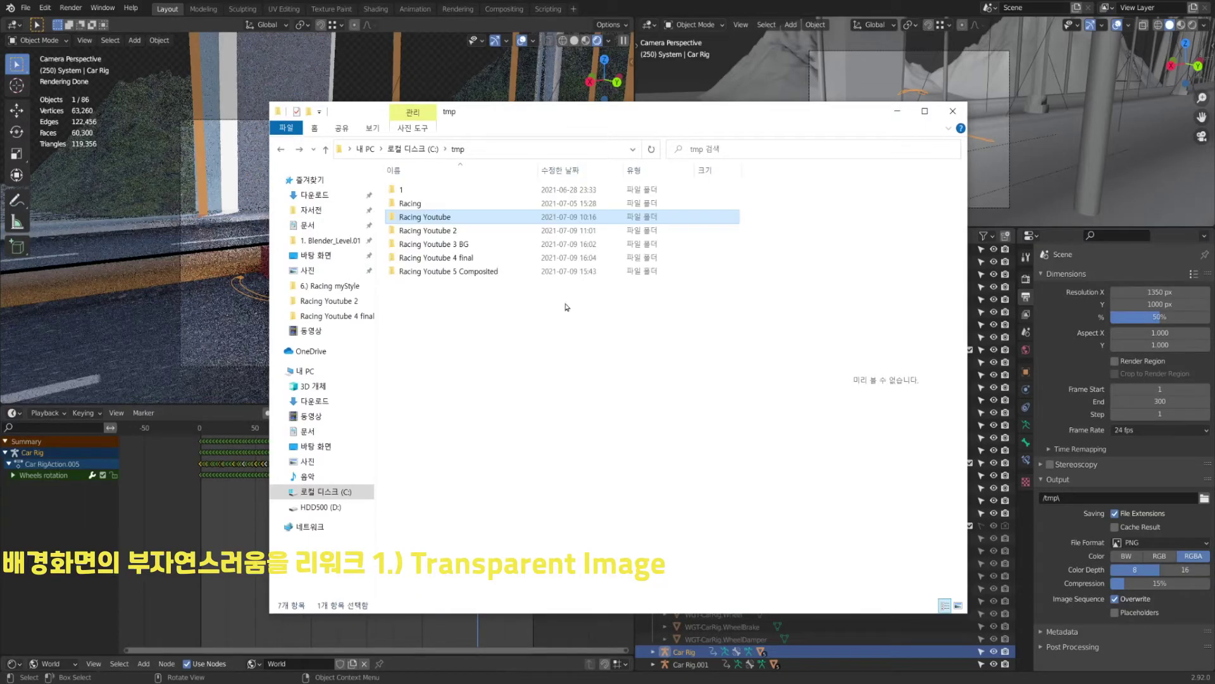
double_click(388, 253)
double_click(413, 206)
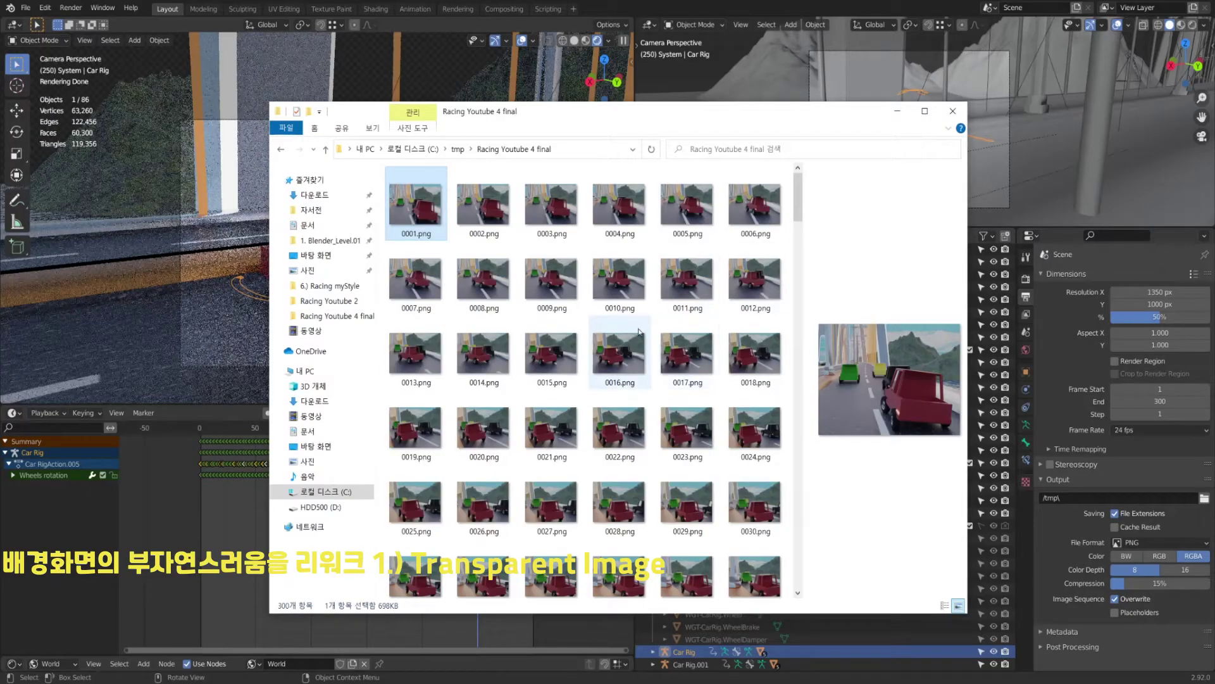
Review the transparent frames in the Racing Youtube 2 folder once more and return to Blender.
click(325, 150)
click(457, 232)
double_click(457, 232)
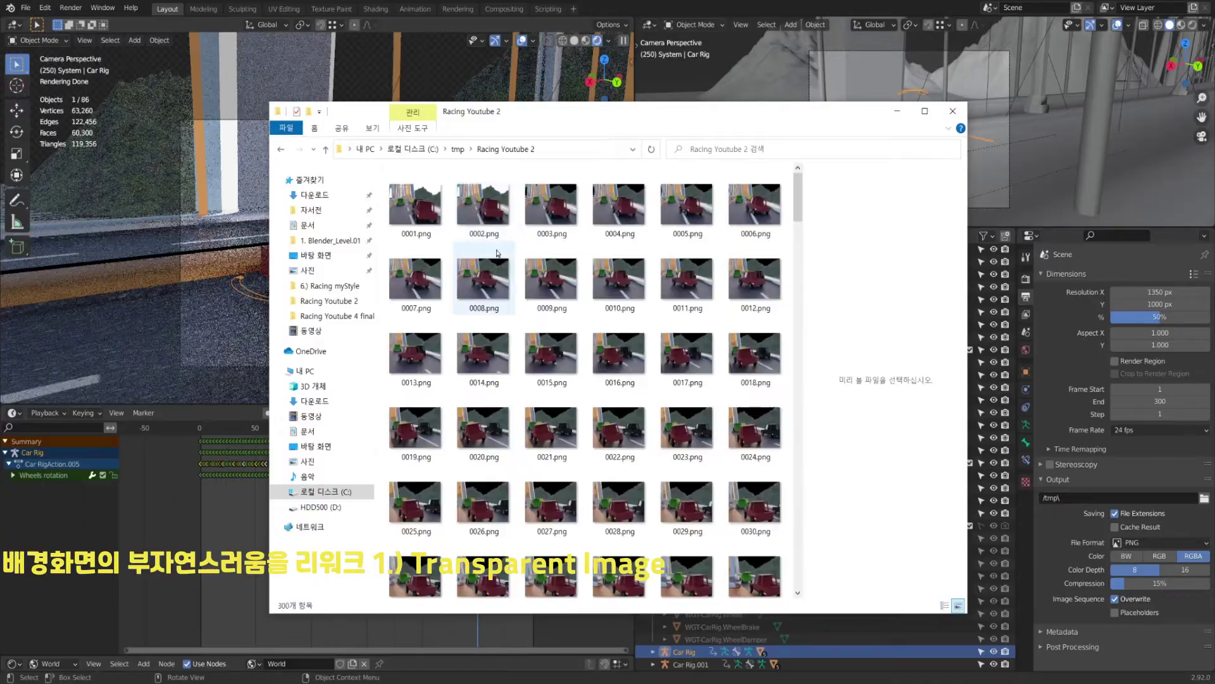
double_click(419, 208)
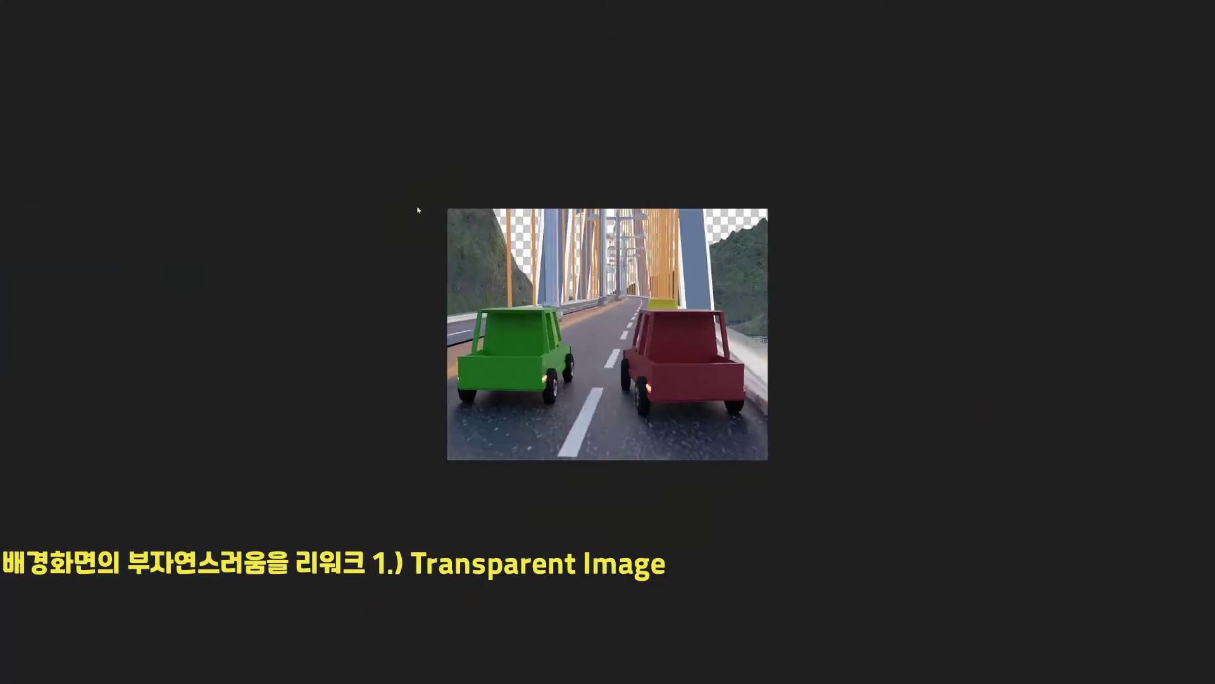
key(Escape)
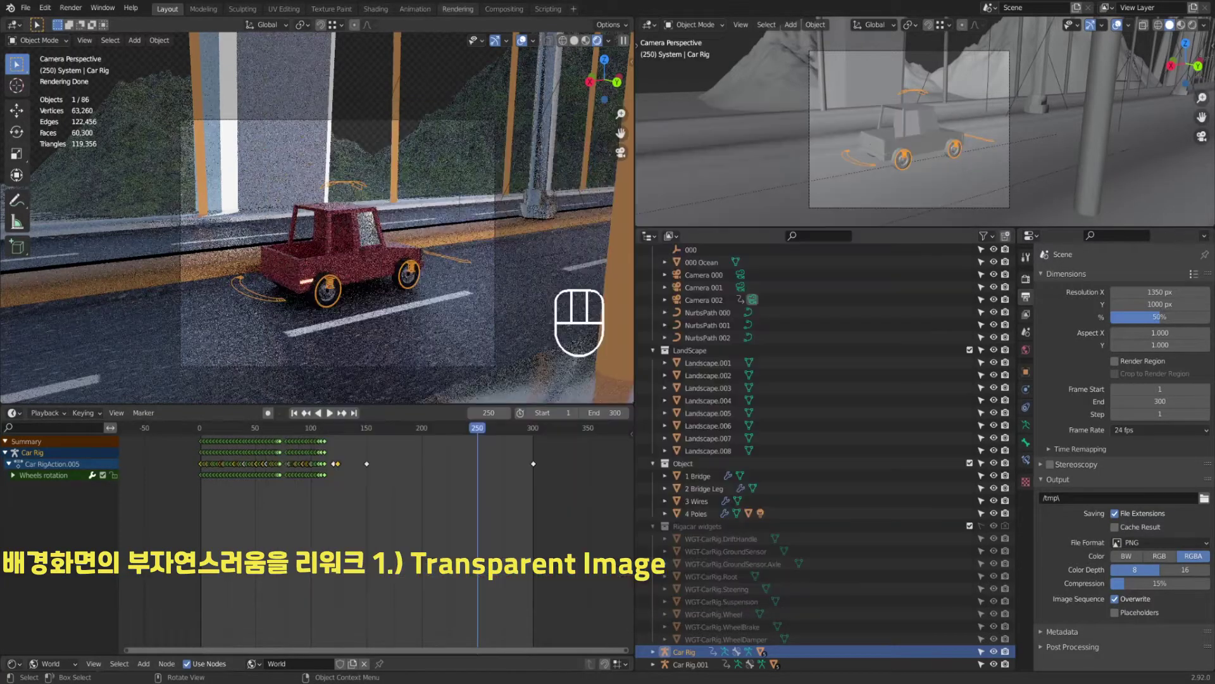
Switch to the Compositing workspace and delete the unconnected node chains above the Render Layers node.
click(504, 9)
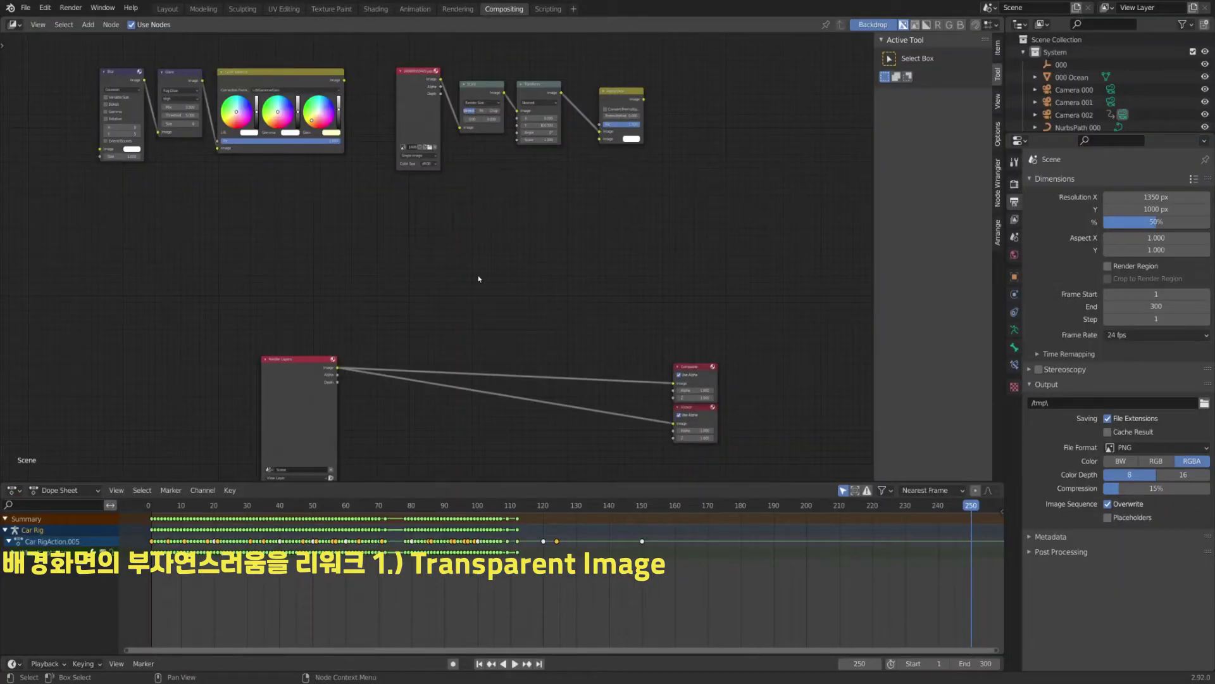
key(x)
key(Home)
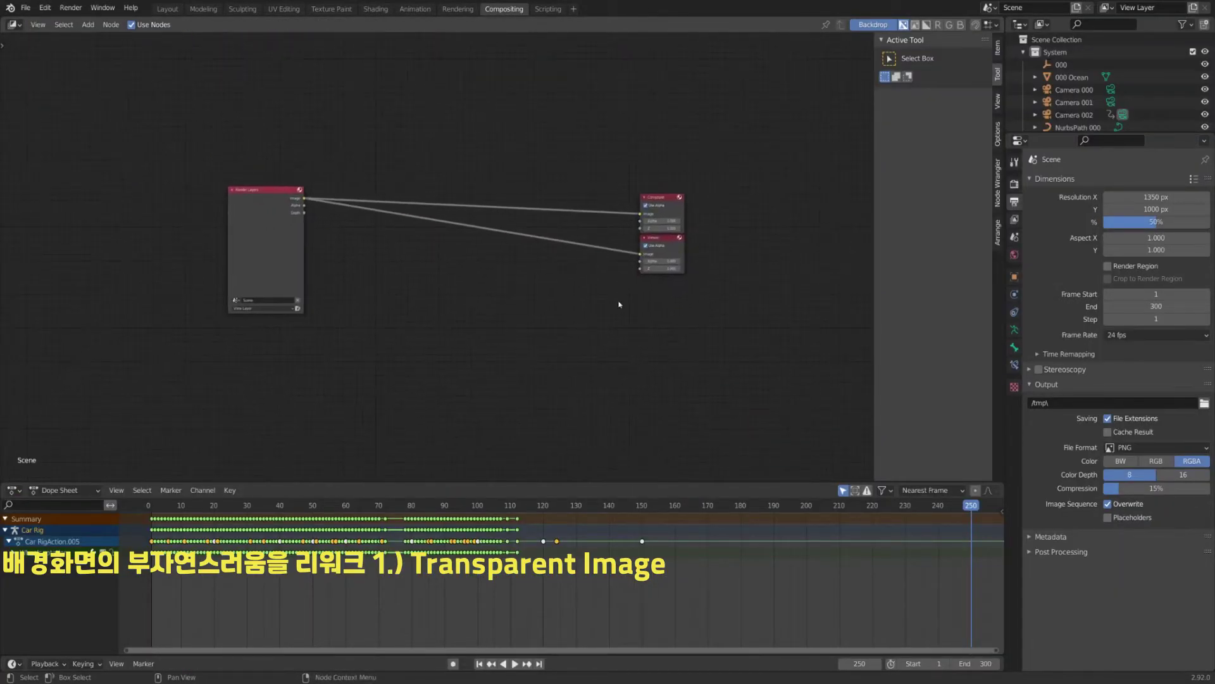
Move the Composite and Viewer nodes close beside the Render Layers node in the compositor.
drag(805, 345, 658, 193)
key(g)
click(213, 232)
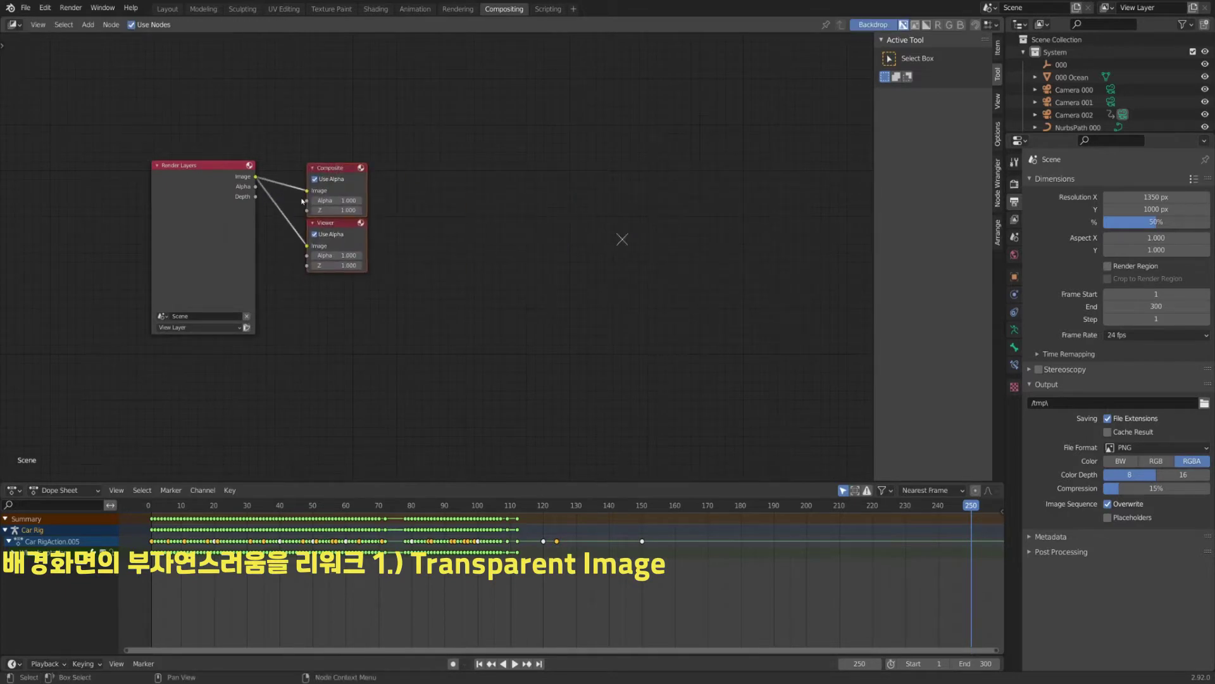
scroll(443, 259, up, 3)
middle_drag(443, 258, 605, 288)
shift+middle_drag(622, 239, 776, 289)
scroll(540, 304, up, 3)
shift+middle_drag(593, 350, 521, 301)
scroll(495, 279, up, 3)
click(521, 301)
Inspect the Composite and Viewer nodes and render frame 250 as a still image.
click(639, 269)
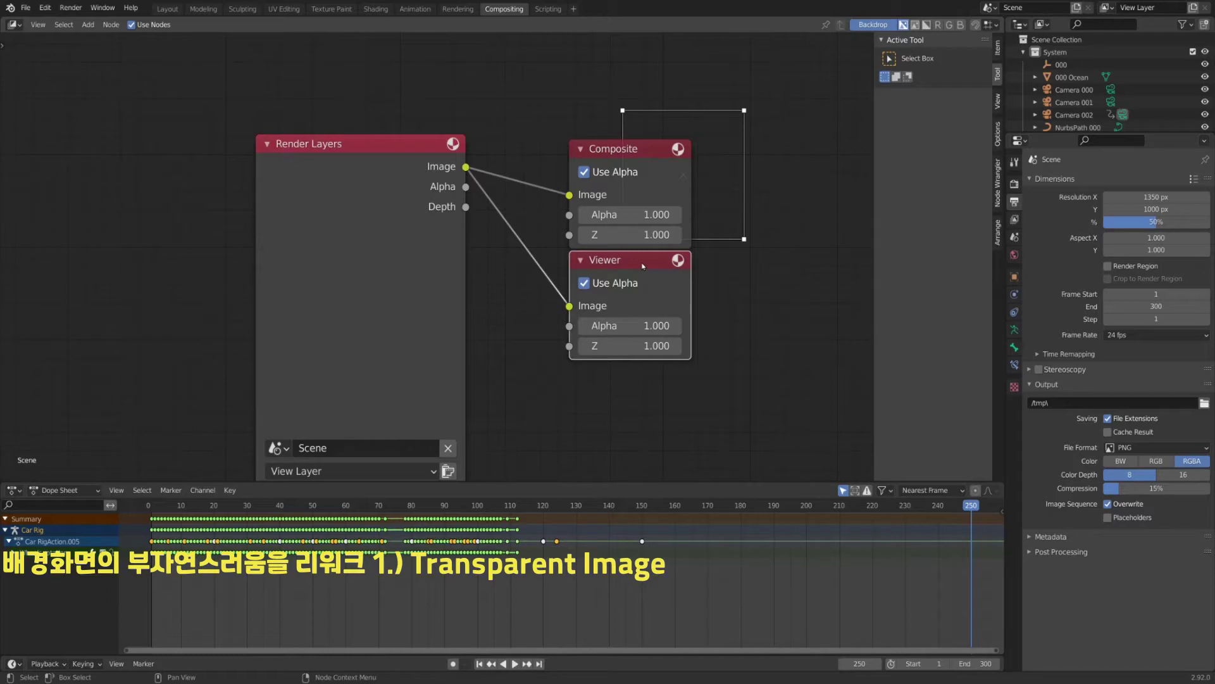
click(631, 149)
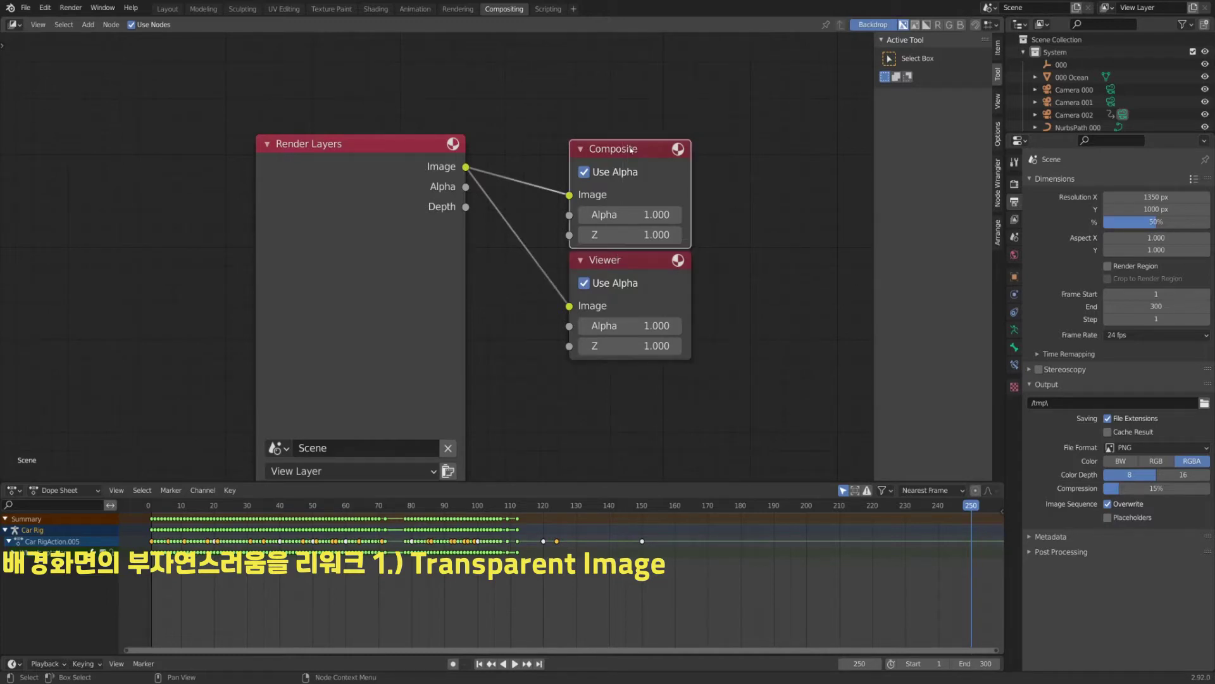
click(660, 273)
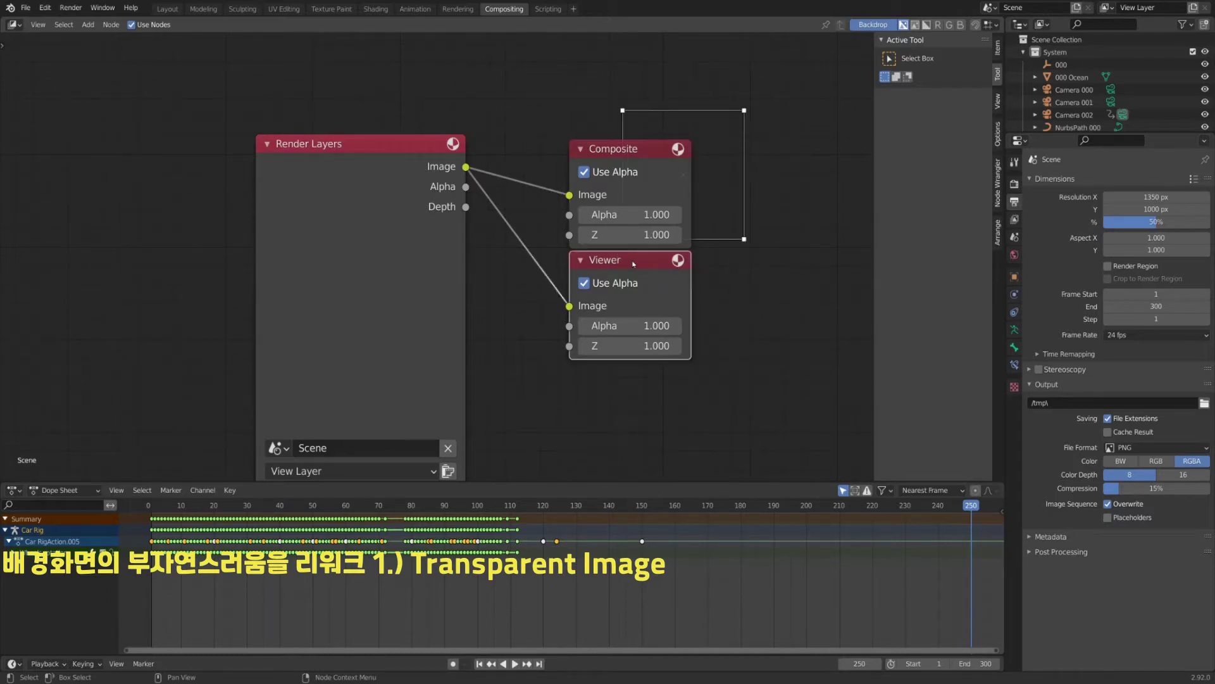
click(769, 355)
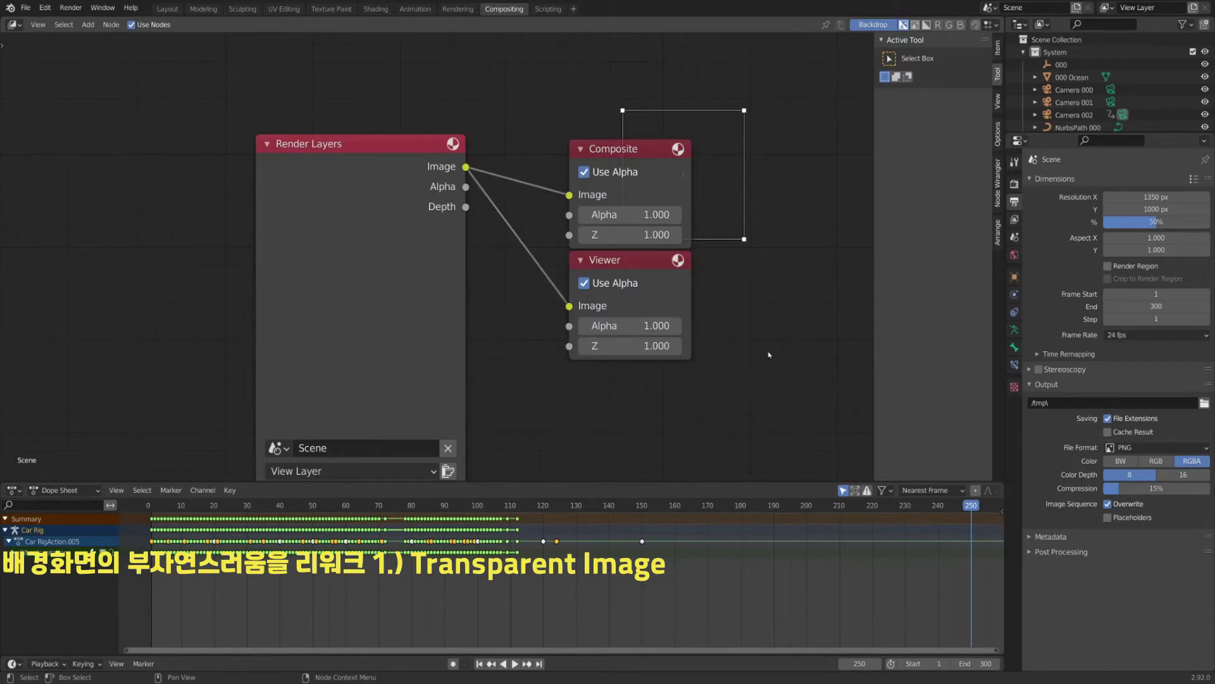
key(F12)
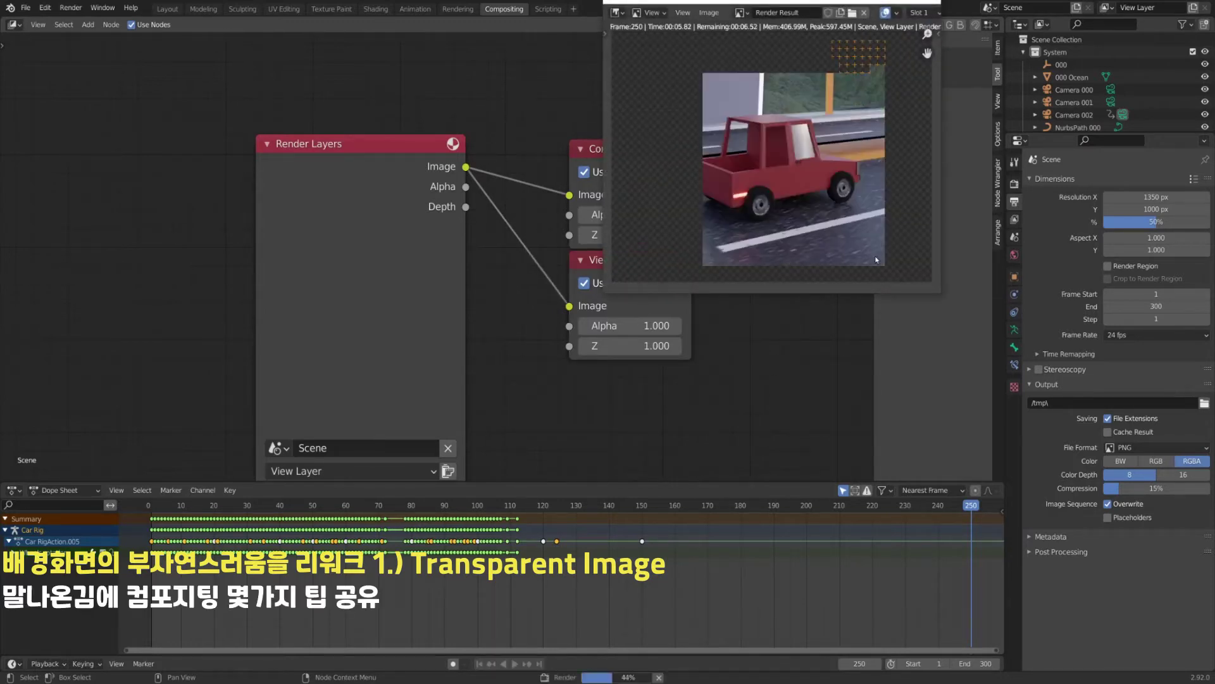
Bring the render of frame 250 back into view, check it and dismiss the render window.
click(223, 155)
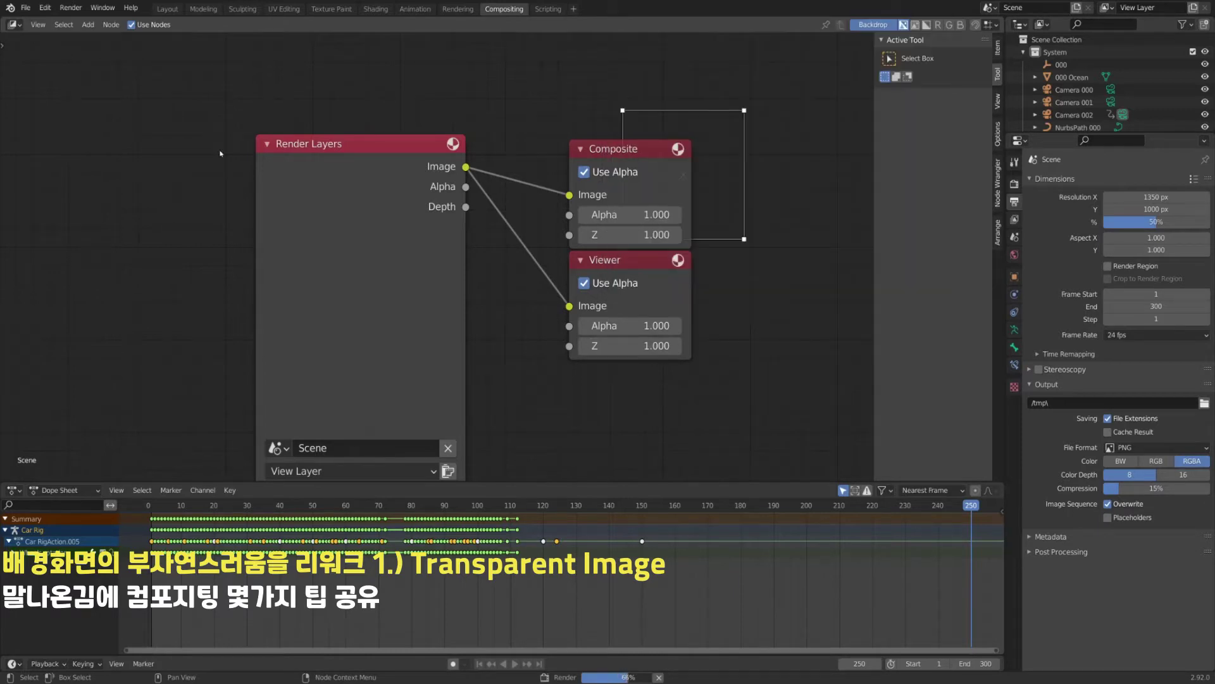
key(F11)
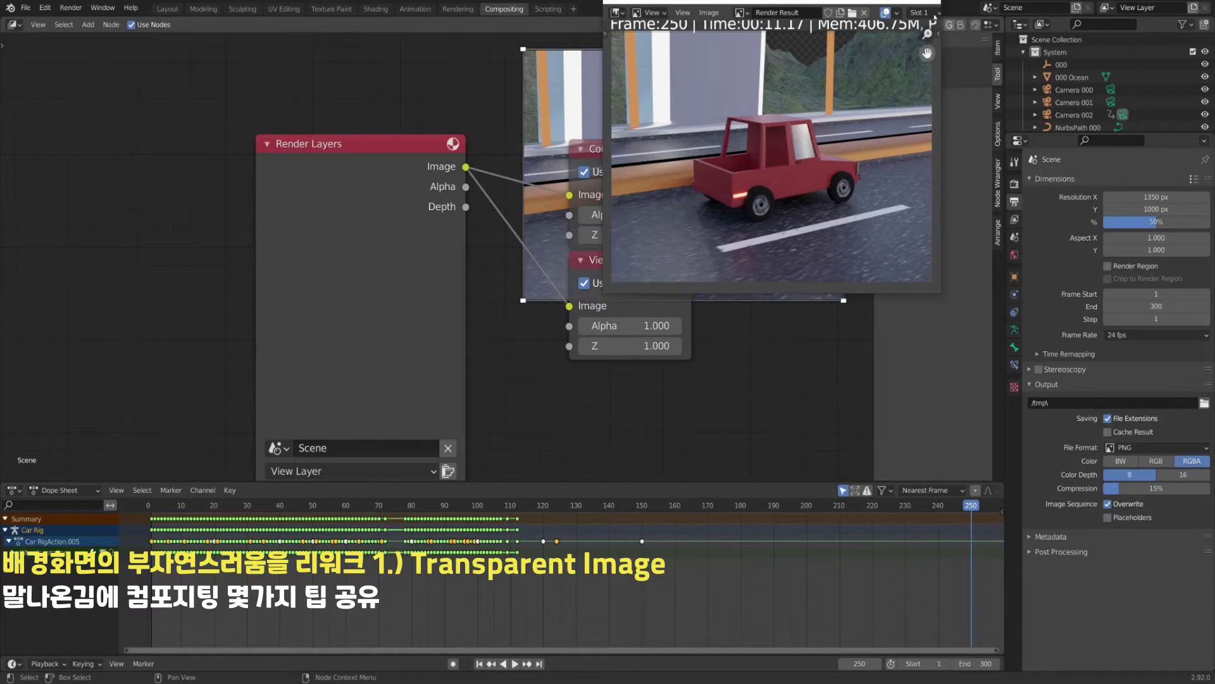
click(926, 1)
Arrange the compositor so the backdrop image sits directly beside the Composite and Viewer nodes without overlapping them.
middle_drag(758, 288, 514, 322)
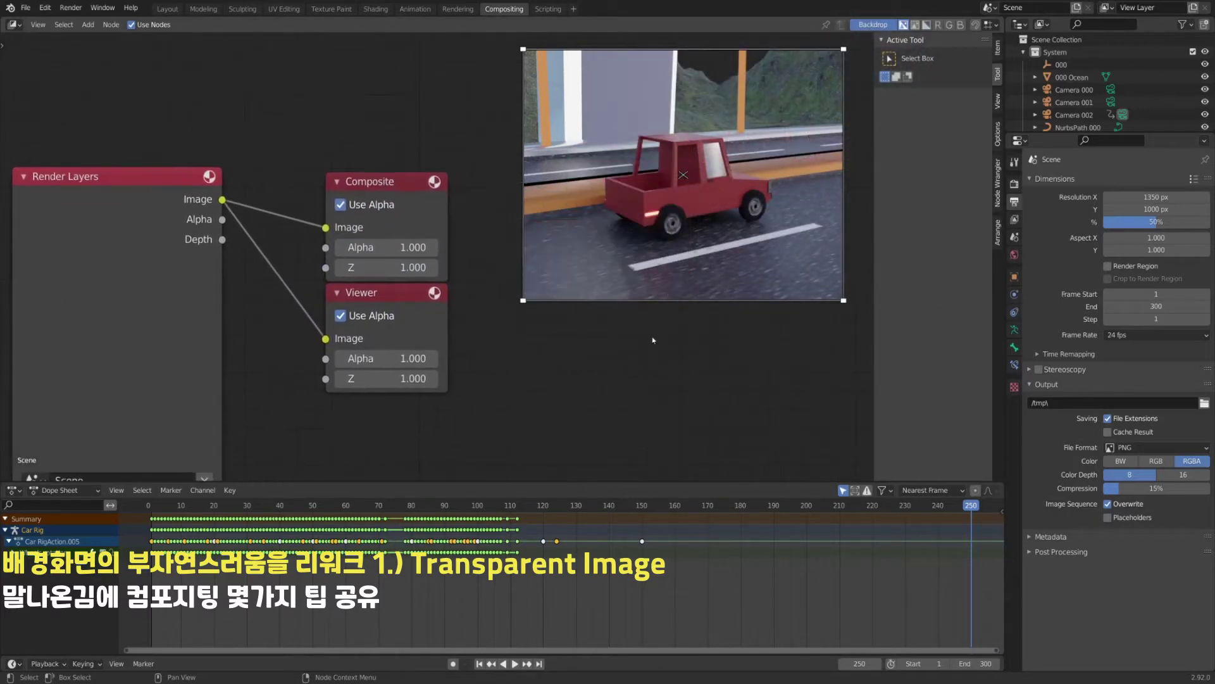
mouse_move(669, 367)
middle_down()
mouse_move(651, 400)
mouse_move(669, 364)
middle_up()
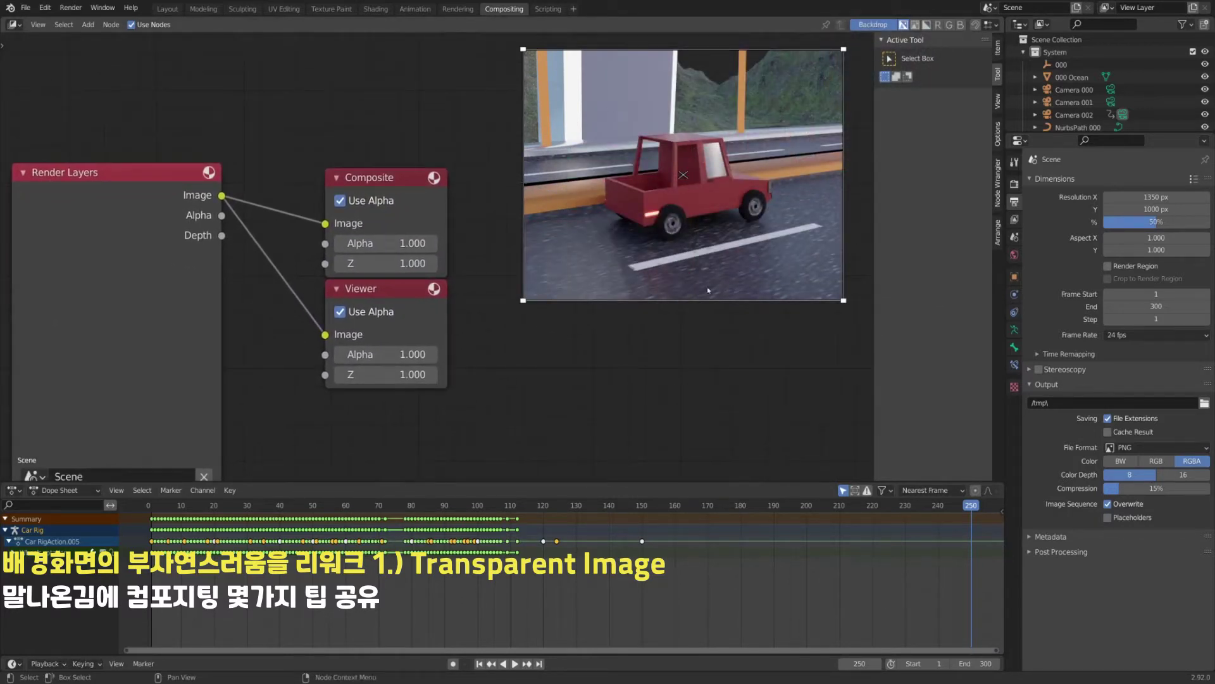
middle_drag(724, 271, 770, 246)
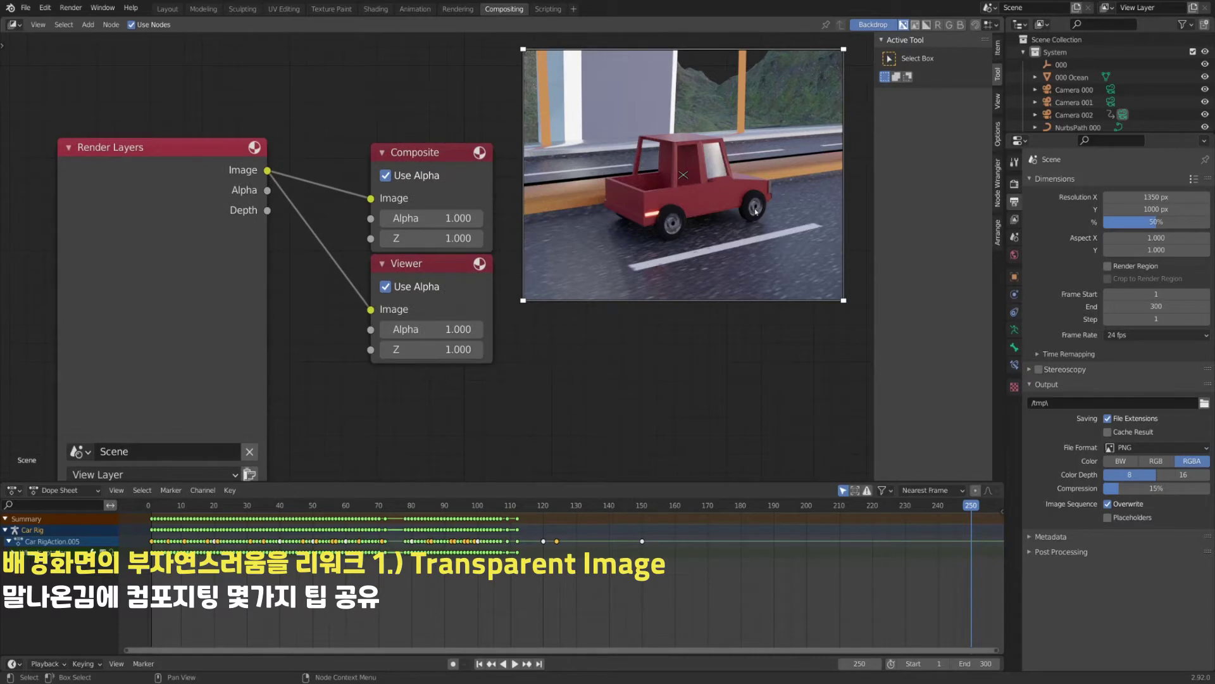
alt+middle_drag(765, 233, 762, 290)
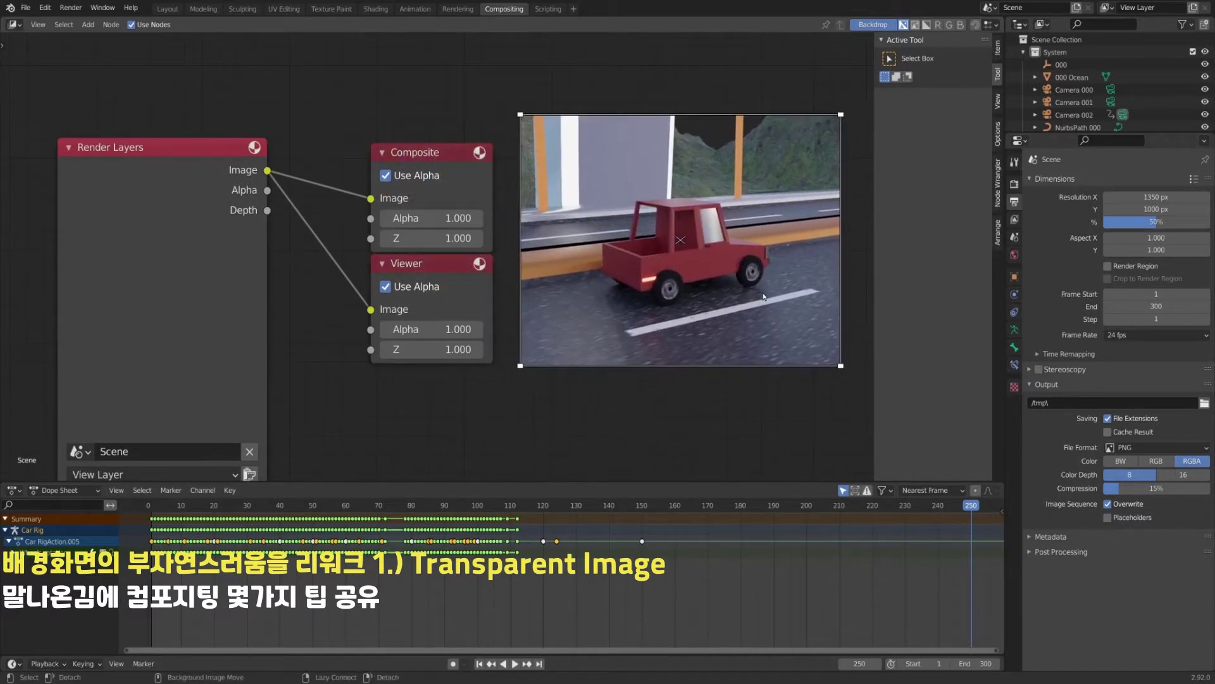
Scale the compositor's backdrop image down and up several times, then return it to its earlier size.
key(v)
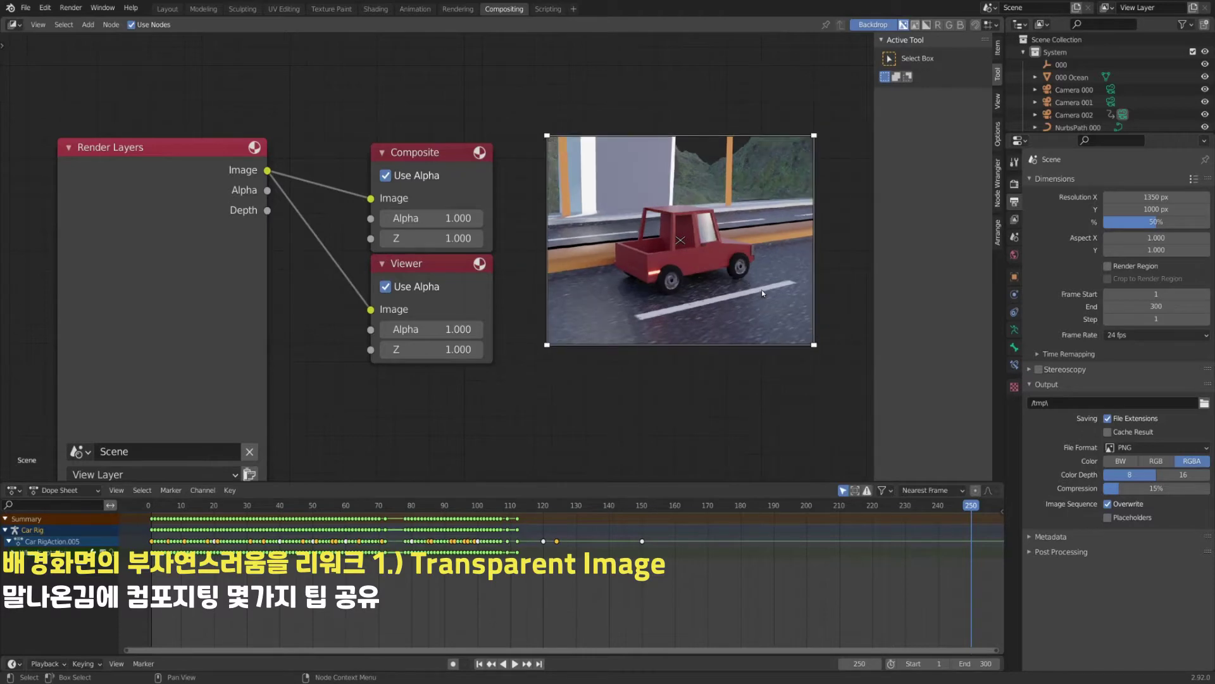
key(alt+v)
key(alt+v)
key(alt+v)
key(alt+v)
key(alt+v)
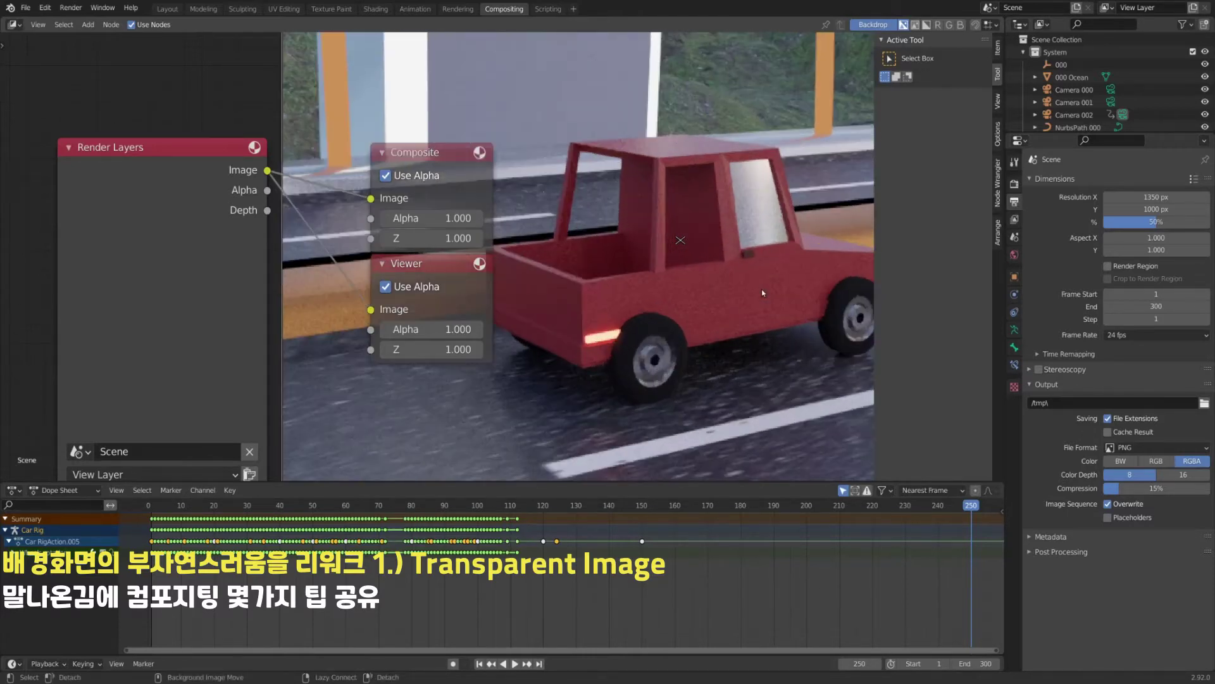
key(v)
key(v)
key(v)
key(v)
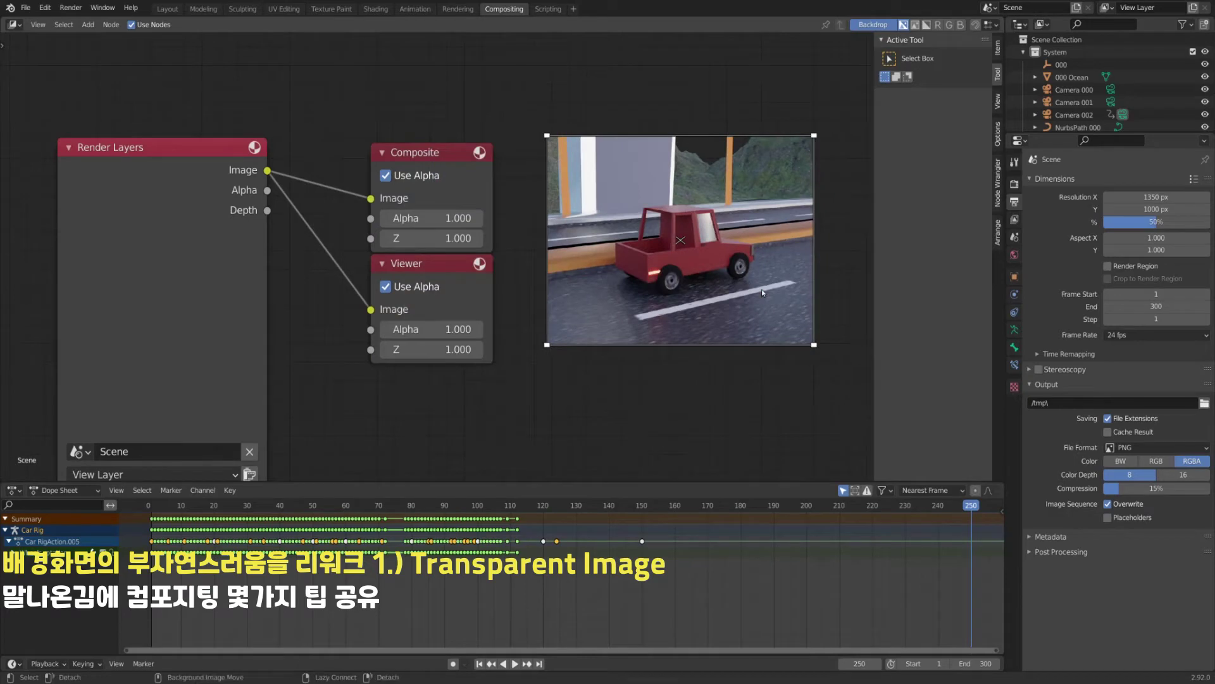
key(alt+v)
key(alt+v)
key(alt+v)
key(v)
key(v)
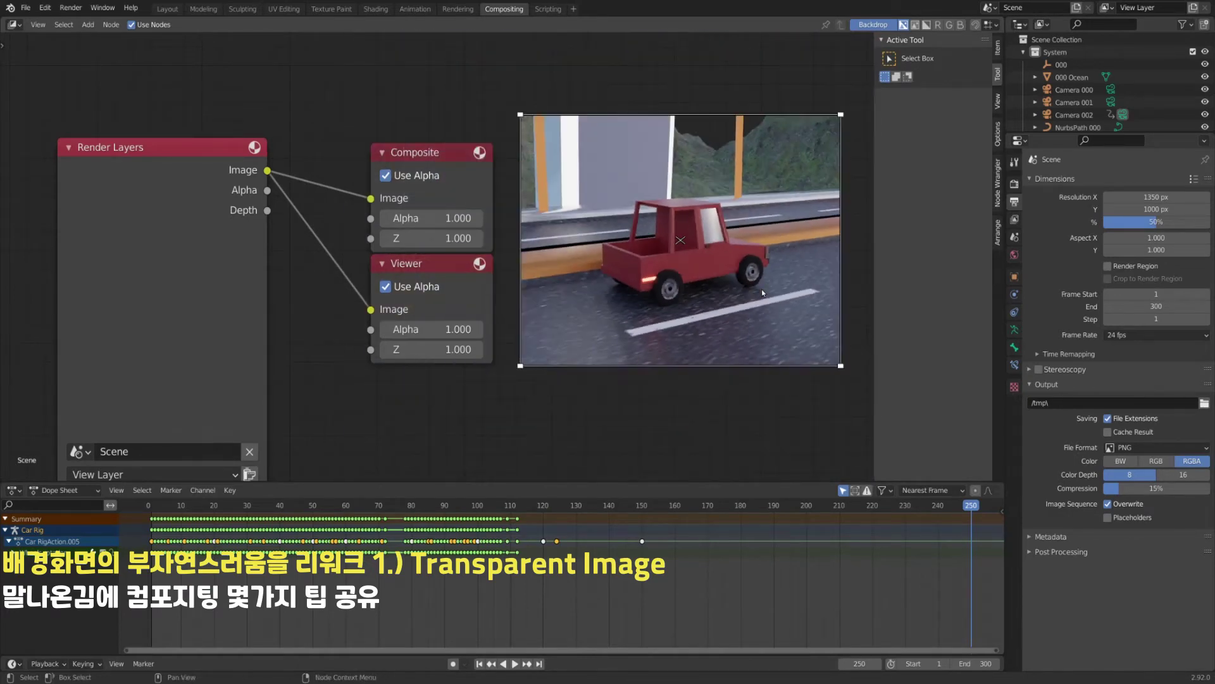
Shift the backdrop slightly and fit the whole node tree beside it in the compositor.
scroll(502, 343, up, 1)
scroll(502, 344, down, 4)
scroll(502, 344, up, 2)
scroll(502, 343, up, 3)
alt+middle_drag(714, 318, 683, 328)
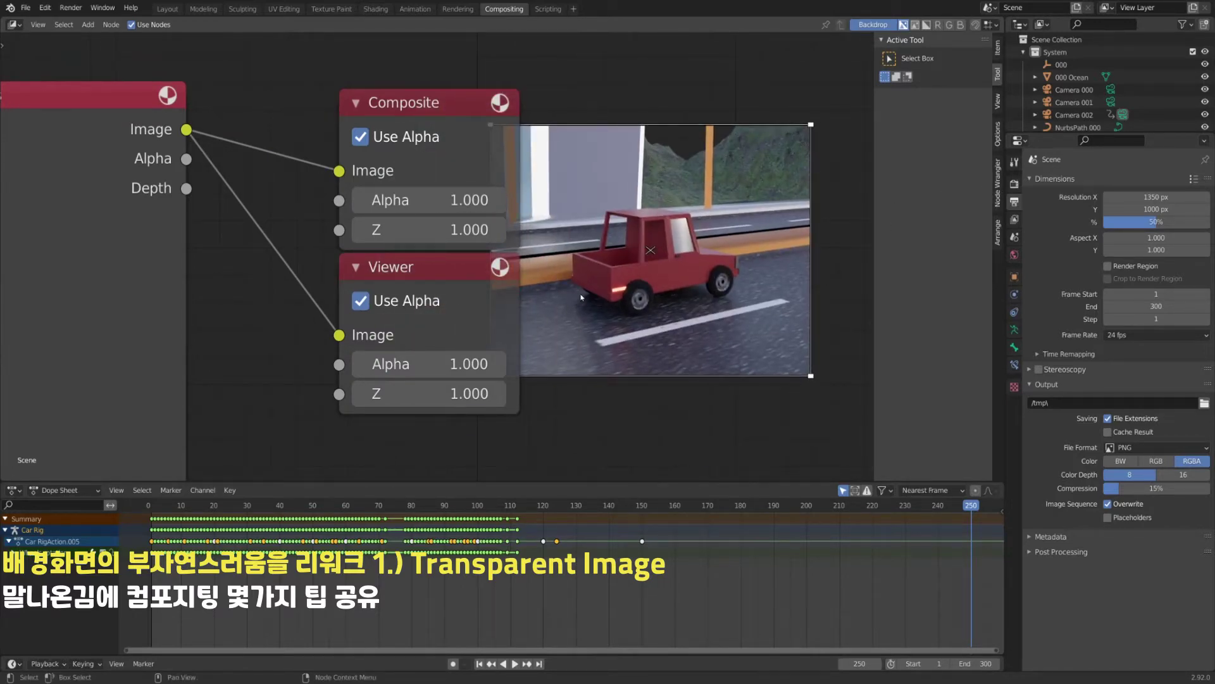
scroll(581, 297, down, 4)
mouse_move(594, 300)
shift+middle_down()
mouse_move(613, 310)
mouse_move(581, 301)
shift+middle_up()
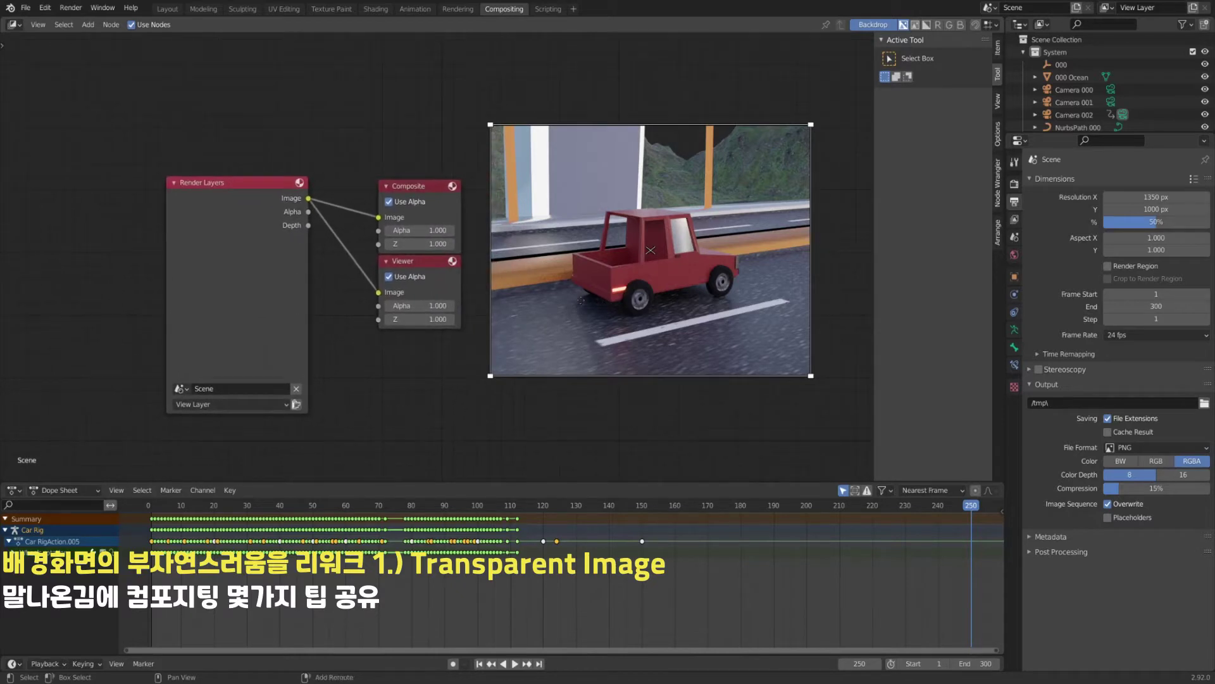
Select the Render Layers, Composite and Viewer nodes one after another to examine their roles.
click(220, 185)
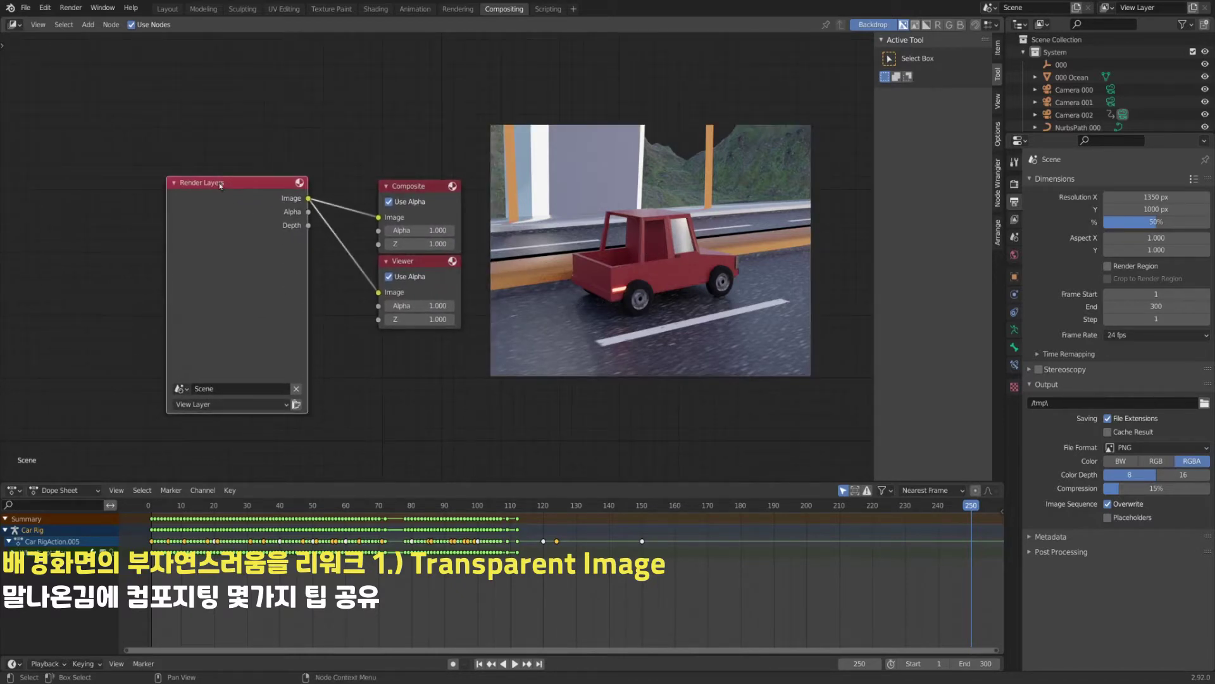
click(419, 188)
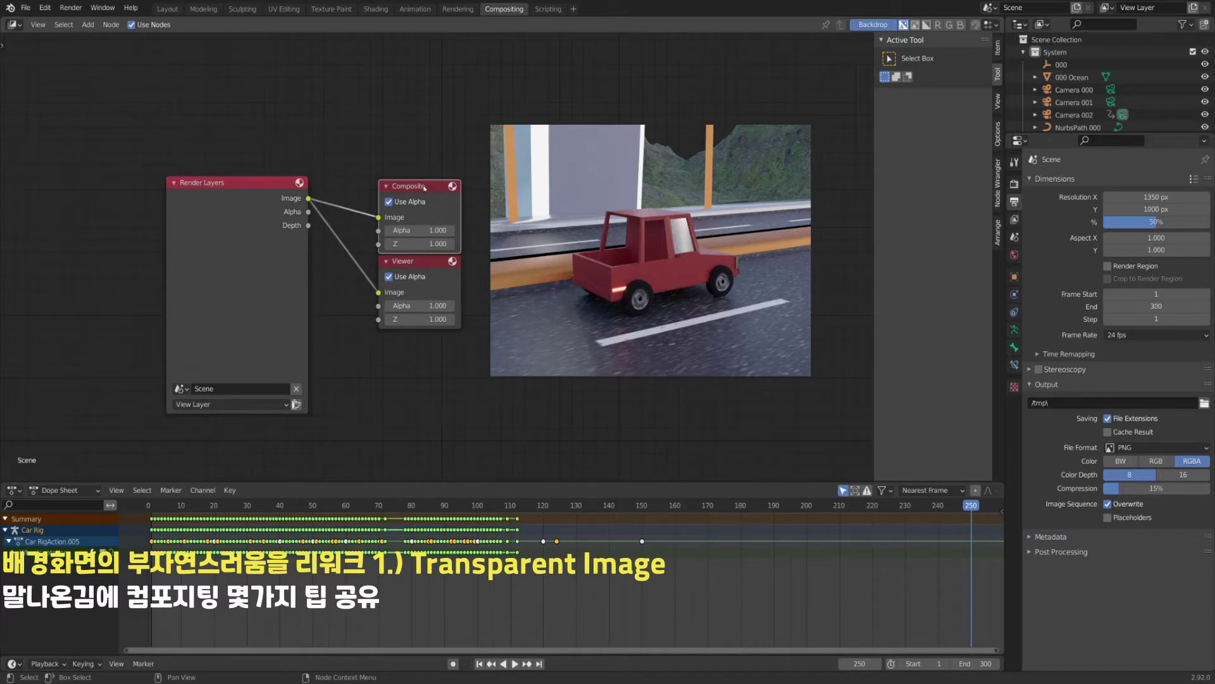
click(418, 269)
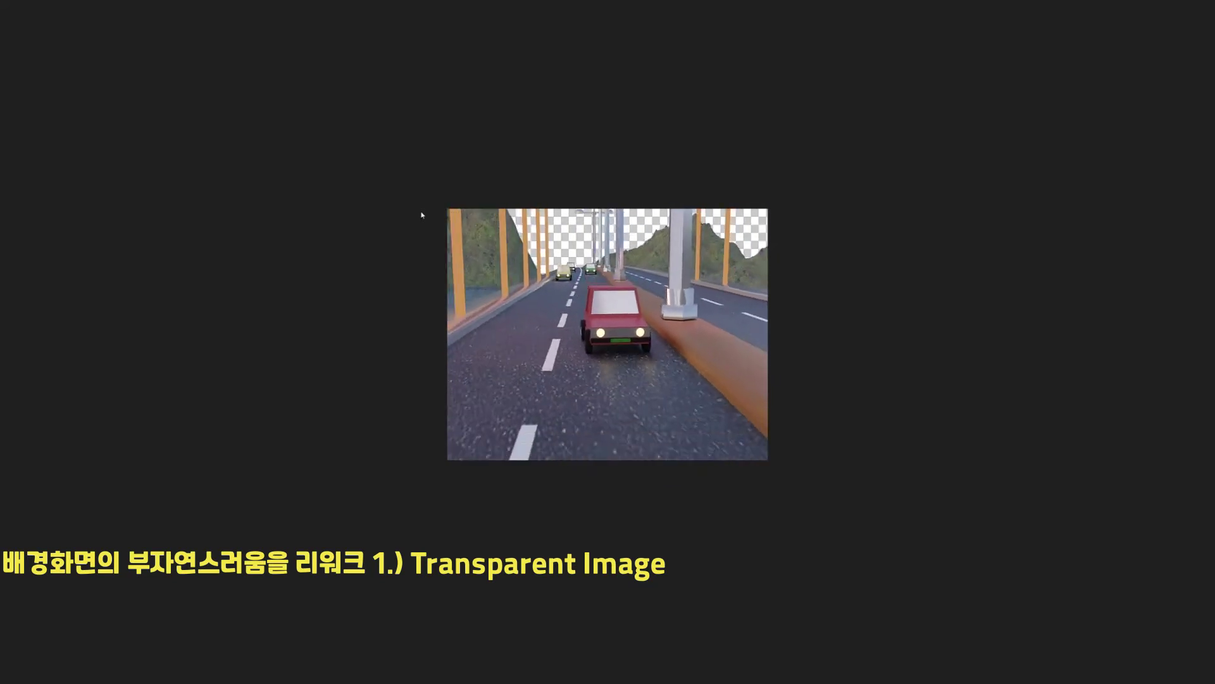
Leave the transparent frame preview, examine the background frames in the Racing Youtube 3 BG folder and return to Blender.
mouse_move(14, 2)
key(Escape)
key(BackSpace)
key(Up)
click(453, 231)
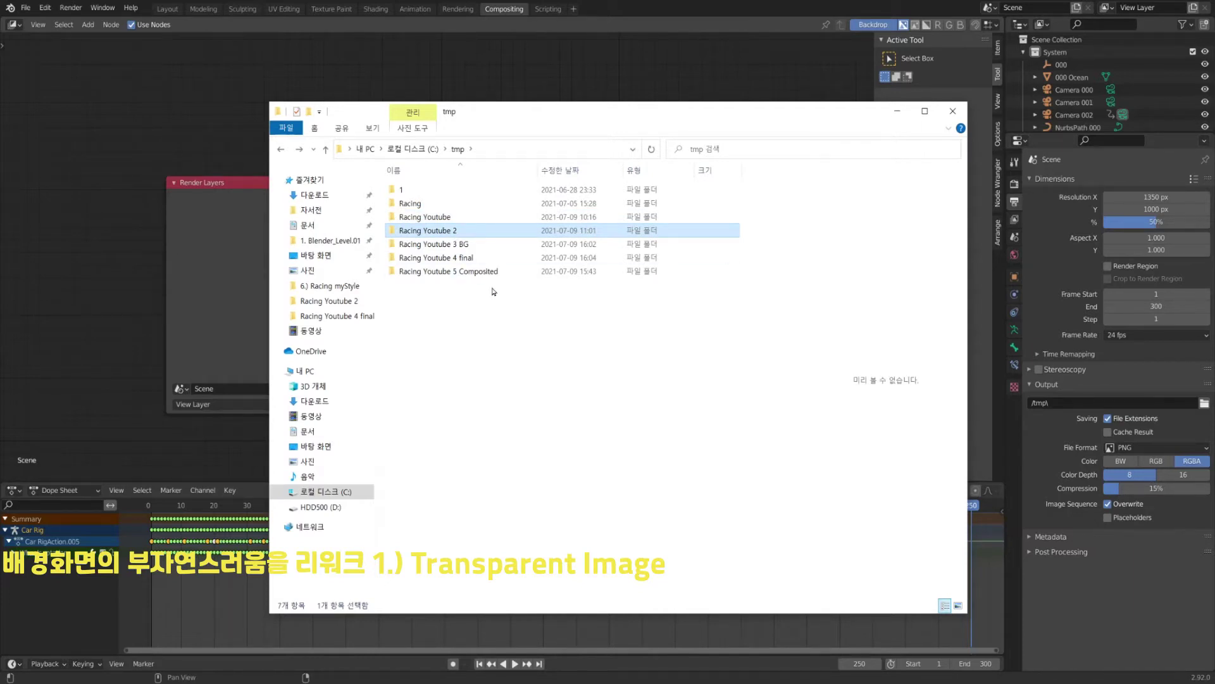
double_click(454, 247)
double_click(436, 220)
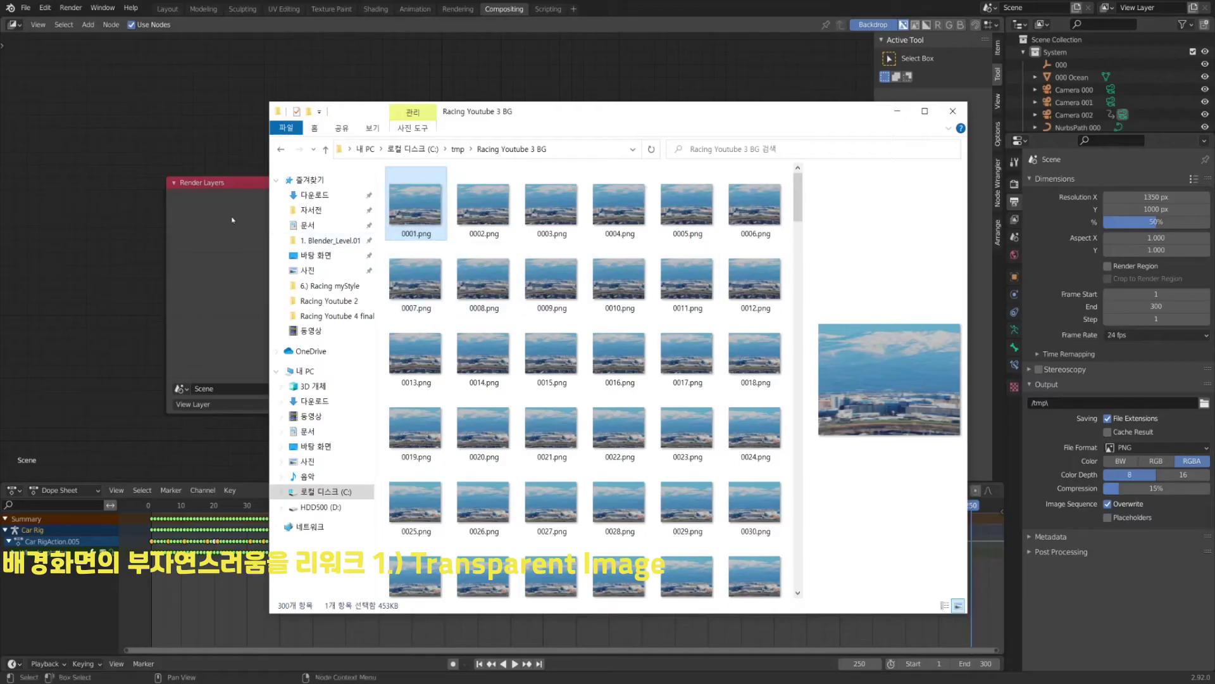
click(270, 251)
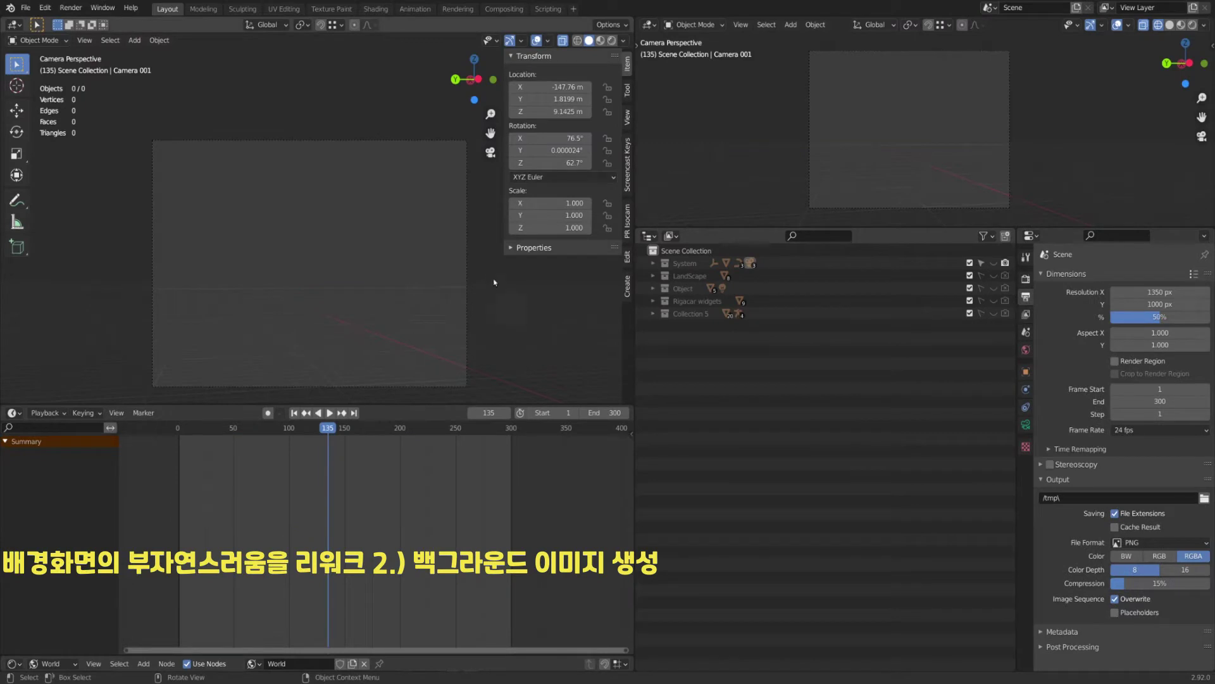
Switch the main viewport to rendered shading and unhide all collections from System through Collection 5.
click(624, 40)
click(611, 40)
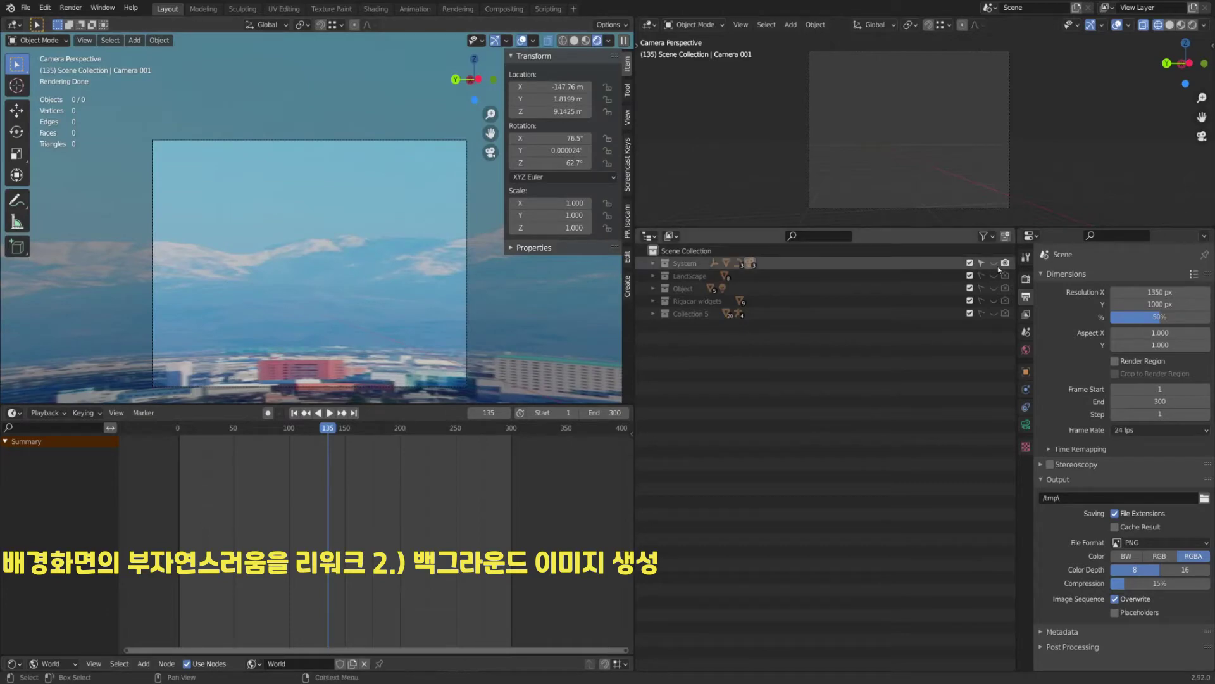
drag(993, 263, 994, 313)
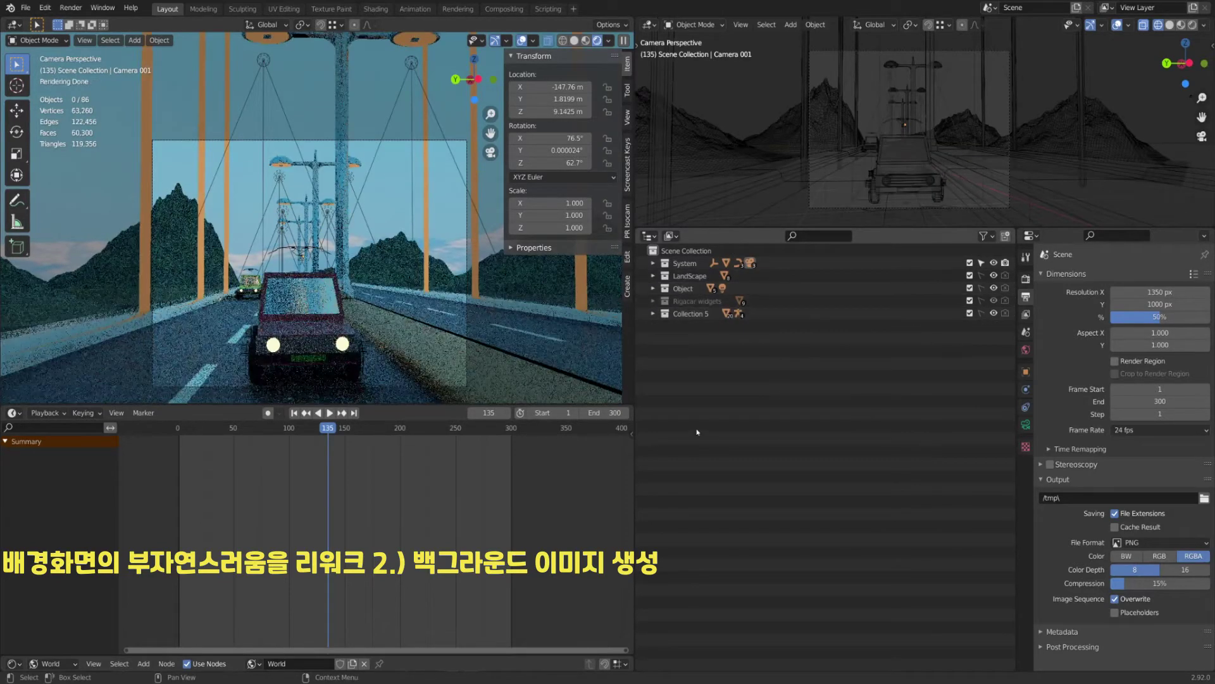
Expand all the scene's collections to examine the objects they contain, then collapse them again.
click(653, 313)
click(654, 300)
click(653, 288)
click(653, 276)
click(653, 263)
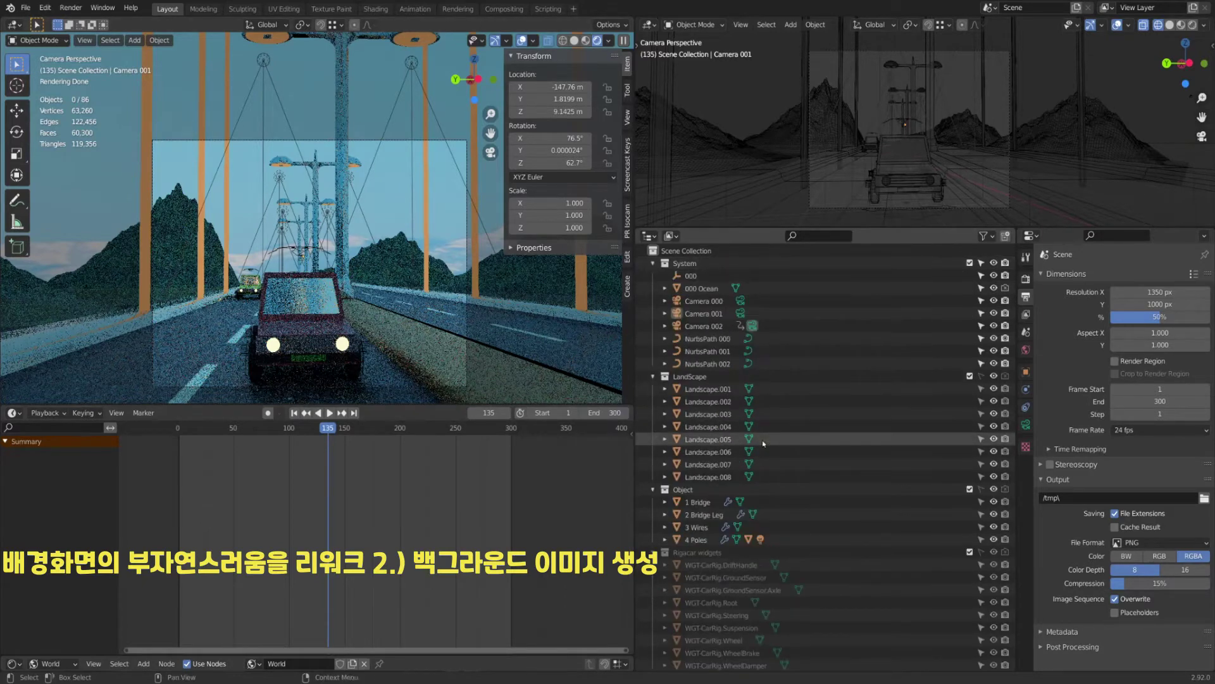
scroll(772, 437, down, 5)
click(653, 483)
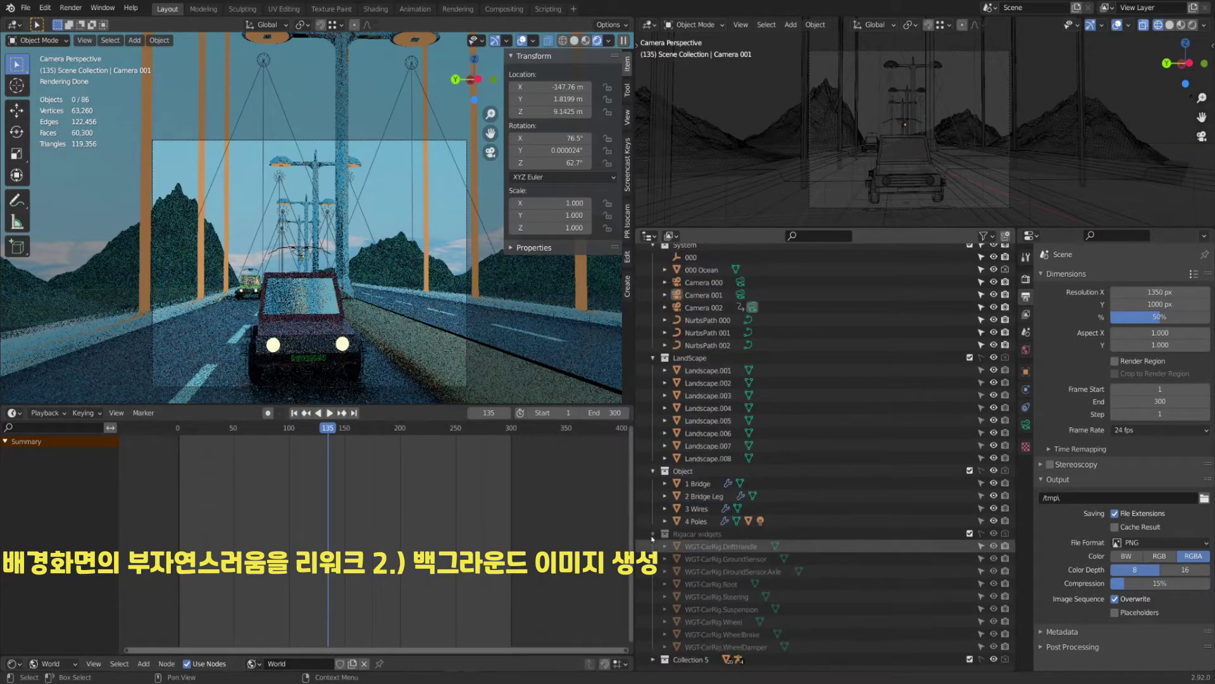
click(654, 538)
click(654, 489)
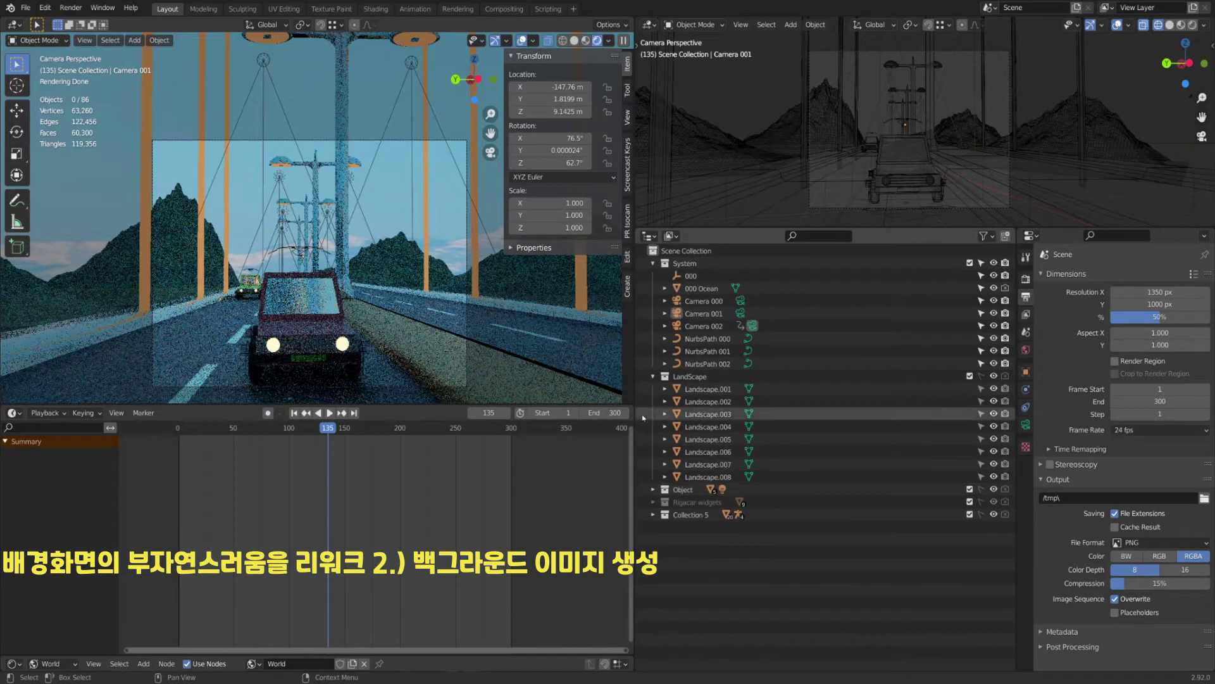
click(653, 376)
click(653, 264)
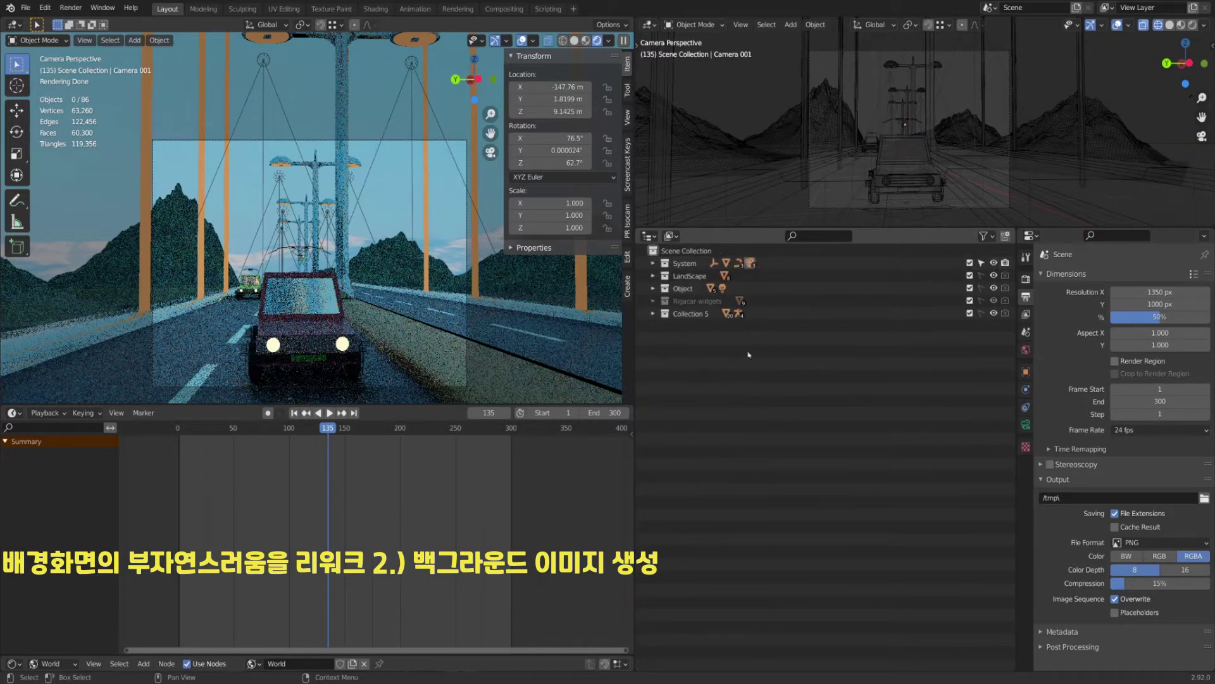
Review the outliner's restriction toggle options and test-render frame 135 with only the System collection enabled for rendering.
click(992, 237)
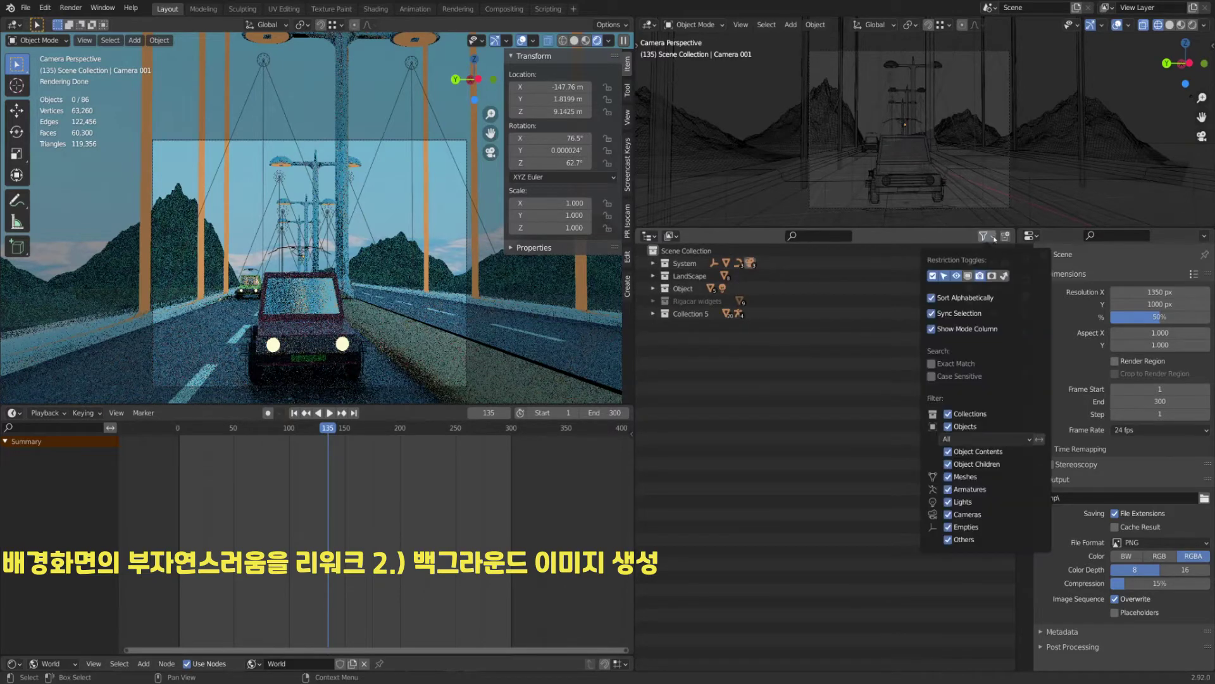
click(979, 276)
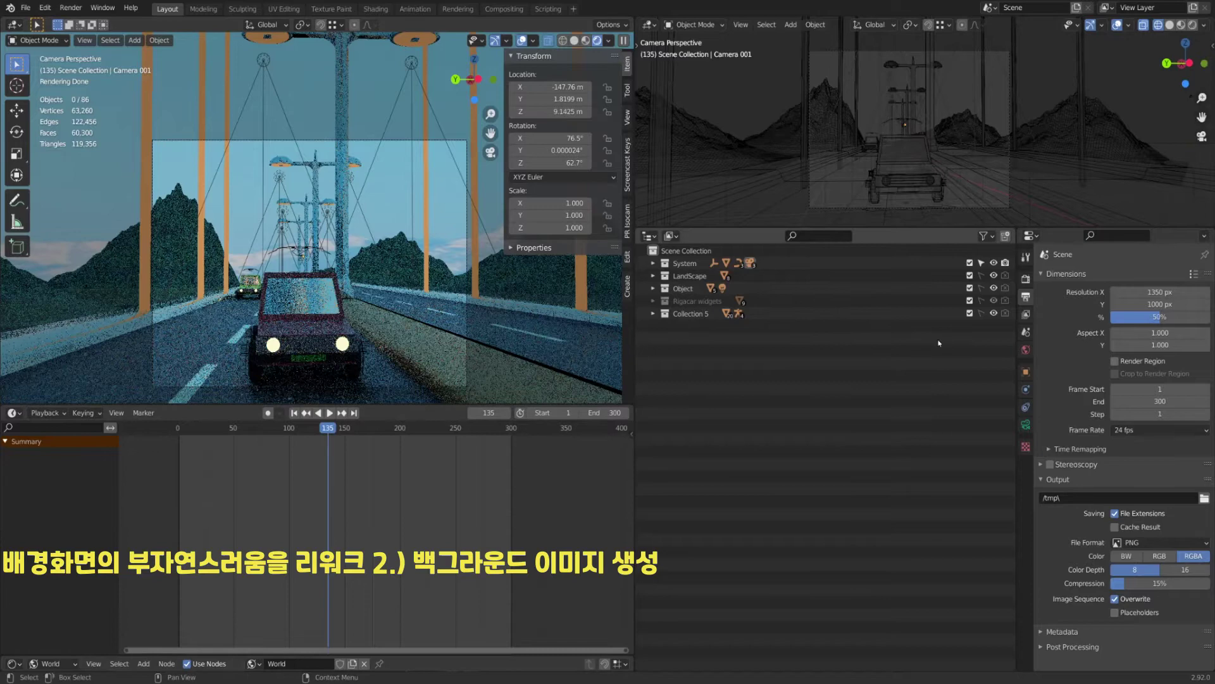
key(F12)
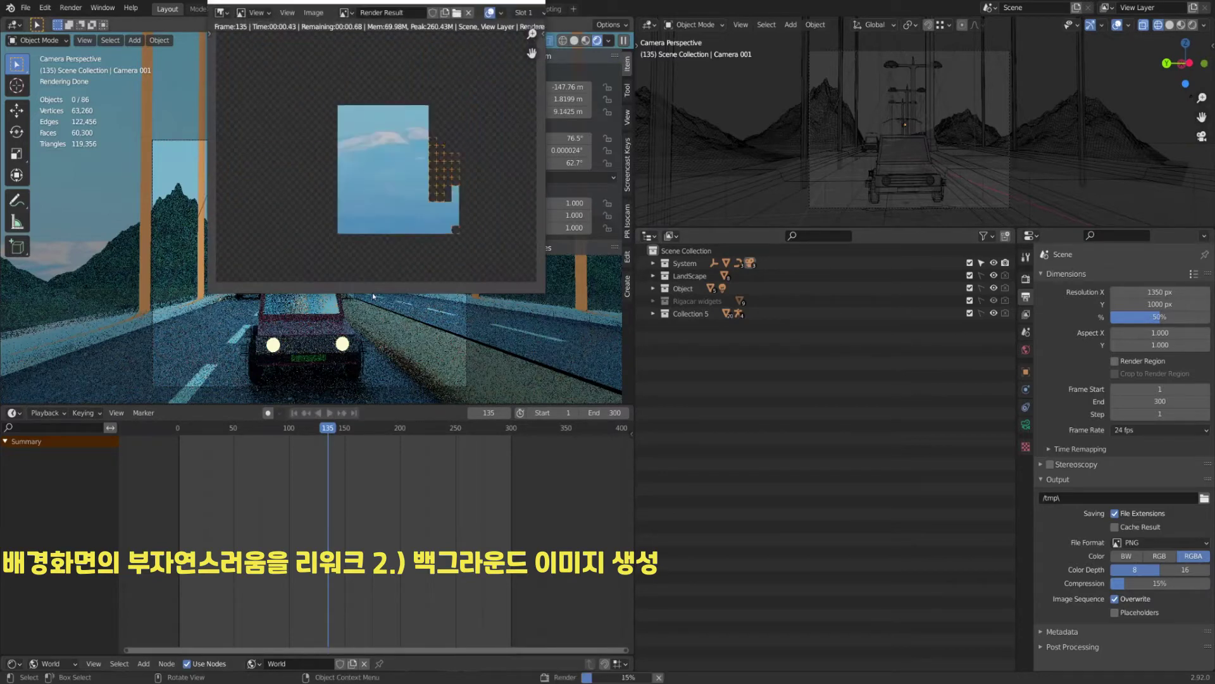
key(Escape)
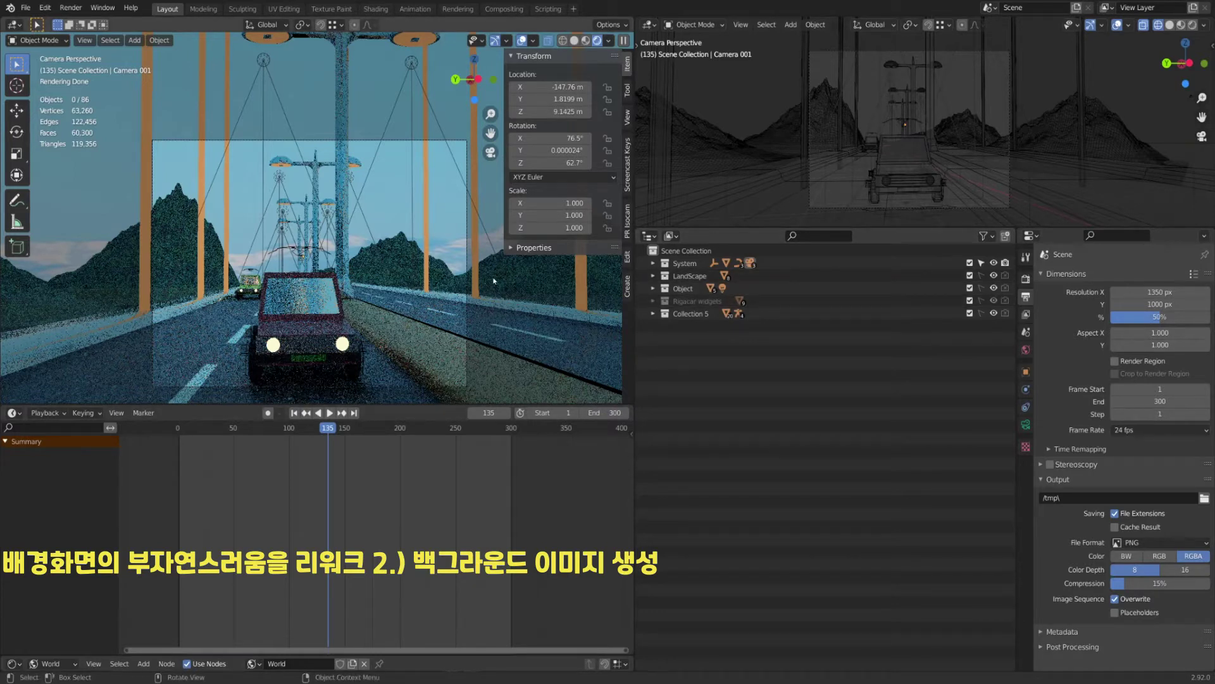
drag(235, 652, 282, 656)
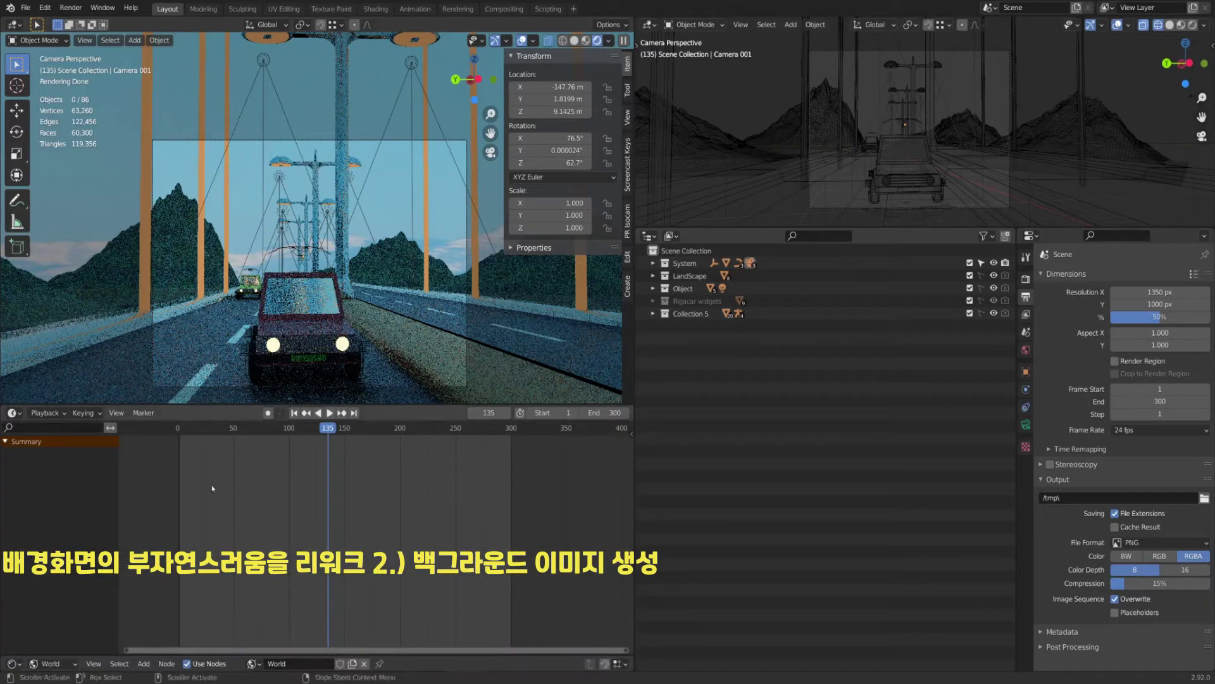
Enable rendering and selection for the LandScape, Object, Rigacar widgets and Collection 5 collections, and go to frame 1.
click(1006, 276)
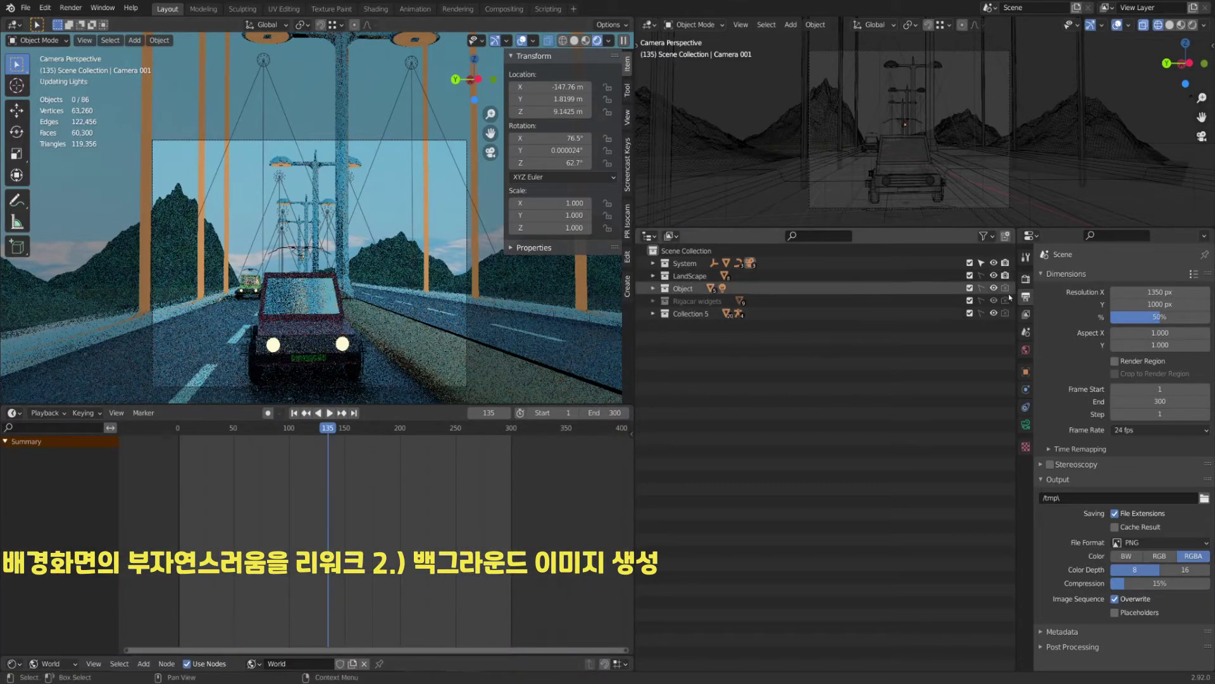
click(1005, 288)
click(1005, 301)
click(981, 288)
click(981, 301)
click(981, 314)
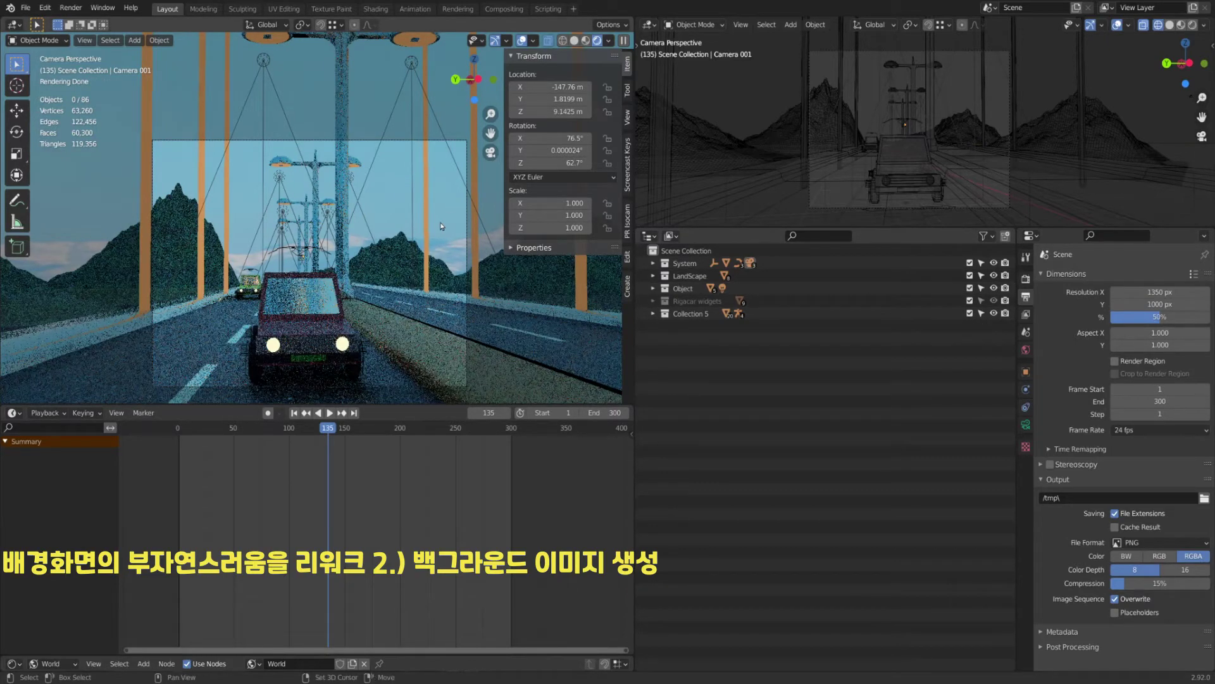
key(shift+Left)
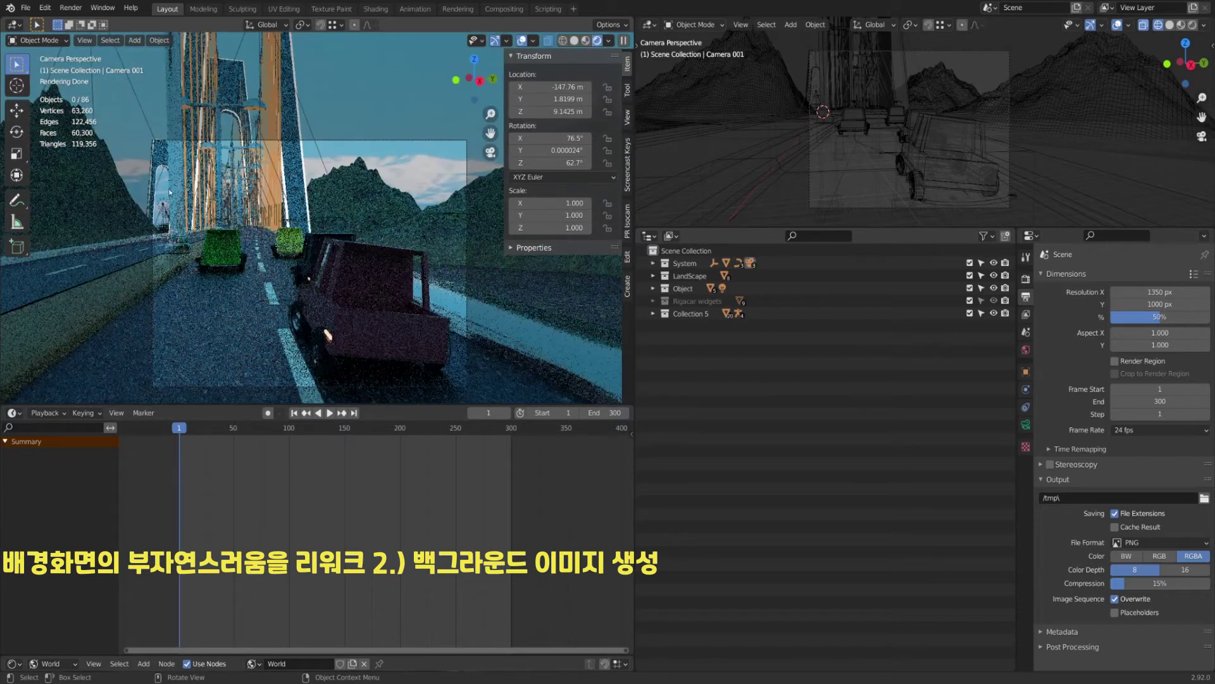
Go through the System, LandScape, Object, Rigacar widgets and Collection 5 collections in the outliner, ending on Object.
click(687, 288)
click(689, 277)
click(689, 264)
click(687, 276)
click(687, 288)
click(690, 302)
click(693, 314)
click(717, 354)
click(689, 316)
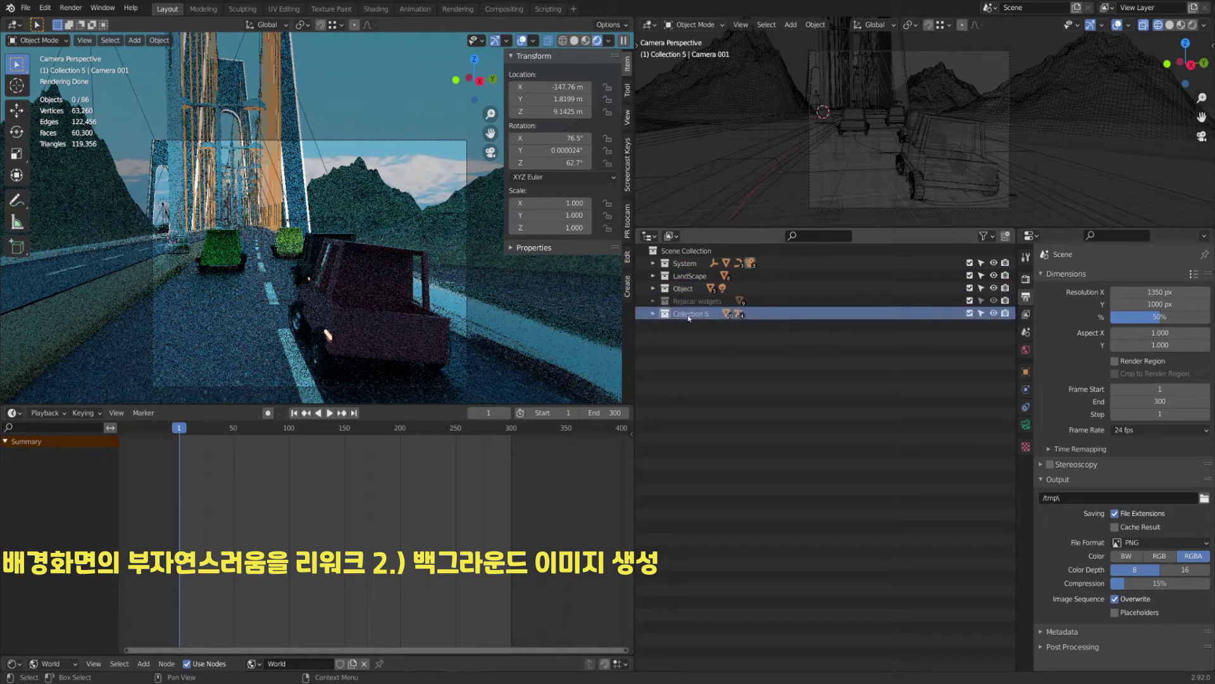
click(691, 302)
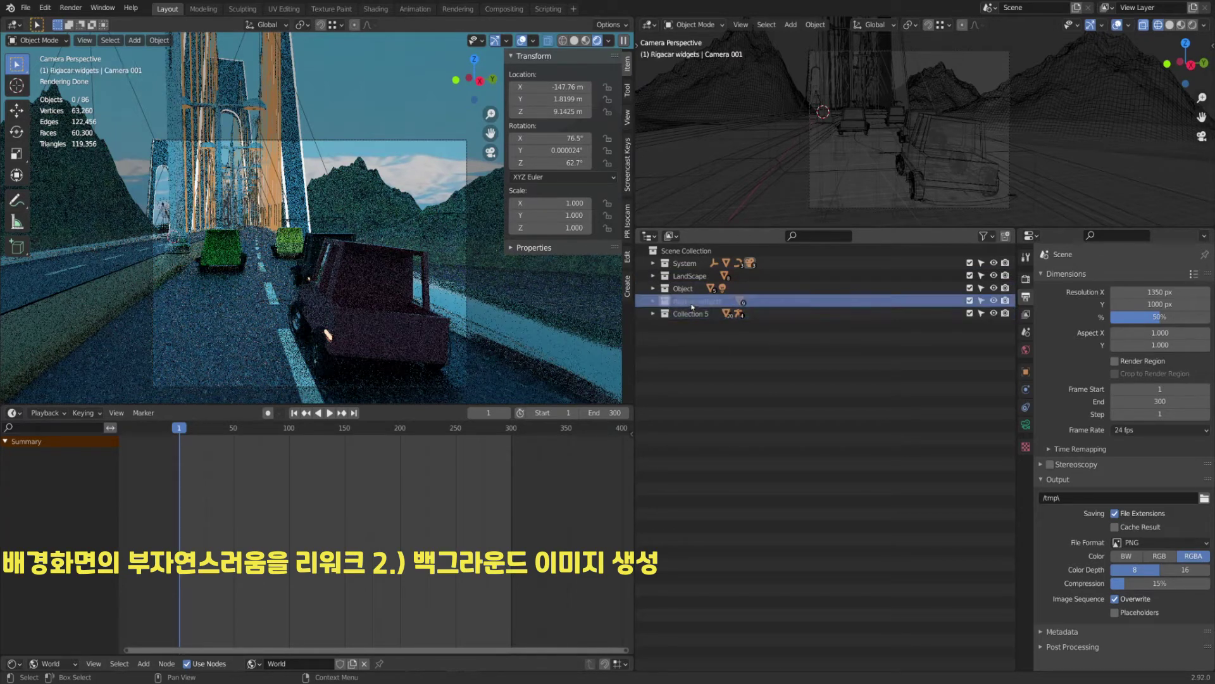
click(691, 288)
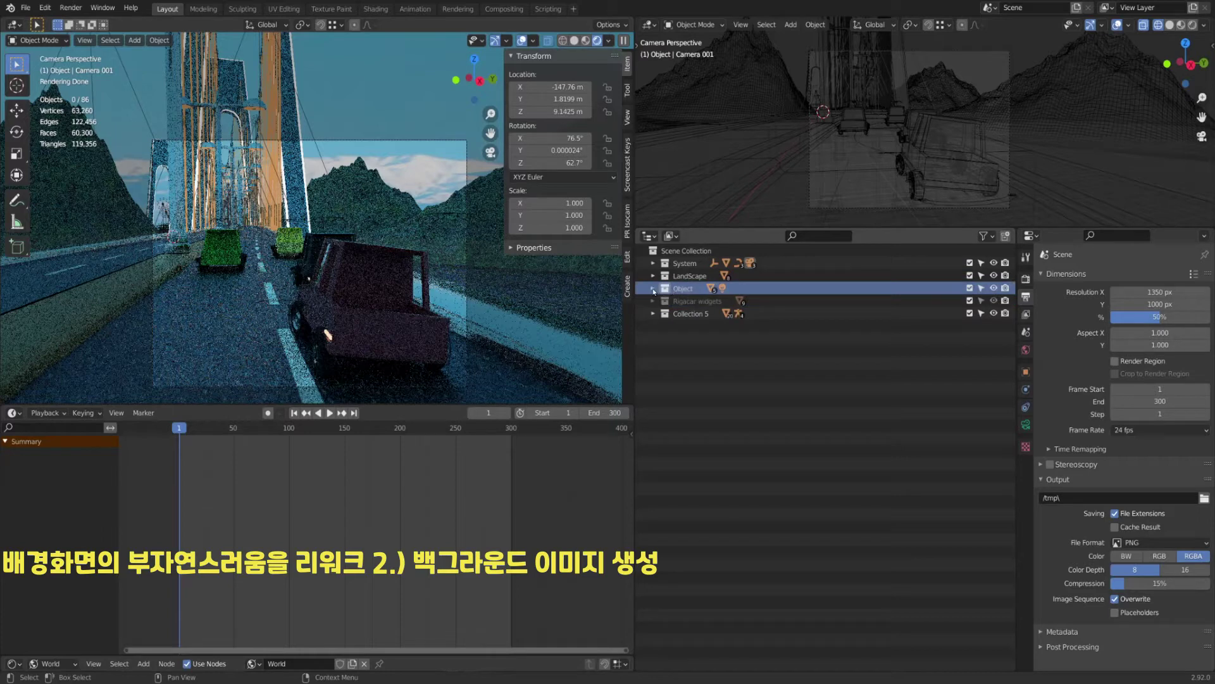
Expand the System collection to examine its objects and the 000 Ocean object's render toggle, and collapse it again.
click(653, 288)
click(653, 289)
click(657, 279)
click(678, 264)
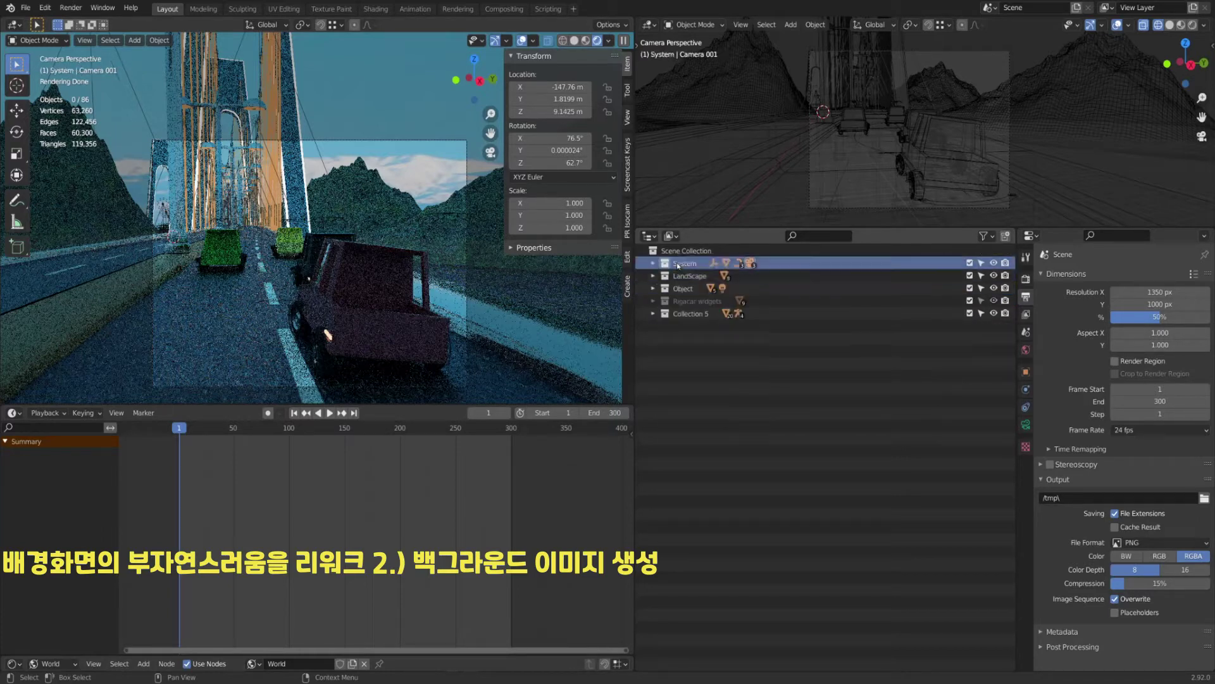
click(653, 263)
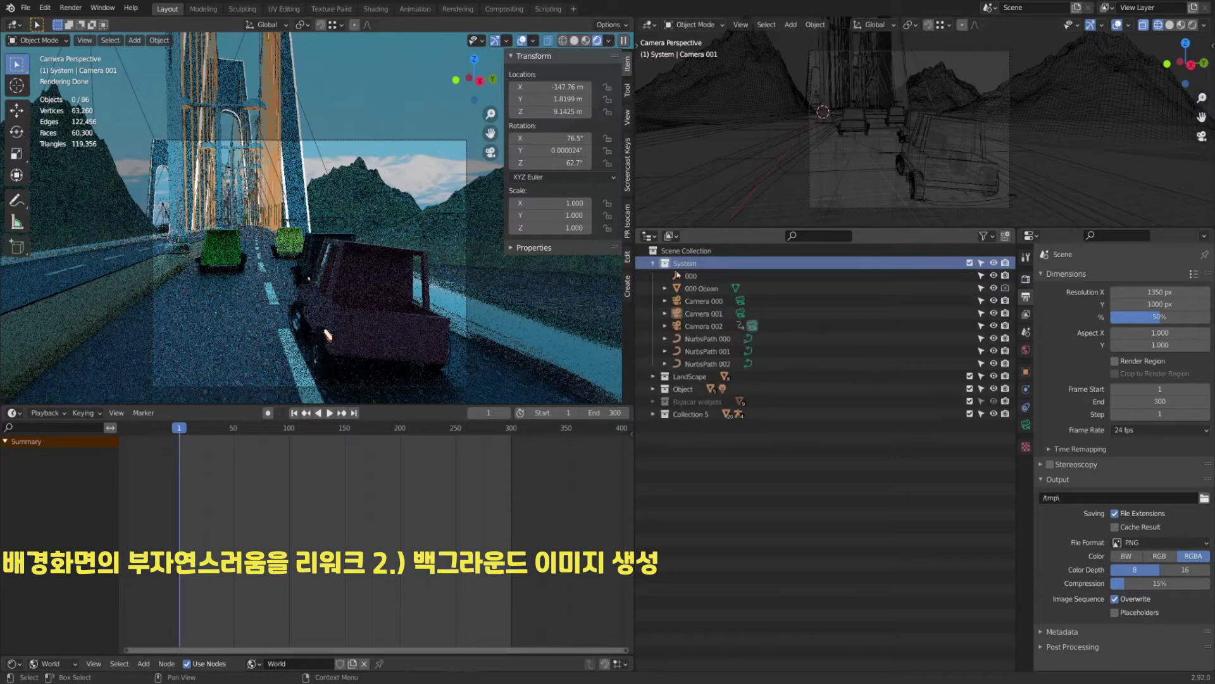
click(693, 288)
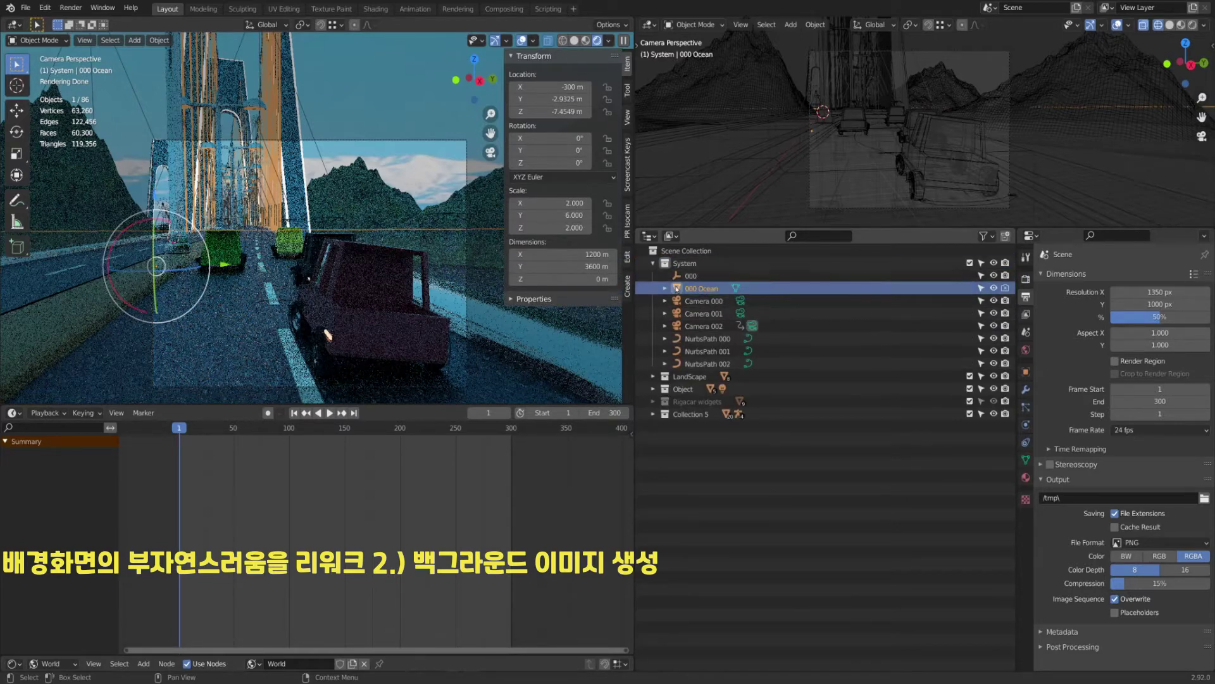
click(1008, 289)
click(1007, 288)
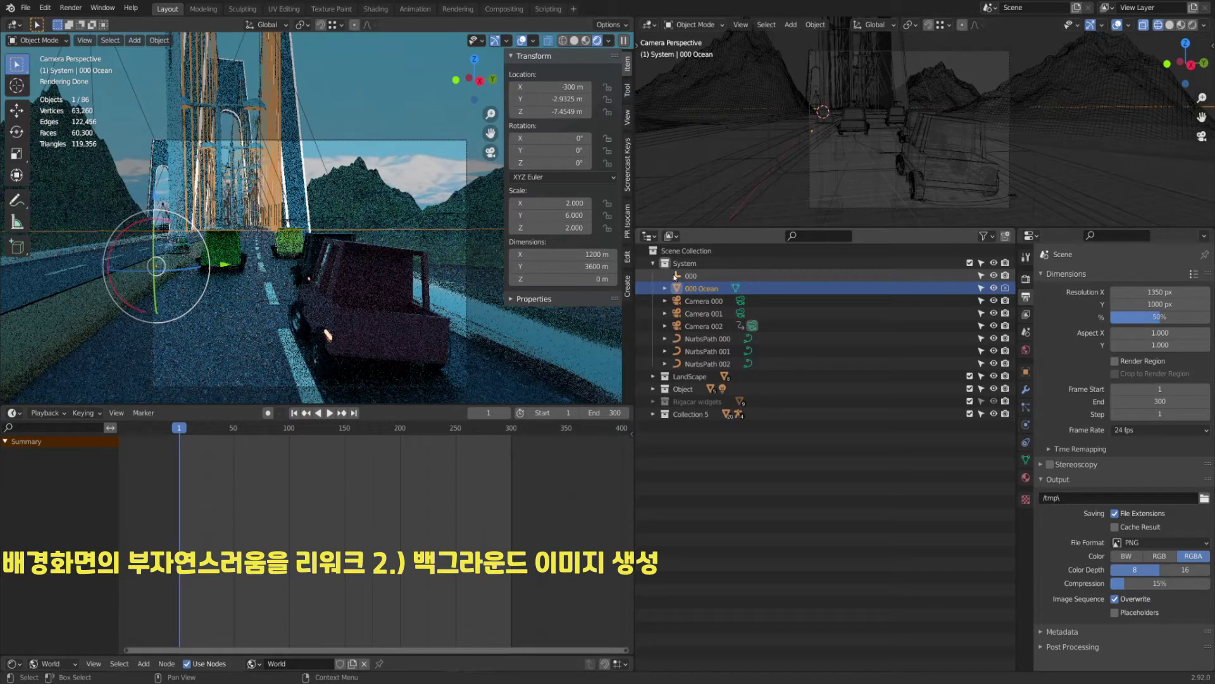
drag(871, 477, 690, 293)
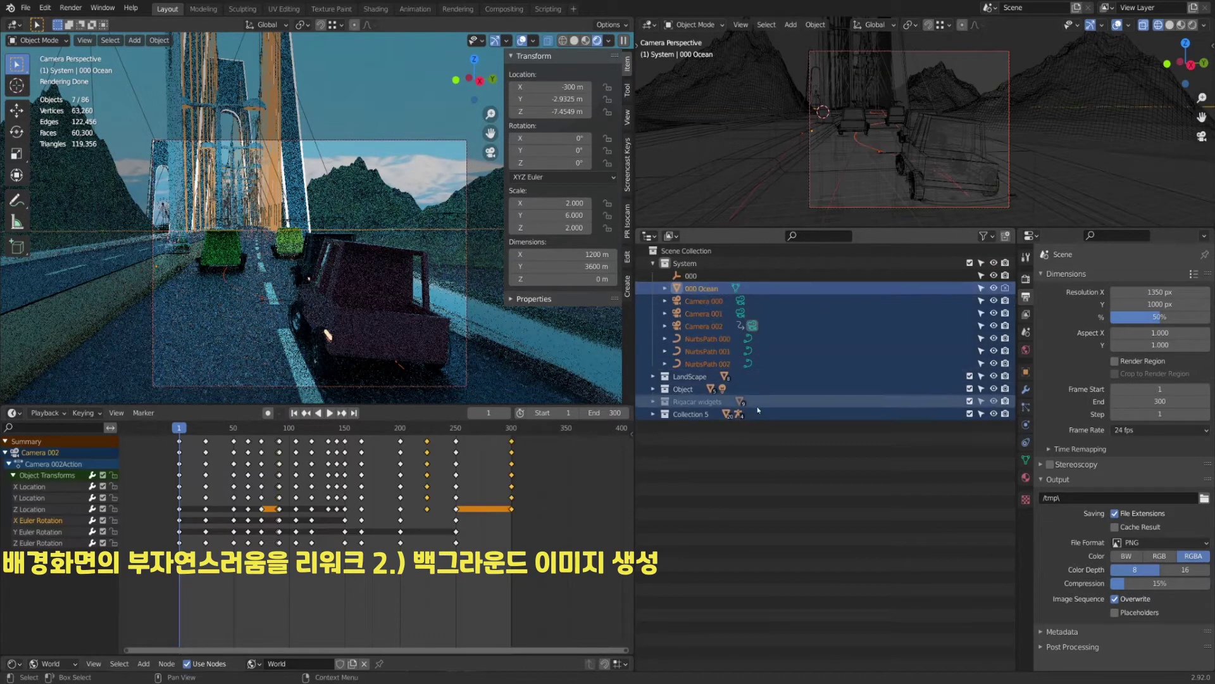
click(779, 453)
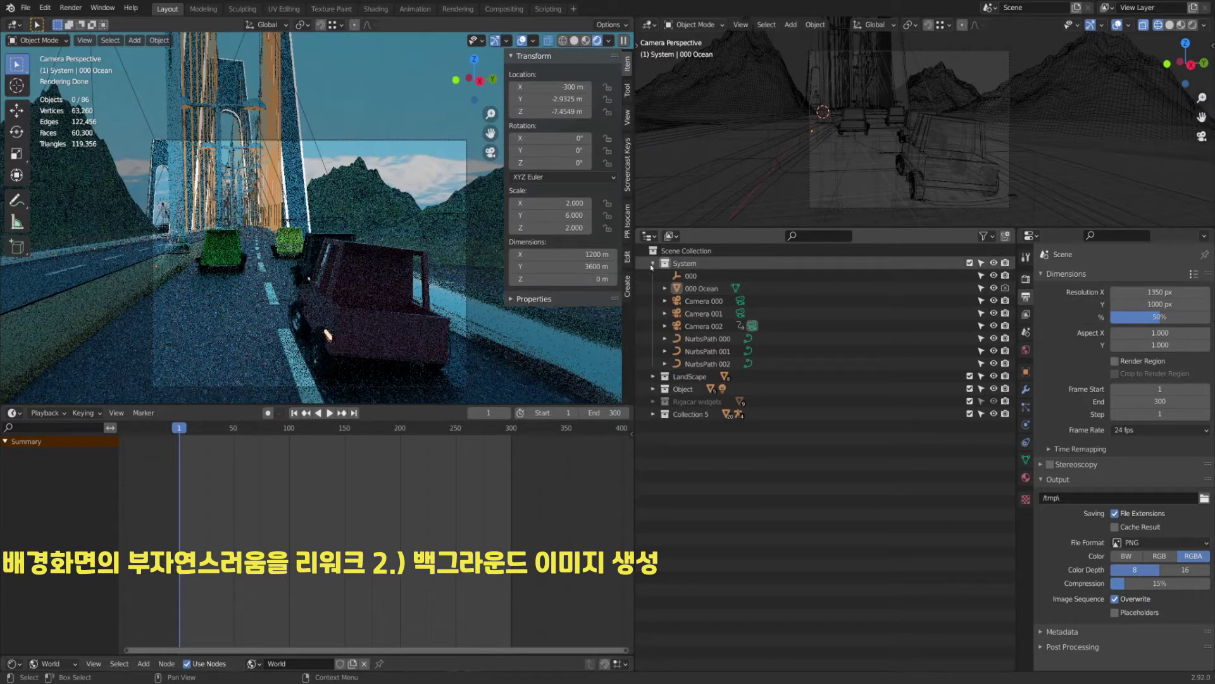
click(652, 263)
Disable rendering for every collection except System and test-render frame 1.
click(1005, 301)
click(1005, 314)
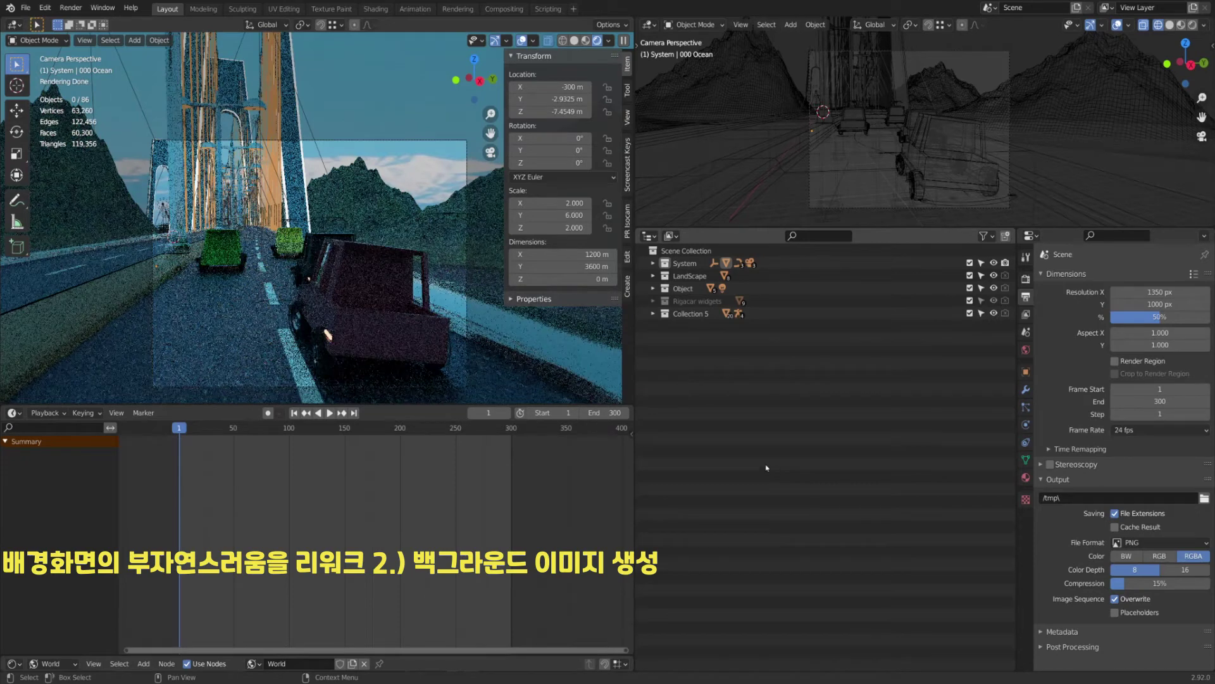
key(F12)
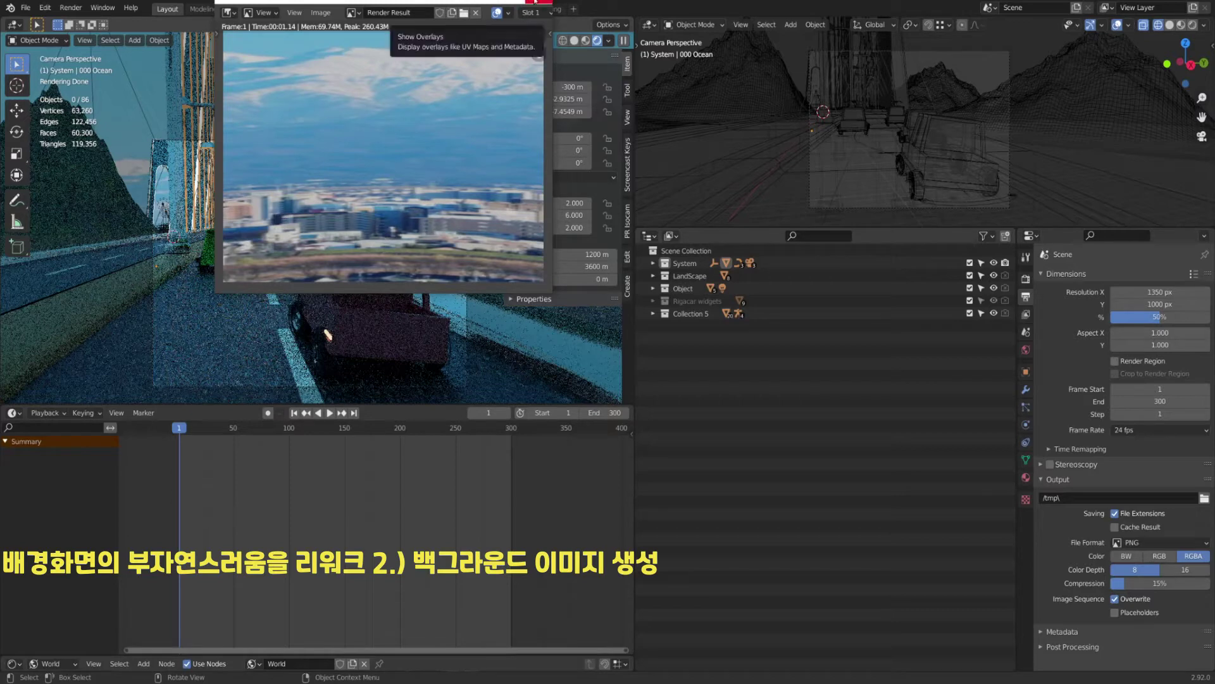
click(542, 2)
Hide all five collections in the viewport and play the animation to frame 300 to check the bare background.
drag(993, 263, 994, 314)
click(713, 263)
click(652, 263)
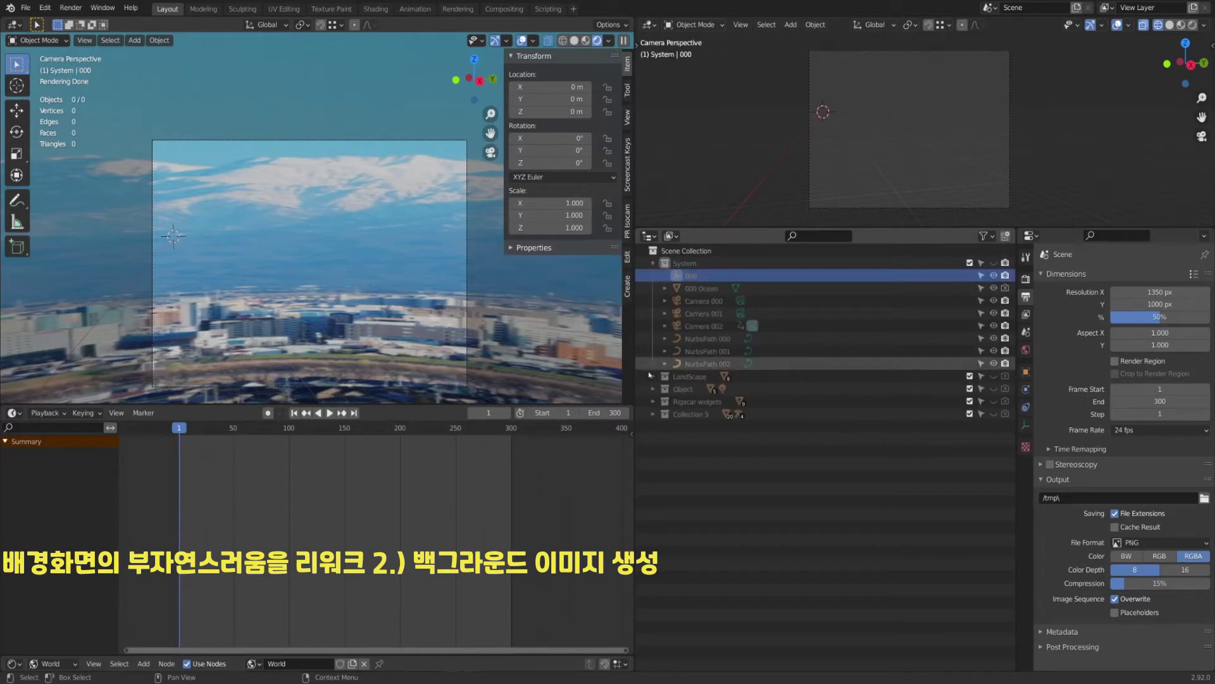
key(Up)
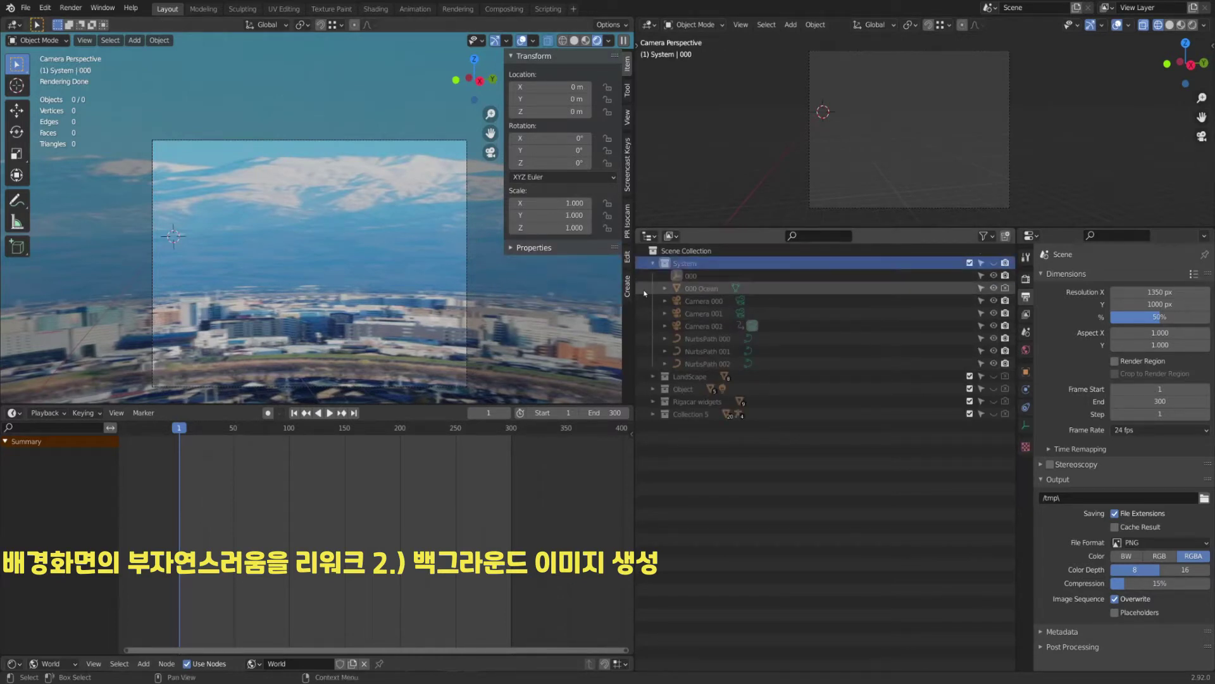
key(Left)
key(space)
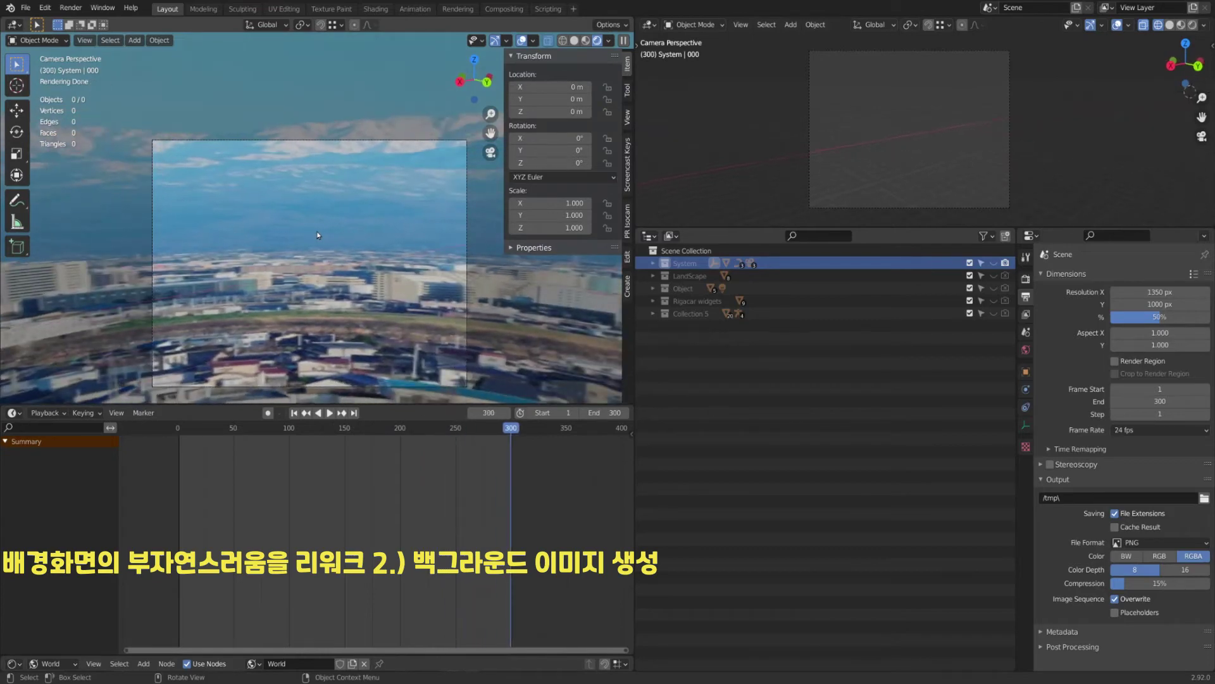
Review the render commands, then switch to File Explorer to look at the Racing Youtube 3 BG frames and the Racing Youtube render.
click(82, 9)
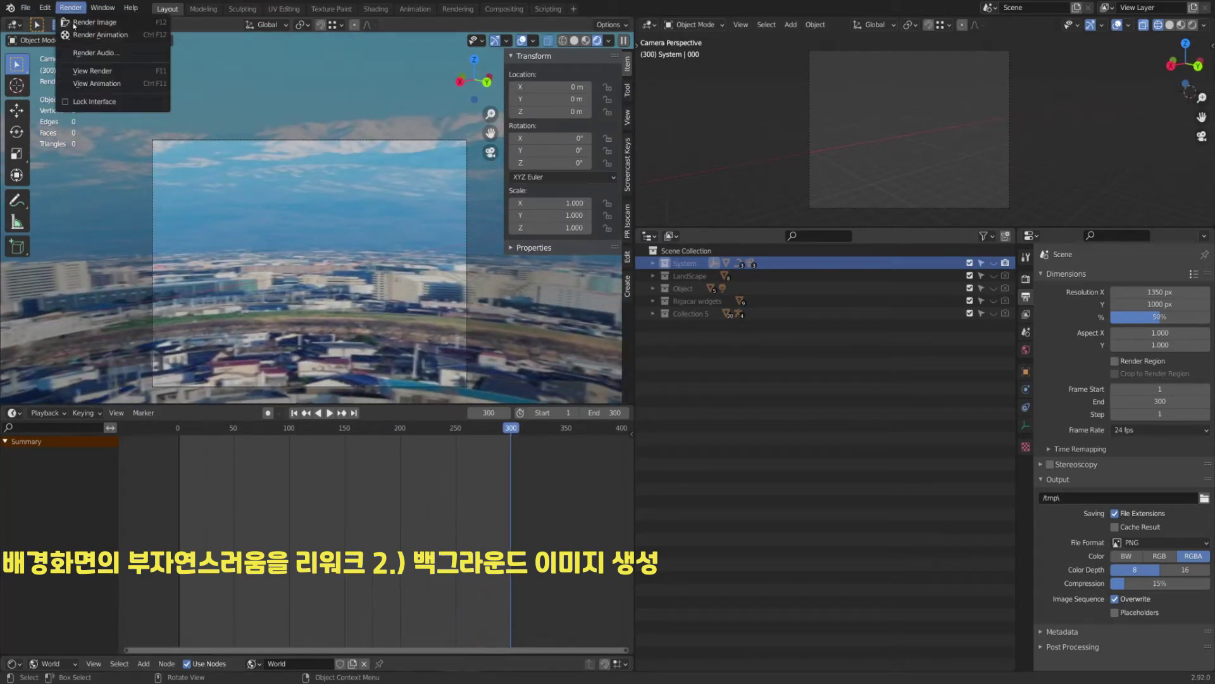
click(94, 22)
key(alt+Tab)
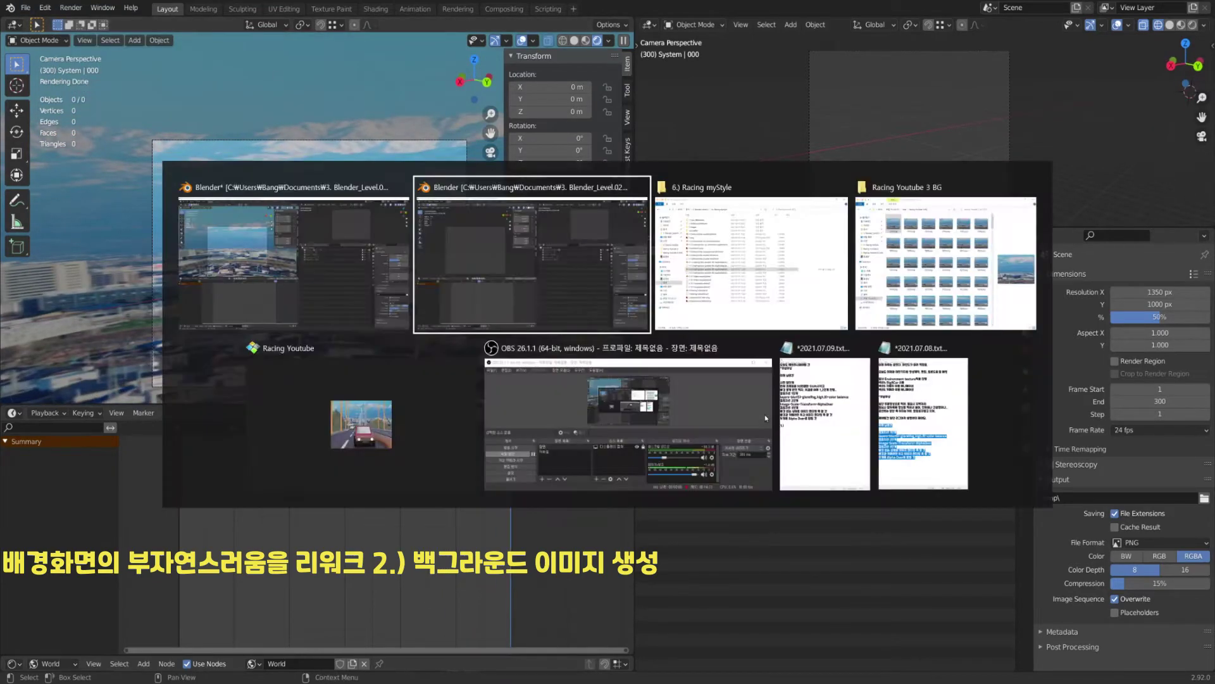
key(alt+Tab)
key(alt+Tab)
key(alt+Tab)
key(alt+Tab)
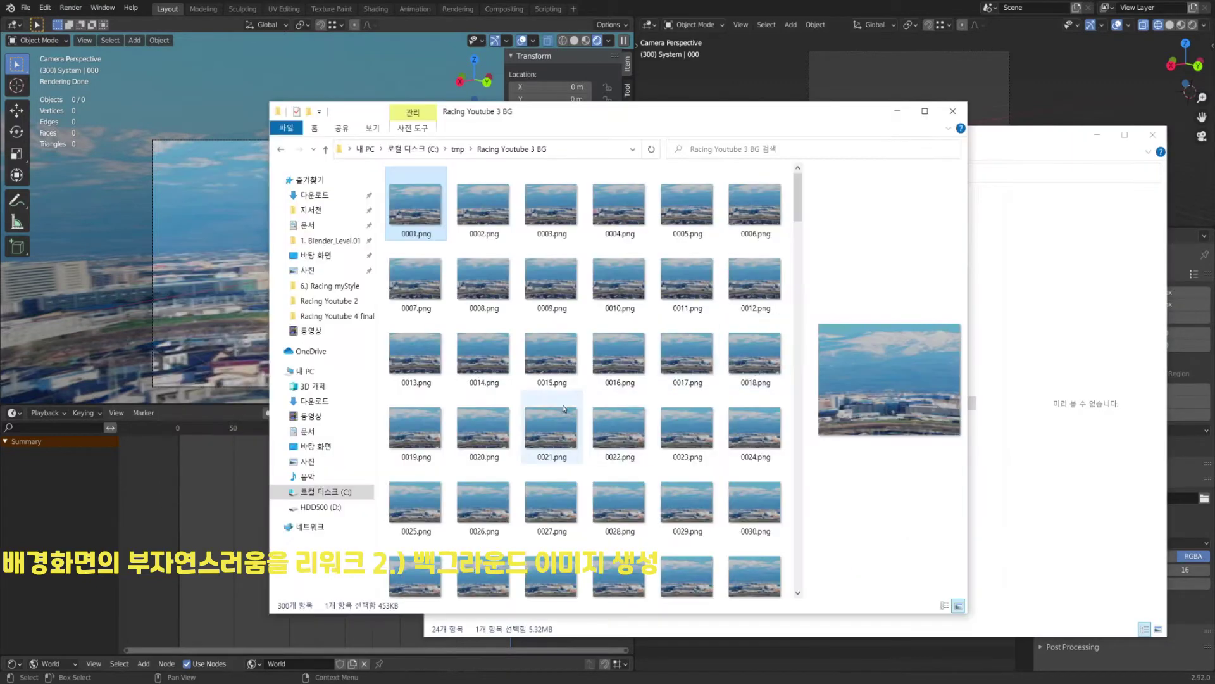
key(BackSpace)
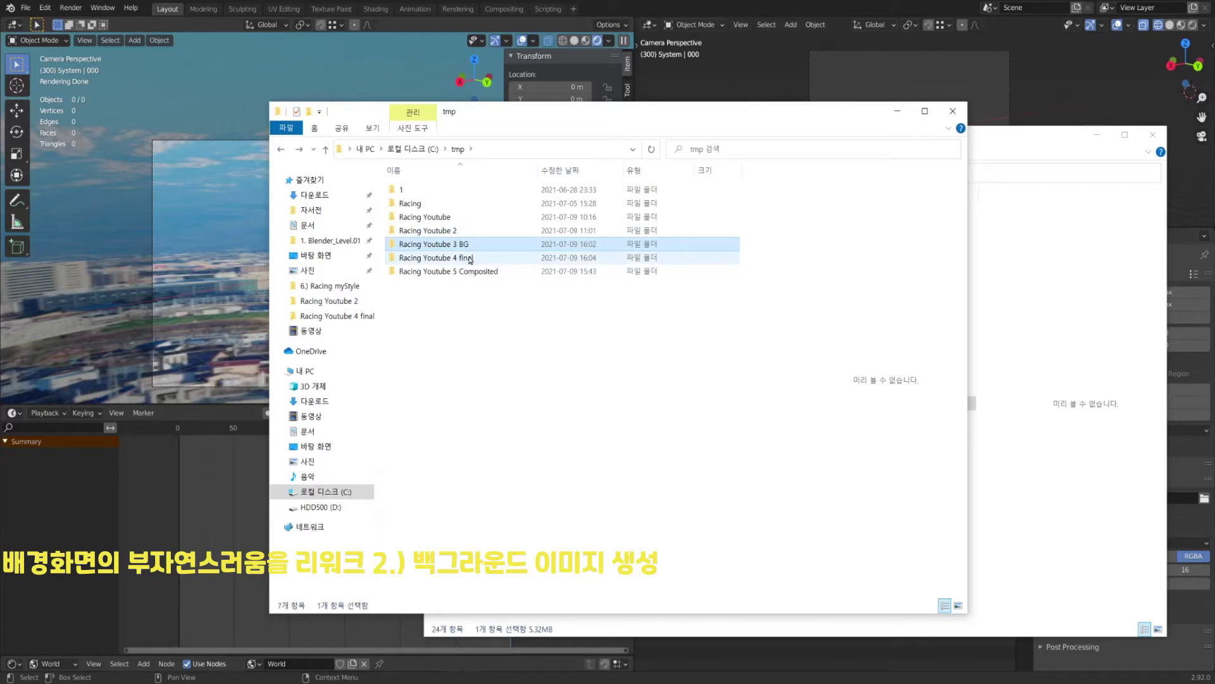
double_click(430, 212)
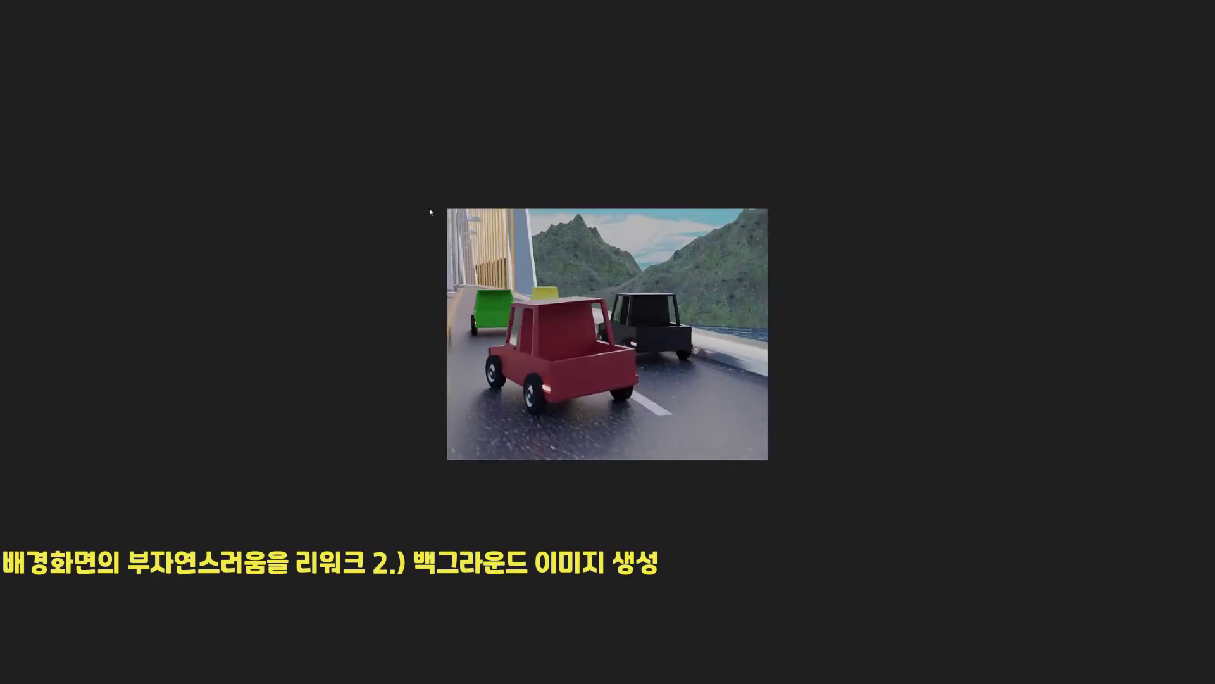
Switch to the second Blender file and review its compositing node tree, 3D scene and render settings.
key(alt+Tab)
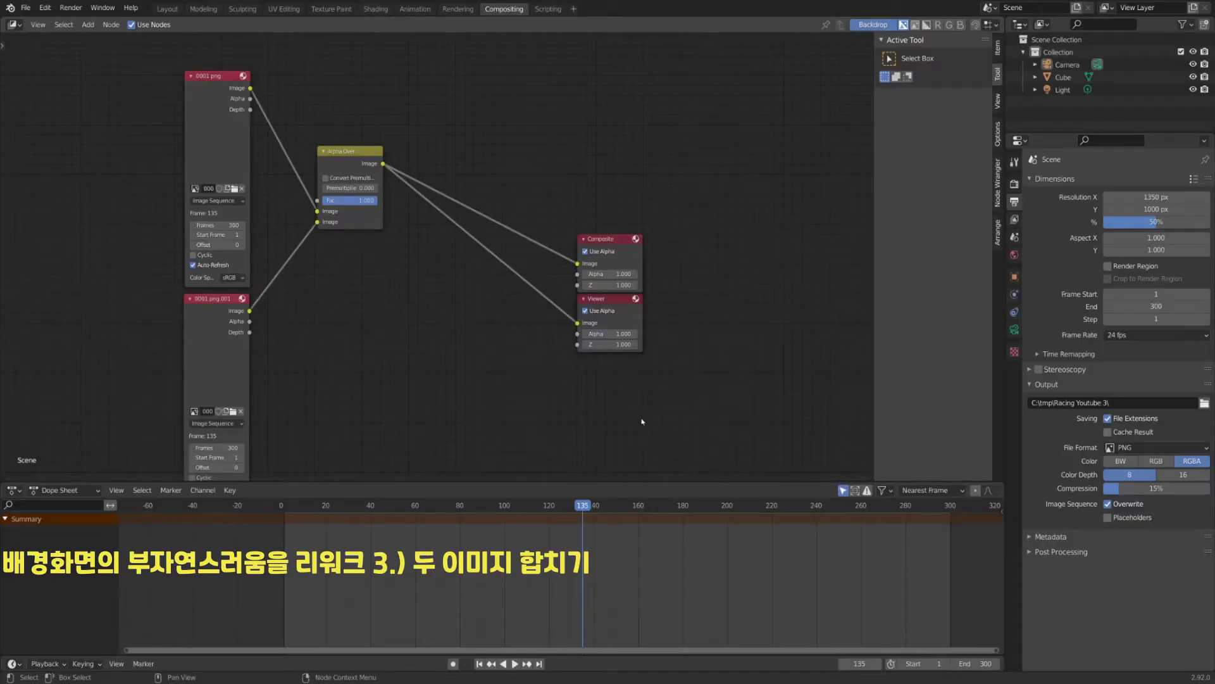
middle_drag(431, 407, 541, 403)
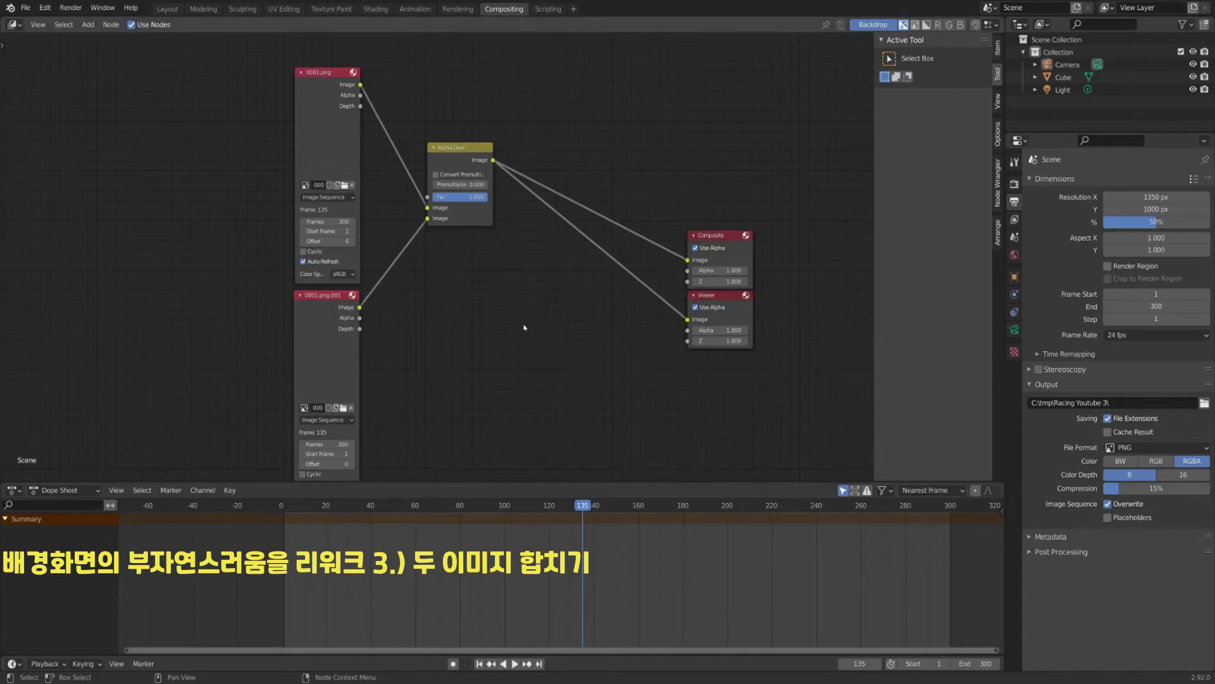
click(167, 9)
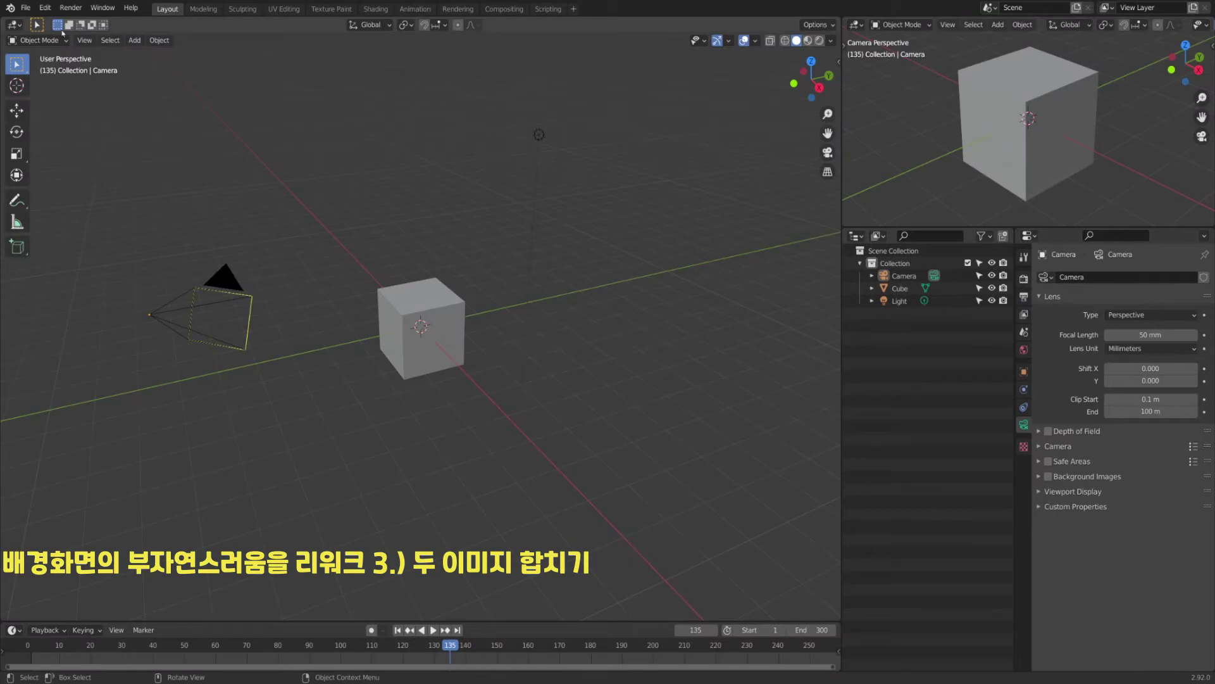
click(25, 7)
click(1024, 279)
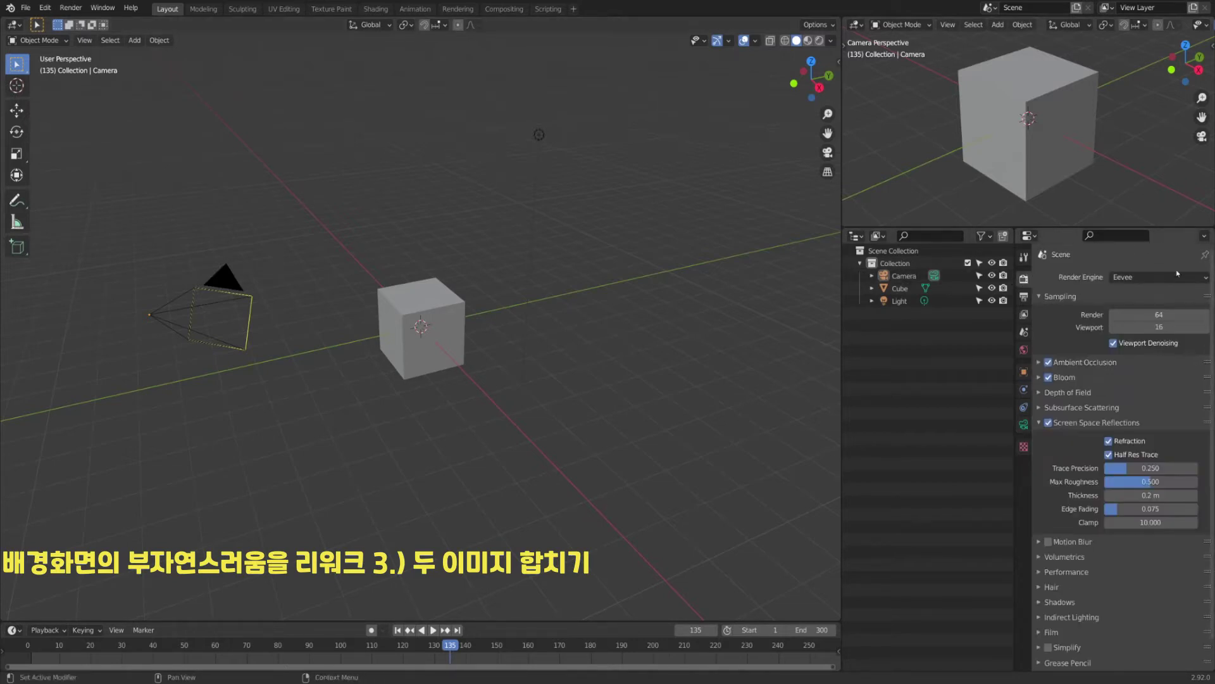
click(504, 9)
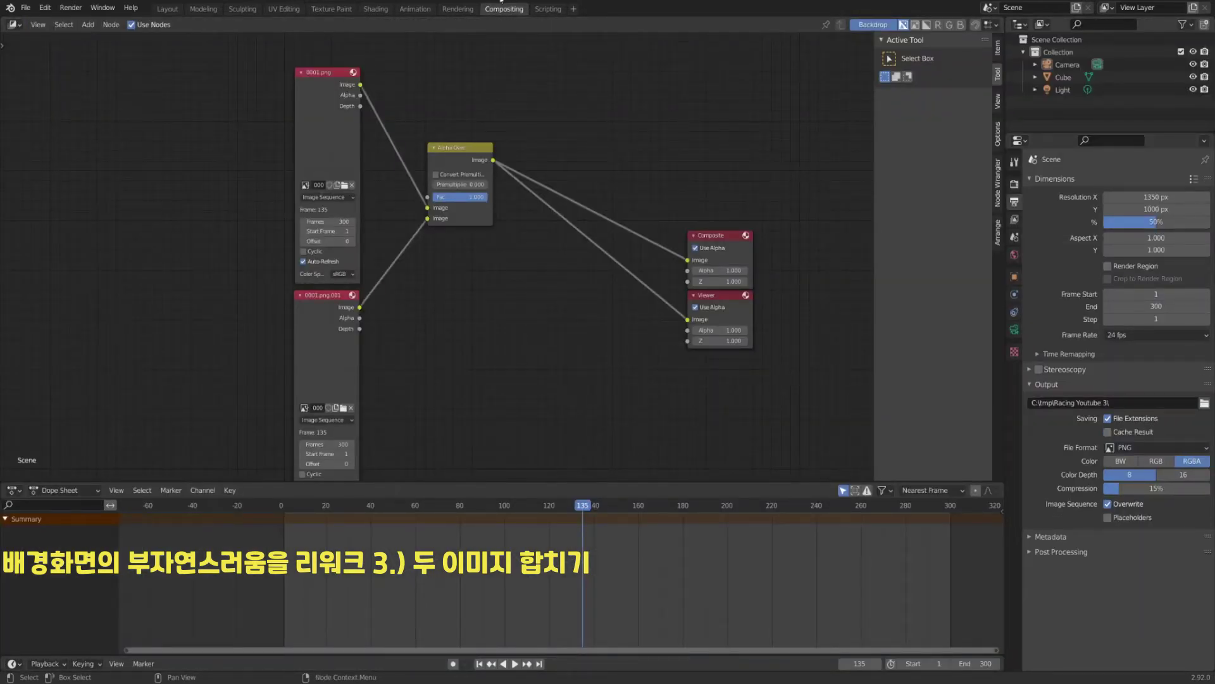
middle_drag(323, 86, 334, 62)
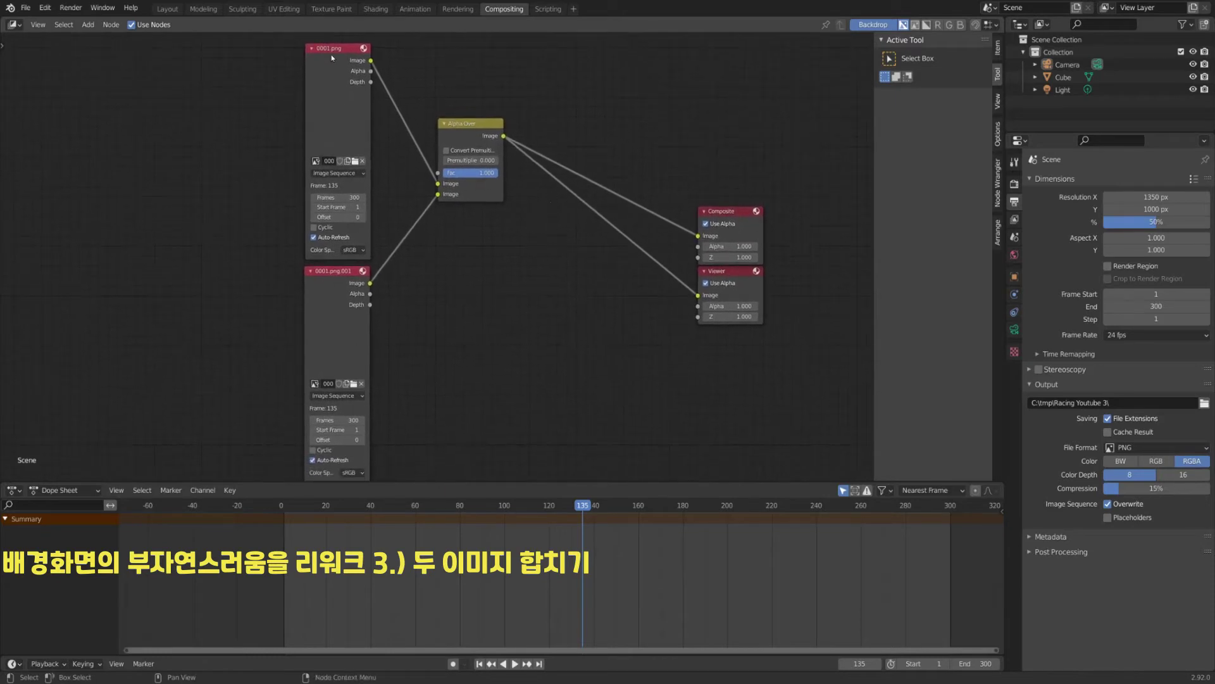
Delete all the existing nodes from the compositor.
key(shift+a)
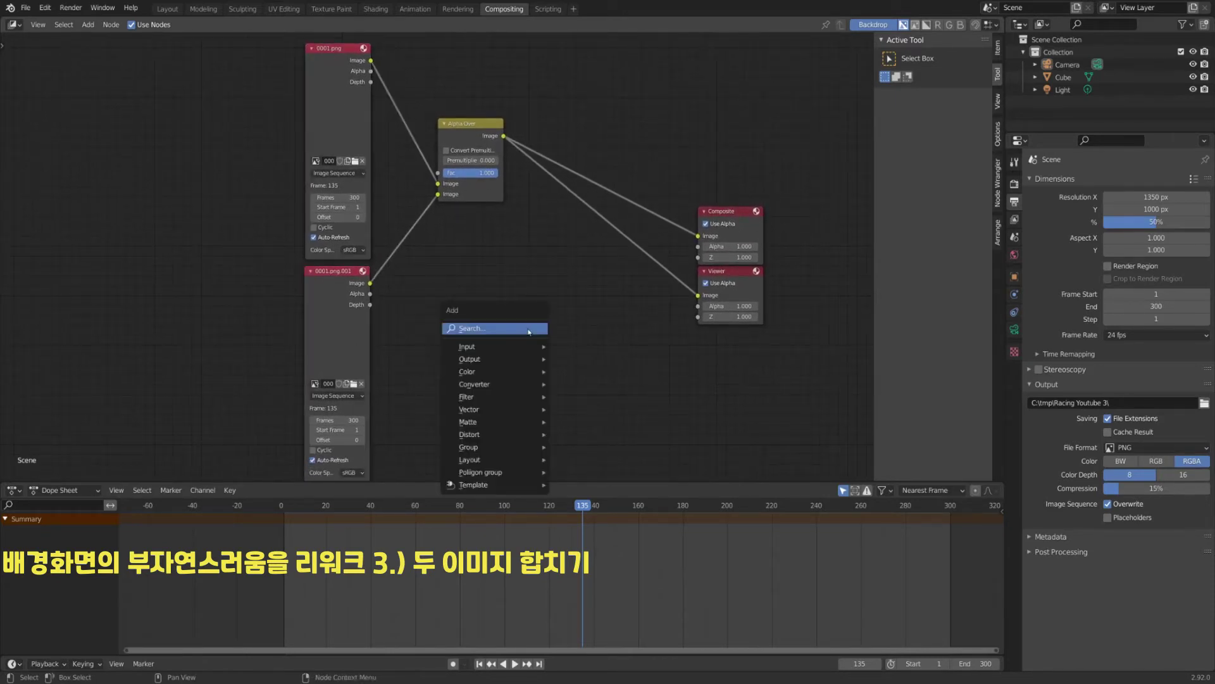
key(a)
key(x)
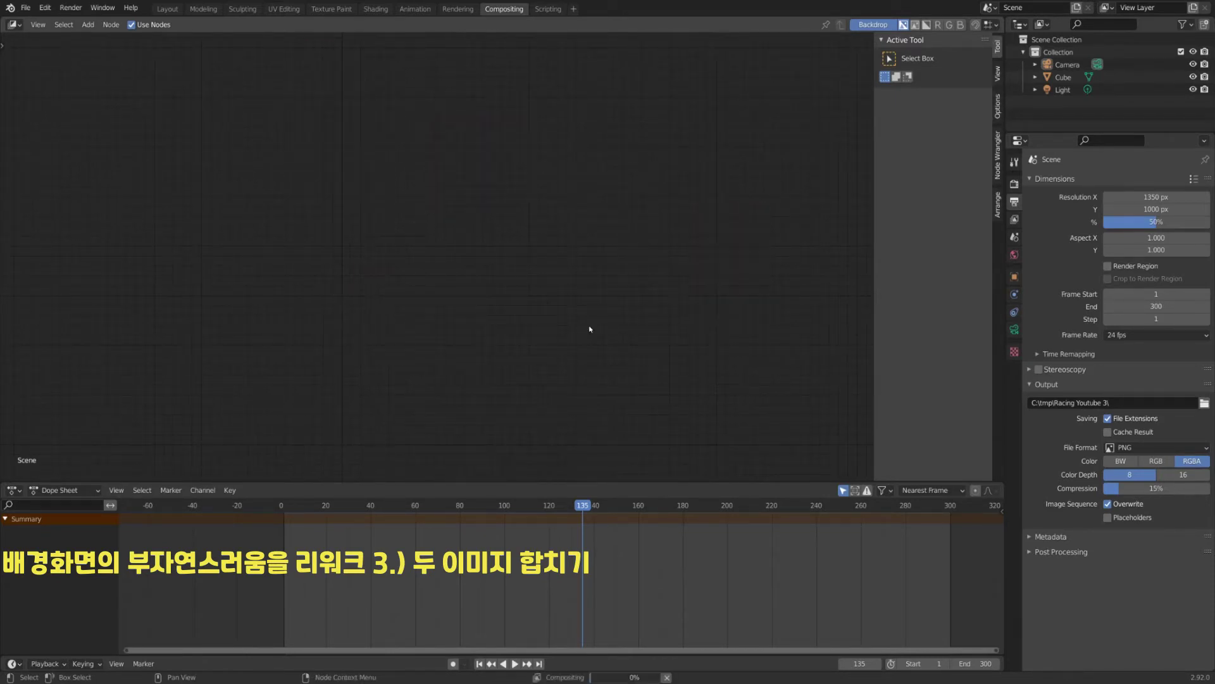
Add two Image input nodes to the empty compositor, one below the other, and hide the node editor's sidebar.
key(shift+a)
mouse_move(352, 288)
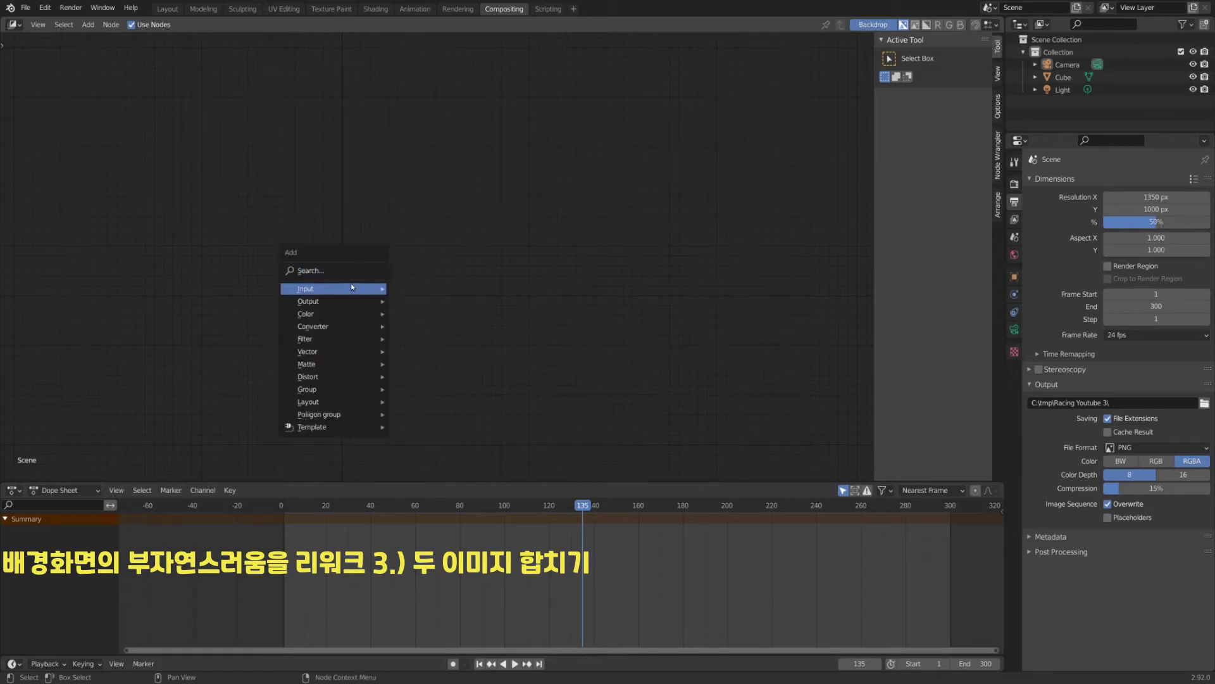
click(414, 332)
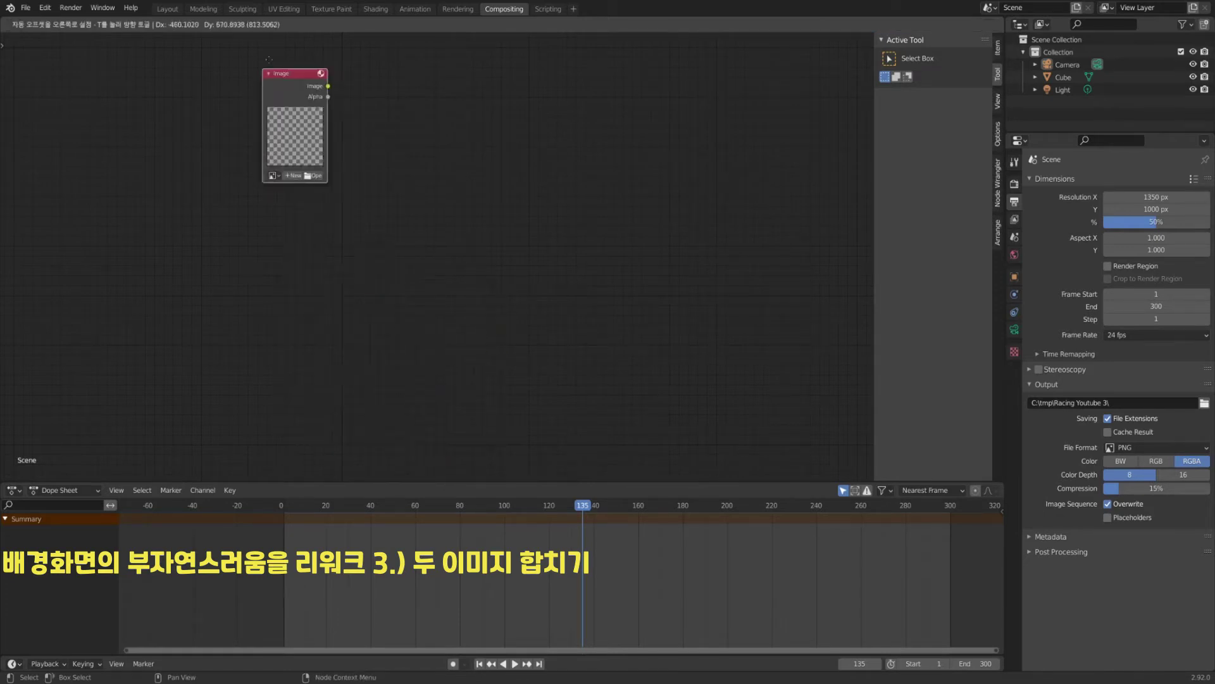
key(shift+a)
mouse_move(386, 230)
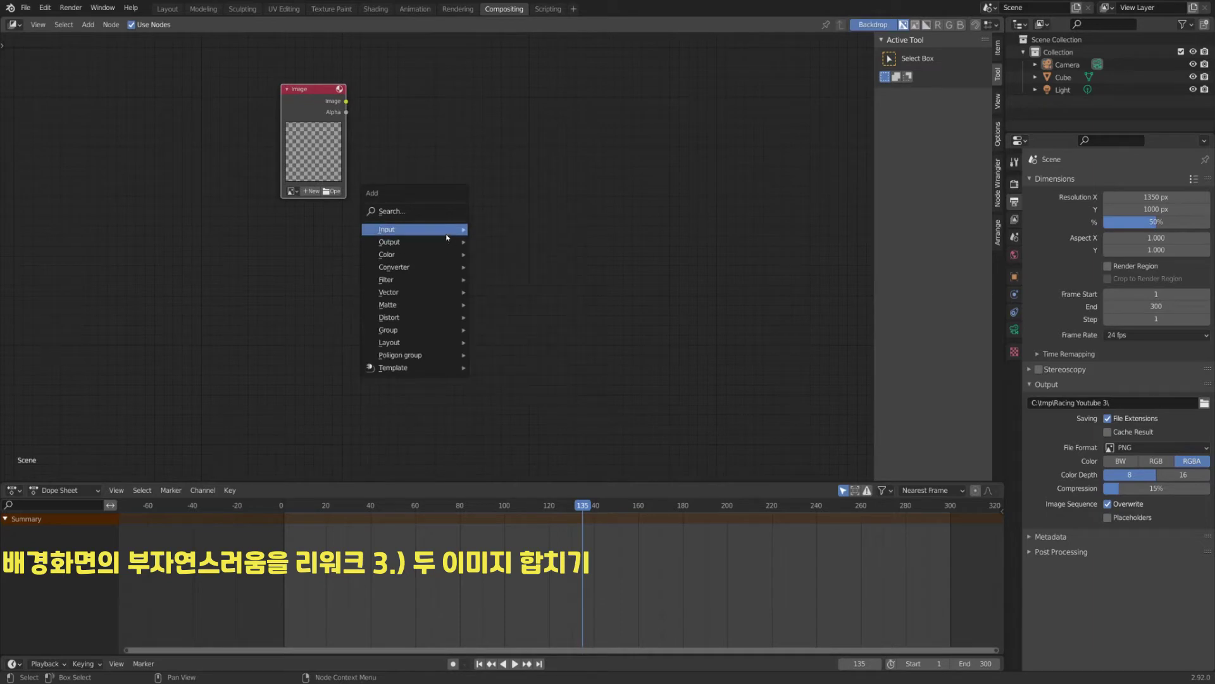
click(495, 273)
click(316, 253)
key(n)
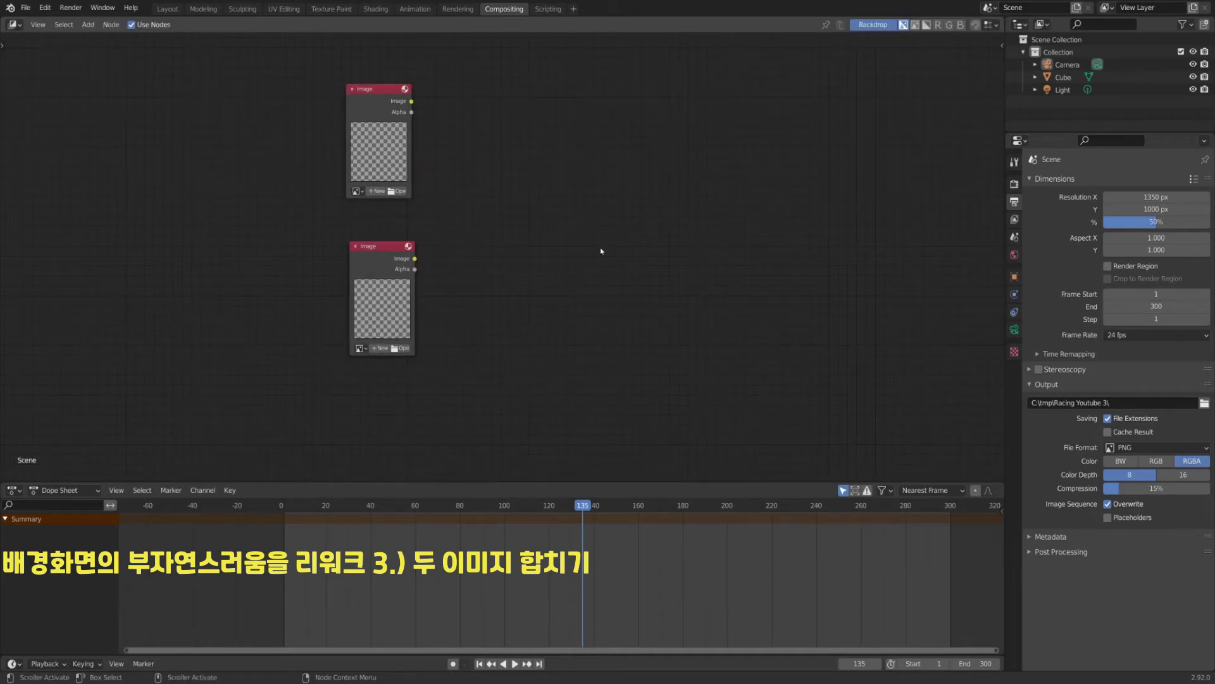
key(shift+a)
drag(380, 246, 376, 268)
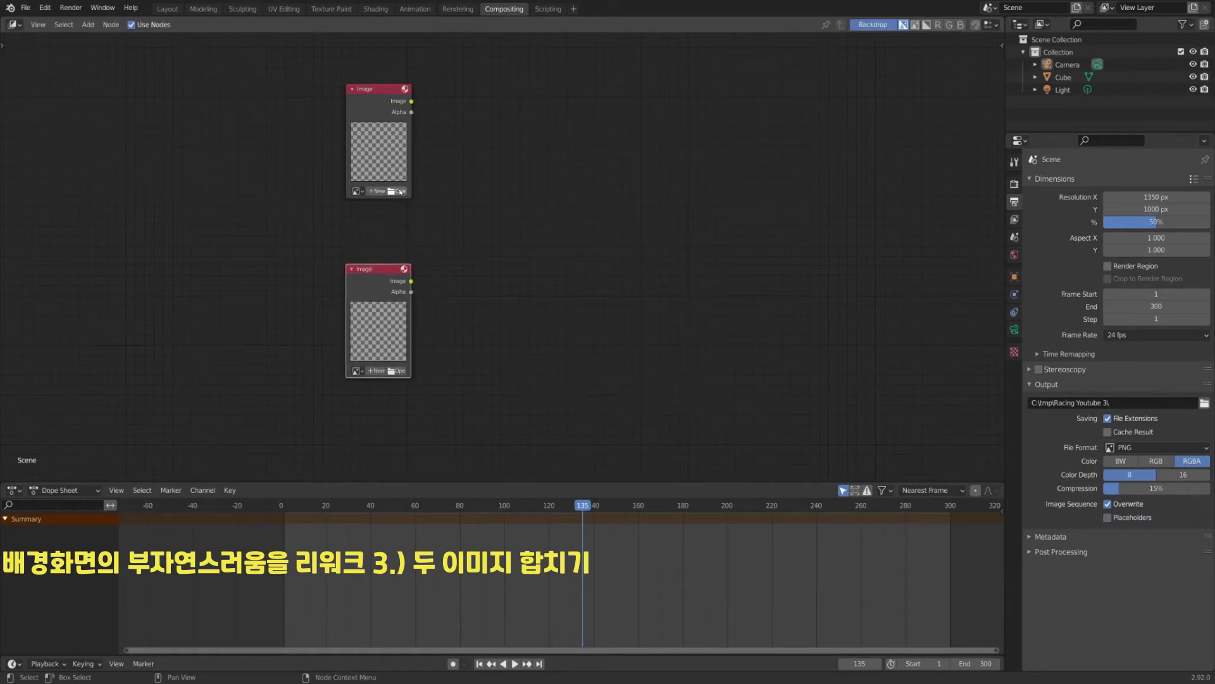
Load all the PNG frames from C:\tmp\Racing Youtube 3 BG as an image sequence into the upper Image node.
click(399, 193)
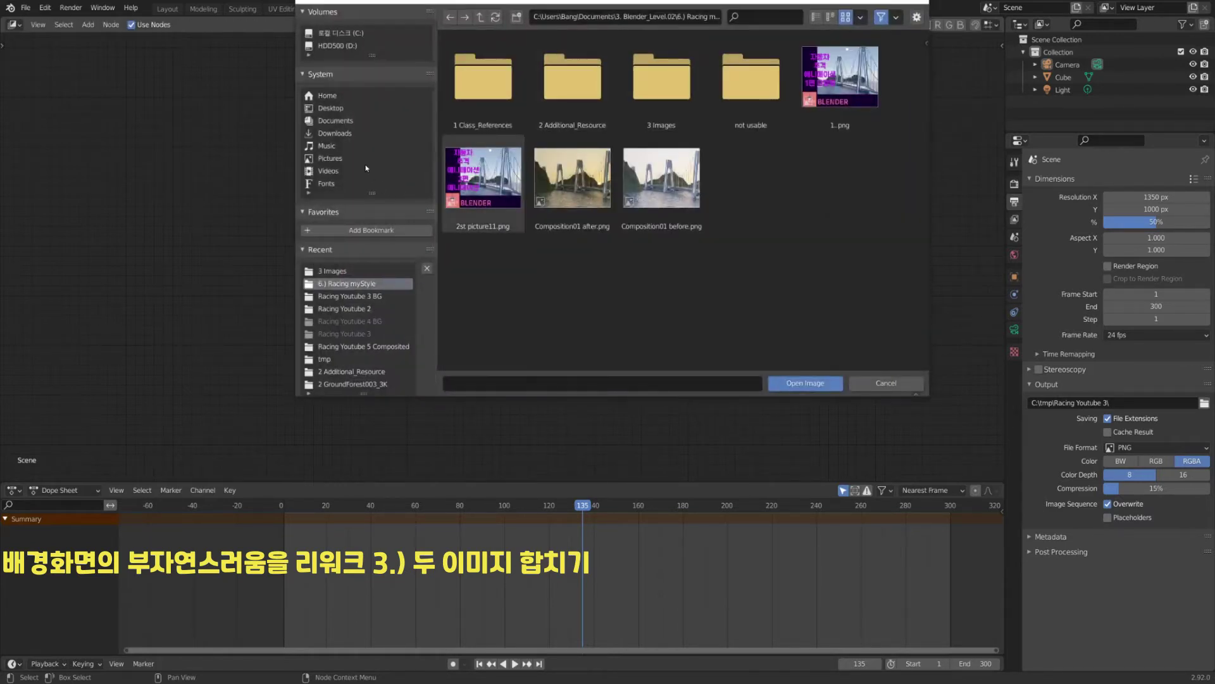
click(354, 34)
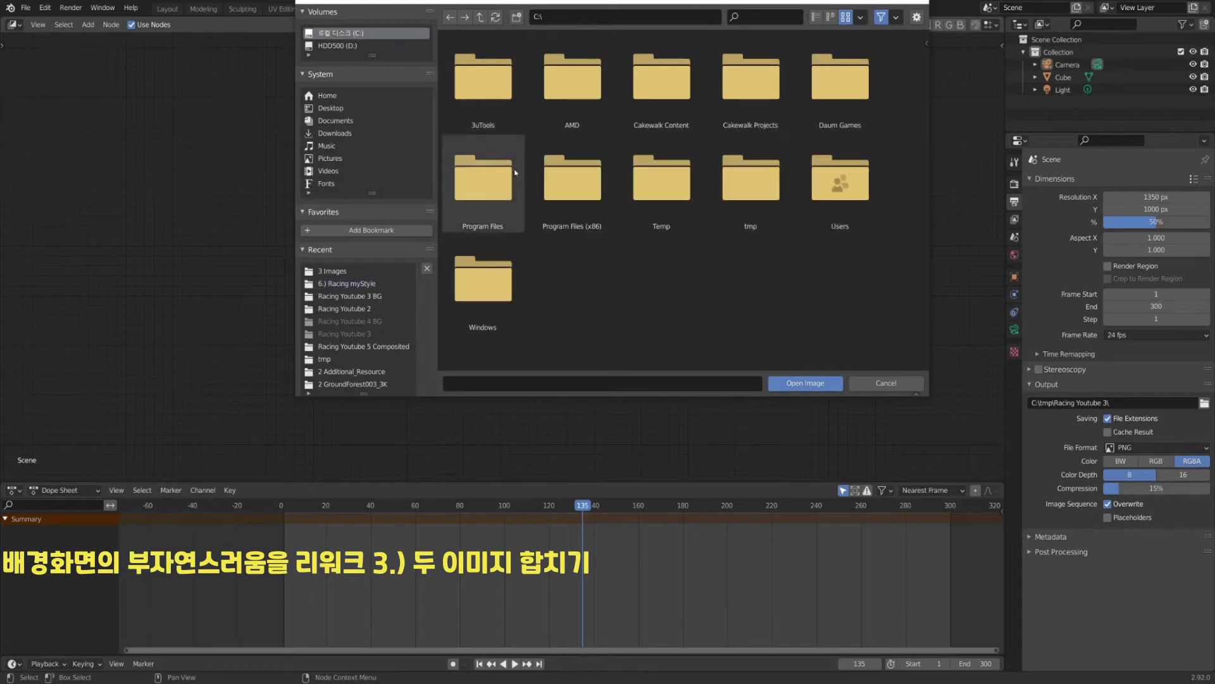
double_click(750, 180)
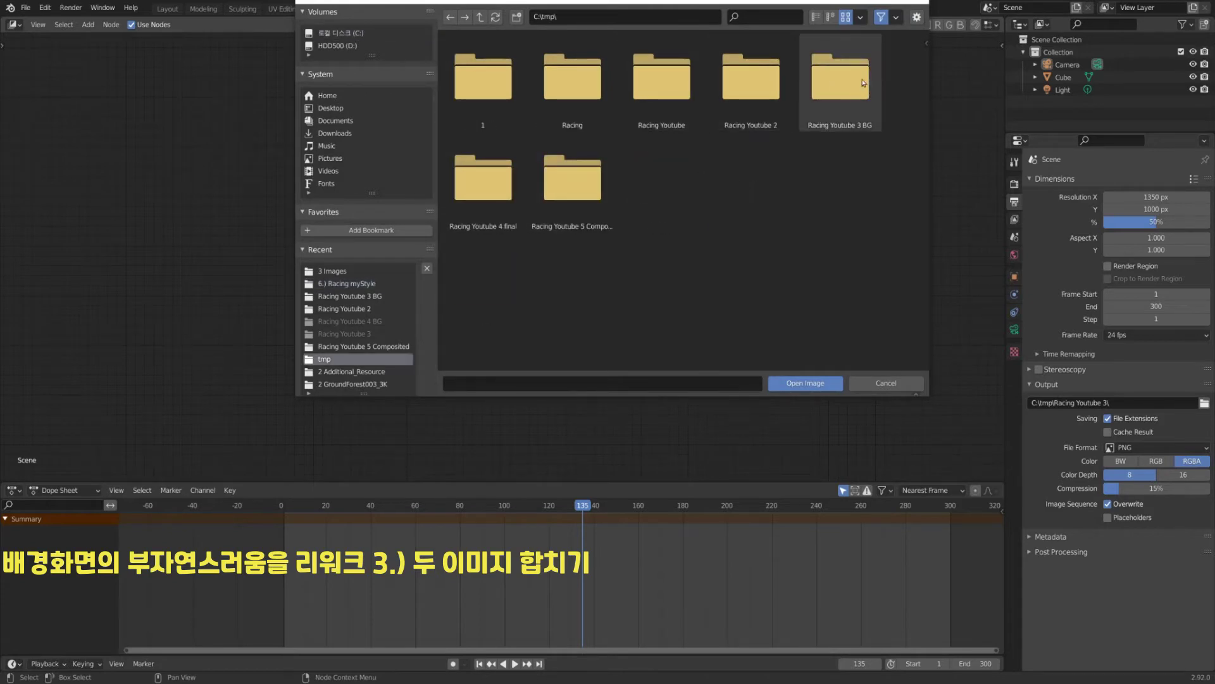
double_click(839, 91)
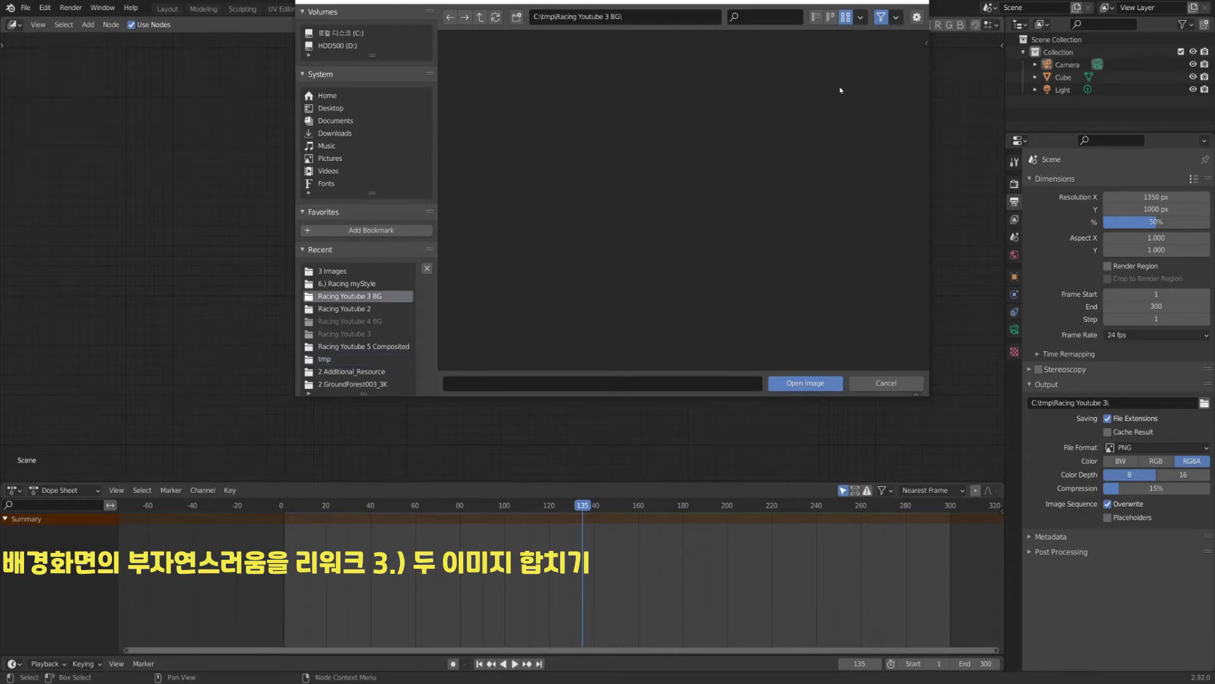
click(483, 112)
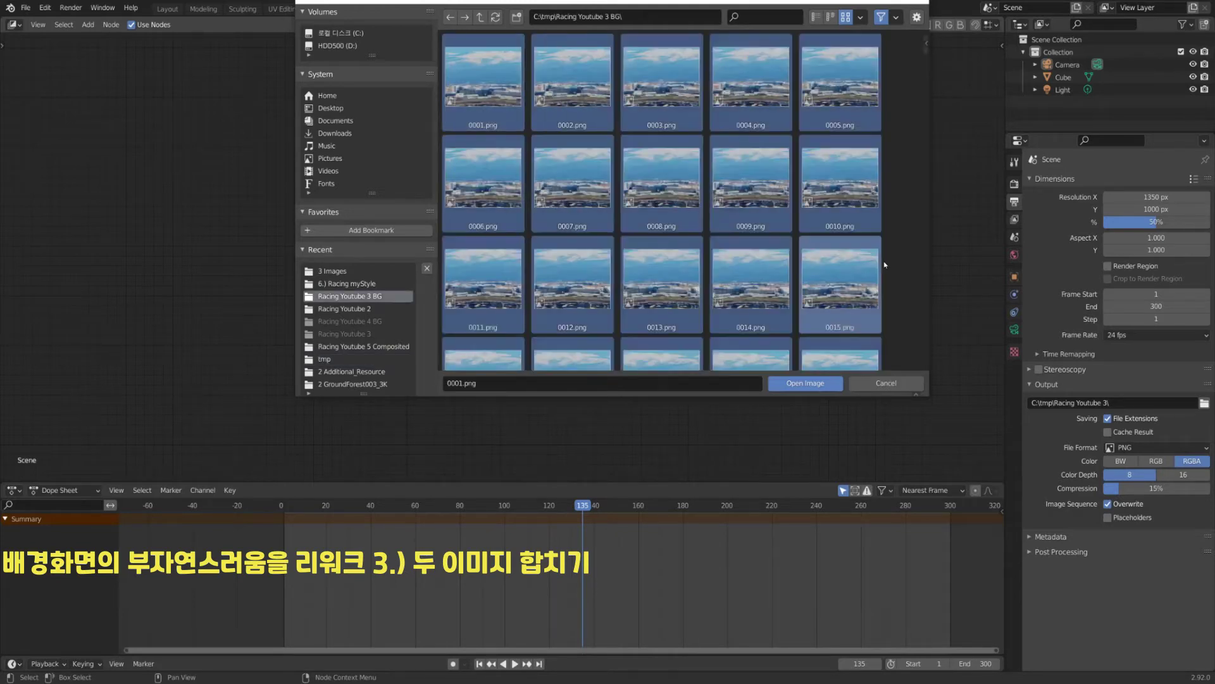
click(805, 383)
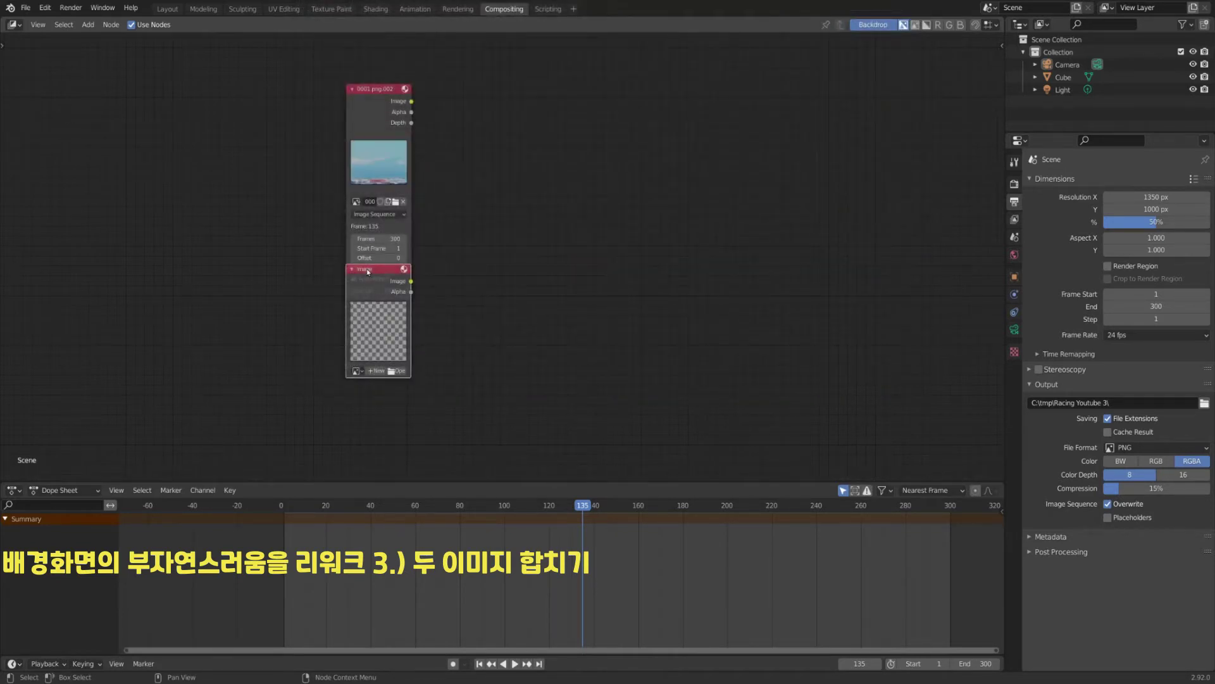
Space the lower Image node below the upper one, return to frame 1, and load all PNG frames from C:\tmp\Racing Youtube 2 into it.
drag(367, 271, 368, 322)
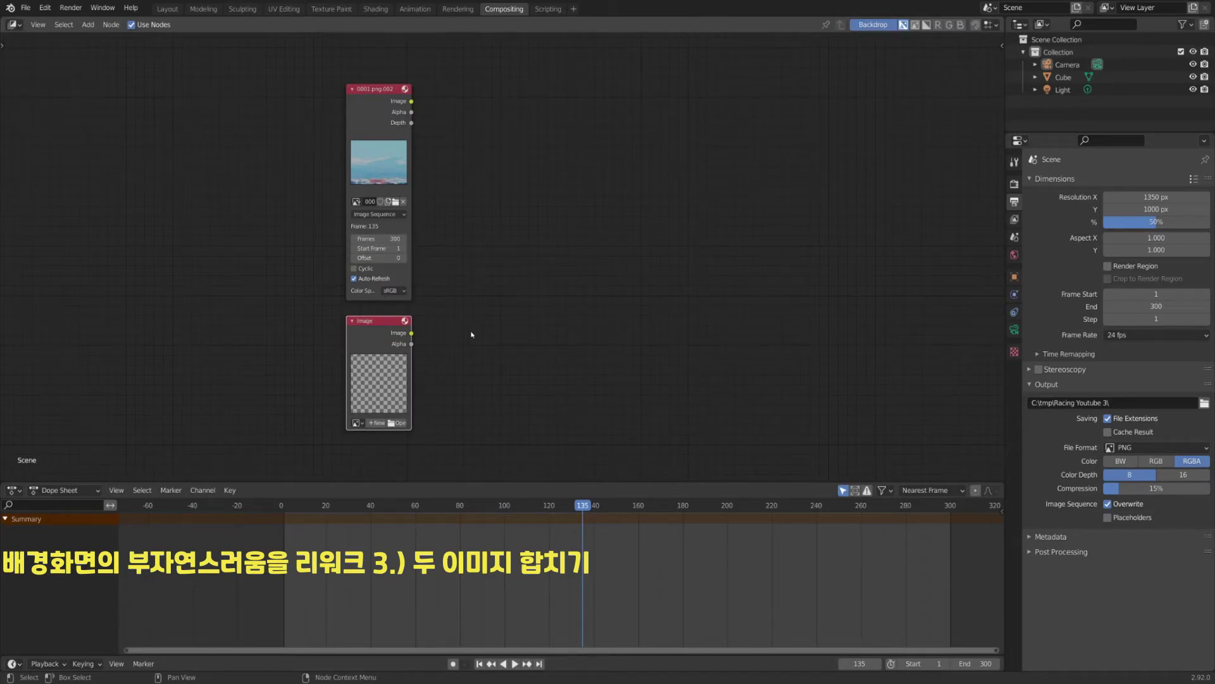
key(shift+Left)
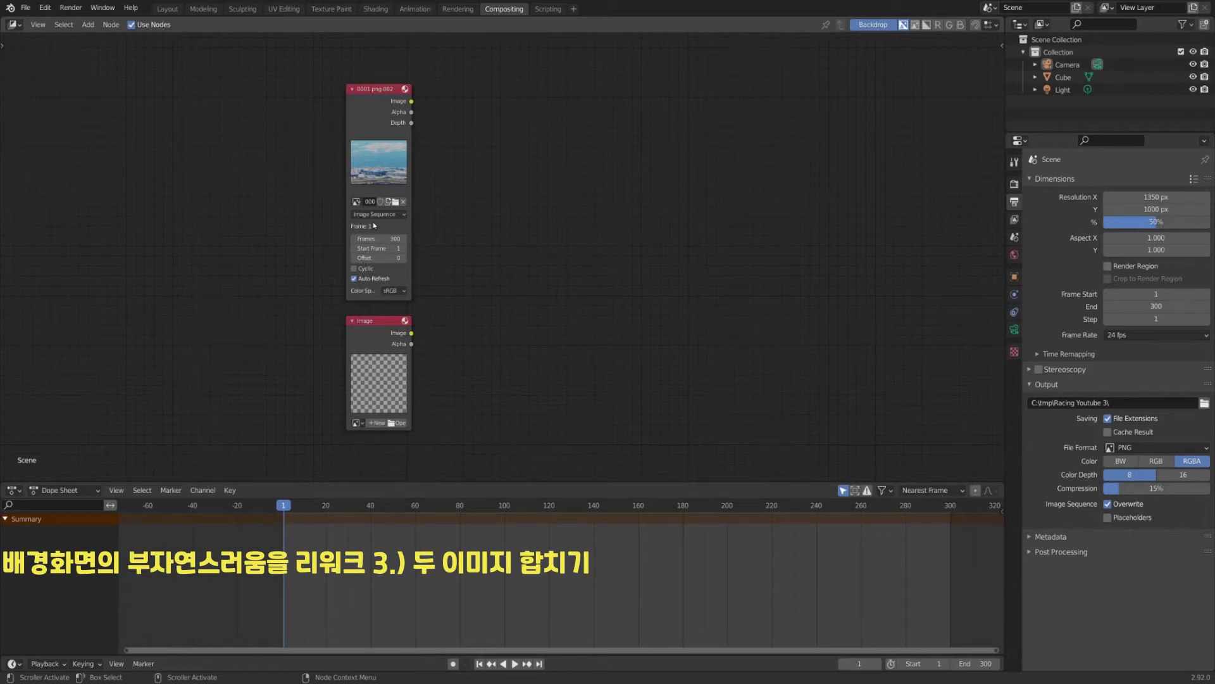
click(398, 423)
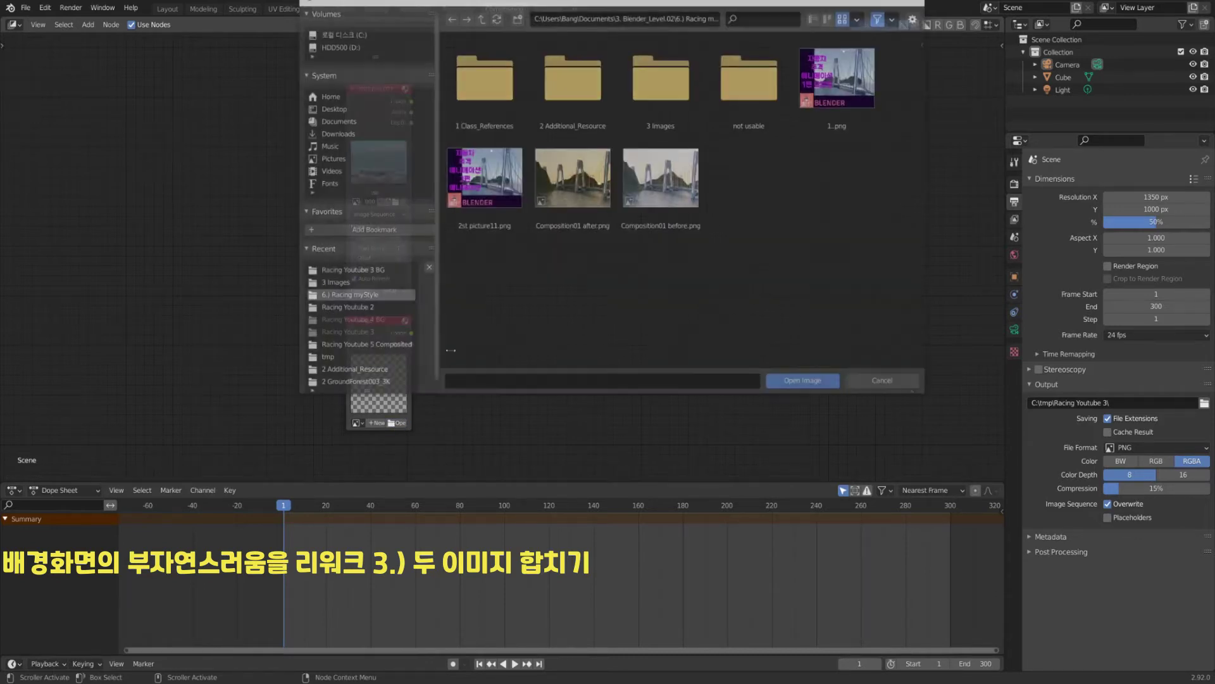
click(355, 34)
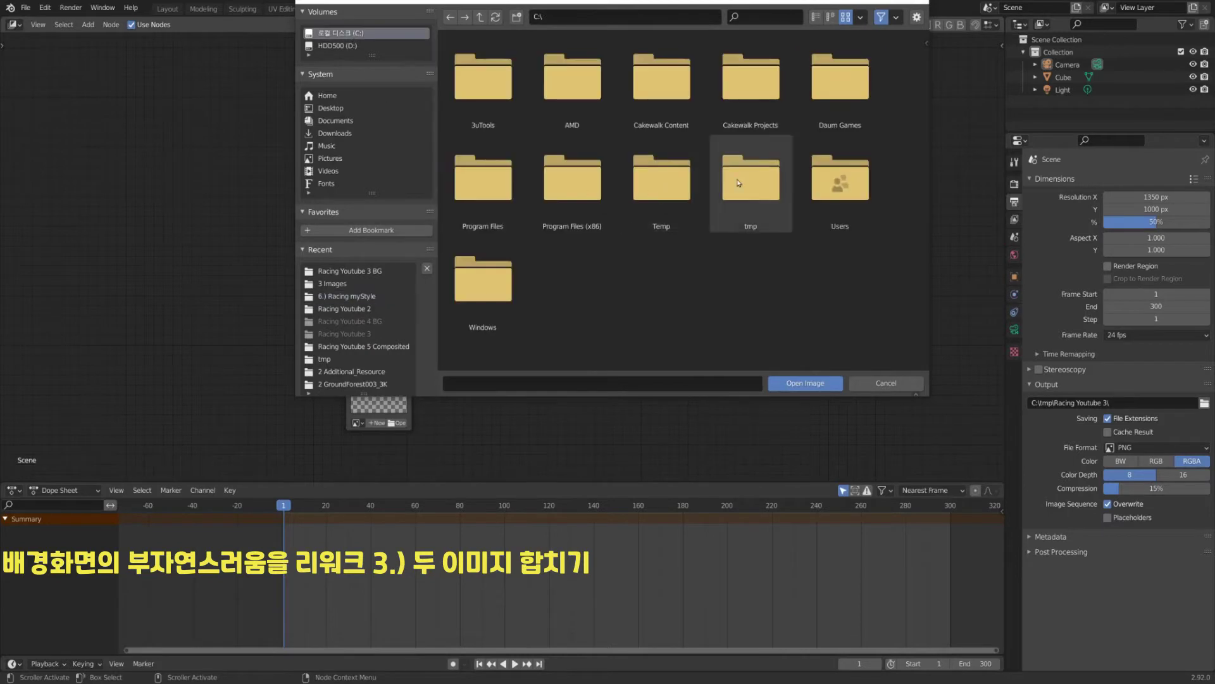
click(751, 180)
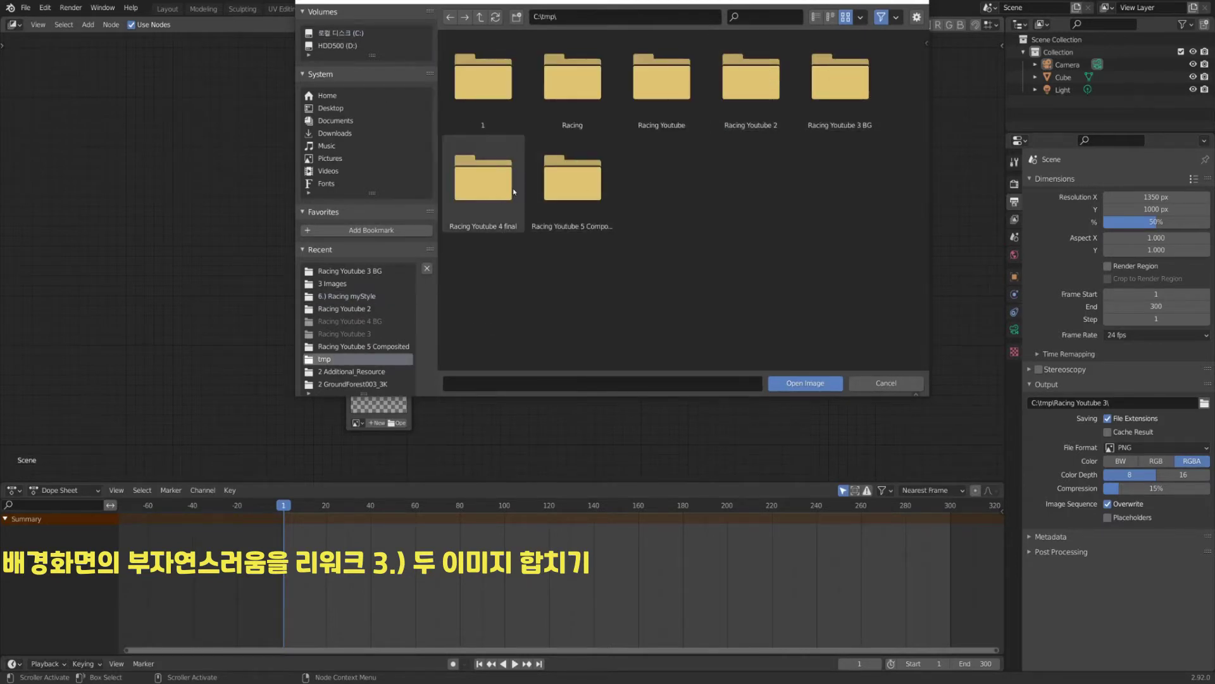
double_click(750, 76)
key(a)
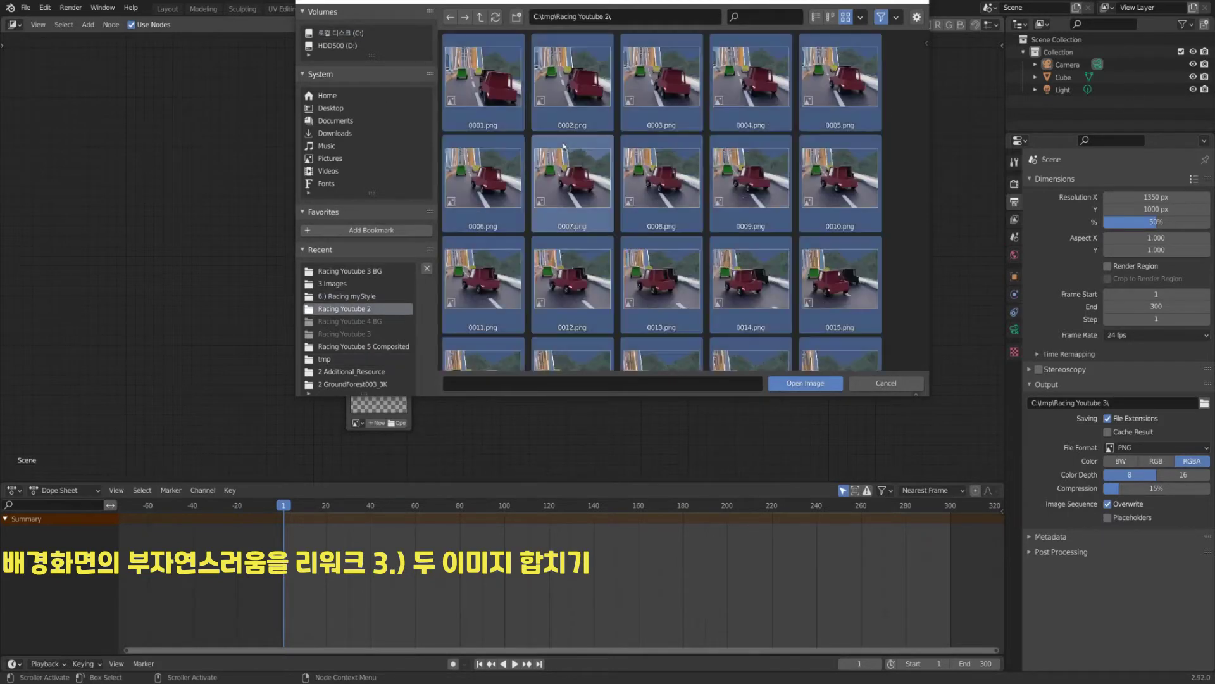
click(788, 383)
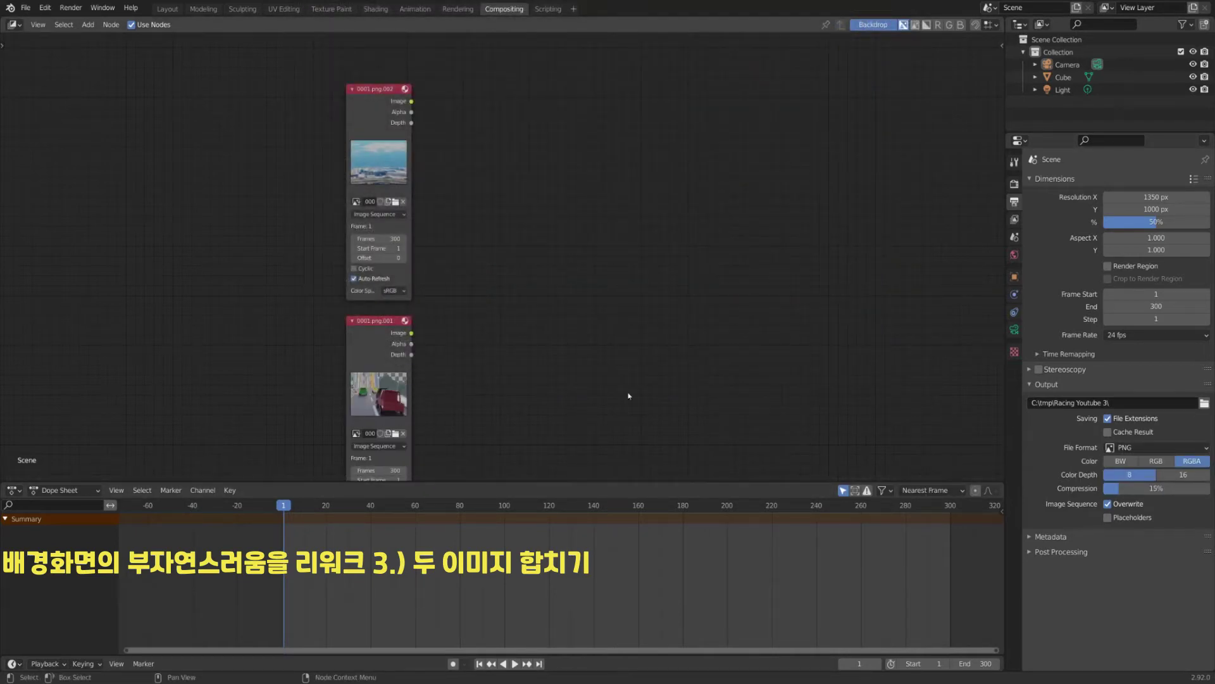
Add an Alpha Over node, feeding the sky background sequence into its first Image input and the car sequence into its second.
click(1144, 449)
middle_drag(600, 303, 499, 295)
key(shift+a)
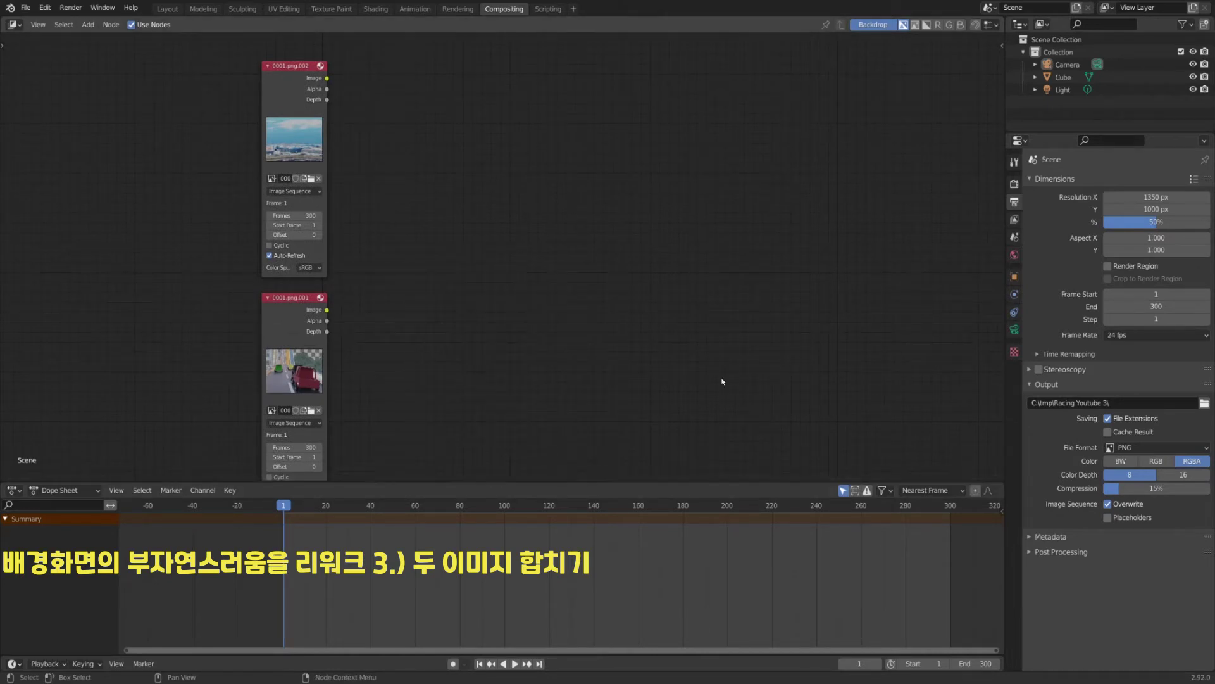
key(shift+a)
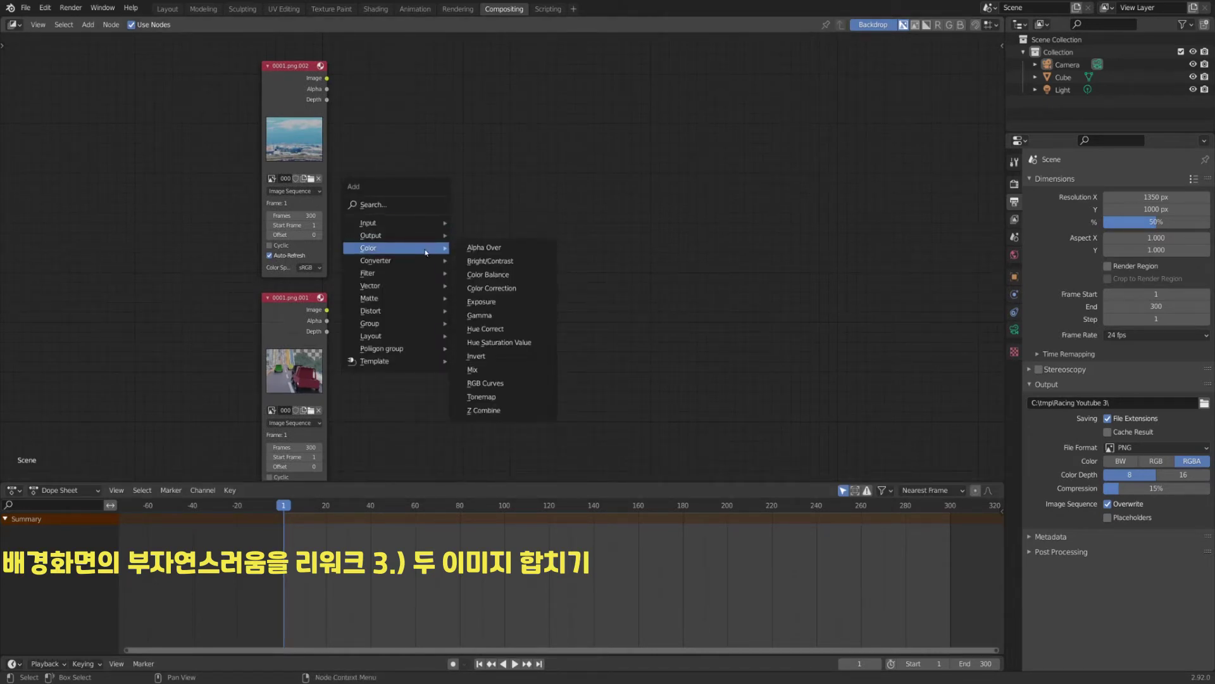
click(490, 249)
click(469, 202)
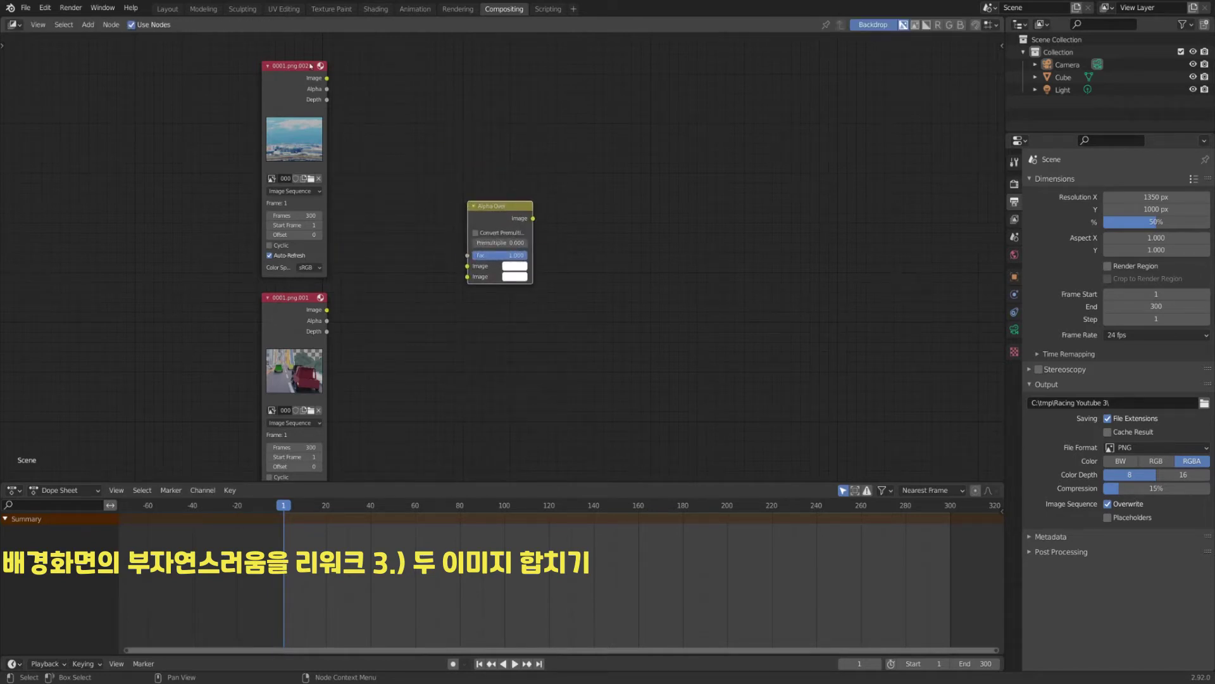
drag(327, 78, 468, 266)
drag(327, 310, 467, 277)
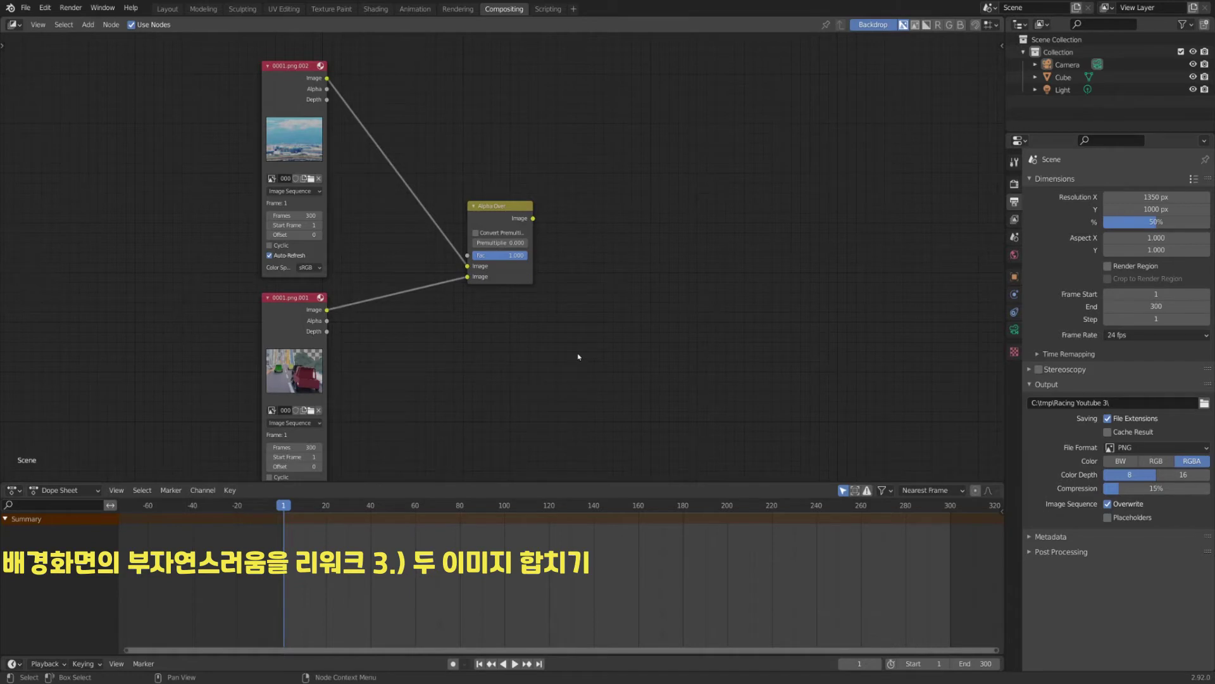
Add Composite and Viewer output nodes and connect the Alpha Over image output to both.
key(shift+a)
mouse_move(570, 330)
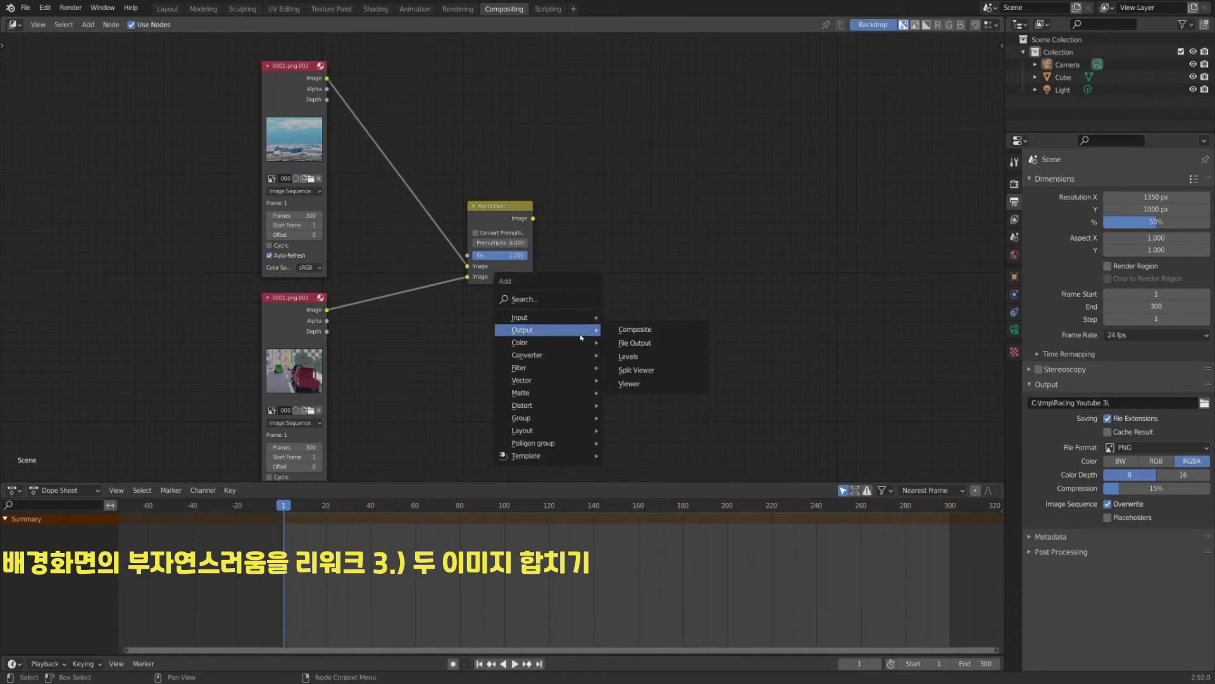
click(633, 330)
click(693, 178)
key(shift+a)
mouse_move(671, 230)
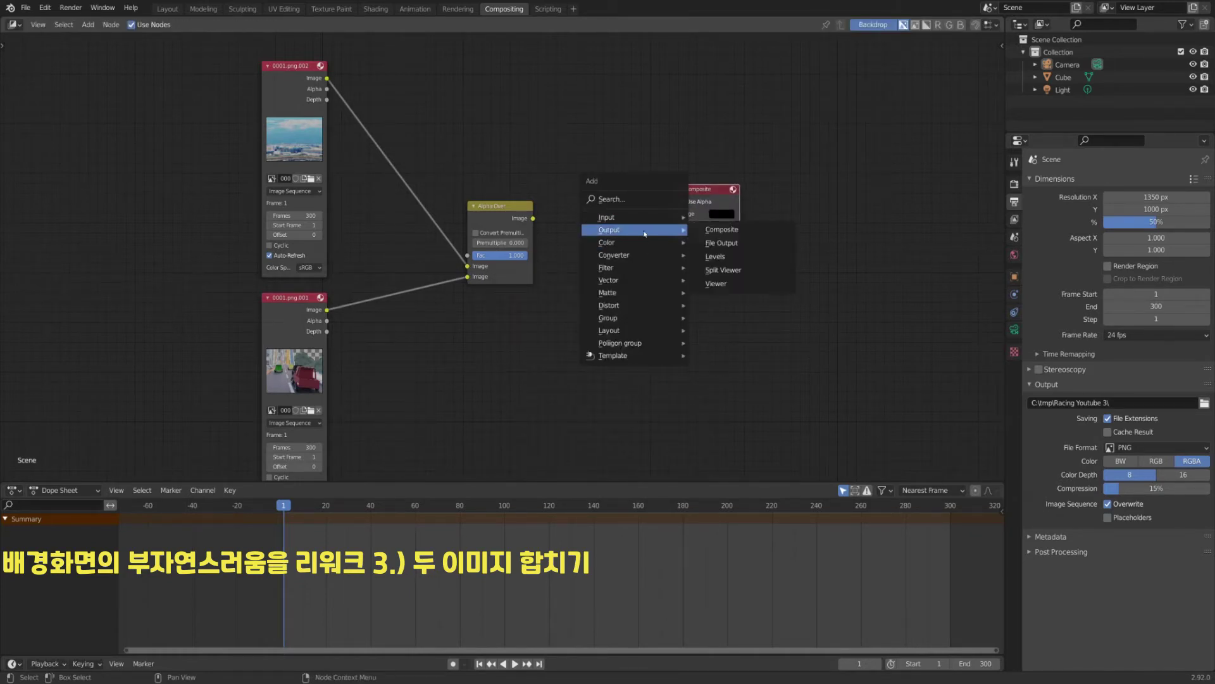
click(727, 284)
click(773, 225)
mouse_move(694, 188)
mouse_down()
mouse_move(716, 190)
mouse_move(693, 198)
mouse_up()
drag(534, 219, 669, 281)
drag(534, 219, 669, 223)
Preview the composited animation in the backdrop by scrubbing through the timeline and playing it from frame 1.
middle_drag(487, 333, 333, 314)
key(space)
drag(290, 508, 448, 508)
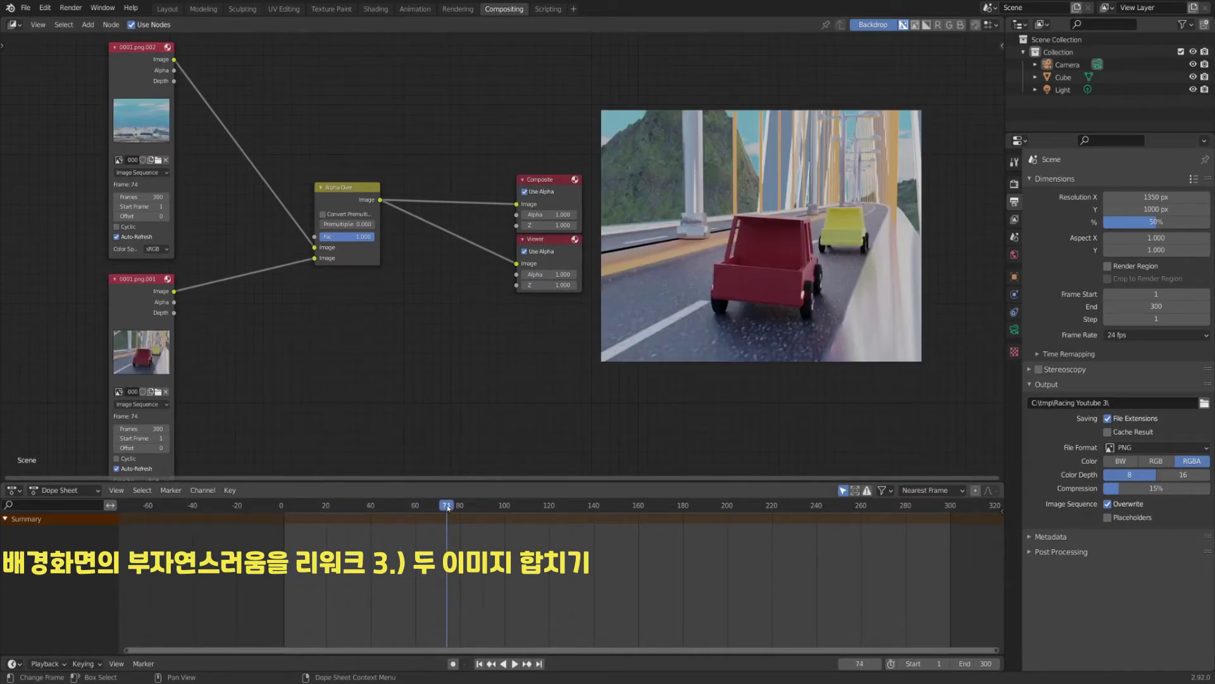
drag(448, 508, 285, 514)
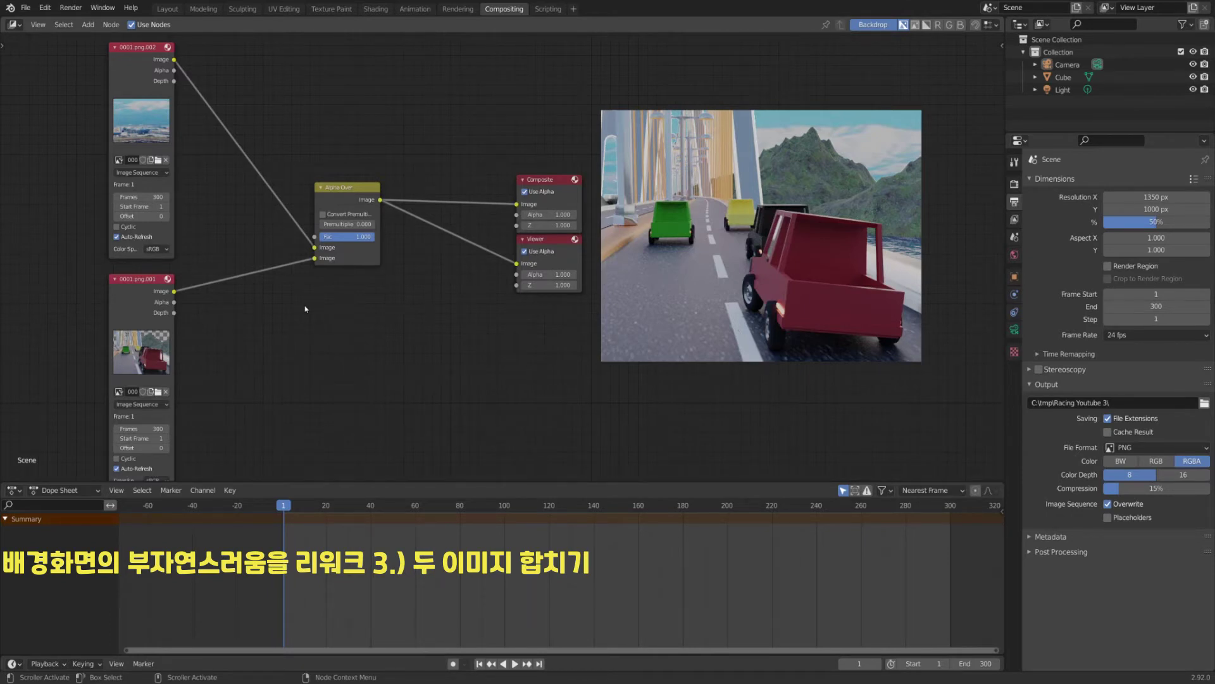
middle_drag(306, 315, 306, 339)
key(space)
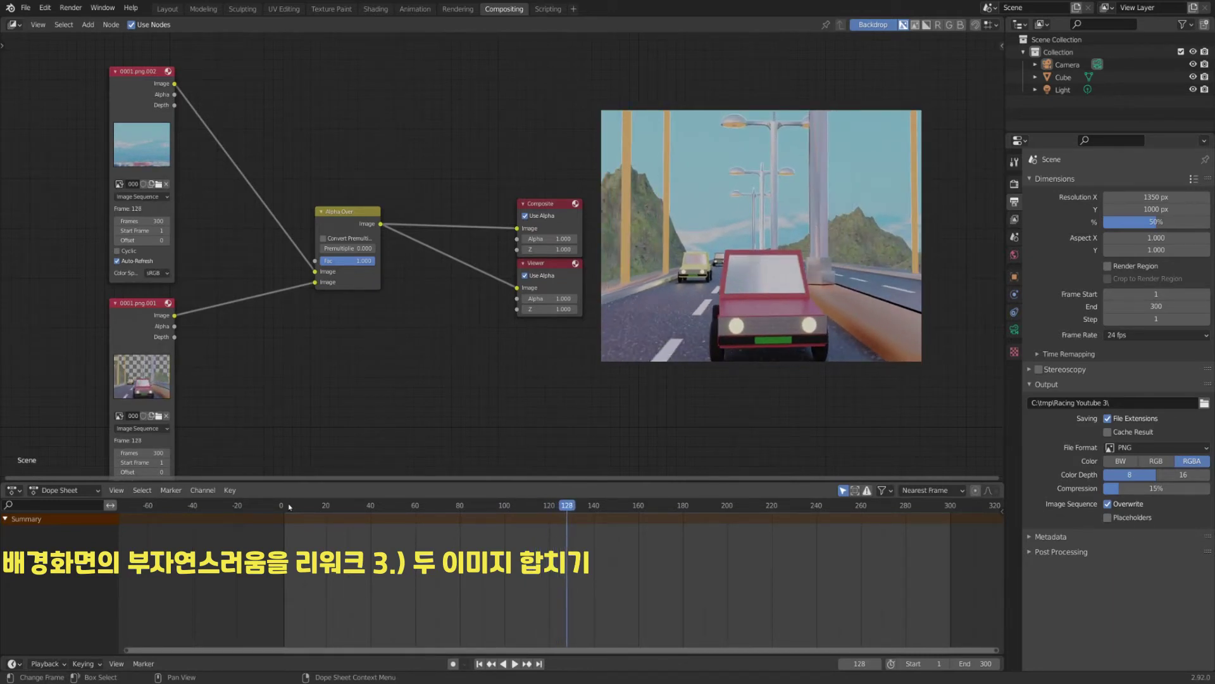
Switch to File Explorer, open 0001.png from C:\tmp\Racing Youtube 5 Composited, and shrink the full-screen image into a window moved aside.
key(alt+Tab)
key(alt+Tab)
key(alt+Tab)
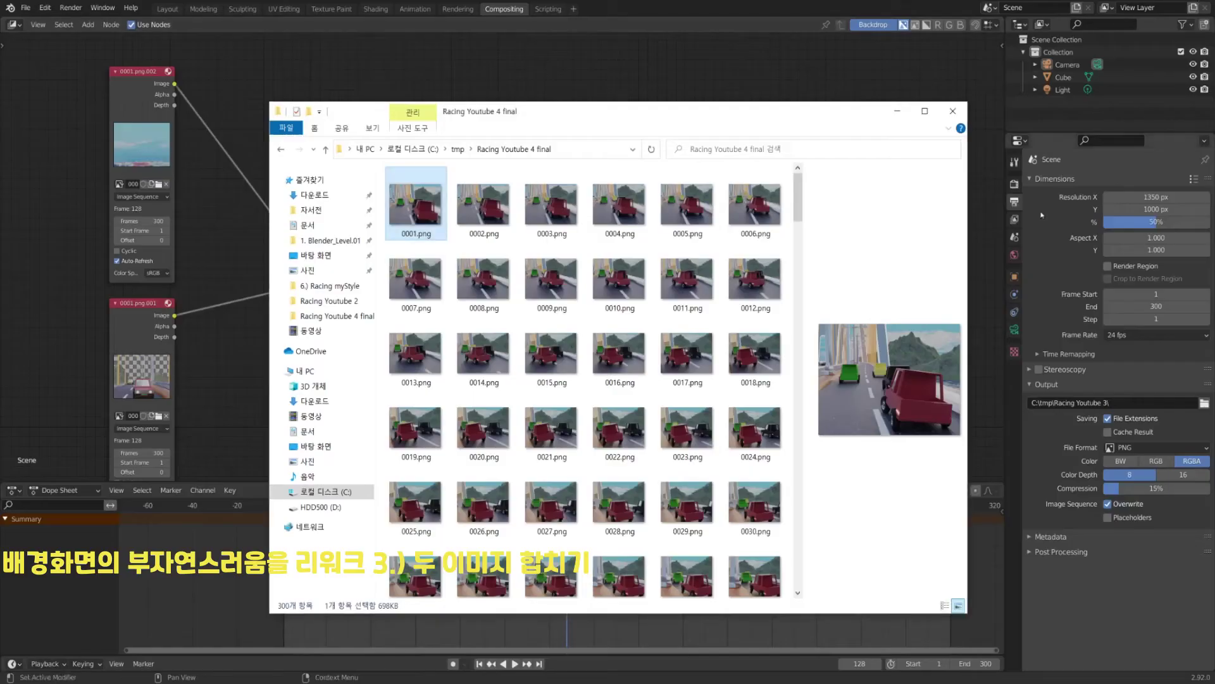
click(281, 149)
click(456, 272)
double_click(459, 274)
double_click(436, 209)
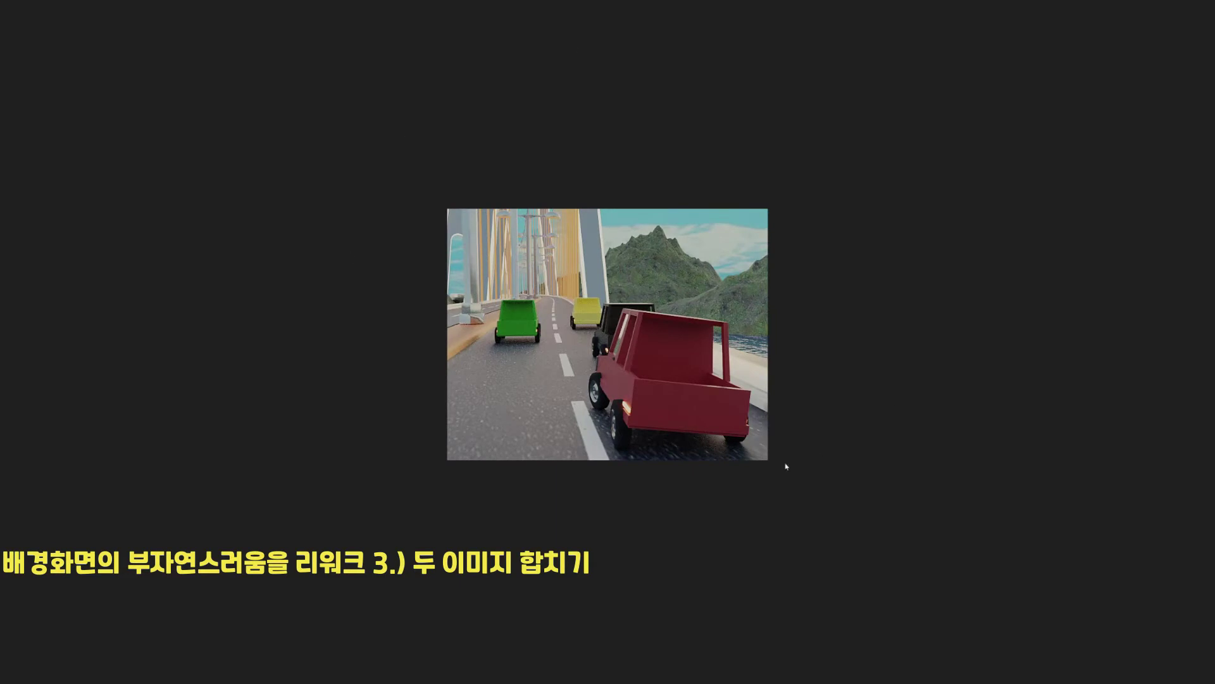
drag(734, 6, 961, 205)
Open 0001.png from the Racing Youtube 4 final folder and place the two image windows side by side for comparison.
click(326, 150)
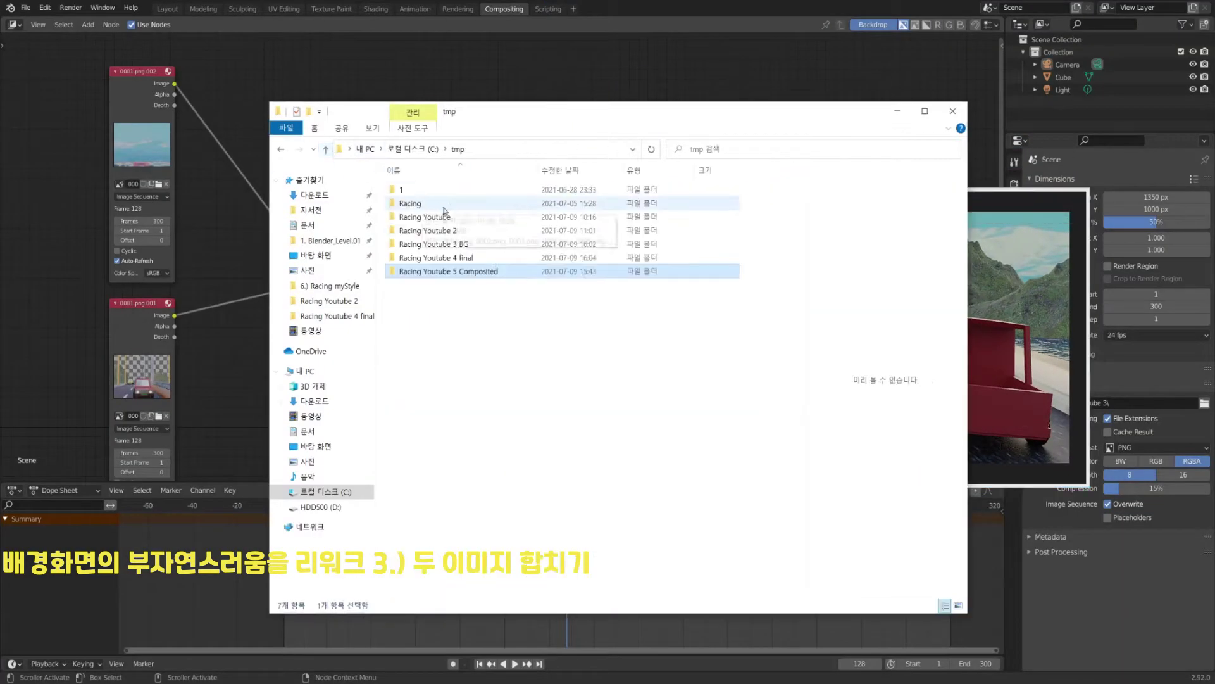
double_click(434, 244)
key(alt+Left)
double_click(448, 256)
double_click(415, 204)
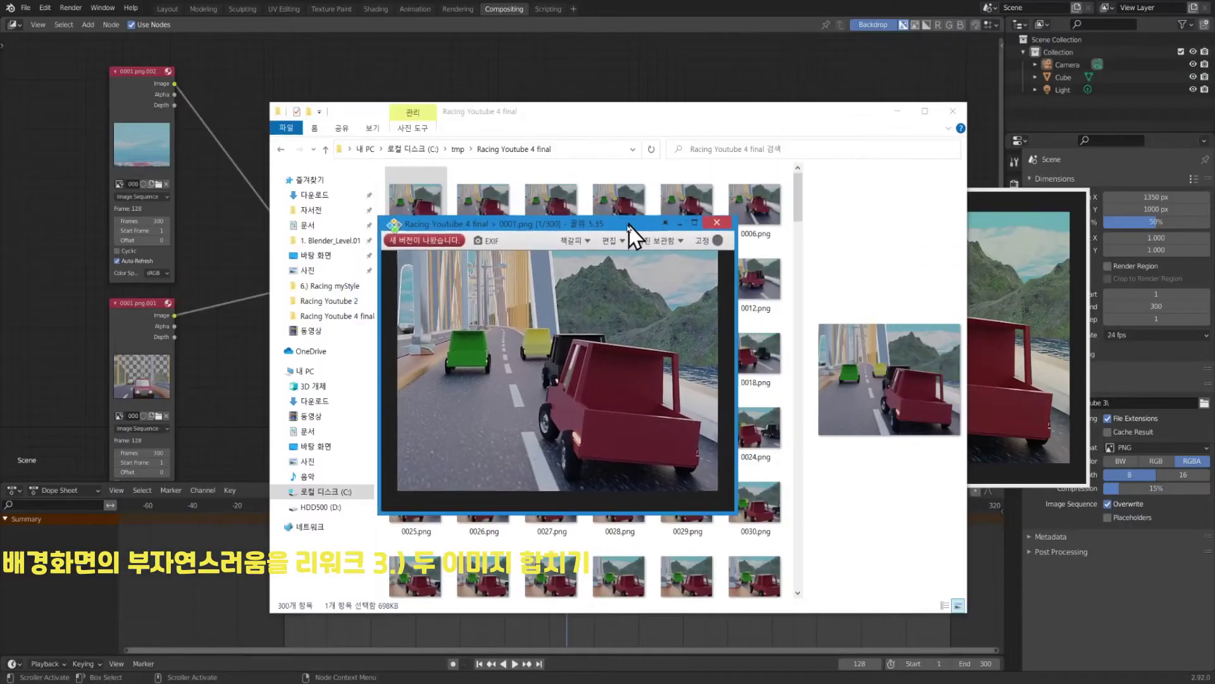
click(1019, 209)
drag(912, 208, 887, 228)
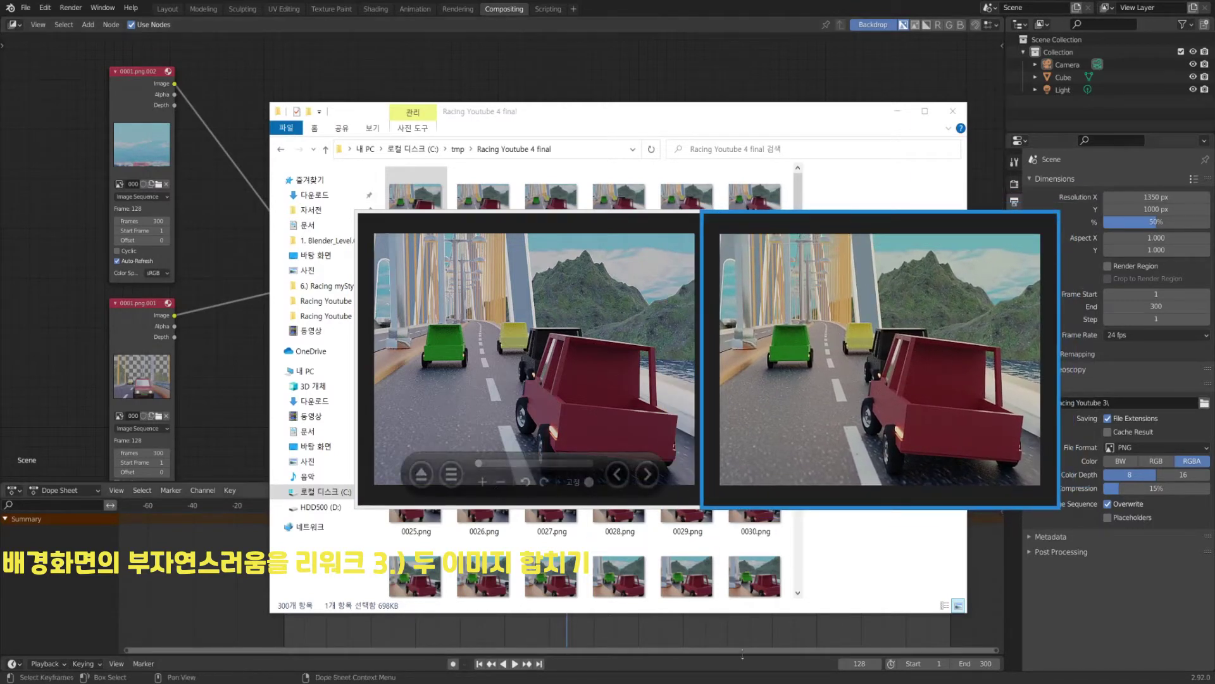
drag(848, 222, 864, 222)
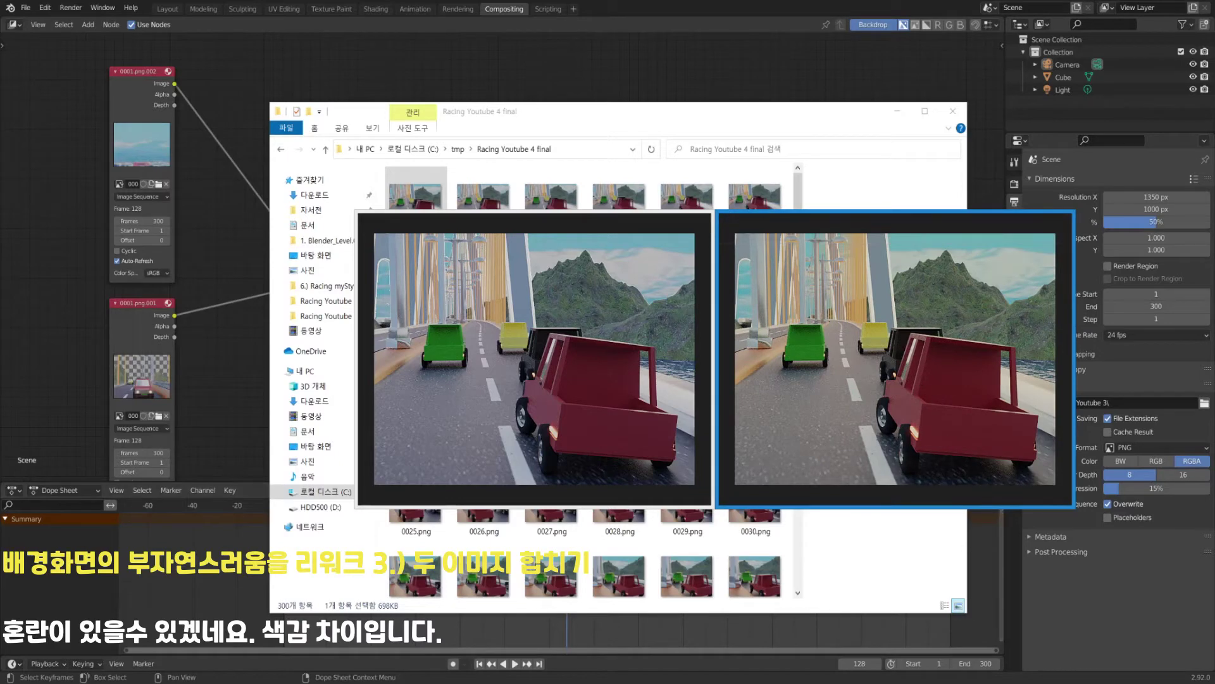
Advance through the frames in the image window on the right to examine their colour tone against the other version.
key(Right)
key(Right)
key(Right)
key(Right)
key(Right)
key(Right)
key(Right)
key(Right)
key(Right)
key(Right)
key(Right)
key(Right)
key(Right)
key(Right)
key(Right)
key(Right)
key(Right)
key(Right)
key(Right)
key(Right)
key(Right)
key(Right)
key(Right)
key(Right)
key(Right)
key(Right)
key(Right)
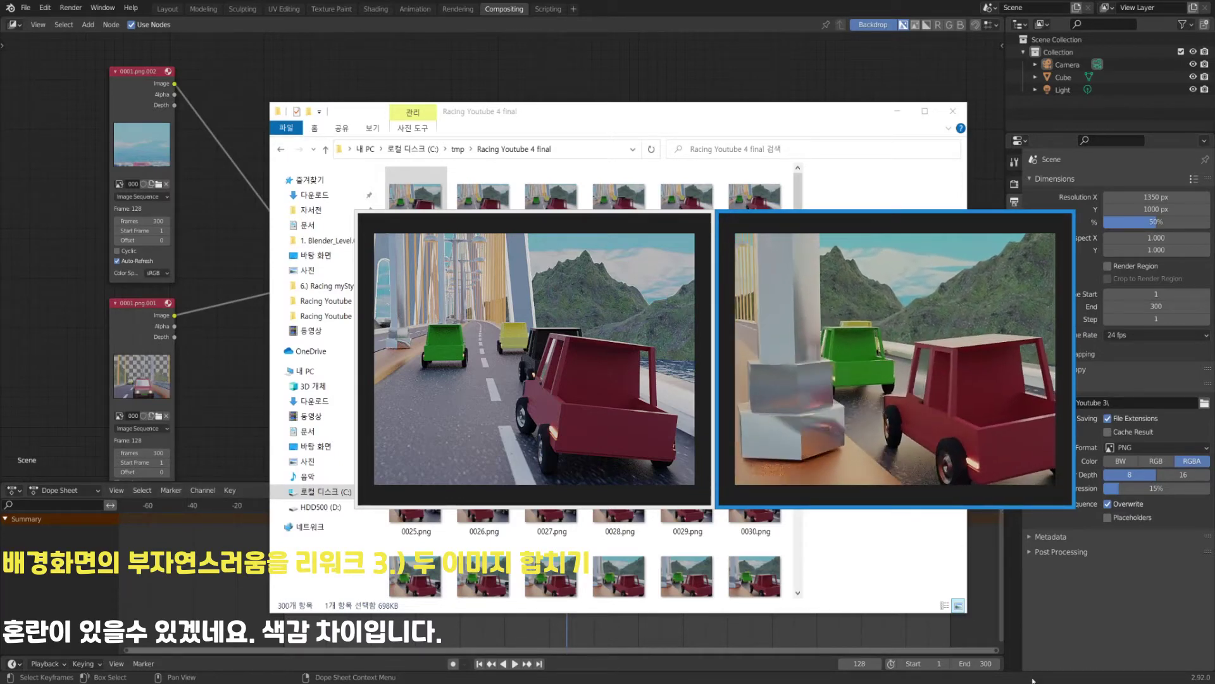
key(Right)
key(Right)
key(Right)
key(Right)
key(Right)
key(Right)
key(Right)
key(Right)
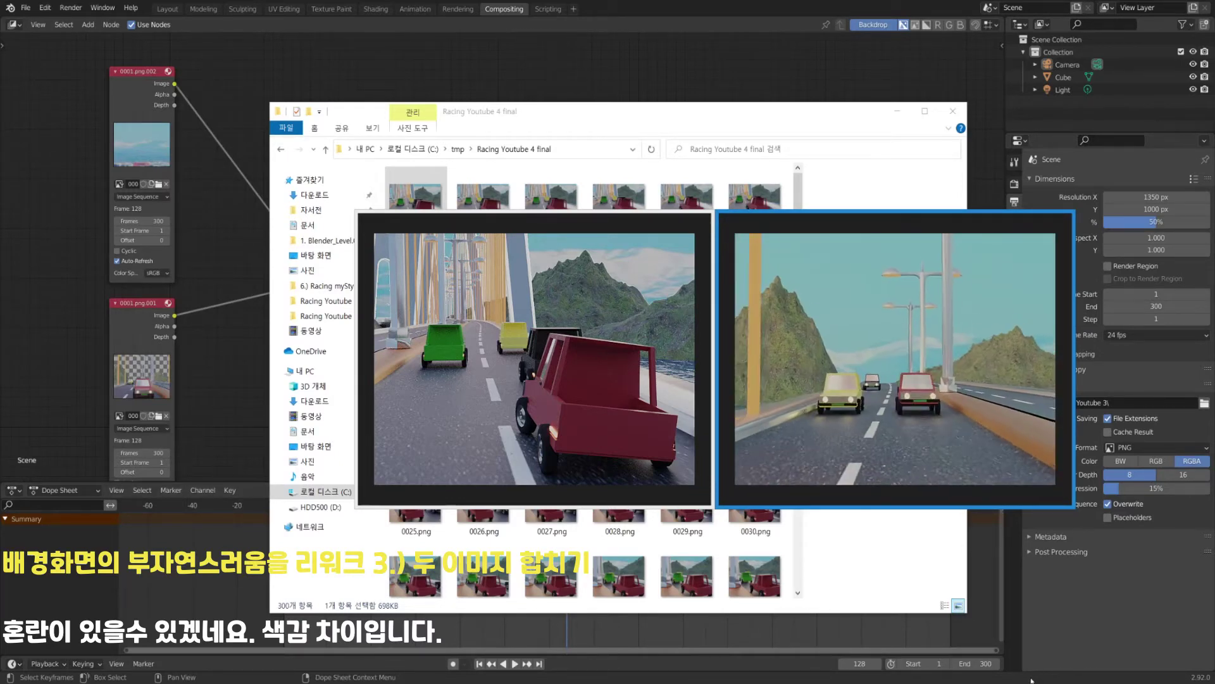
key(Right)
key(Right)
key(Right)
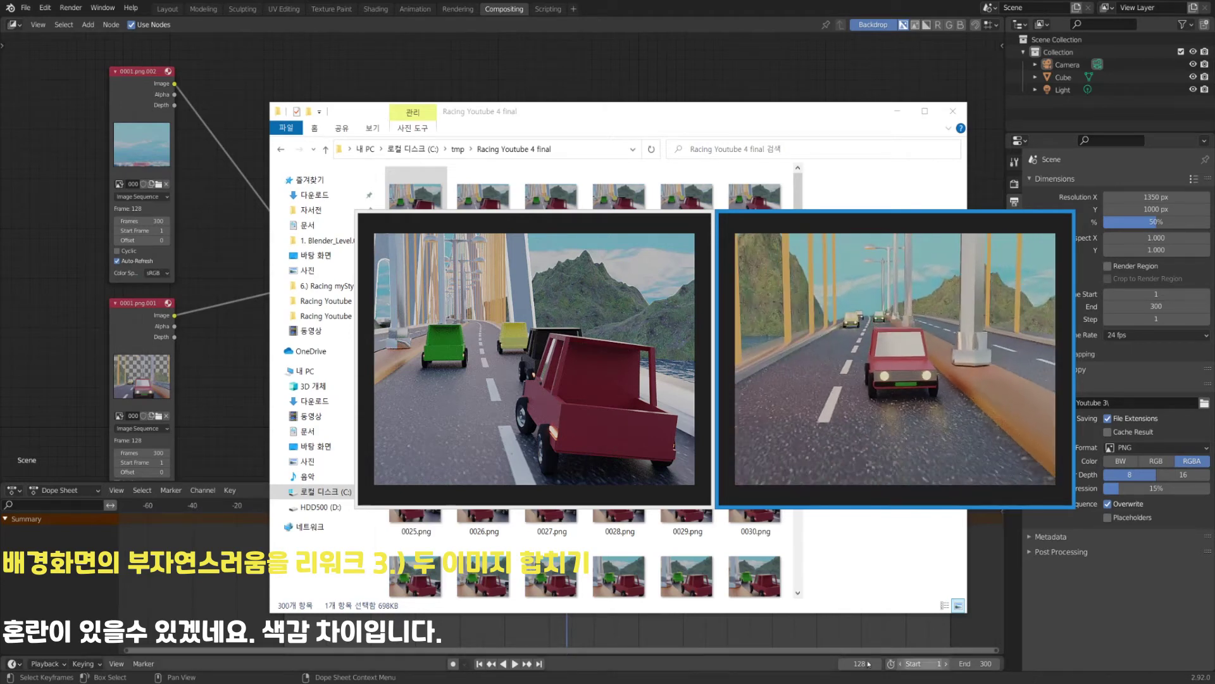
Advance the other image window to the matching frame and compare the colour tones of the two versions.
click(658, 443)
key(Right)
key(Right)
key(Right)
key(Right)
key(Right)
key(Right)
key(Right)
key(Right)
key(Right)
key(Right)
key(Right)
key(Right)
key(Right)
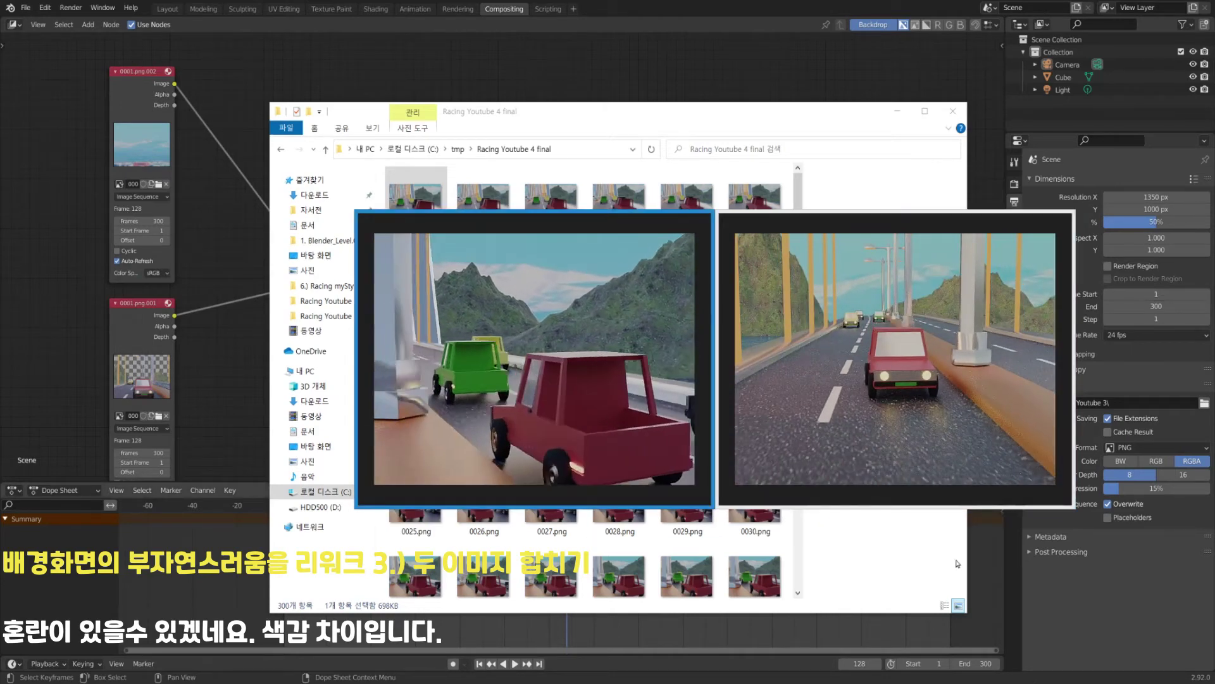
key(Right)
key(Right)
key(Right)
key(Right)
key(Right)
key(Right)
key(Right)
key(Right)
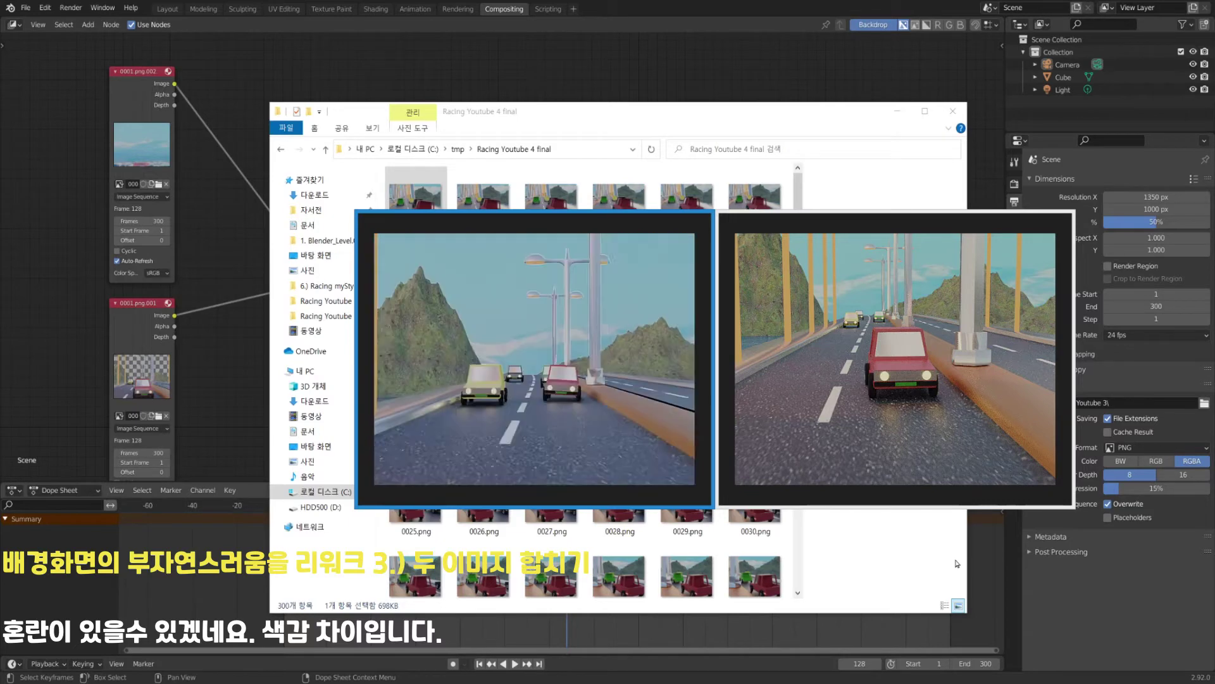
key(Right)
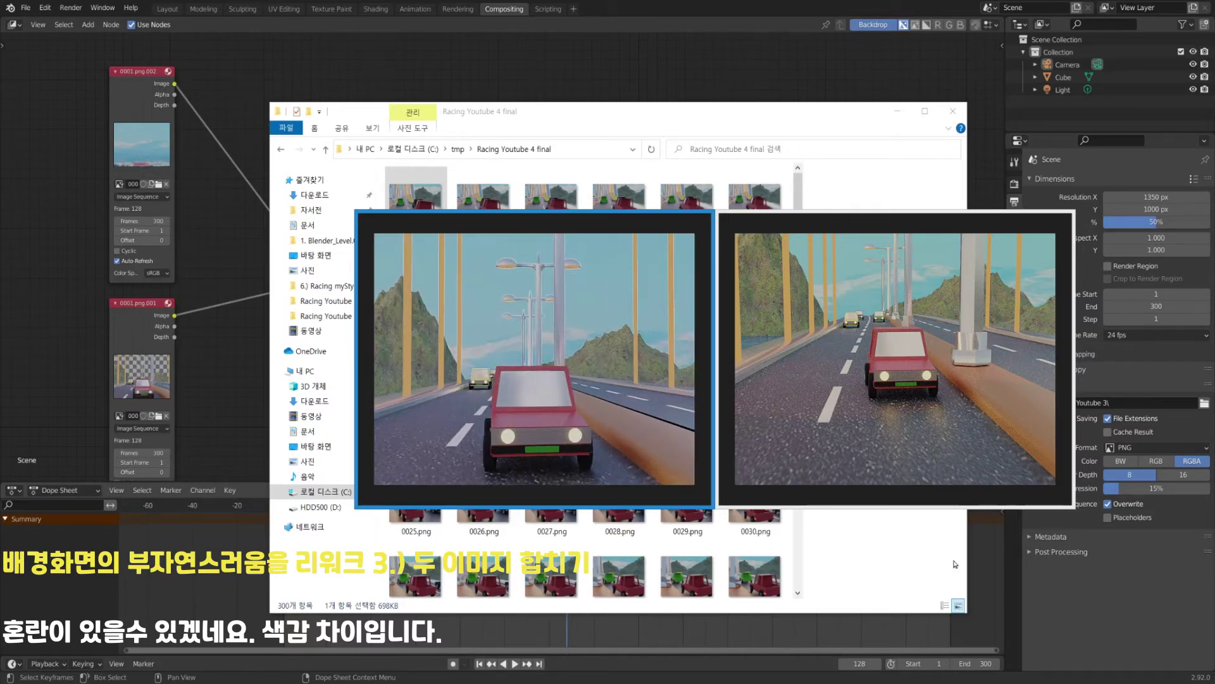
key(Right)
key(Right)
key(Right)
key(Right)
key(Right)
key(Right)
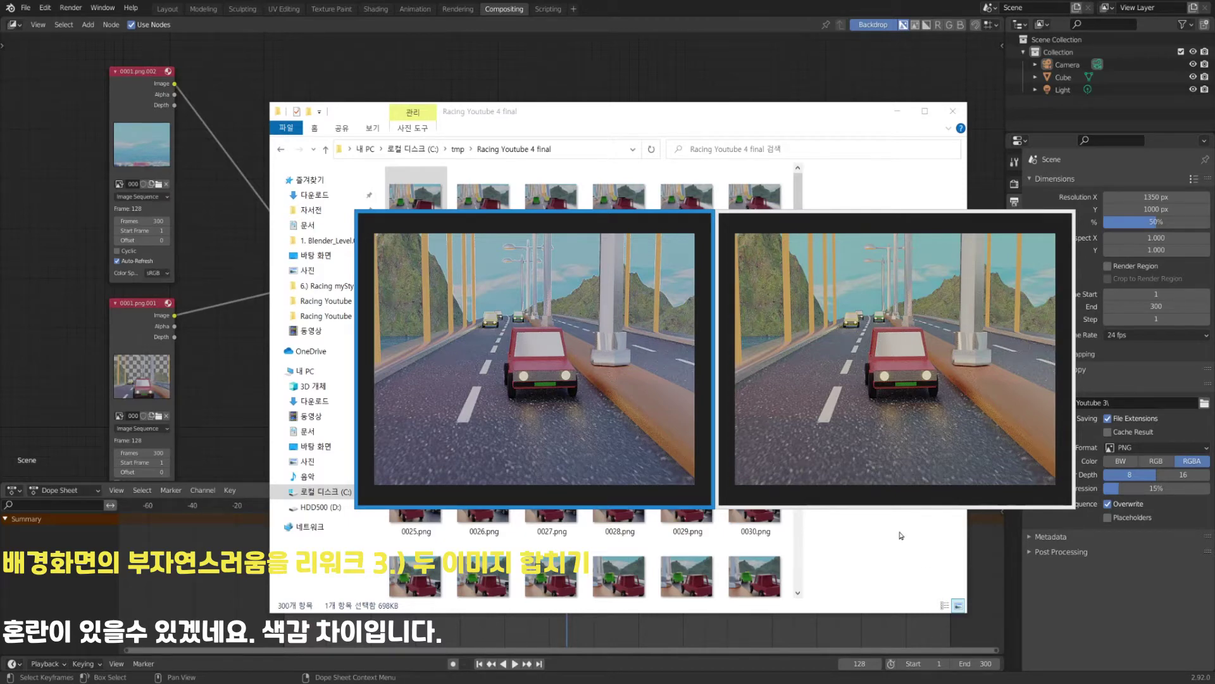
Close the front comparison image, return to Blender, and quit 5 3.0 Video merged.blend without saving the changes.
click(927, 548)
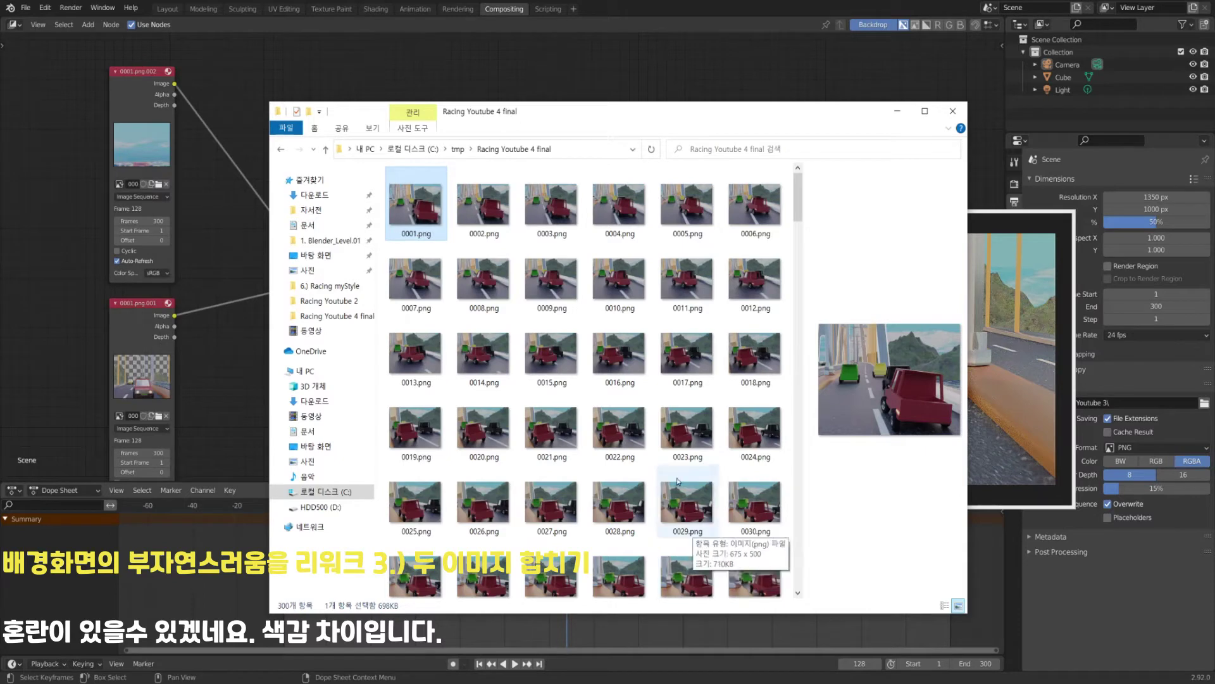
key(alt+Tab)
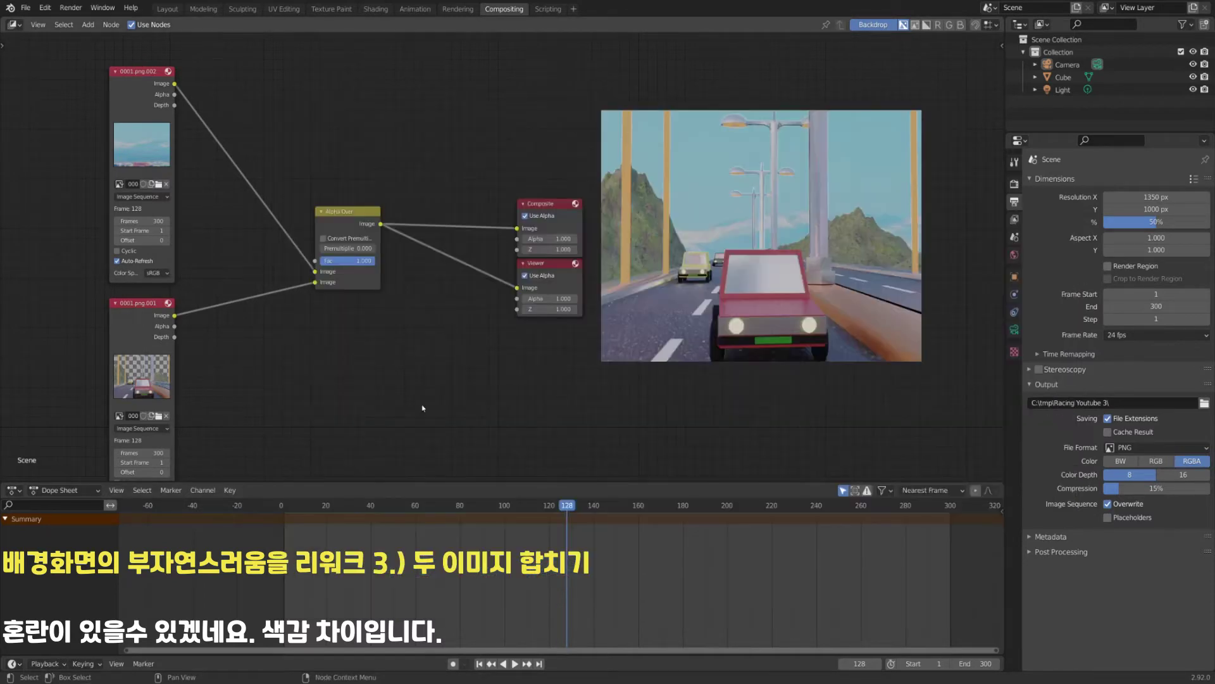
key(alt+Tab)
key(ctrl+q)
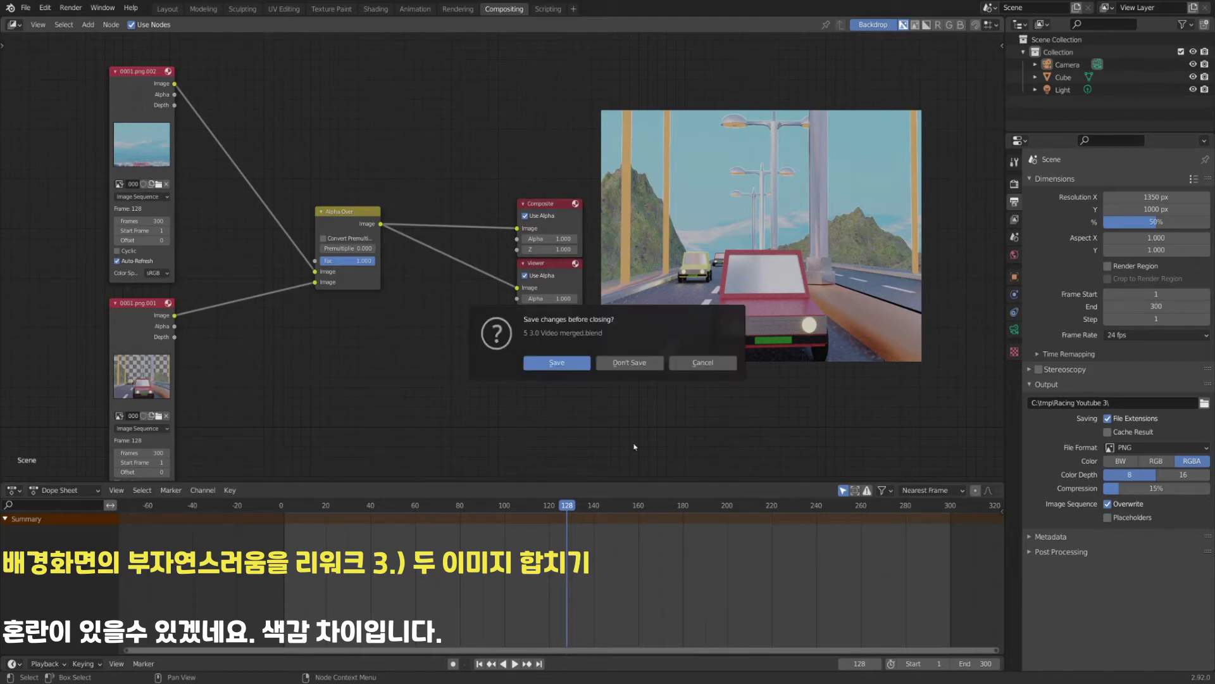
click(630, 360)
Bring up the file containing the Color Balance and Alpha Convert compositing nodes and render frame 1.
click(510, 664)
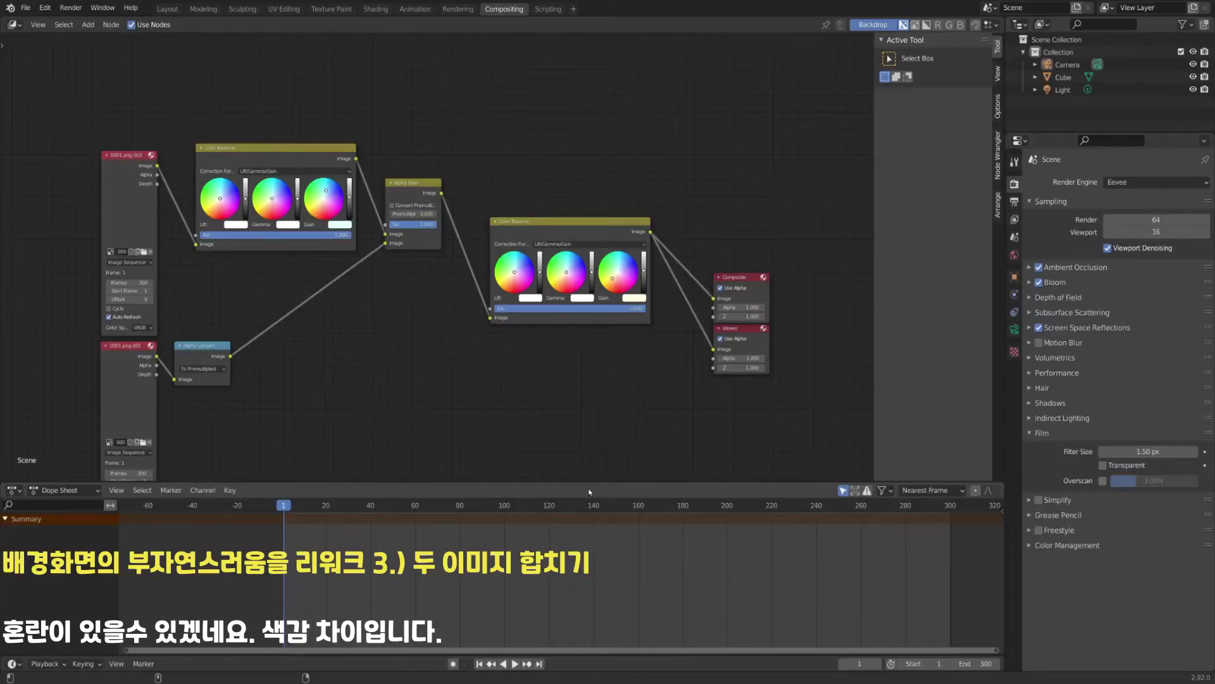
middle_drag(412, 429, 495, 417)
middle_drag(543, 385, 485, 406)
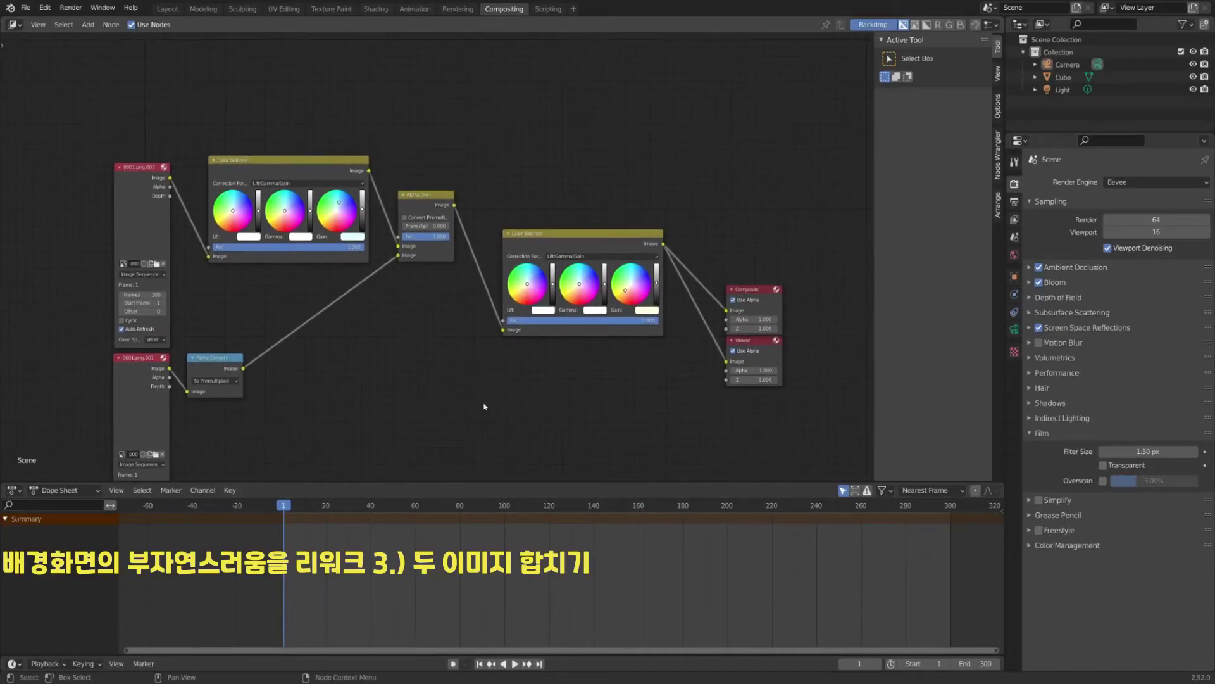
key(F12)
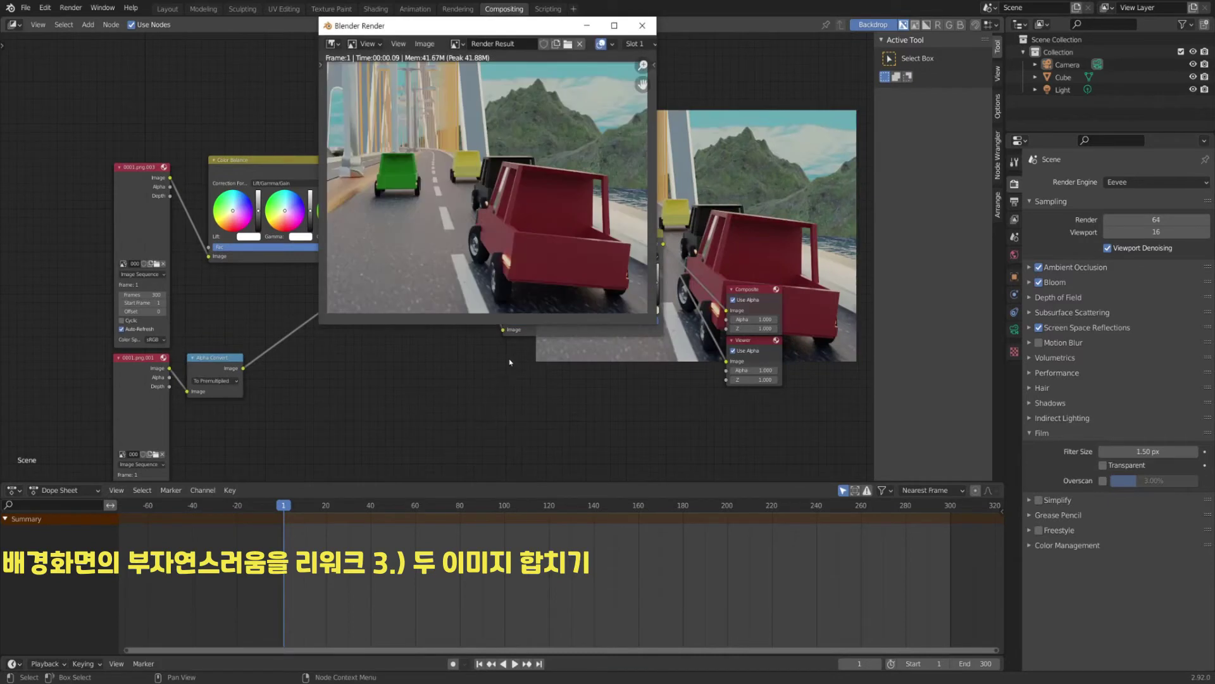
Close the frame 1 render result to return to the compositing node tree.
key(Escape)
click(223, 362)
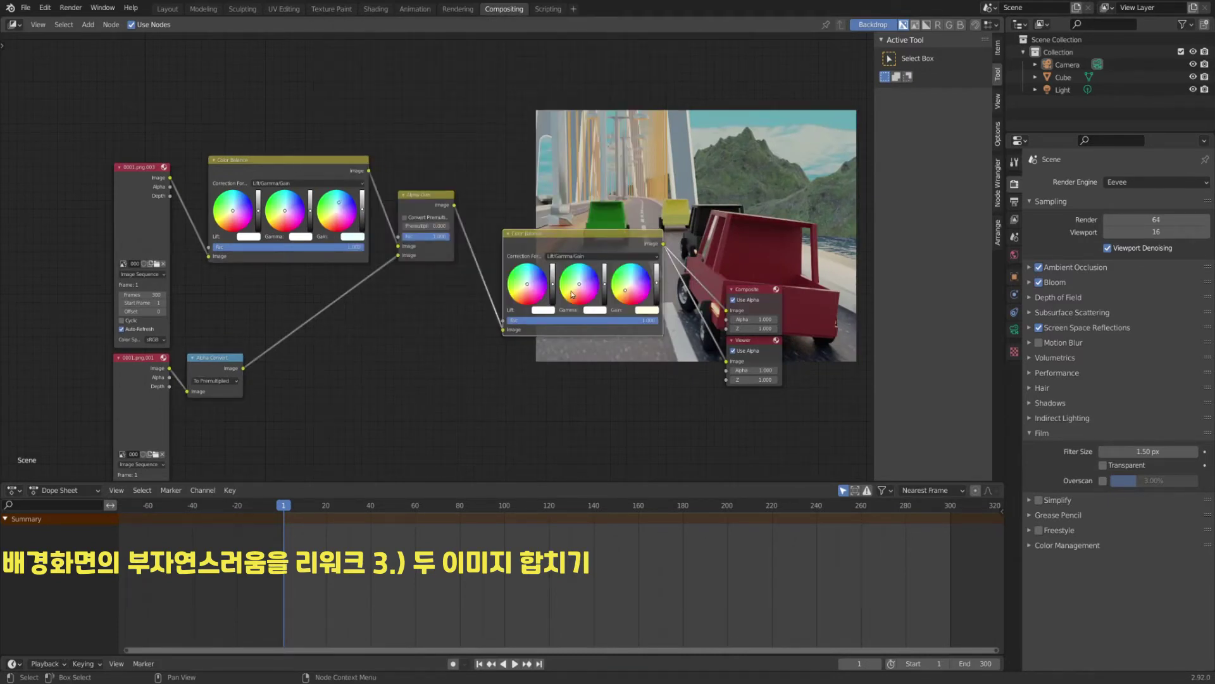
shift+scroll(576, 425, down, 1)
middle_drag(576, 425, 604, 417)
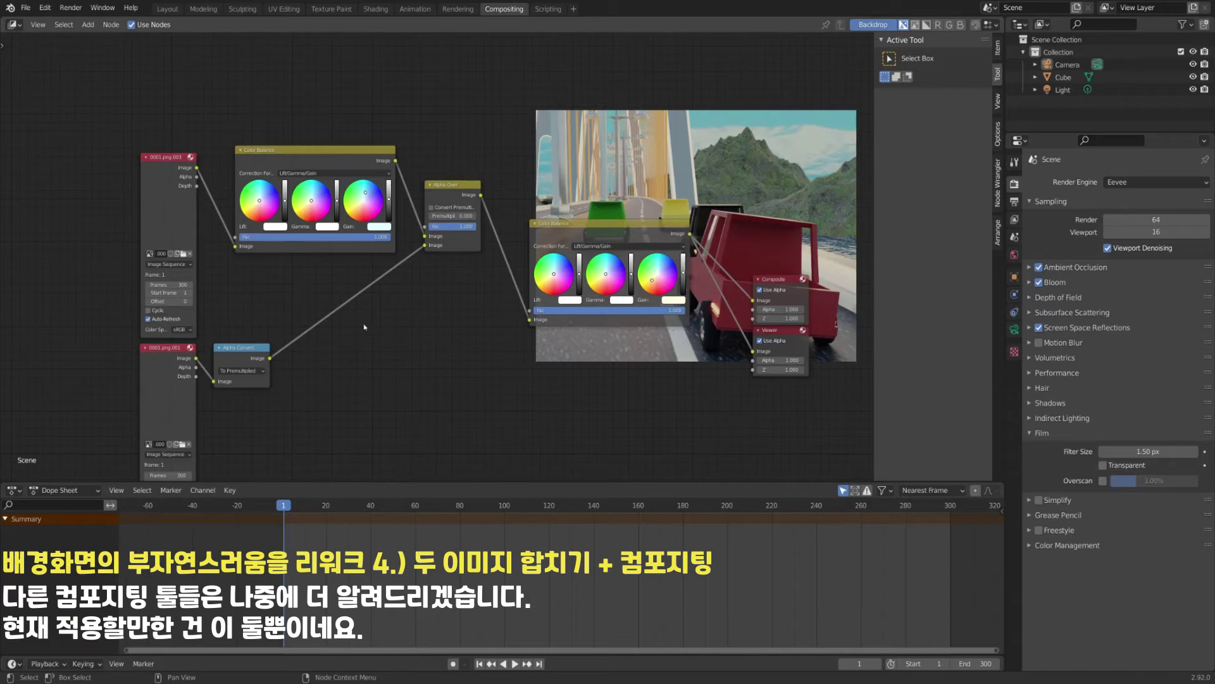
Tint the background Color Balance node's Gain light cyan and the final Color Balance node's Gain warm yellow.
click(279, 153)
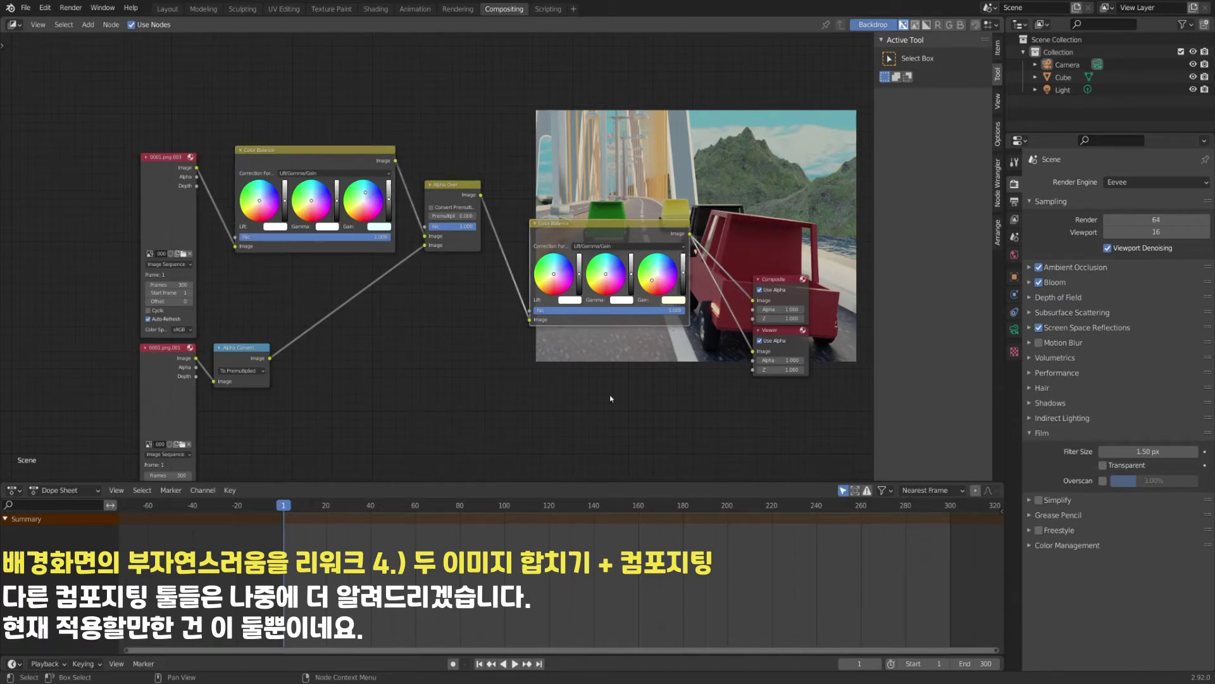
click(300, 152)
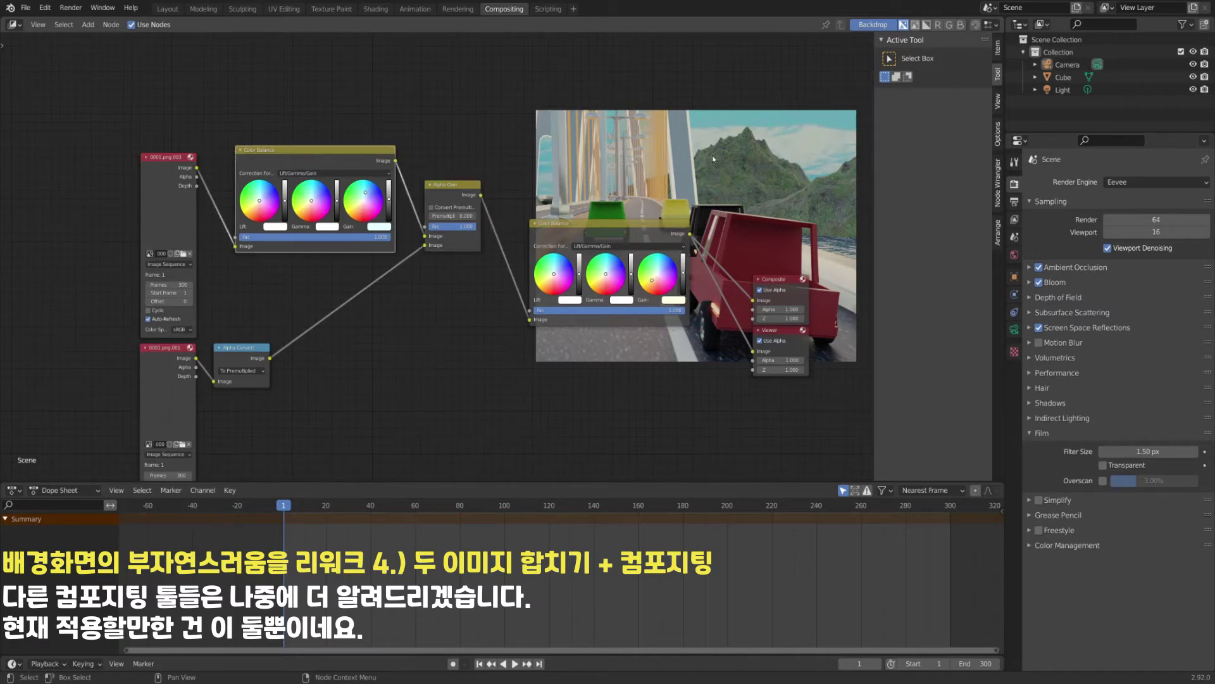
mouse_move(380, 214)
mouse_down()
mouse_move(354, 200)
mouse_move(362, 218)
mouse_up()
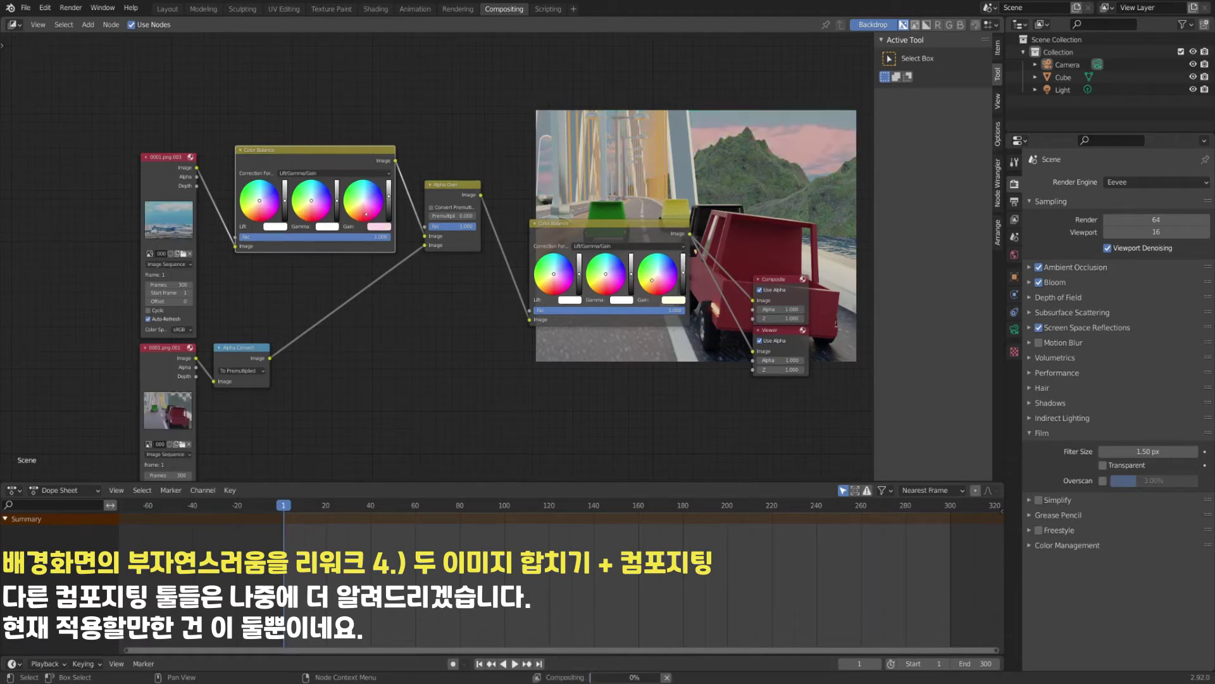
drag(367, 212, 369, 188)
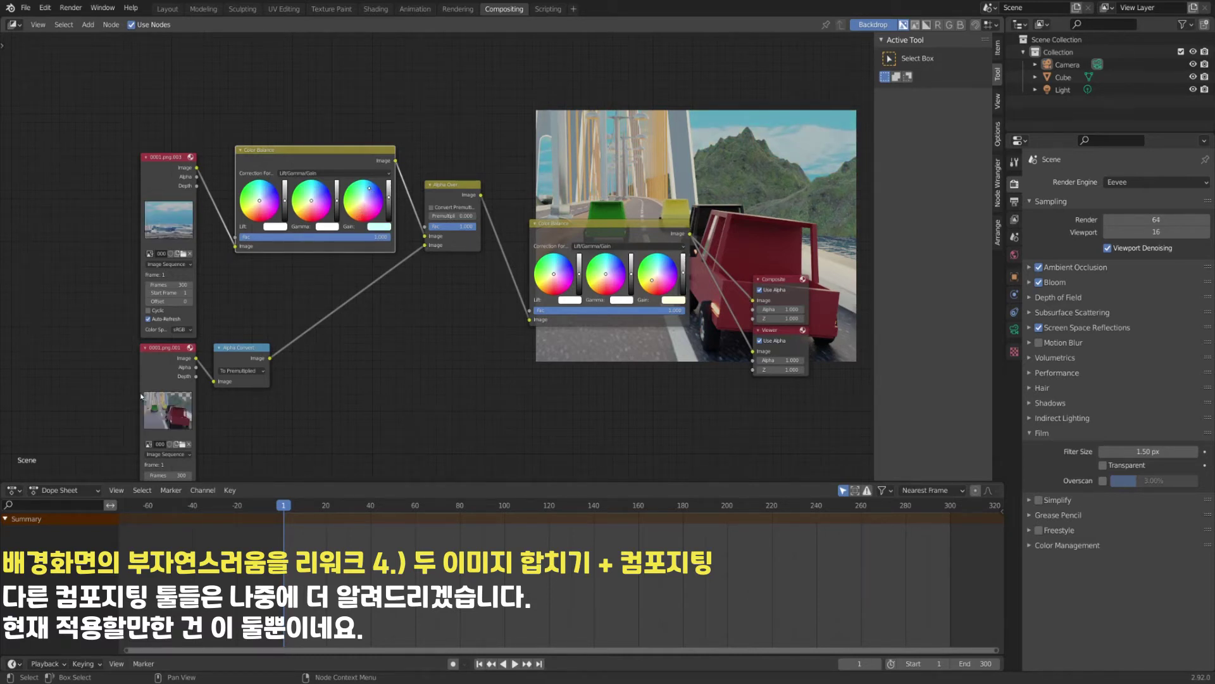
drag(650, 279, 652, 285)
click(639, 225)
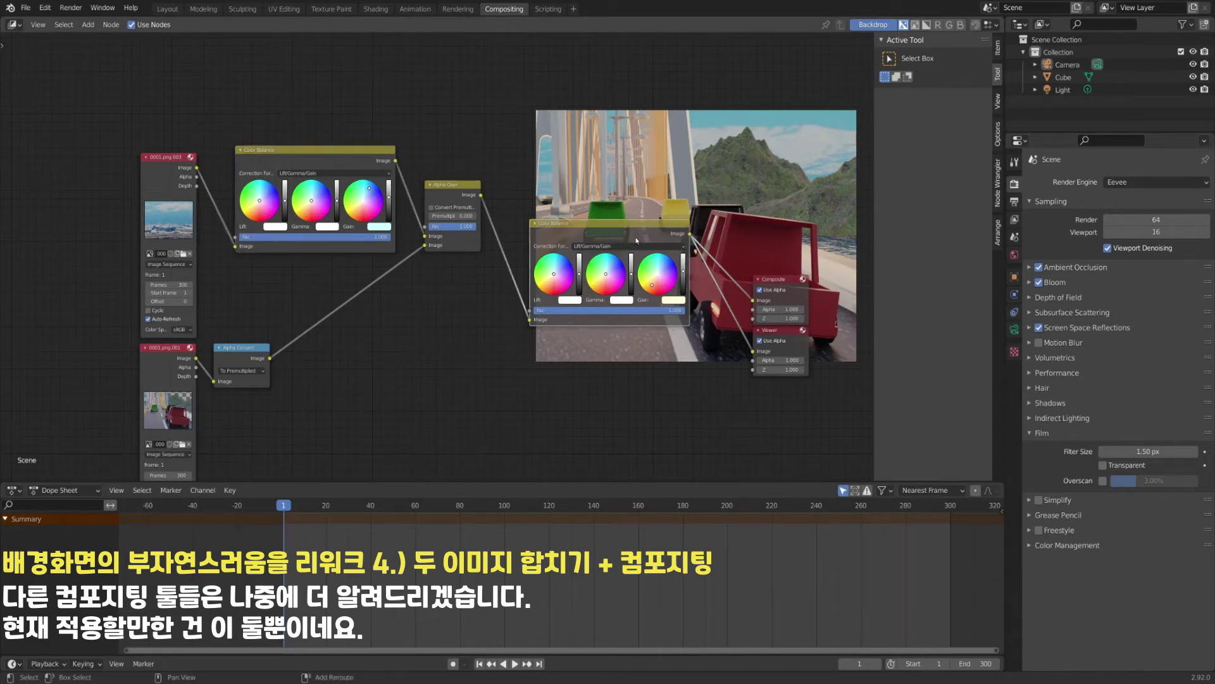
Try a duplicate Color Balance node between Alpha Convert and Alpha Over with a green Gain, and shift the other two nodes' Gain colours.
key(shift+d)
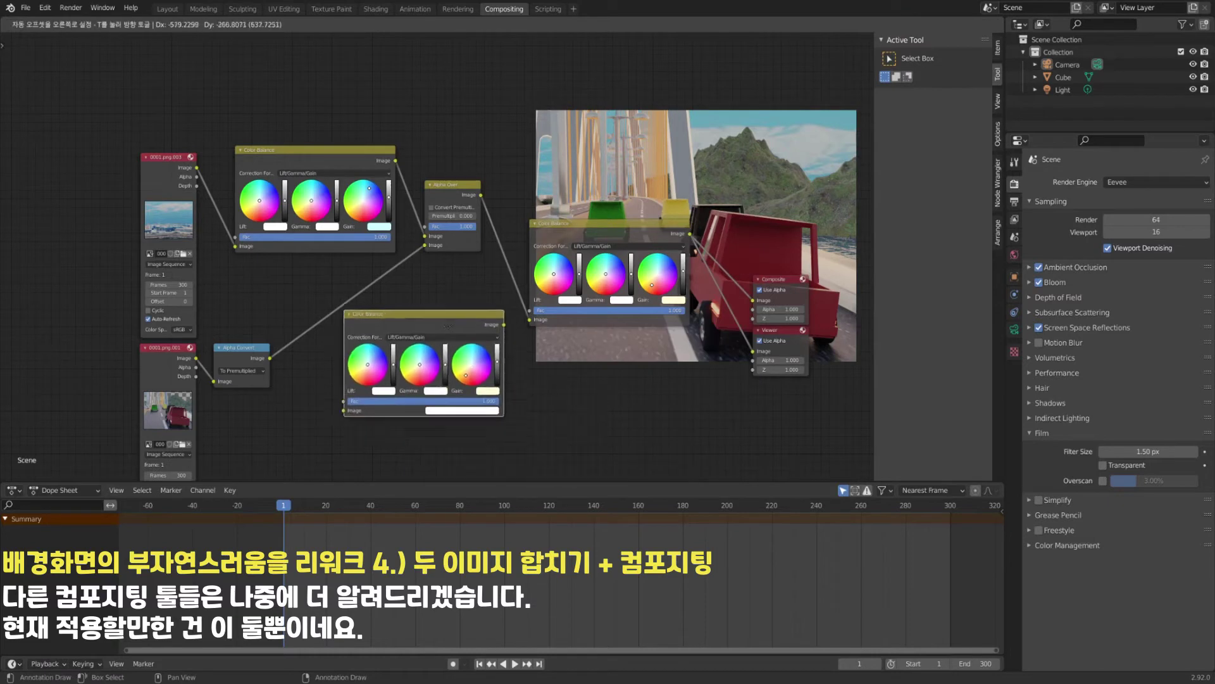
click(409, 314)
drag(405, 352, 417, 340)
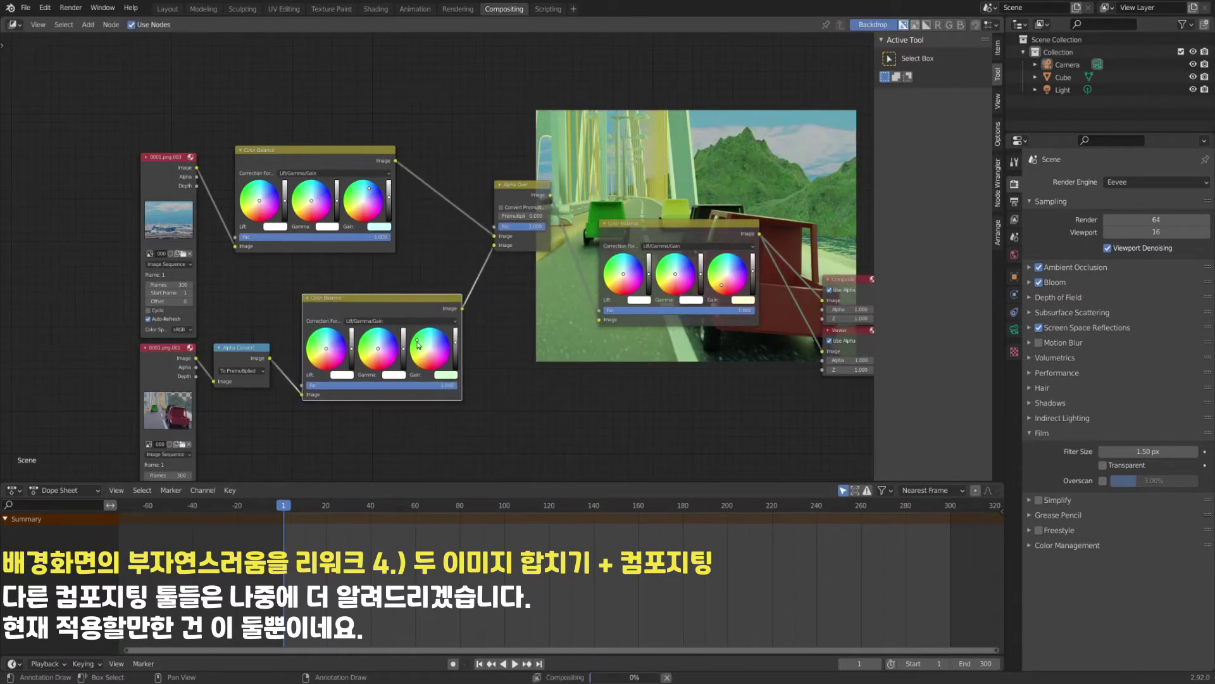
drag(378, 188, 378, 193)
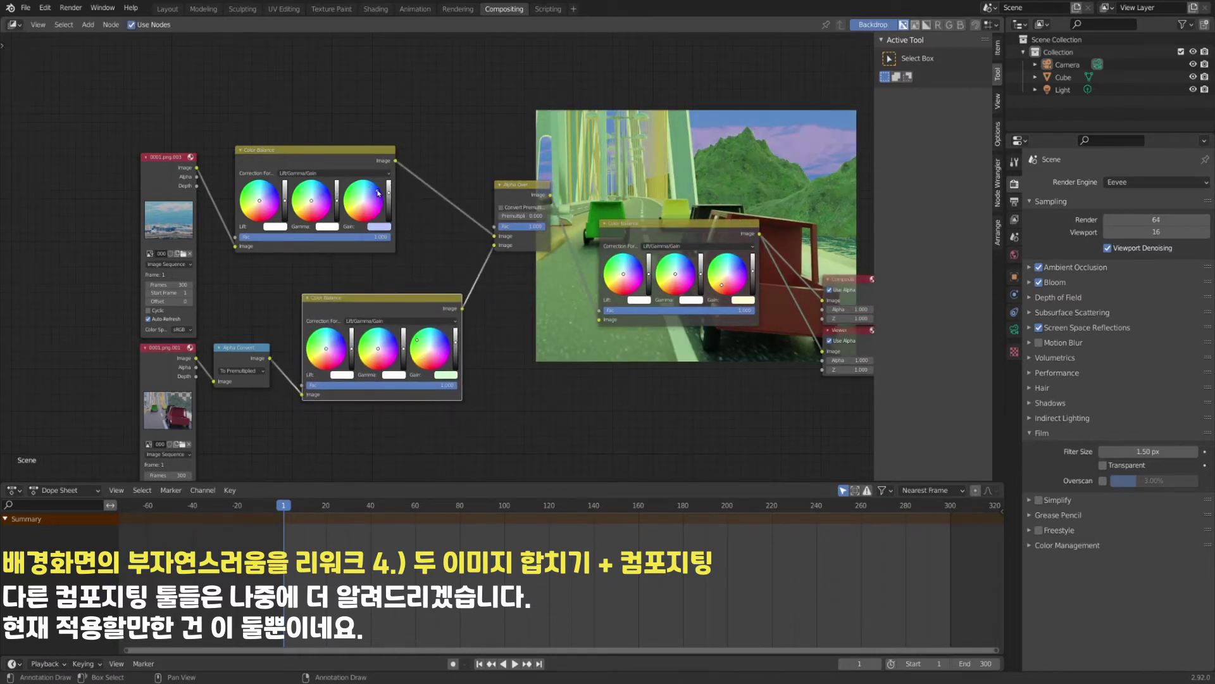
drag(721, 284, 715, 265)
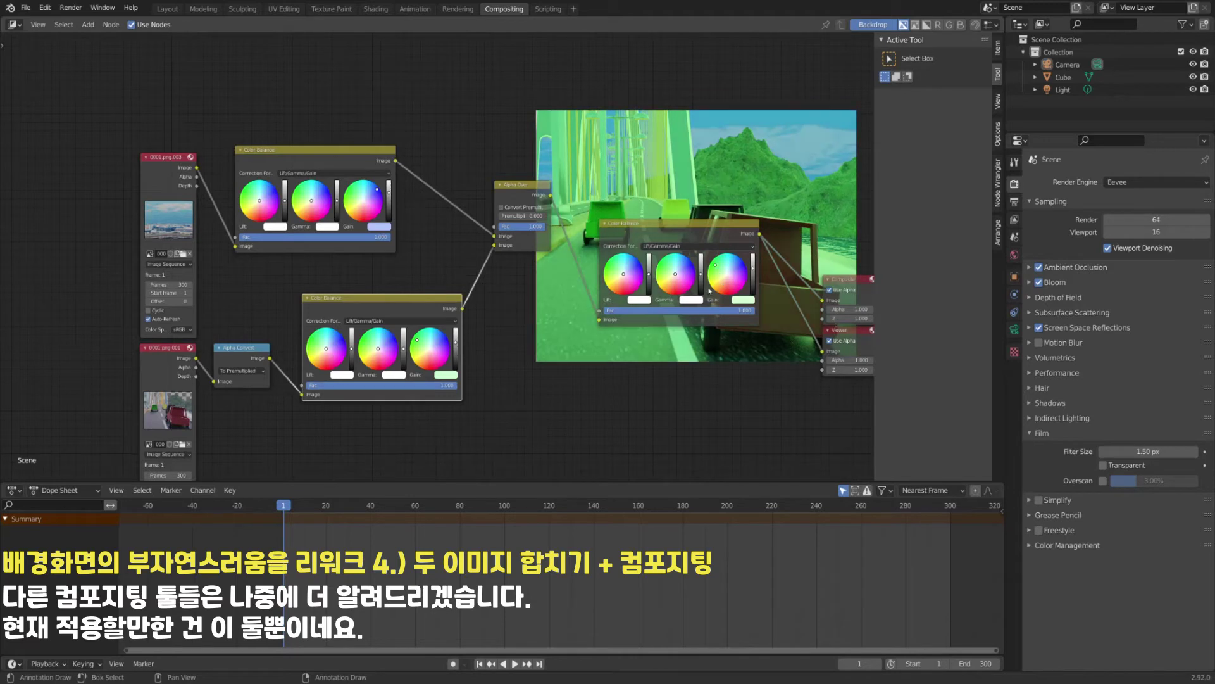
Undo the Gain experiments and the duplicated Color Balance node.
key(ctrl+z)
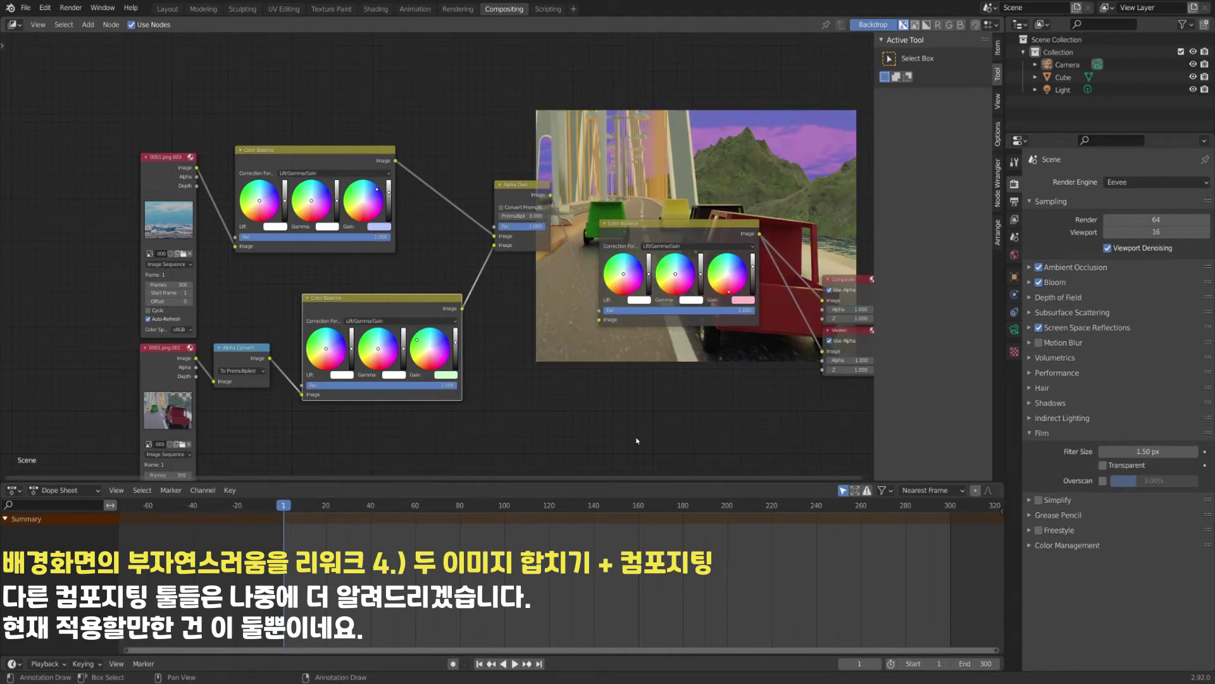
key(ctrl+z)
key(ctrl+z)
key(ctrl+z)
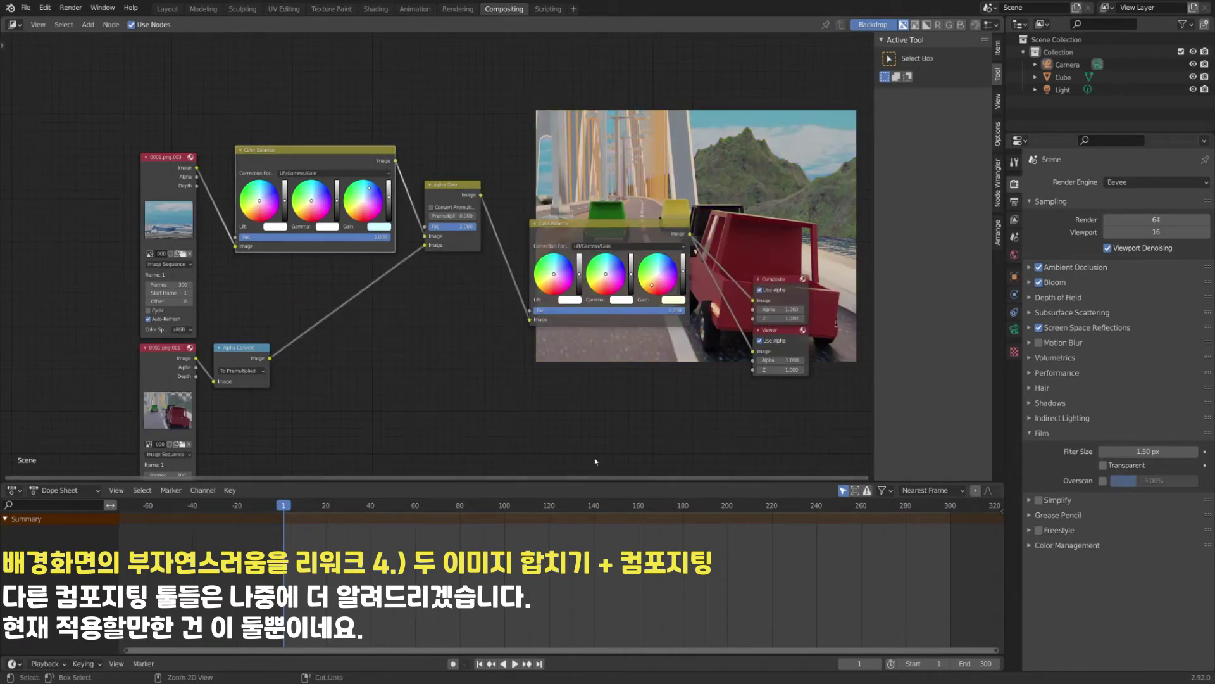
Mute and unmute the Alpha Convert node repeatedly to compare its effect on the backdrop's bridge edges, leaving it enabled.
click(306, 154)
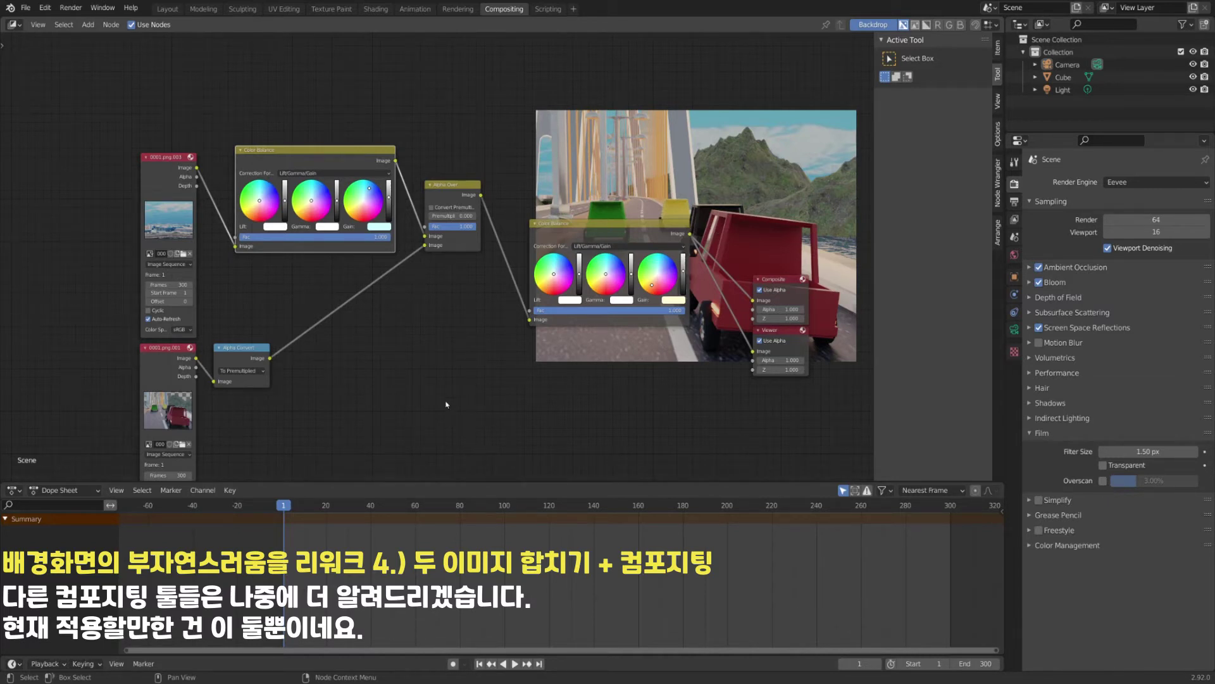
click(251, 352)
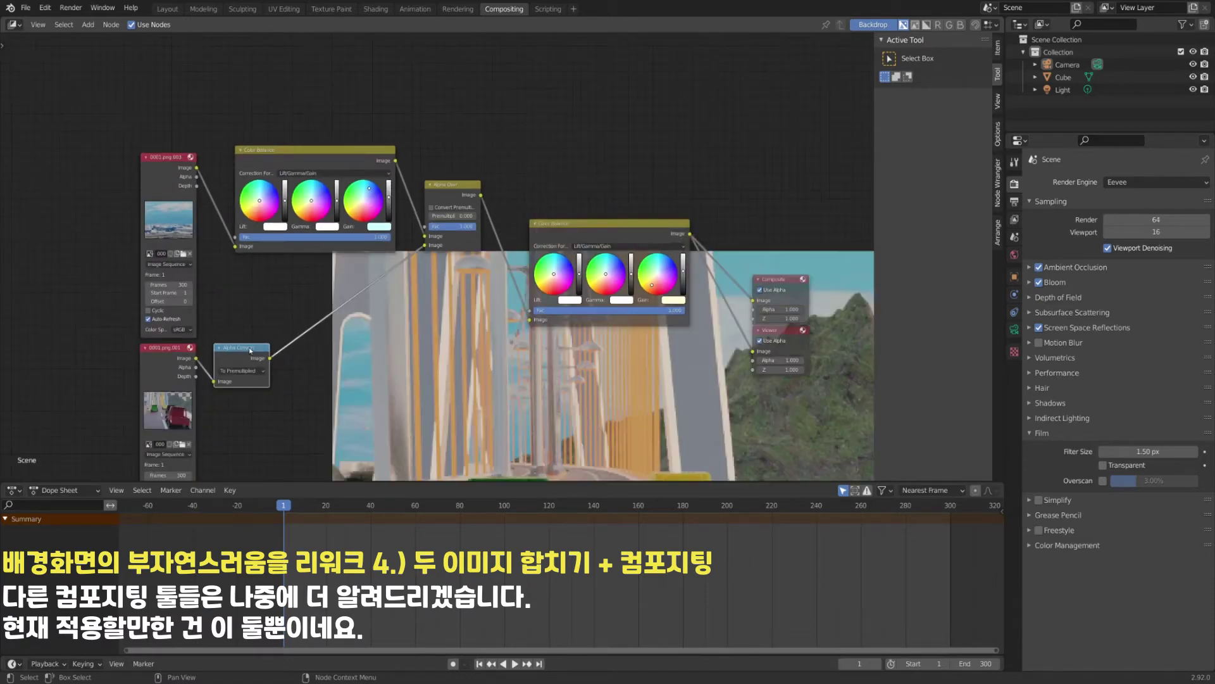
key(m)
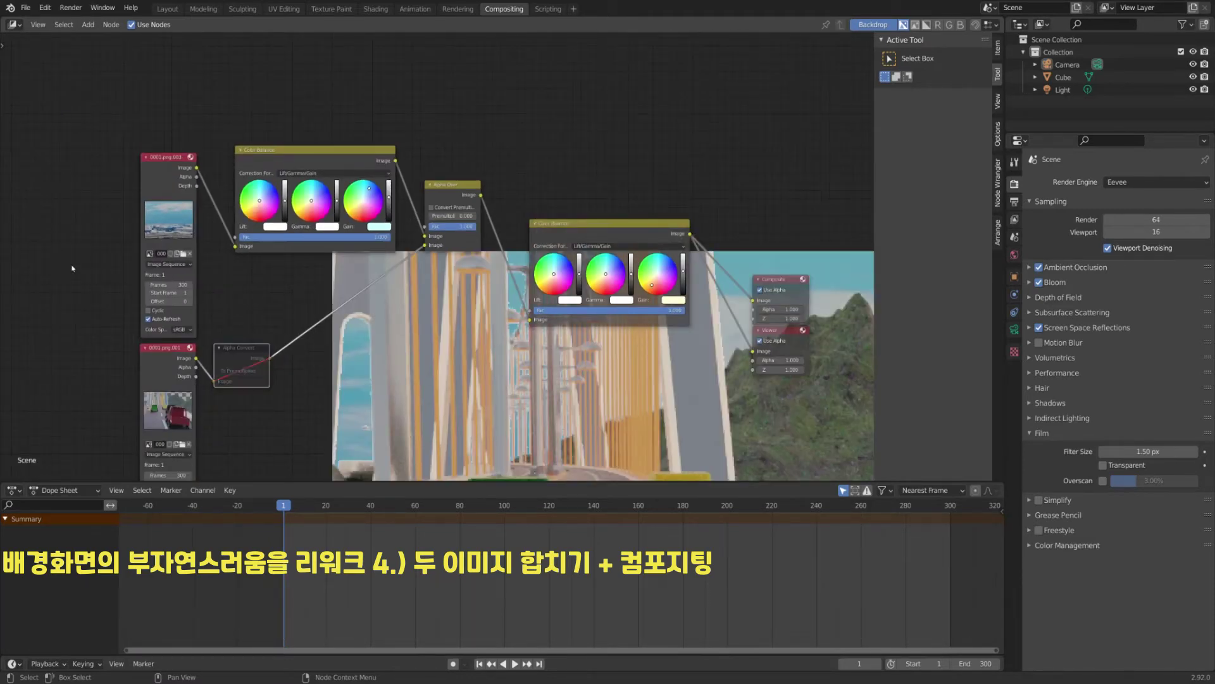
key(m)
key(m)
key(m)
key(m)
key(m)
key(m)
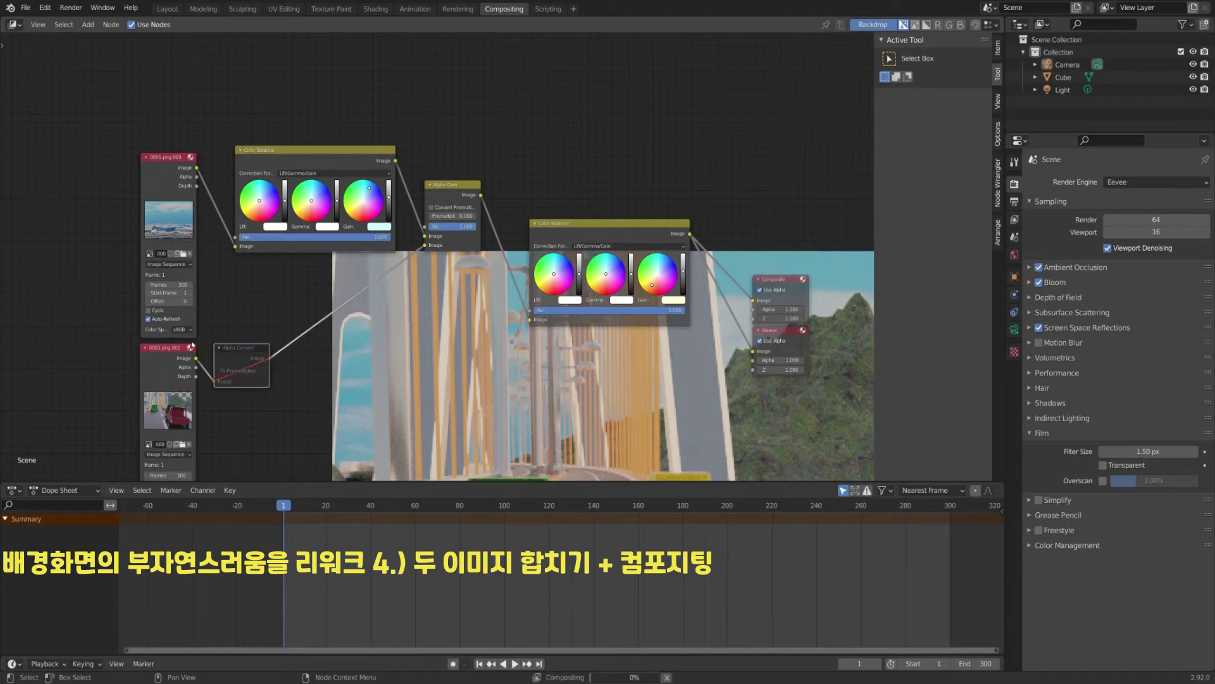
key(m)
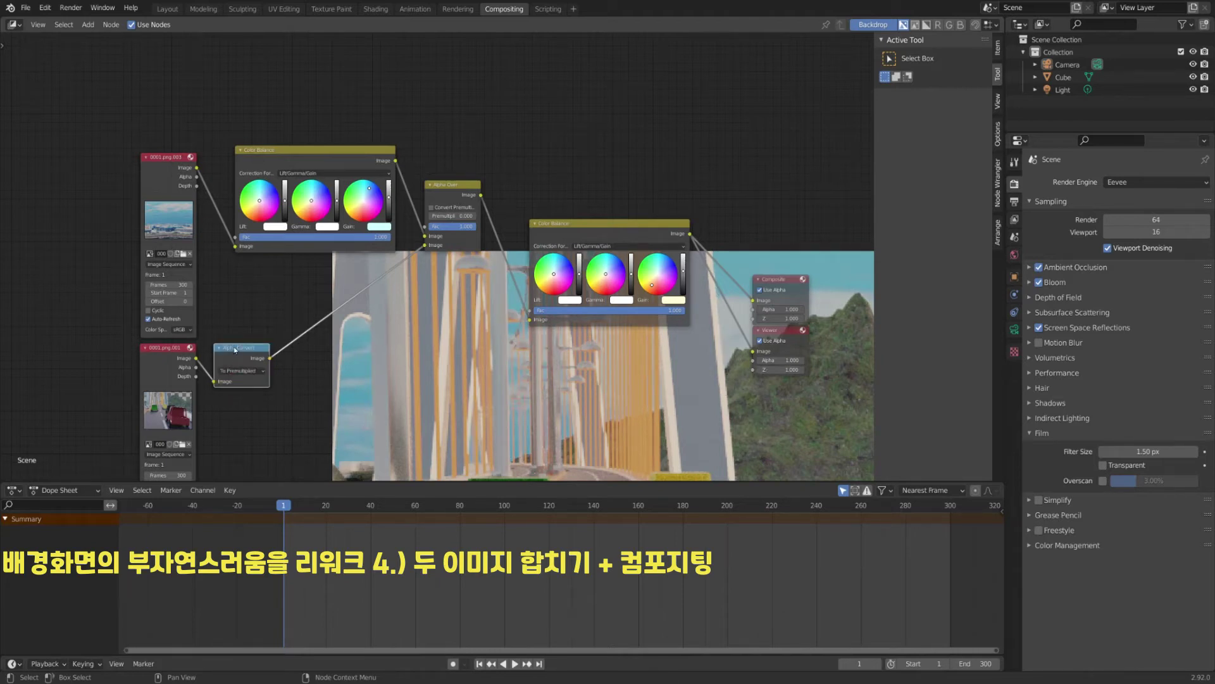
Duplicate the Alpha Convert node twice and chain the copies between the original and the Alpha Over node.
key(shift+d)
click(331, 314)
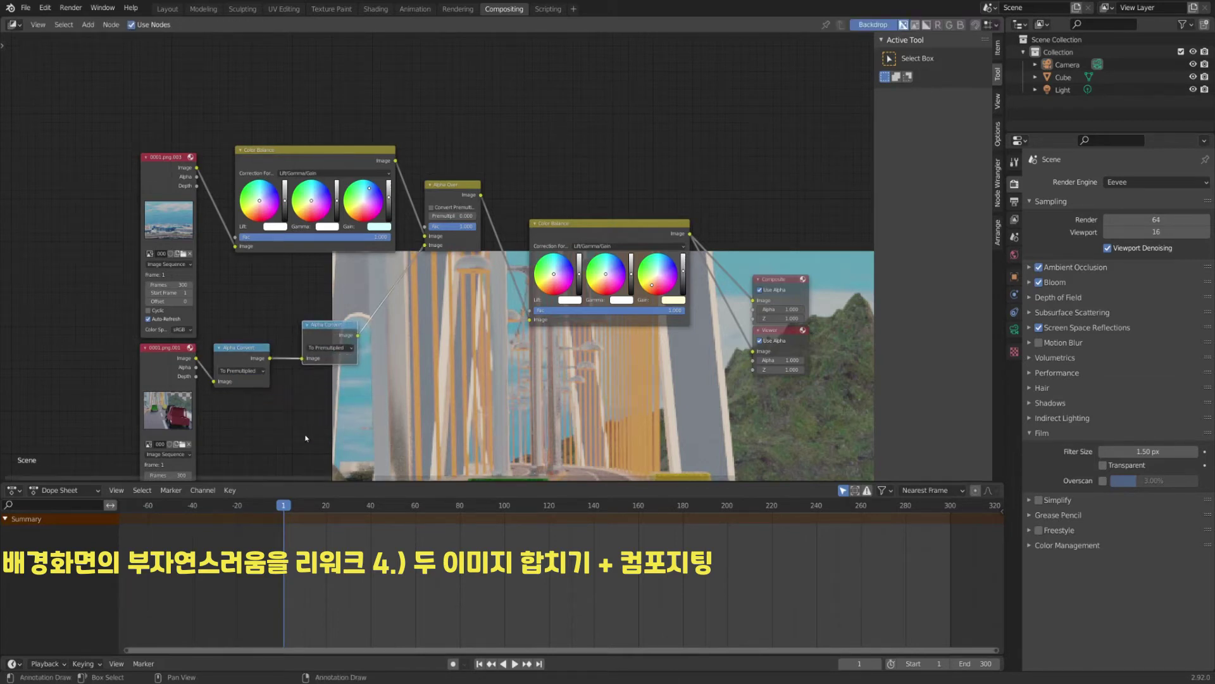
key(shift+d)
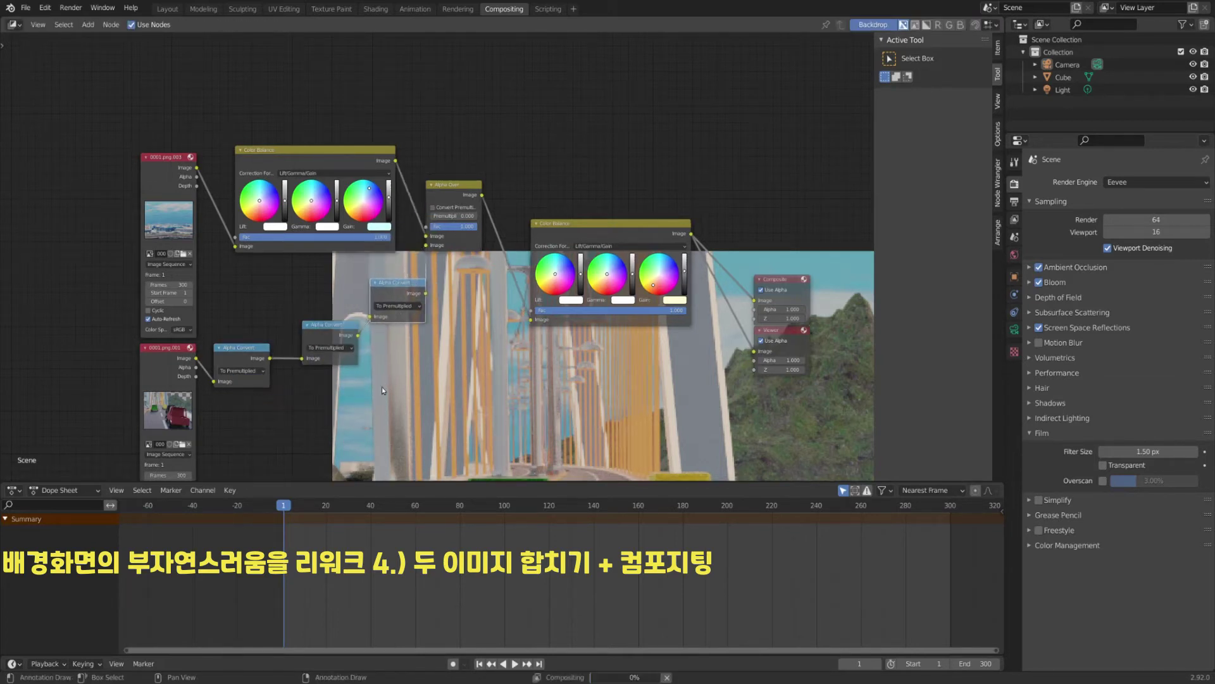
click(382, 387)
drag(429, 314, 416, 324)
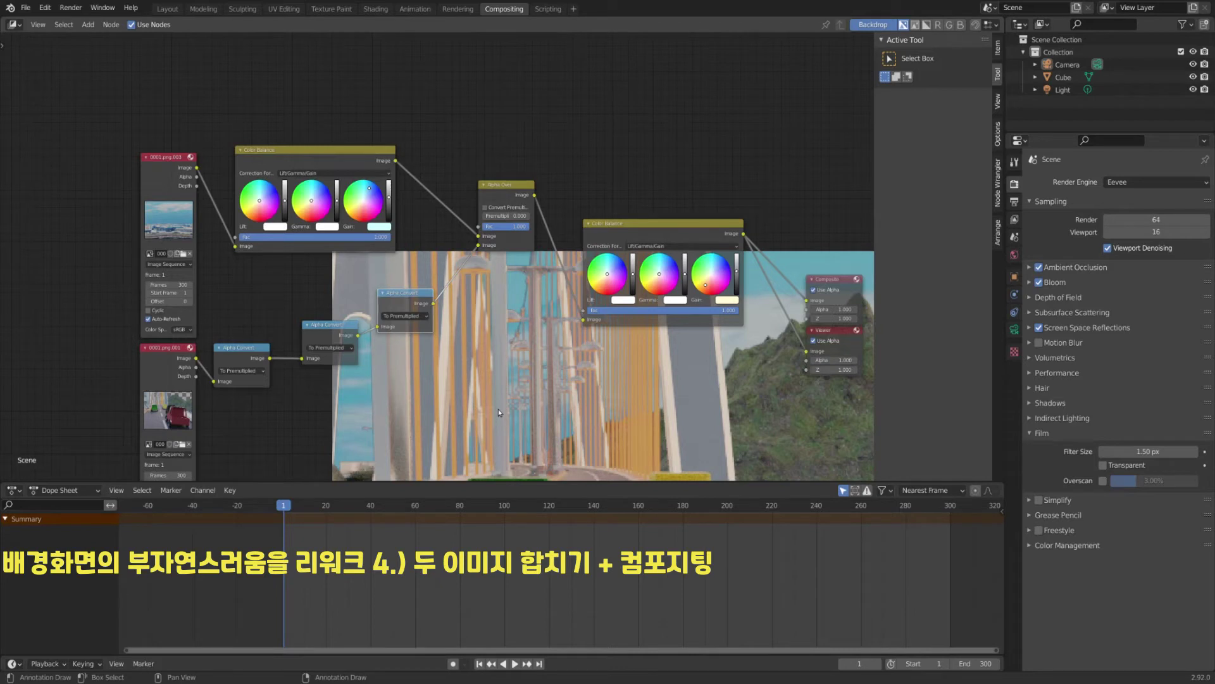
Mute and unmute the three chained Alpha Convert nodes to compare their combined effect, leaving all of them enabled.
key(m)
key(m)
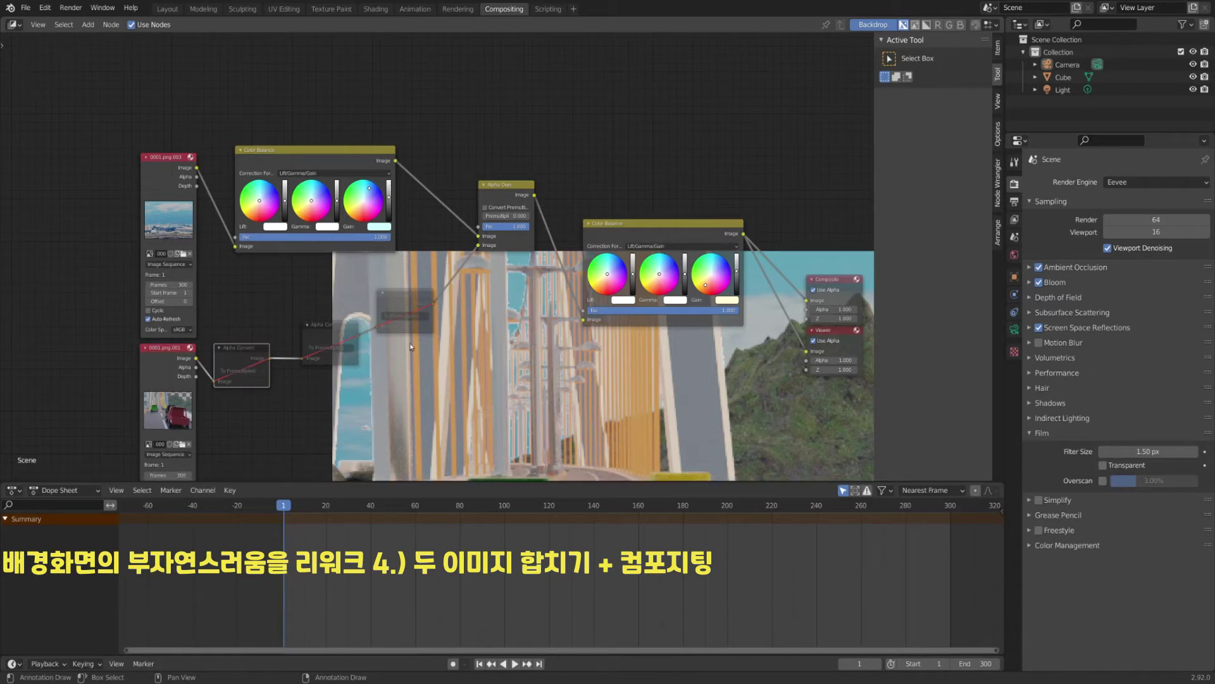
key(m)
key(m)
scroll(452, 430, down, 5)
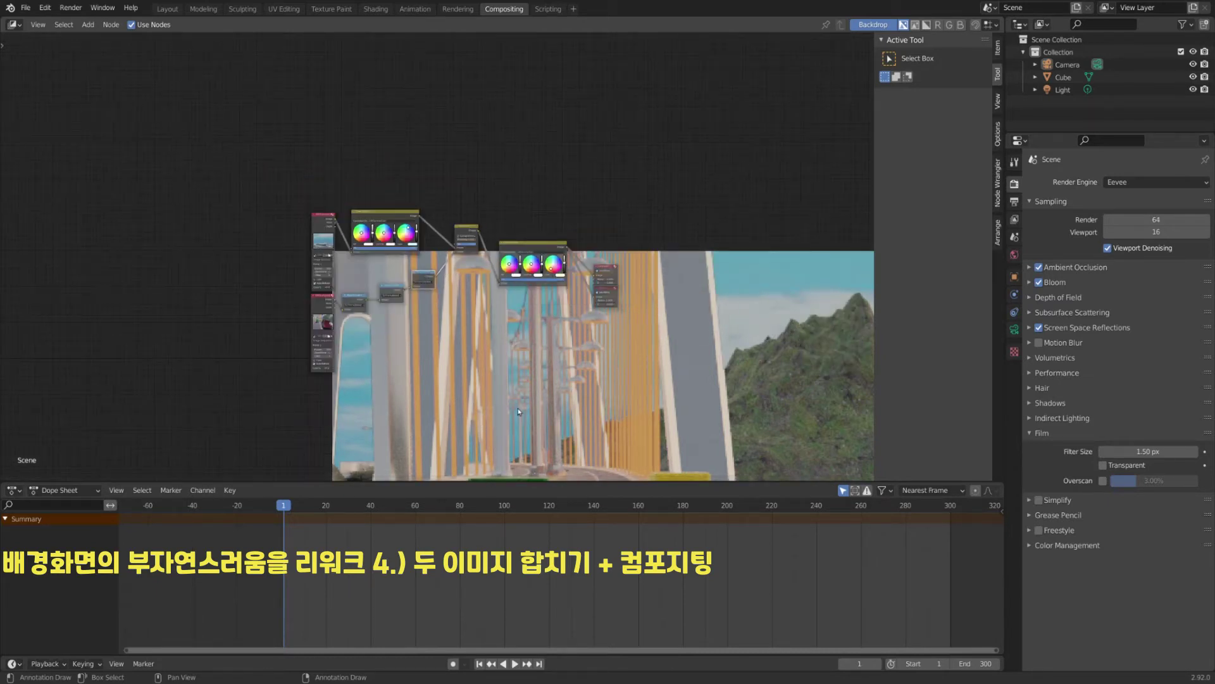
middle_drag(385, 326, 441, 280)
scroll(610, 386, up, 3)
Switch to File Explorer and open 0001.png from the Racing Youtube 5 Composited folder.
key(alt+Tab)
key(alt+Tab)
key(alt+Tab)
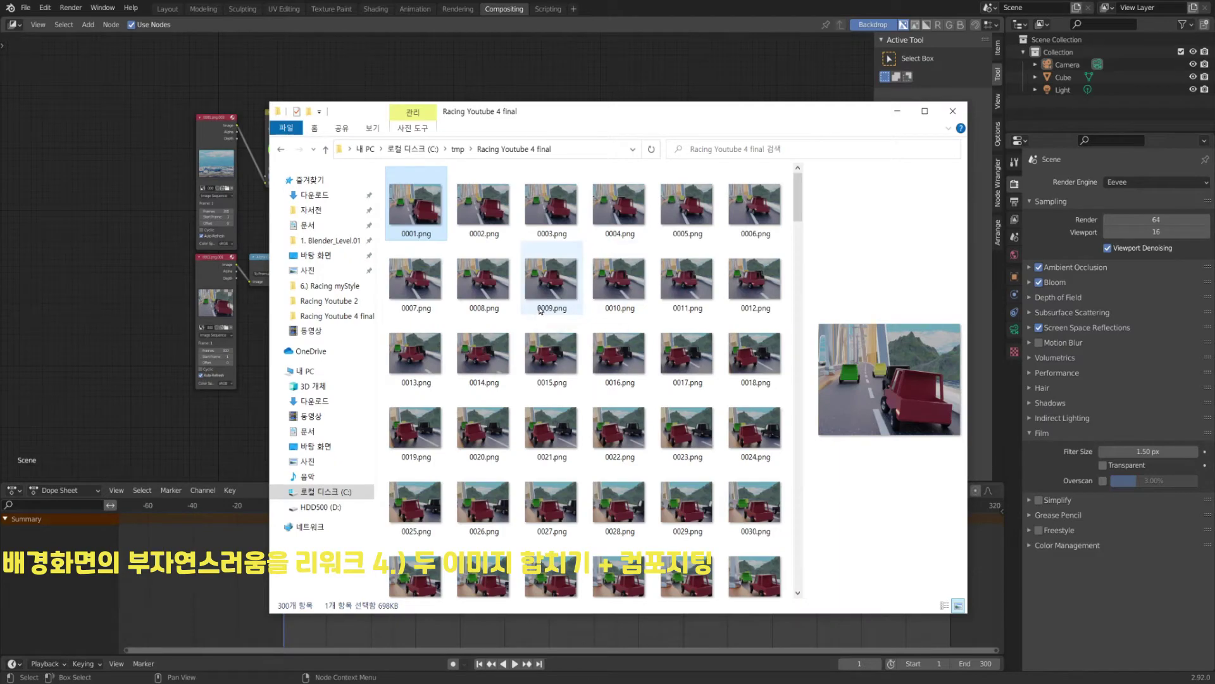
key(alt+Up)
double_click(454, 273)
double_click(417, 196)
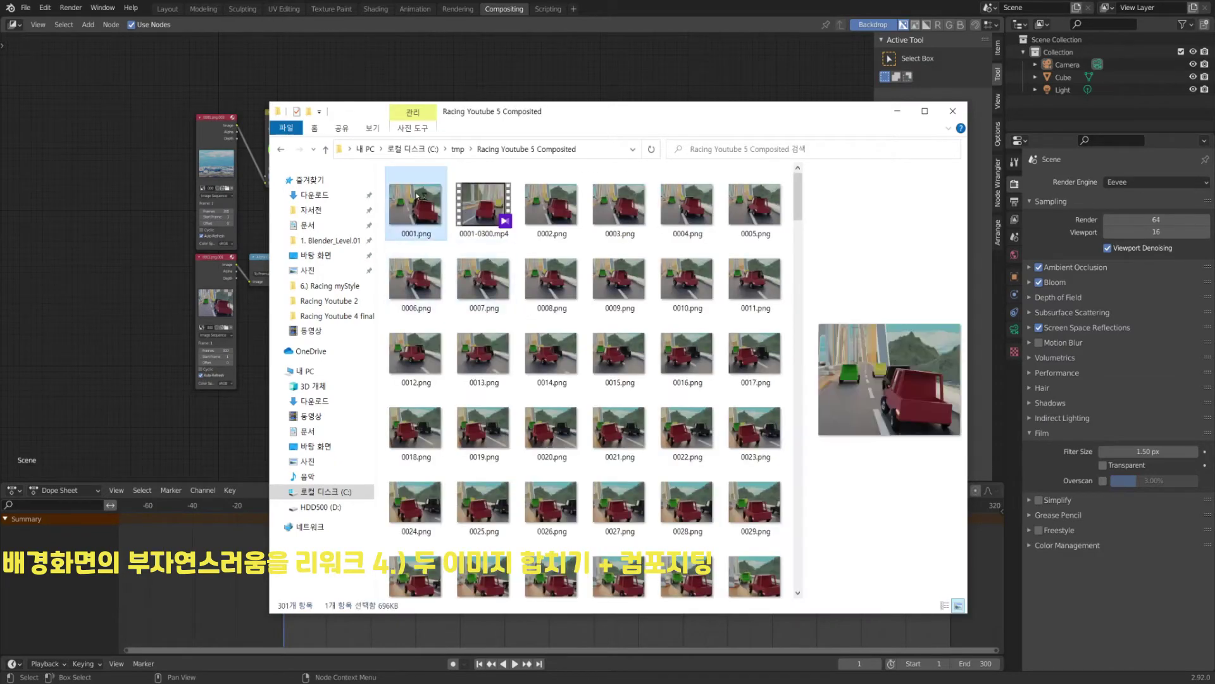
Advance through the composited frames to examine the background and colour tone, and close the image viewer.
key(Right)
key(Right)
key(Right)
key(Right)
key(Right)
key(Right)
key(Right)
key(Right)
key(Right)
key(Right)
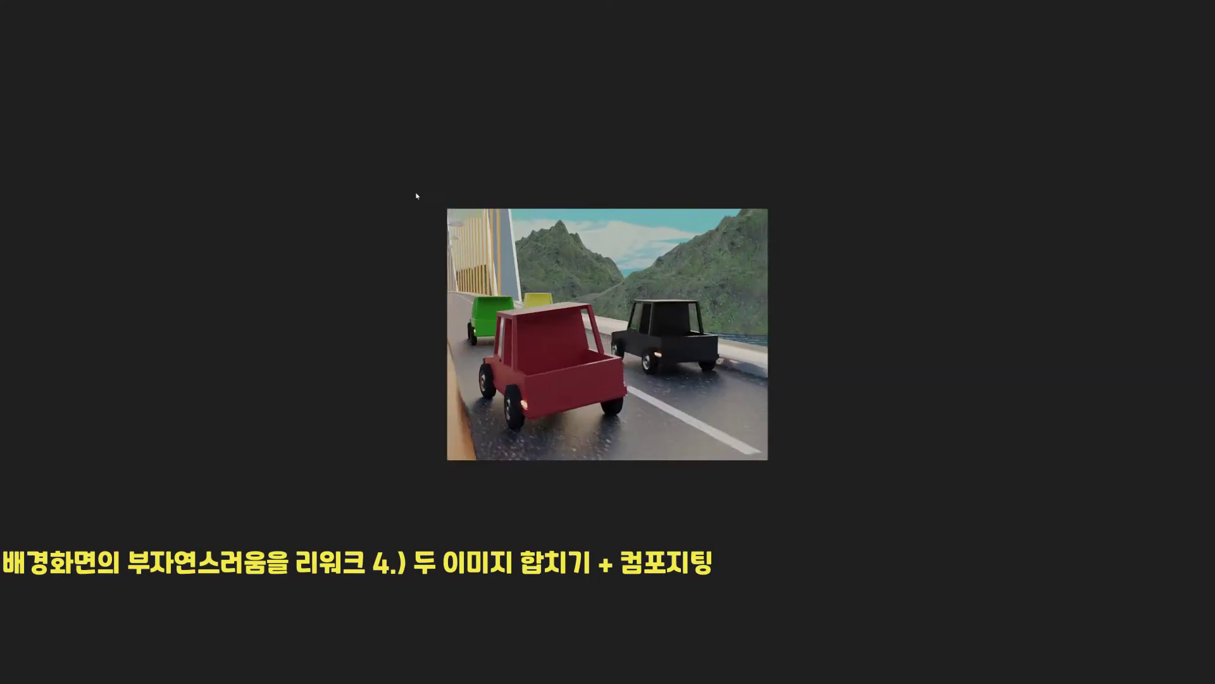
key(Right)
key(Right)
key(Right)
key(Right)
key(Right)
key(Right)
key(Right)
key(Right)
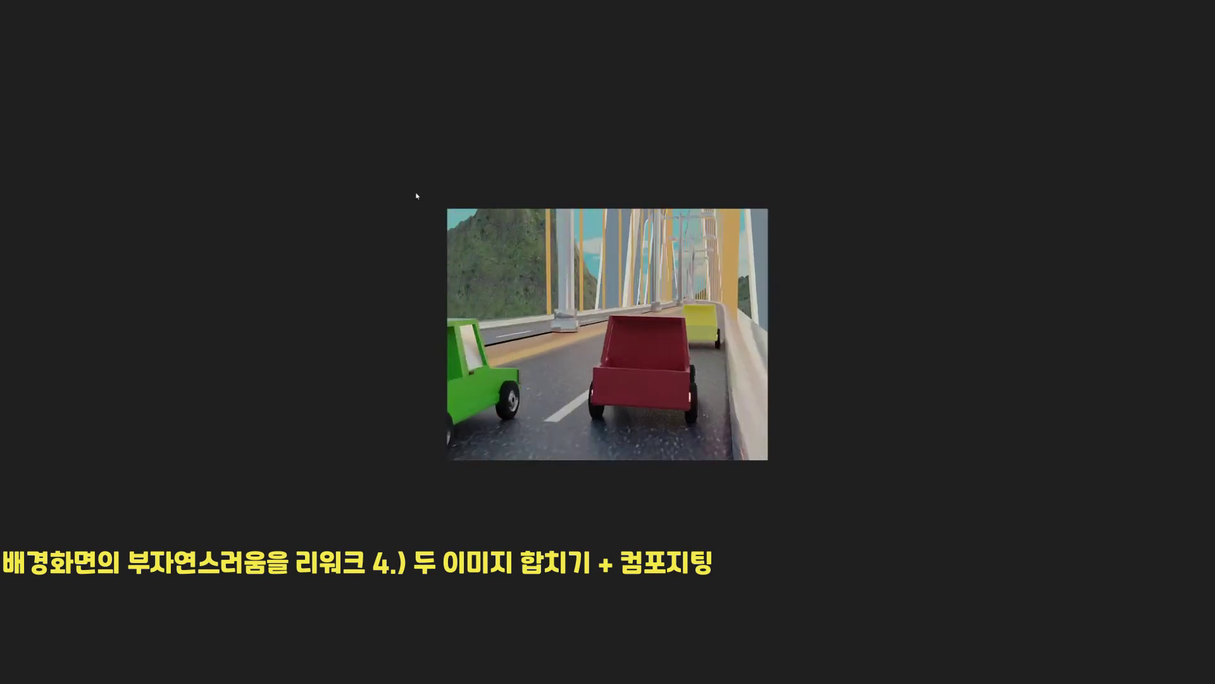
key(Right)
key(Right)
key(Right)
key(Right)
key(Right)
key(Right)
key(Right)
key(Right)
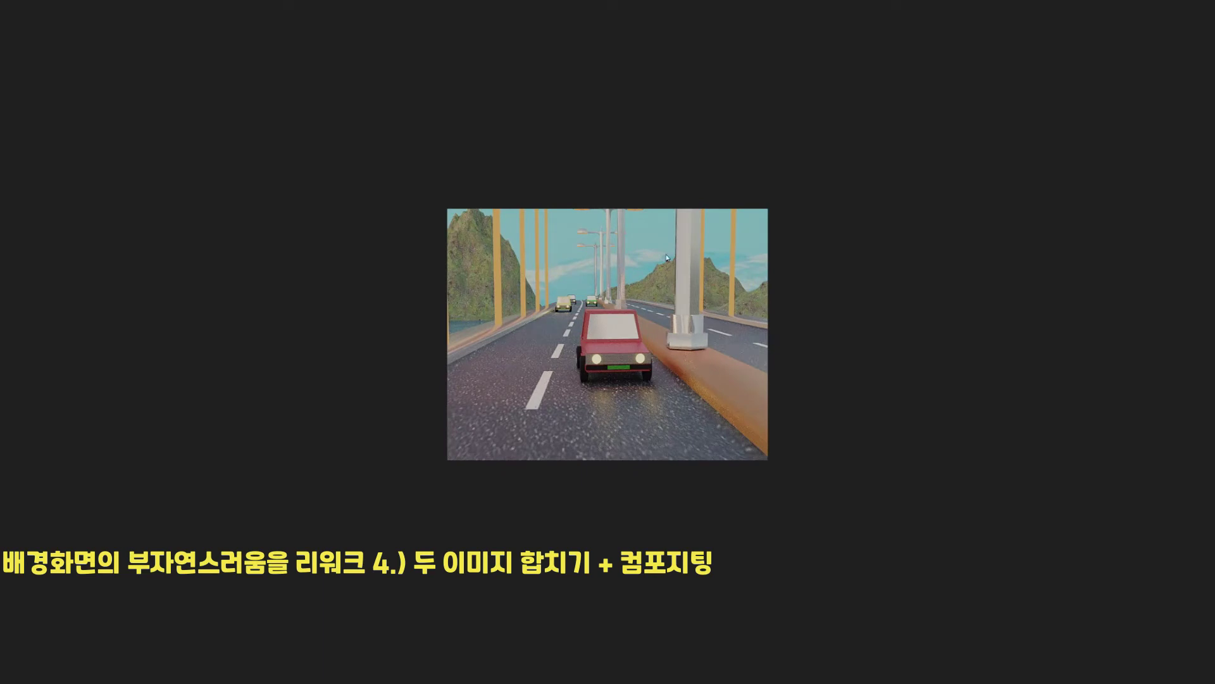
key(Escape)
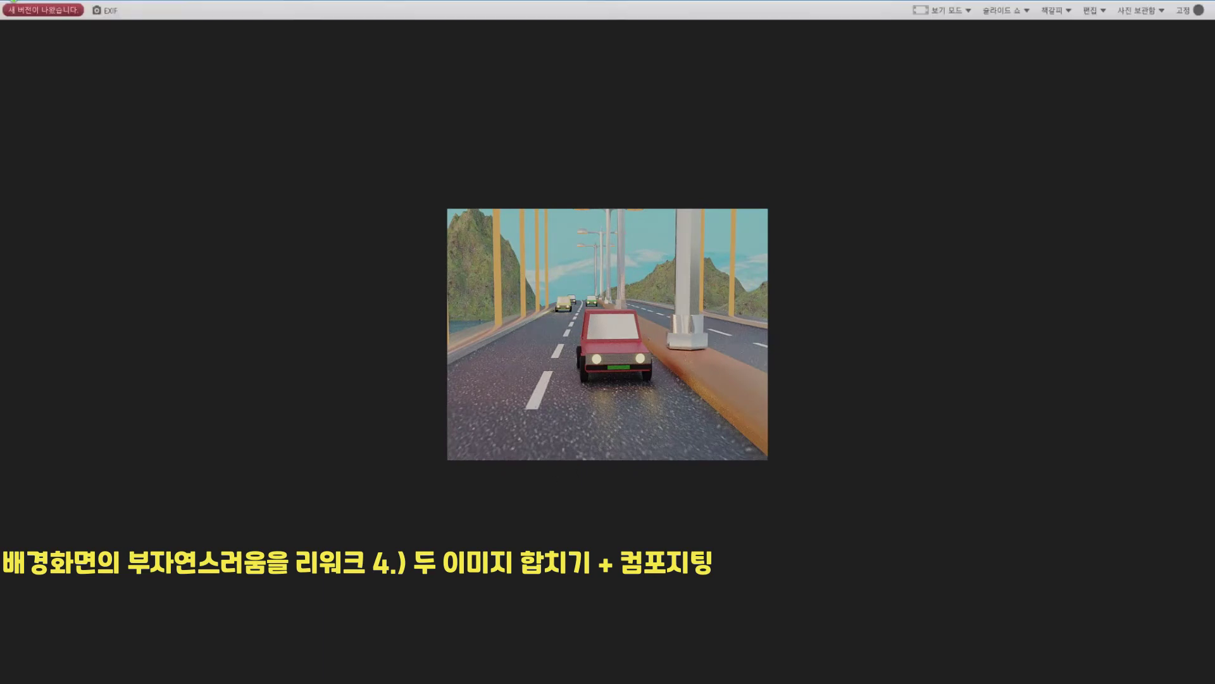
key(alt+F4)
Play 0001-0300.mp4 from the composited folder to review the animation, replay it once, and close the player.
click(482, 204)
key(Return)
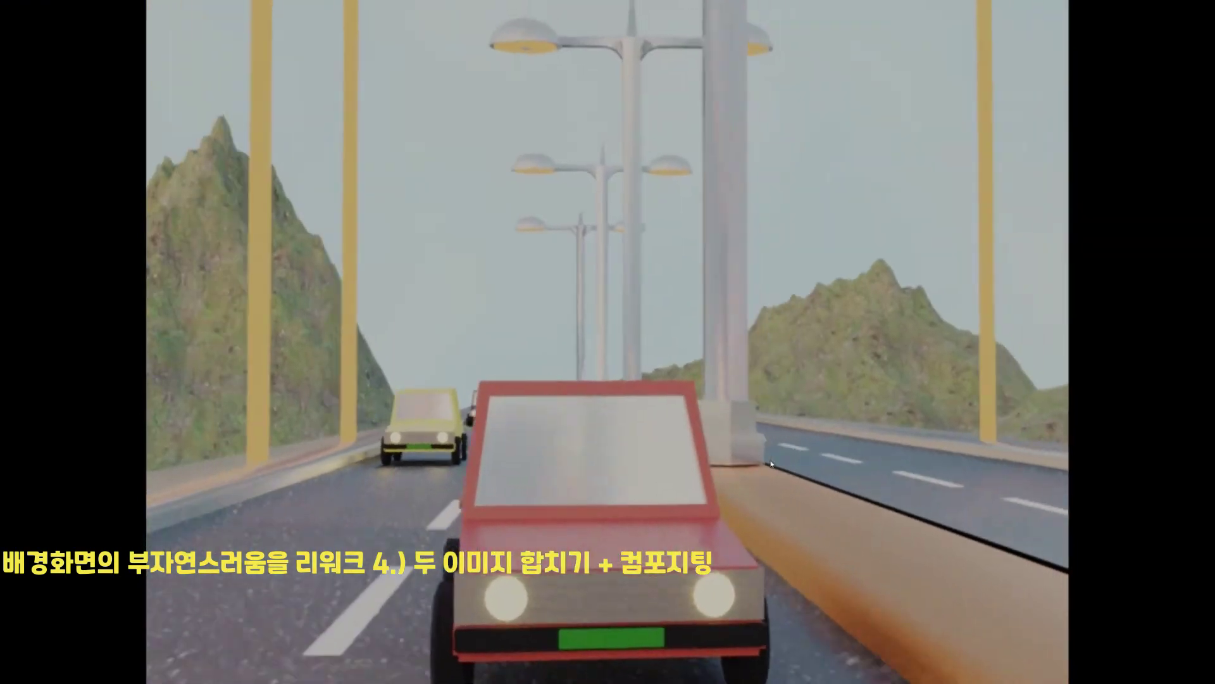
click(769, 459)
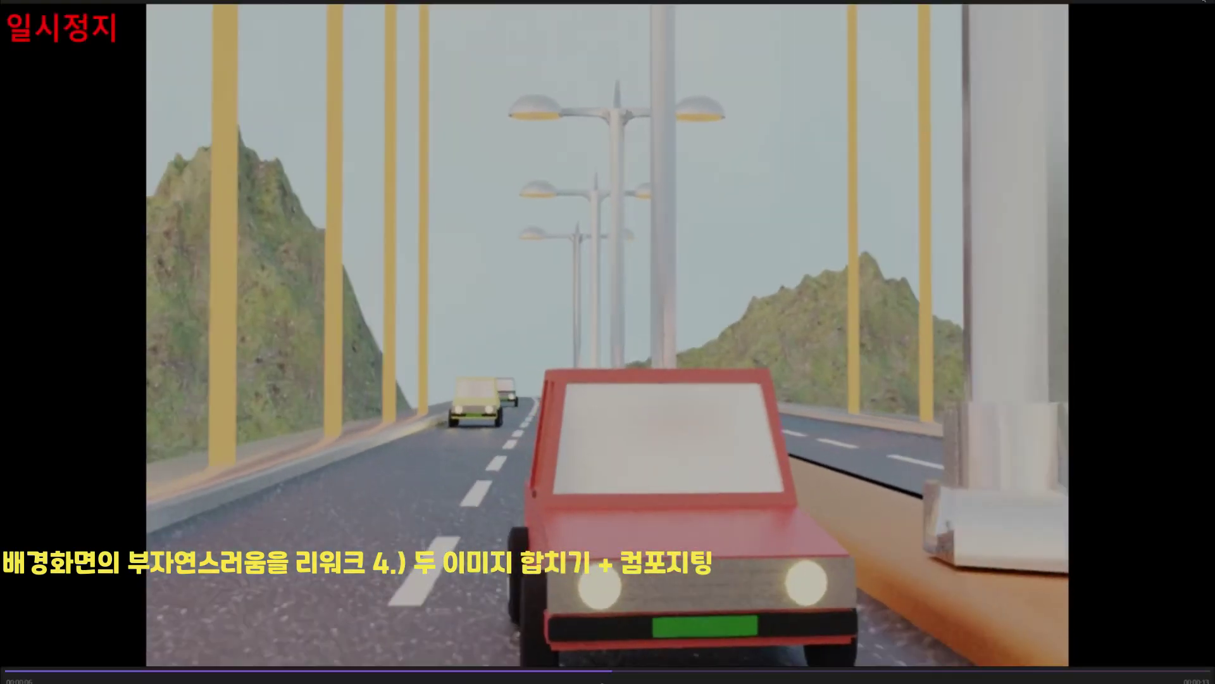
click(1203, 1)
double_click(485, 212)
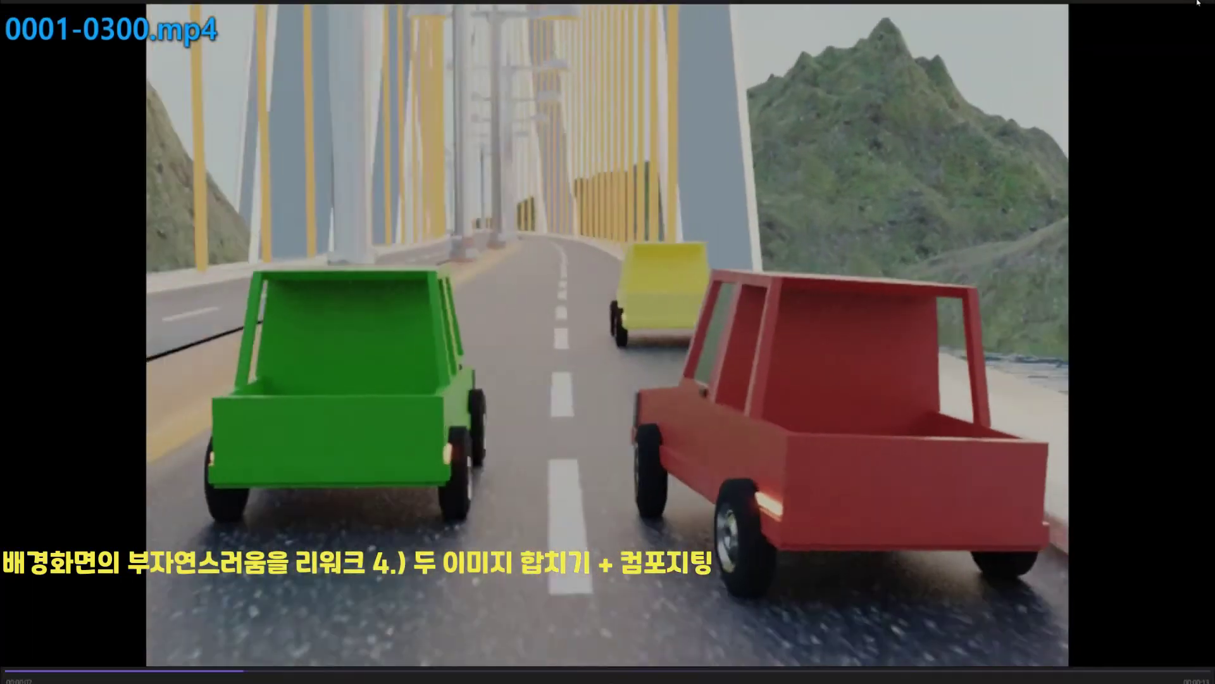
click(1198, 3)
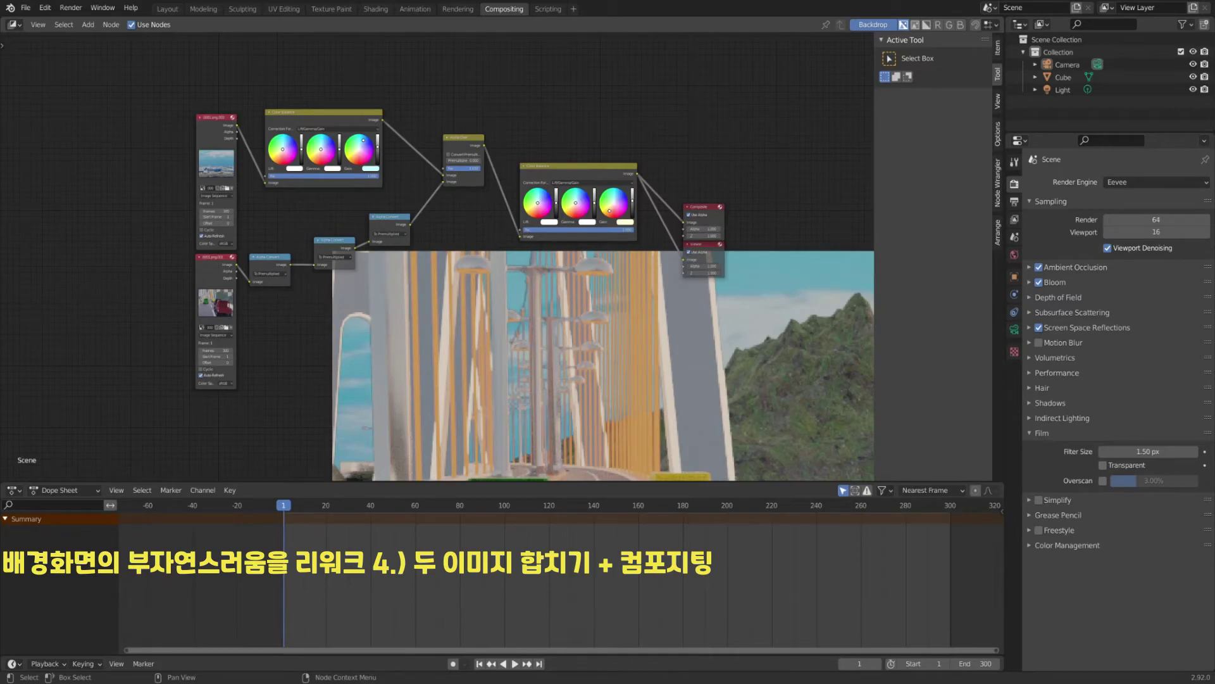
Bring up the Blender file whose video sequencer holds the Racing Youtube 5 Composited image strip.
click(630, 366)
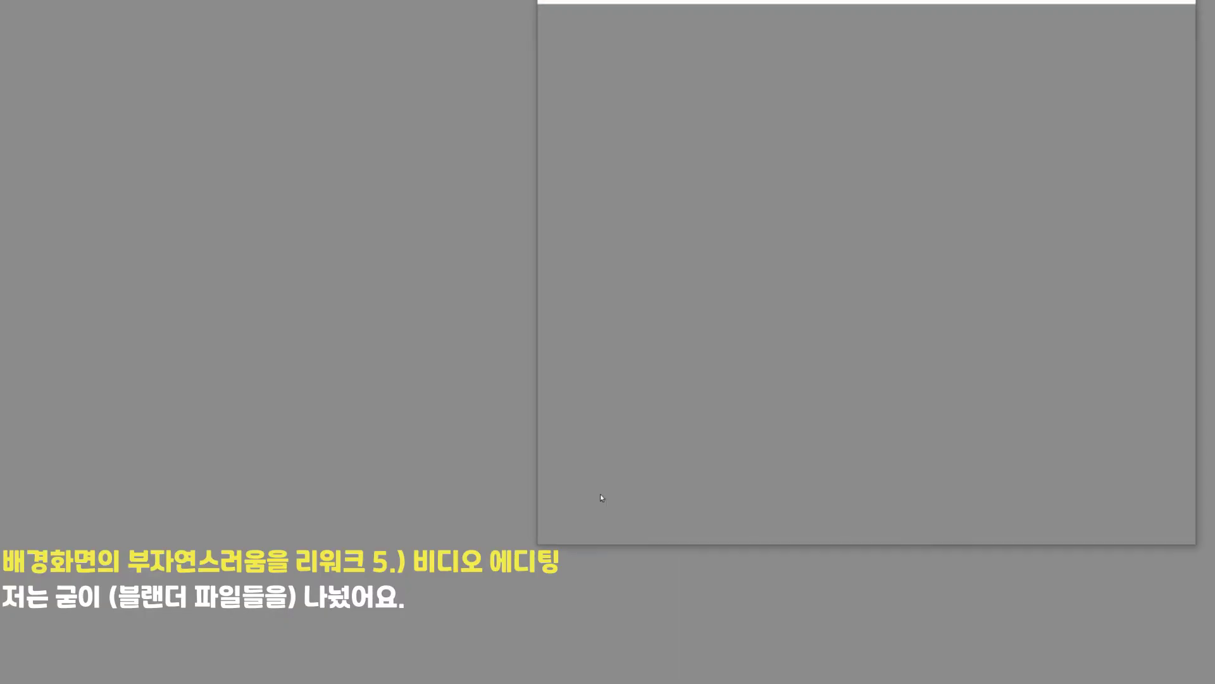
key(Escape)
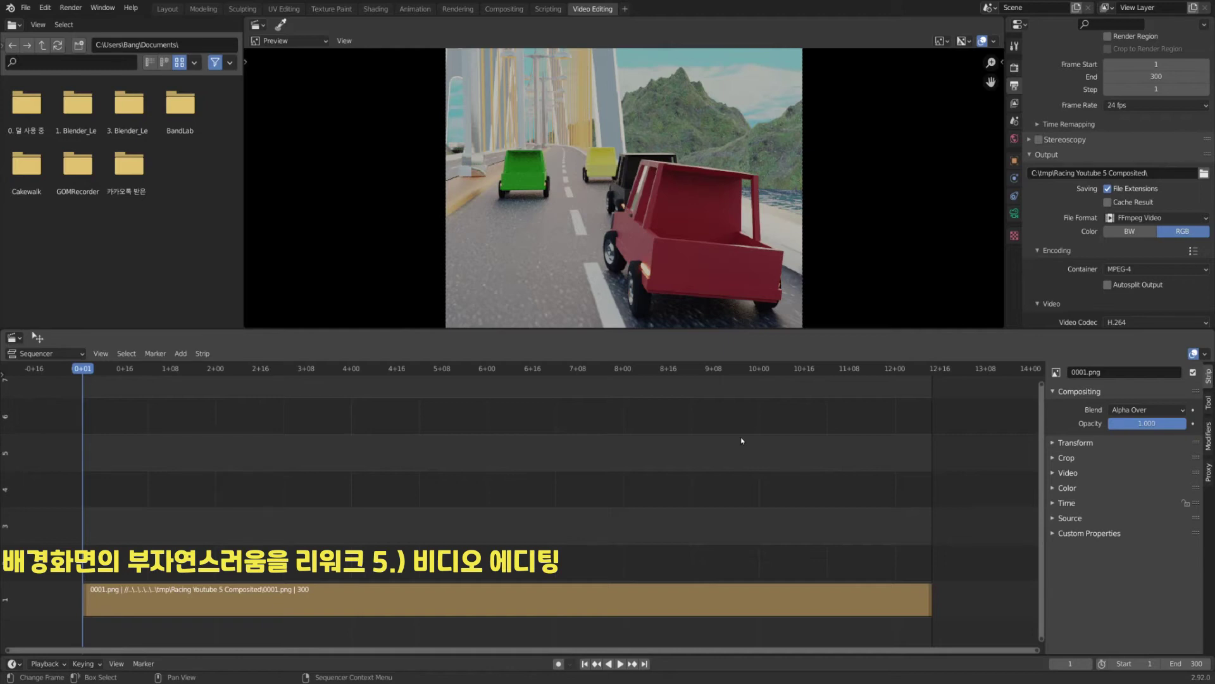
Remove the image strip, close the existing Blender file without saving, and start a new Blender session.
key(a)
key(Delete)
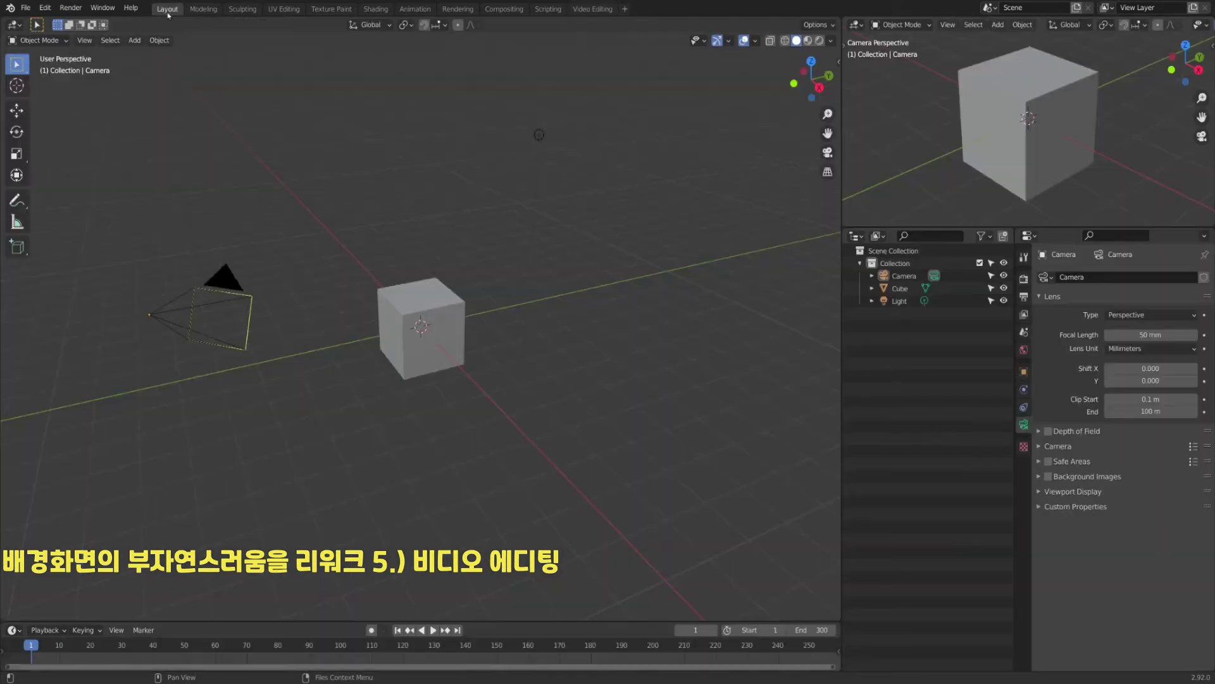
click(167, 9)
key(ctrl+q)
click(629, 362)
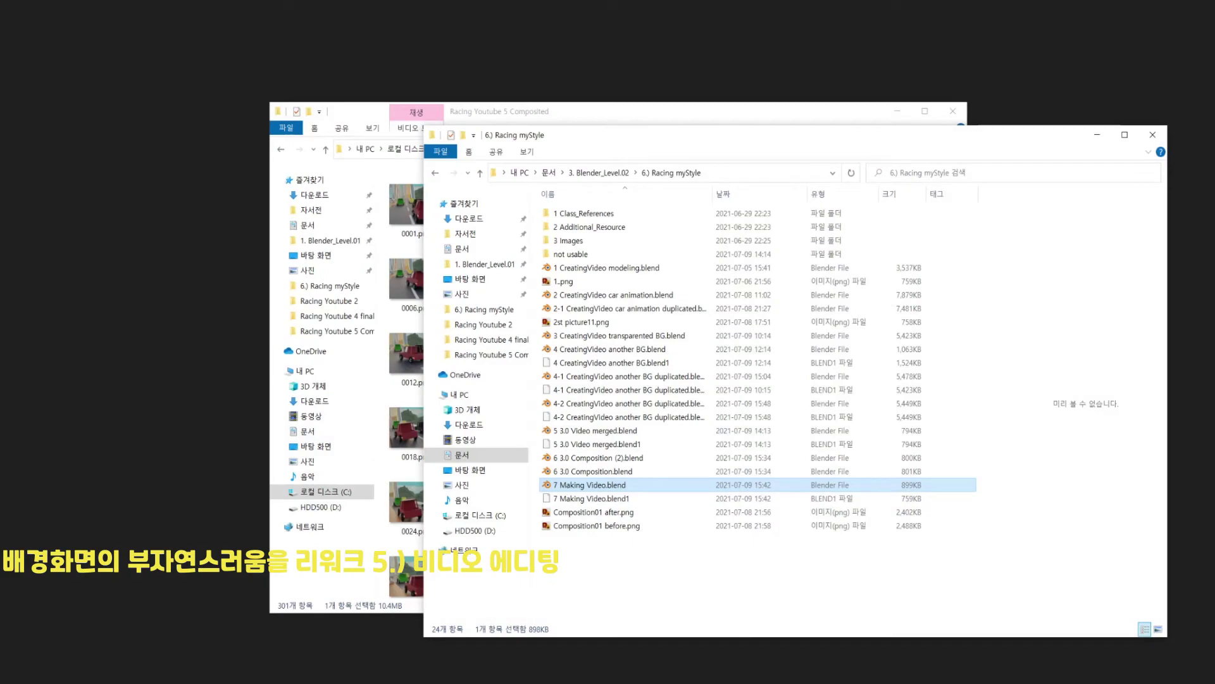
right_click(366, 672)
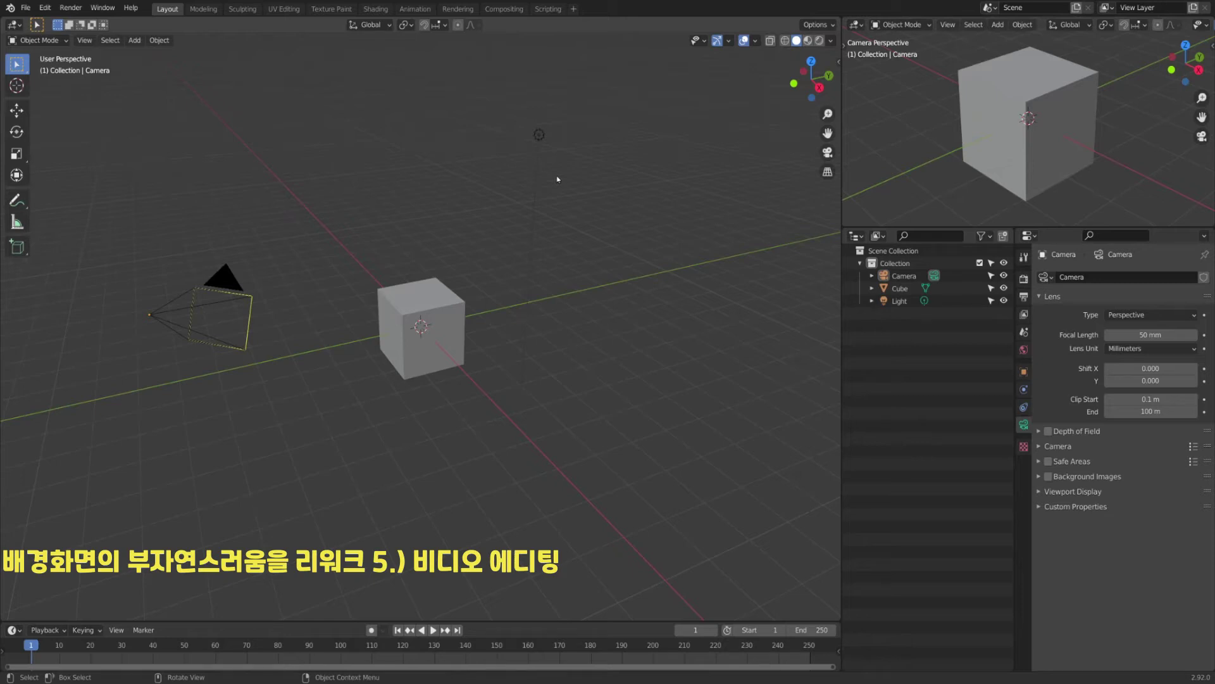
Add a Video Editing workspace to the new Blender file.
click(573, 9)
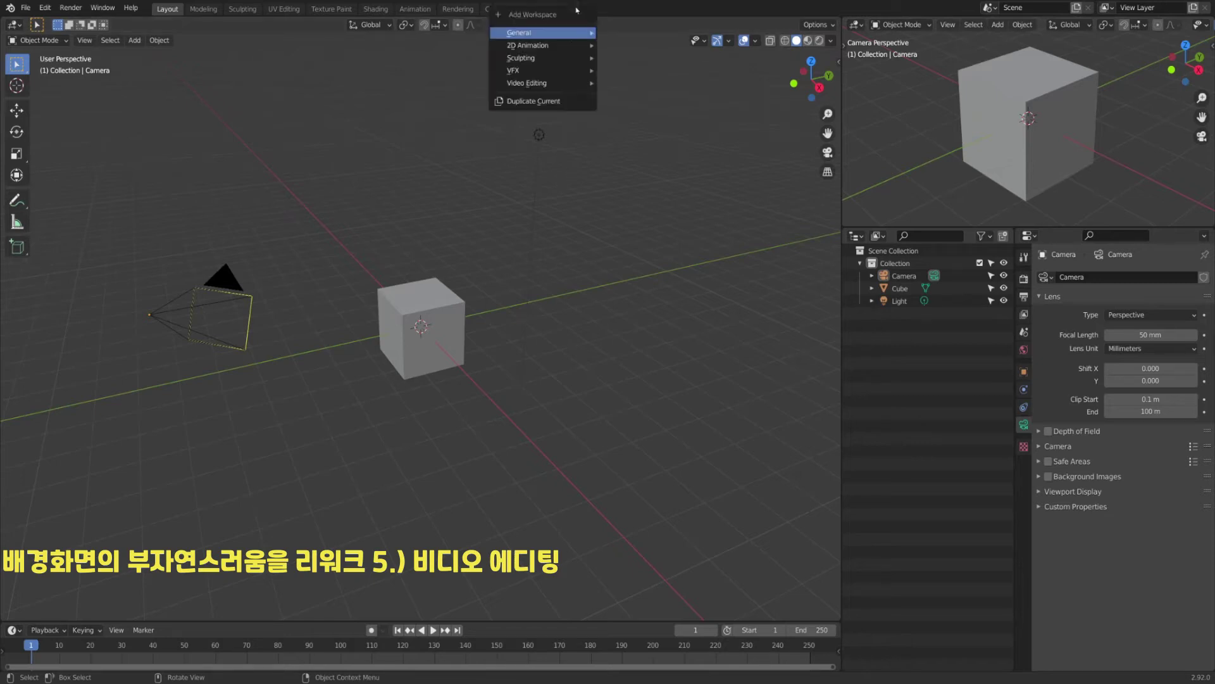
mouse_move(565, 85)
click(633, 95)
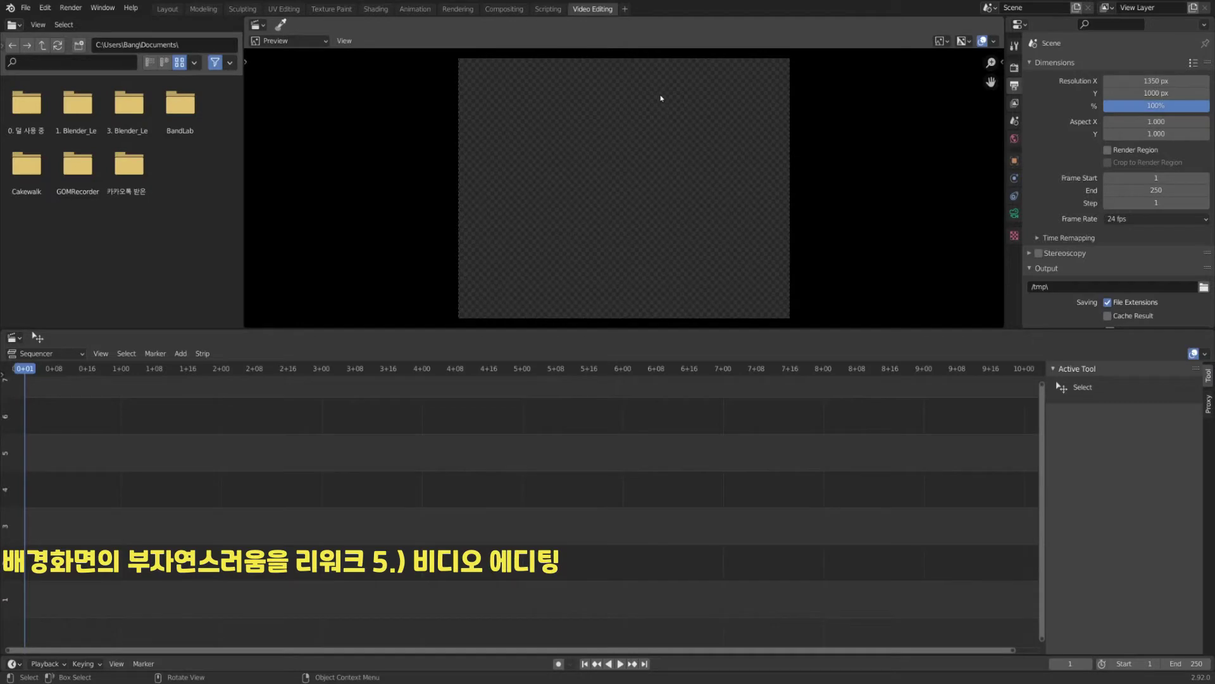
Add all frames from C:\tmp\Racing Youtube 5 Composited to the sequencer as an image sequence strip.
click(180, 353)
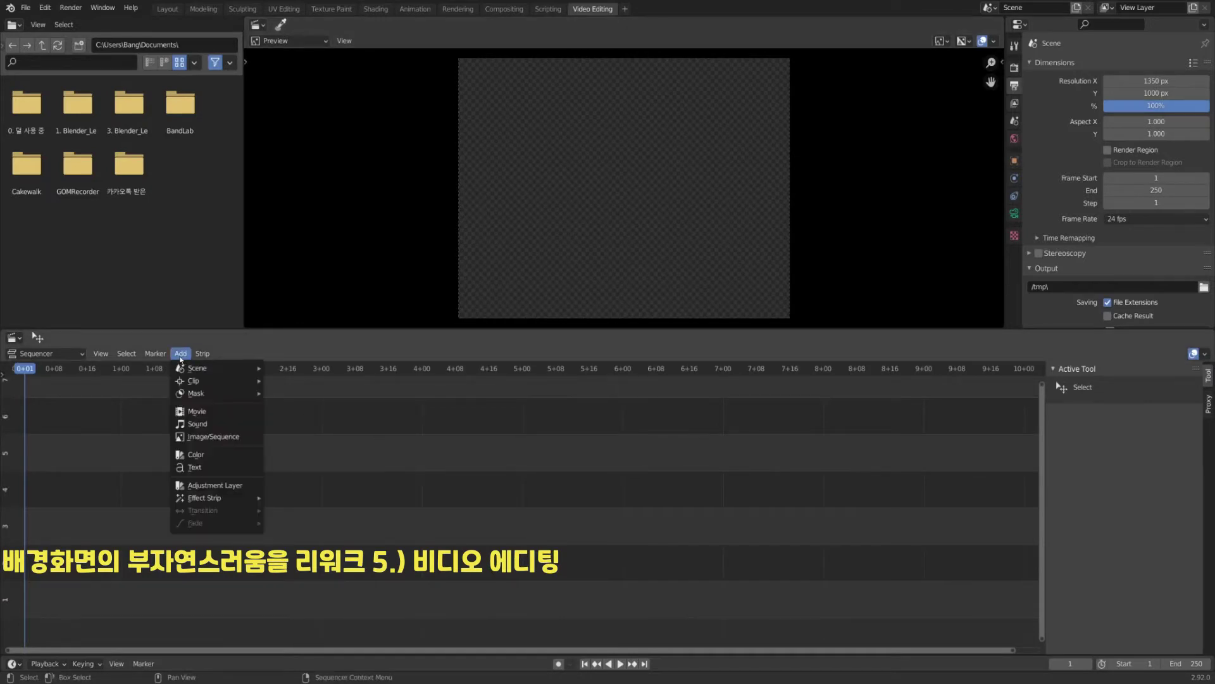
click(198, 442)
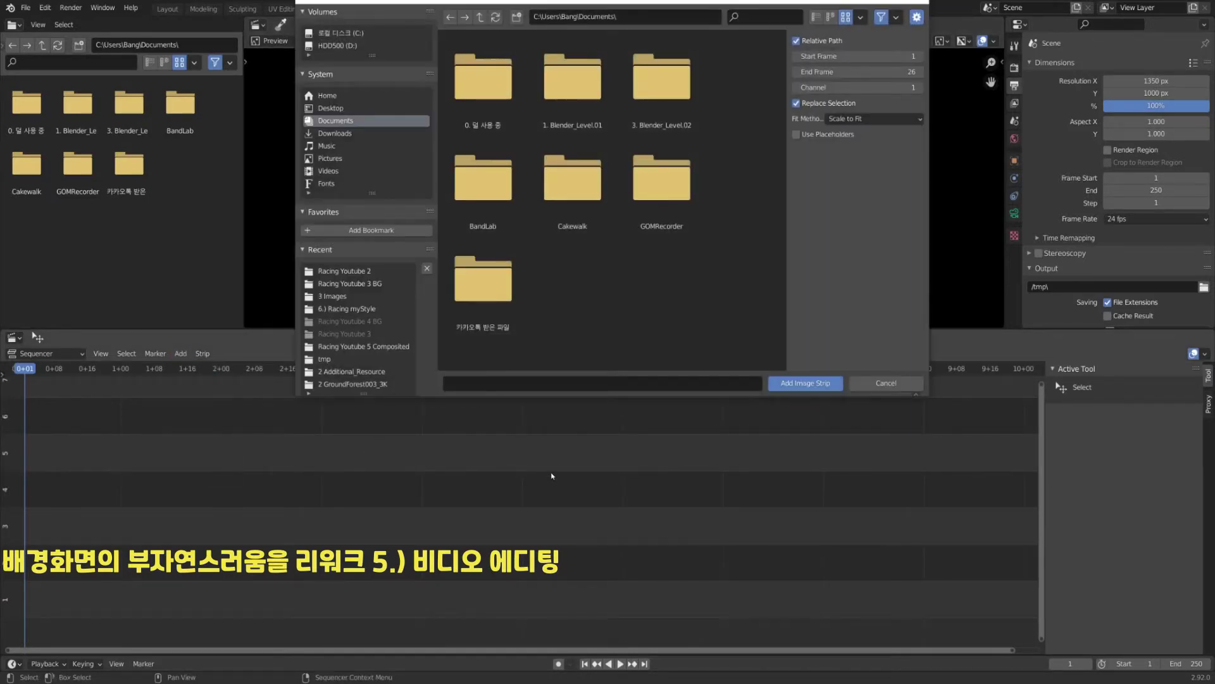
click(334, 33)
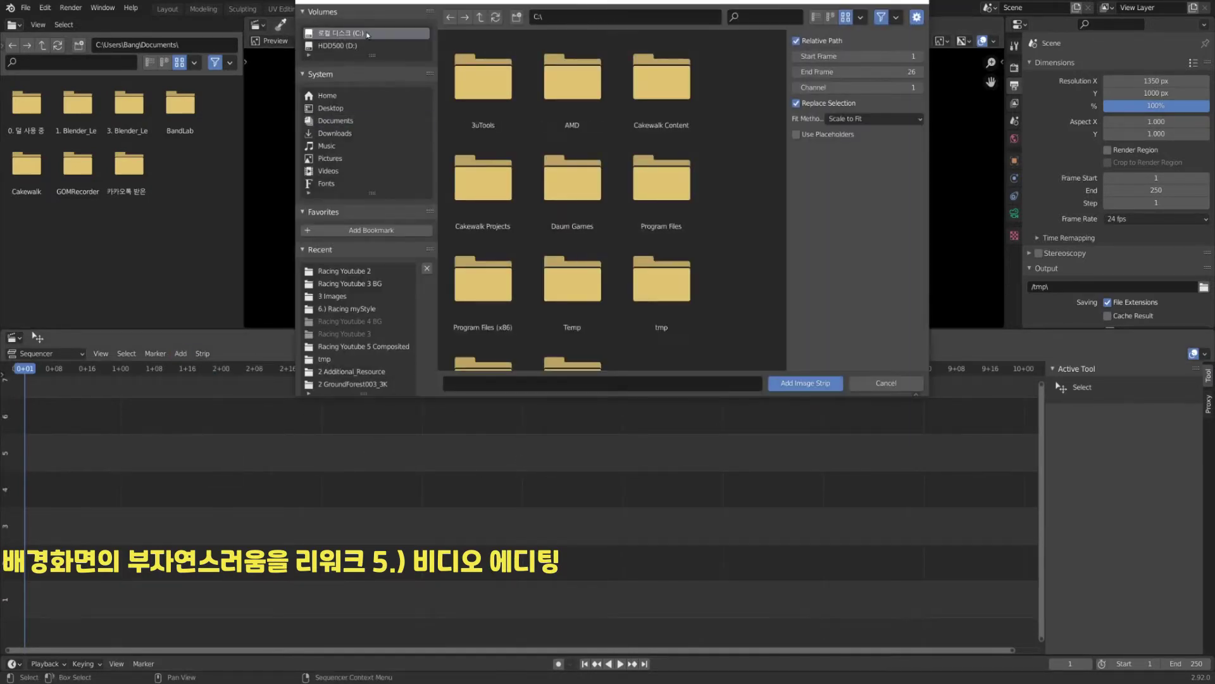
double_click(665, 295)
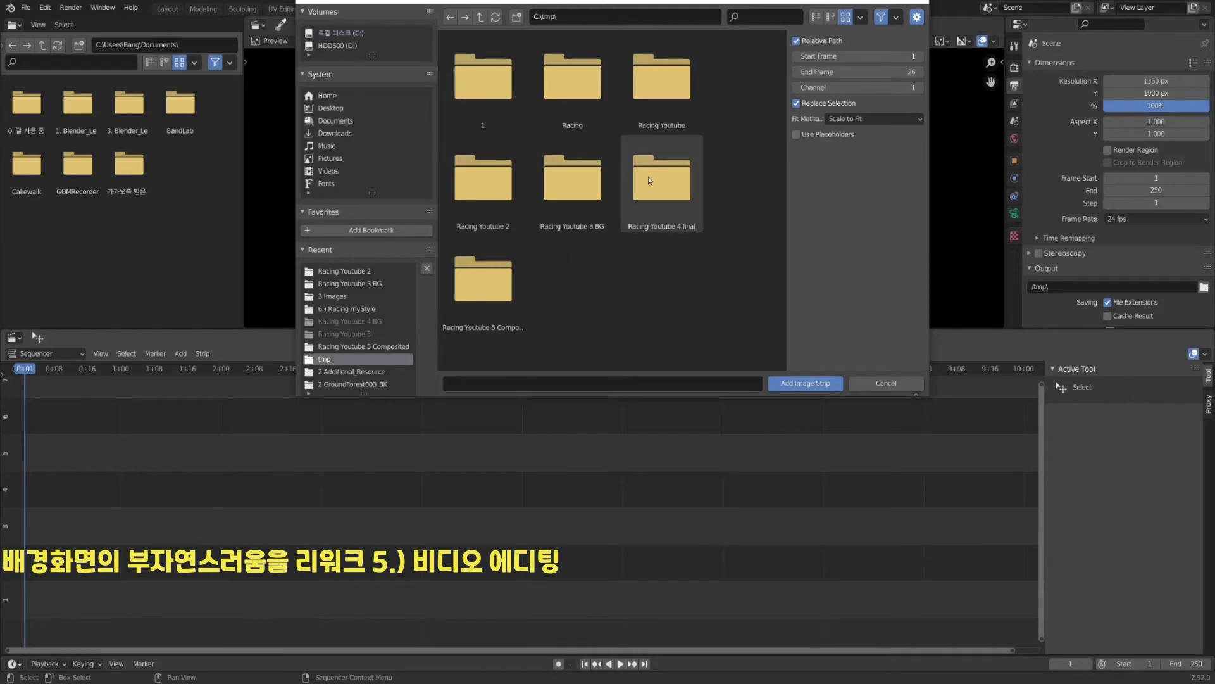
double_click(483, 278)
click(483, 79)
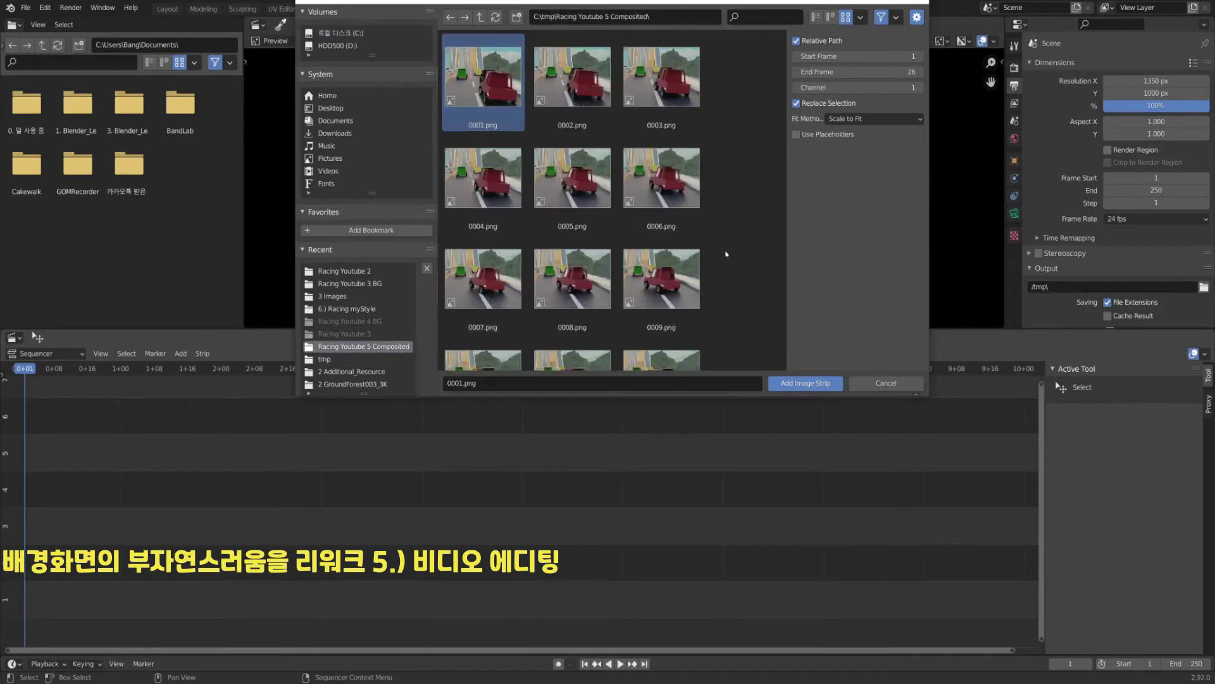
key(a)
click(805, 382)
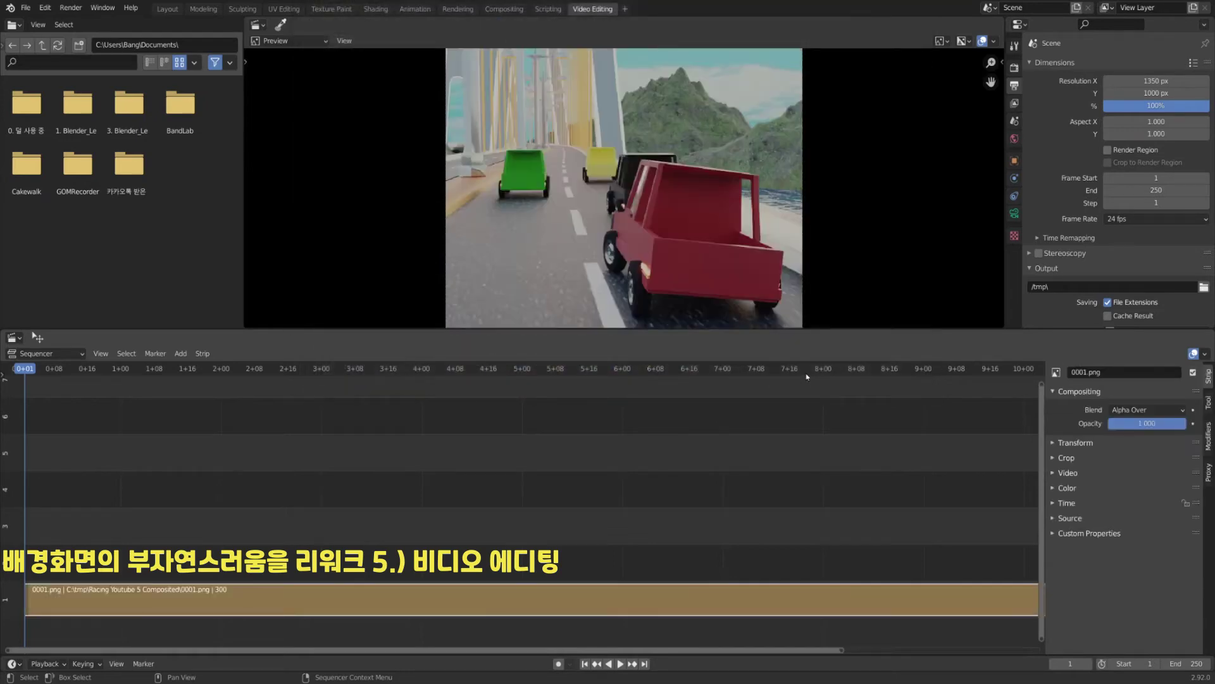
Set the scene's end frame to 300 to match the image strip's length.
scroll(720, 505, down, 5)
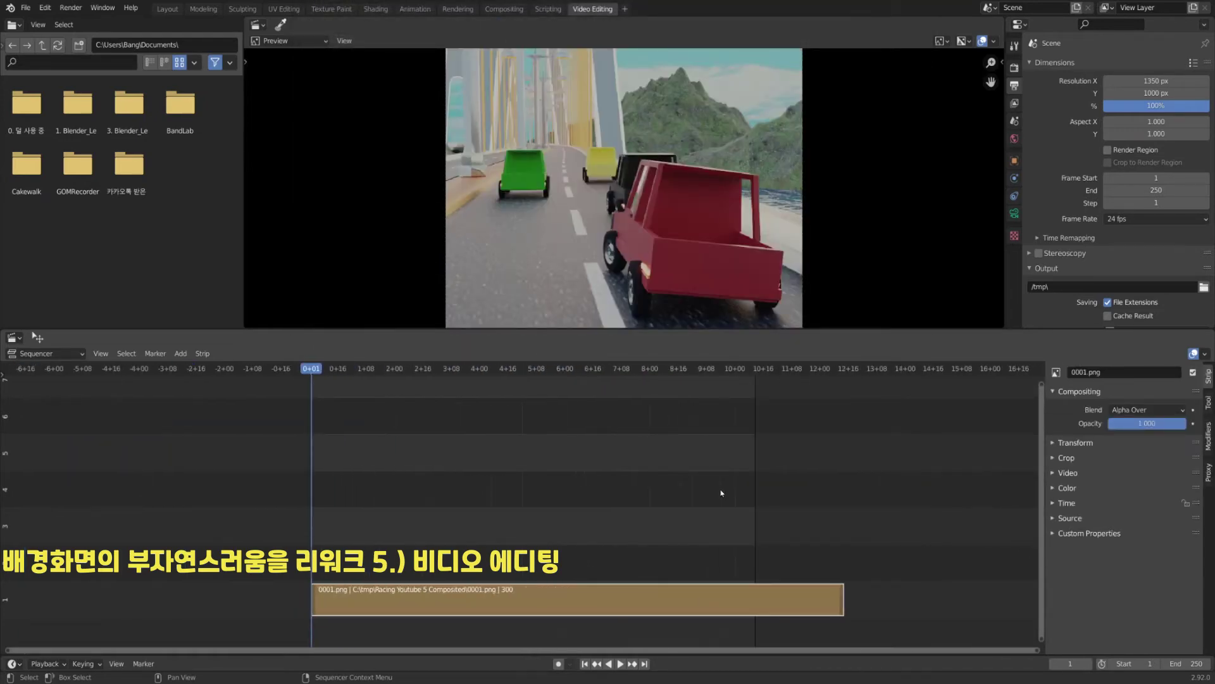
scroll(720, 491, up, 5)
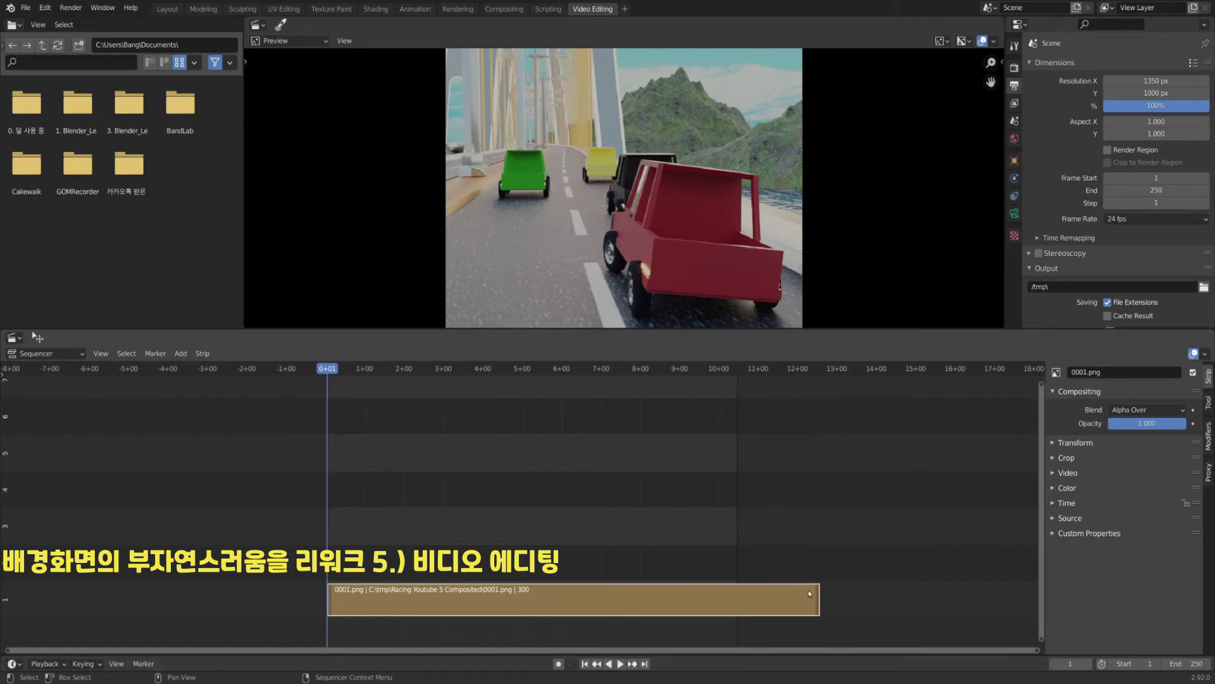
click(1156, 190)
text(300)
key(Return)
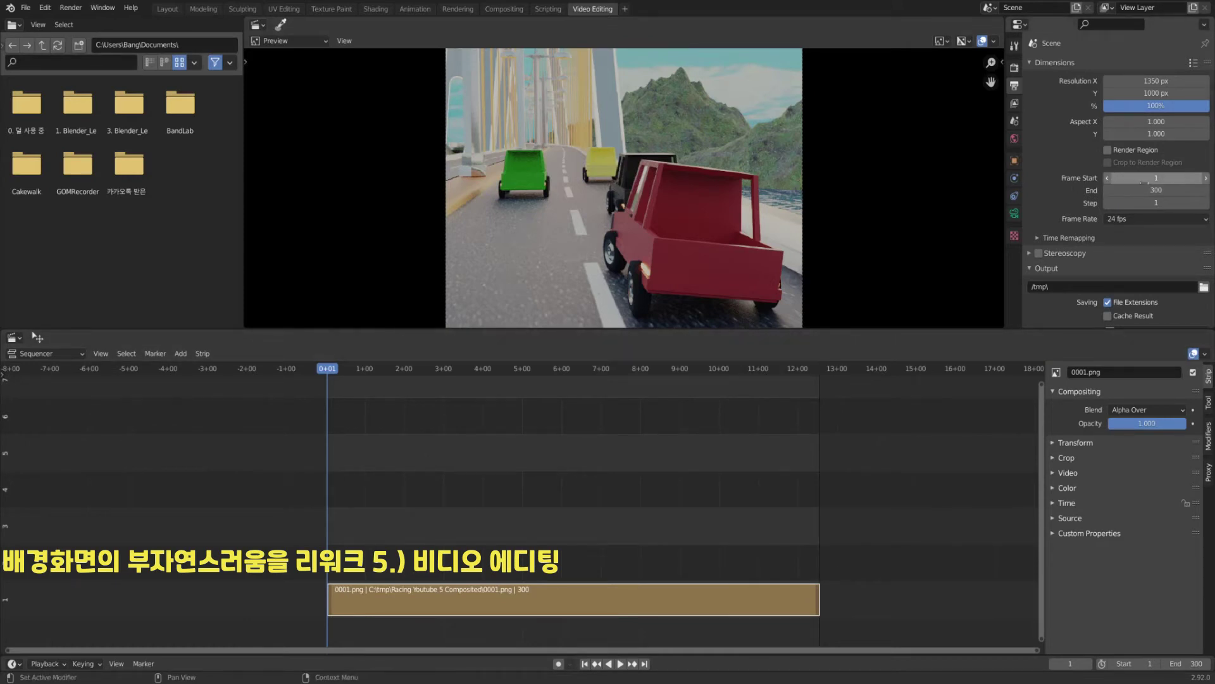
Set the output file format to FFmpeg Video.
click(1156, 105)
scroll(1114, 190, down, 5)
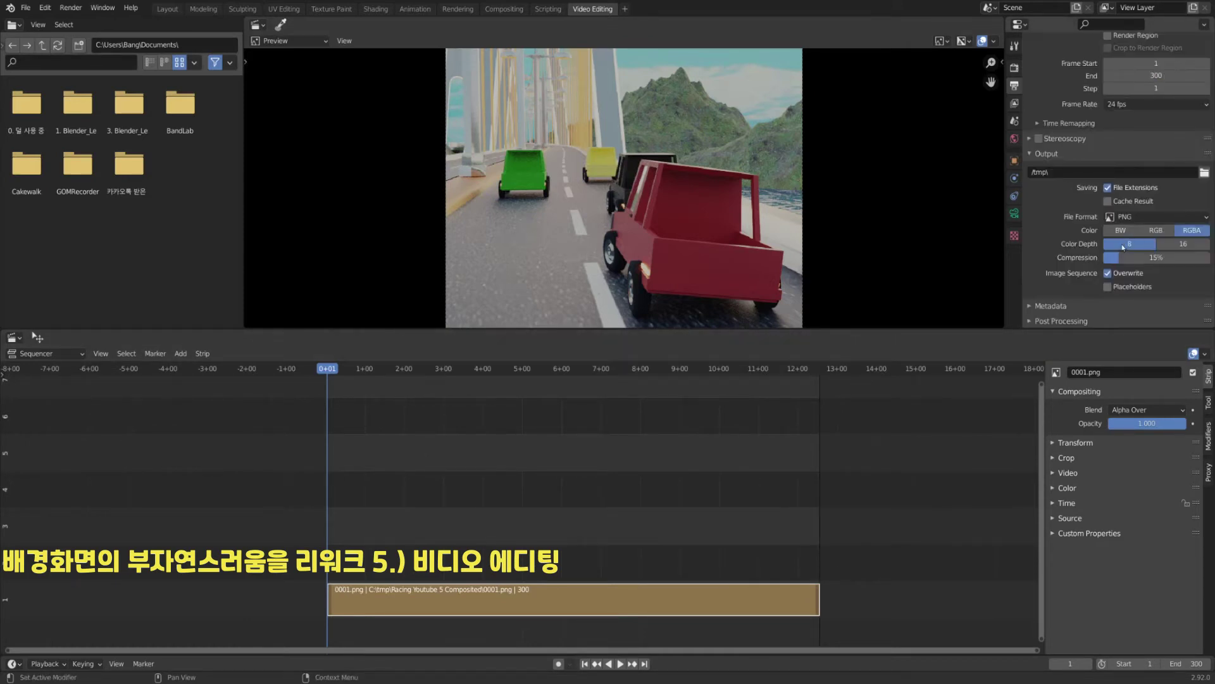
click(1156, 217)
click(1171, 279)
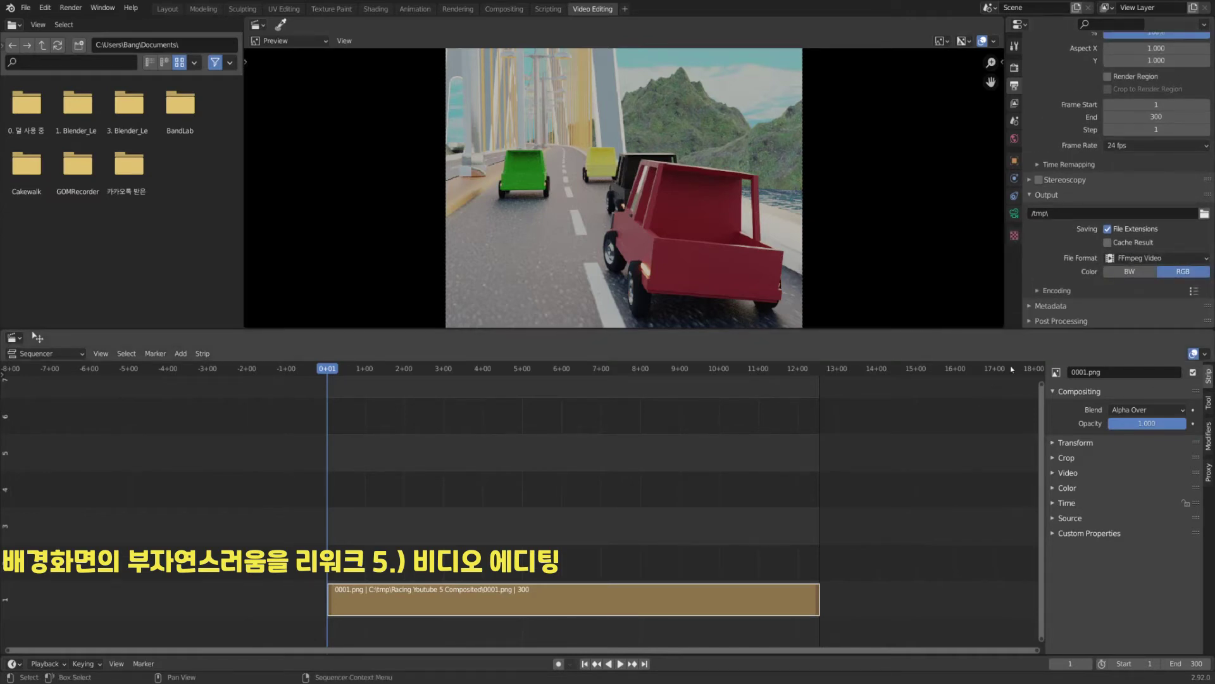
Expand the encoding settings and choose MPEG-4 as the container for the FFmpeg video.
click(1056, 289)
scroll(1099, 236, down, 4)
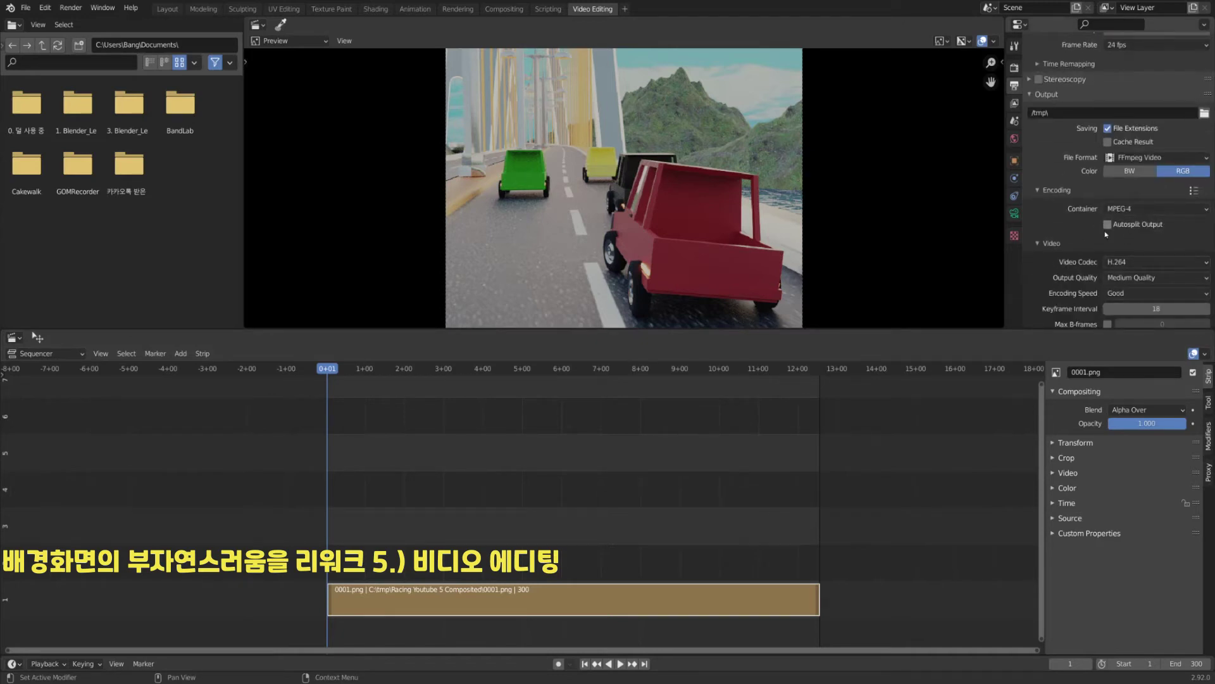
click(1148, 158)
click(1149, 166)
click(1133, 209)
click(1134, 211)
scroll(1124, 252, up, 7)
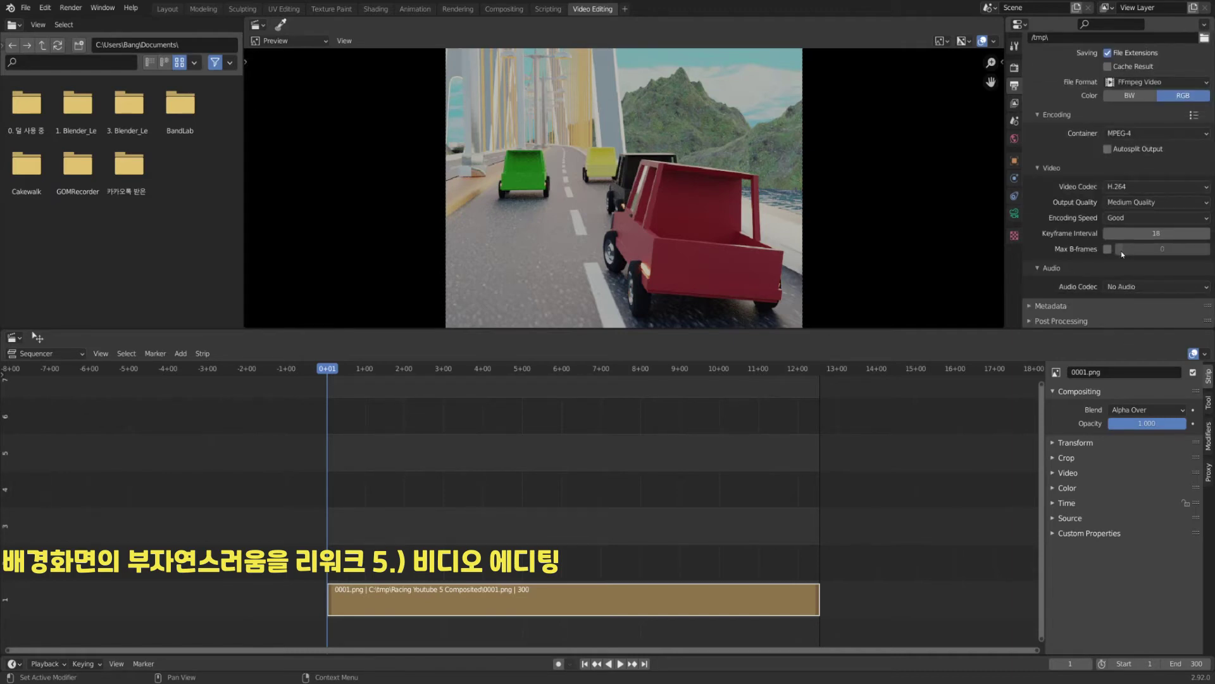
Render the animation, select 0001-0300.mp4 in the tmp folder in File Explorer meanwhile, and close the finished render window.
click(855, 490)
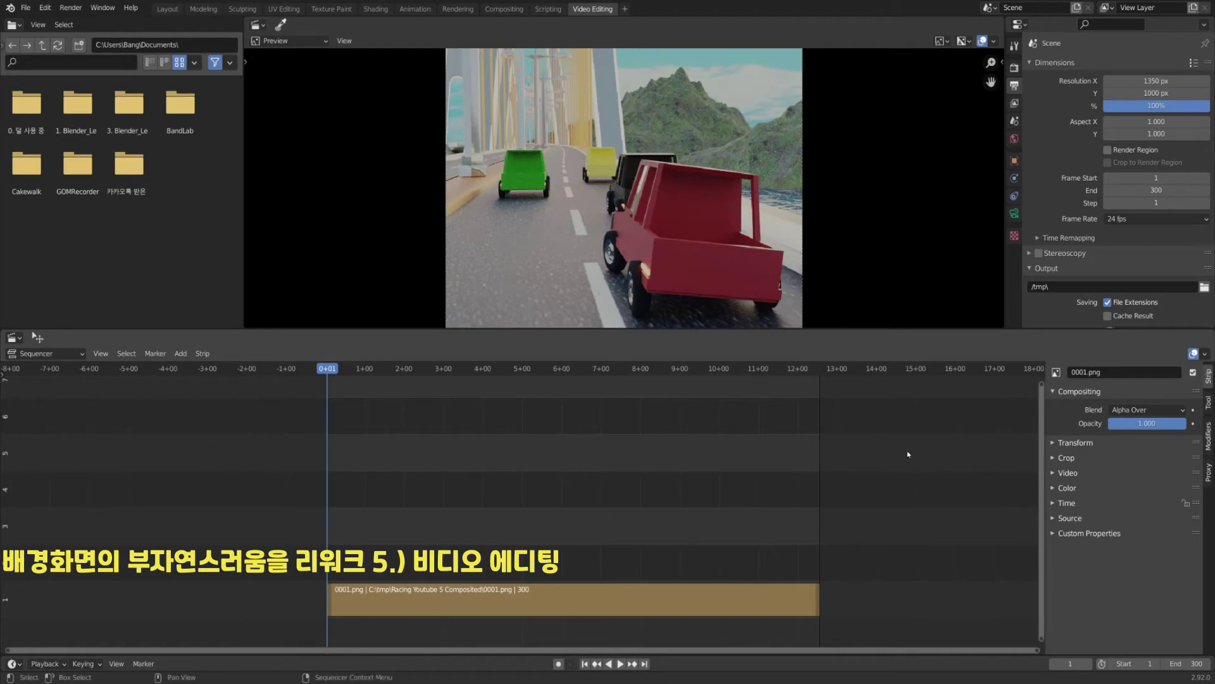
key(ctrl+F12)
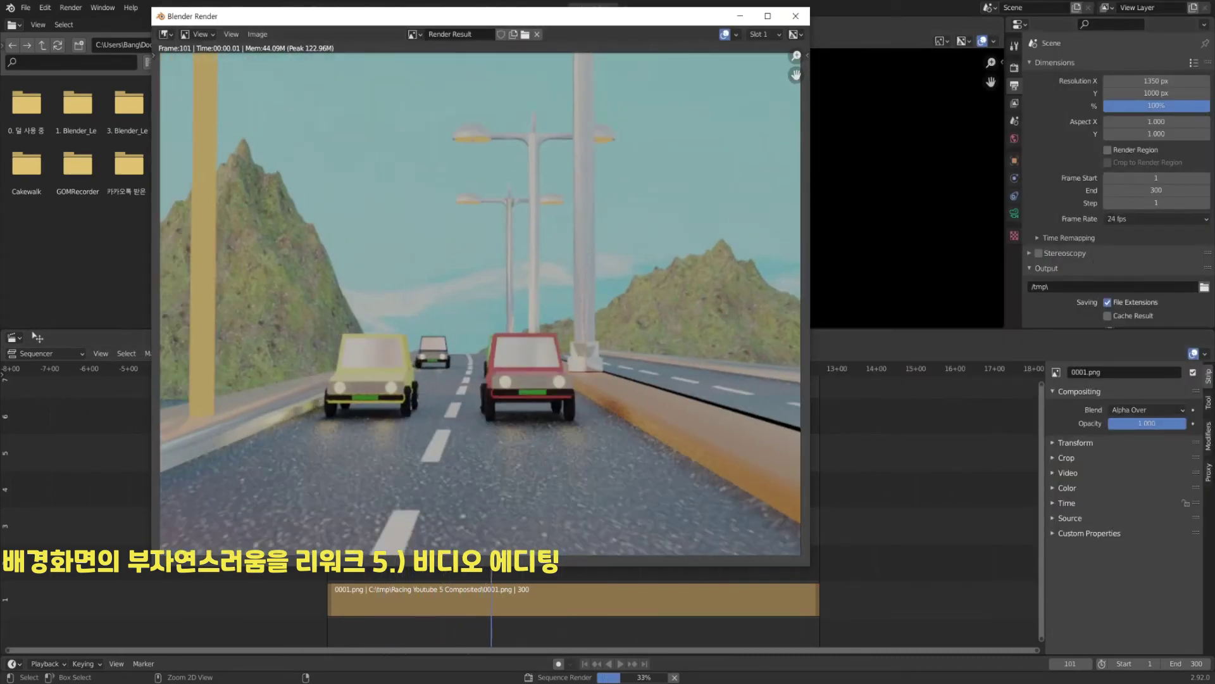
mouse_move(505, 666)
click(417, 652)
click(457, 146)
click(437, 283)
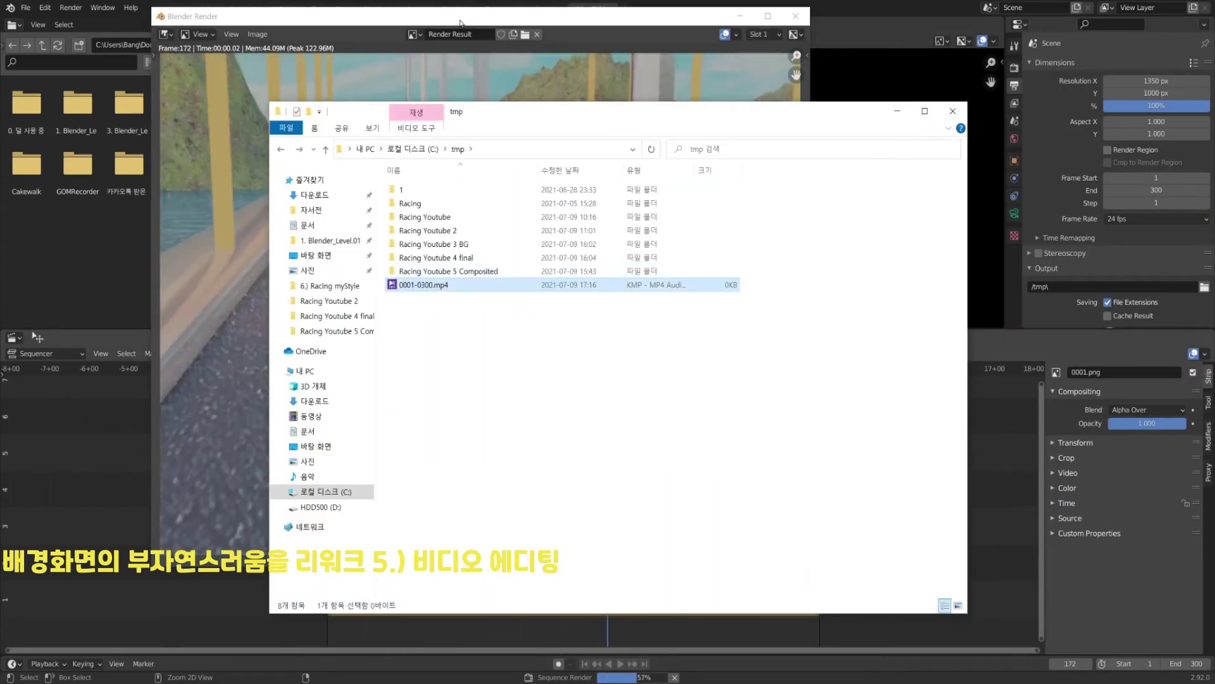
click(507, 18)
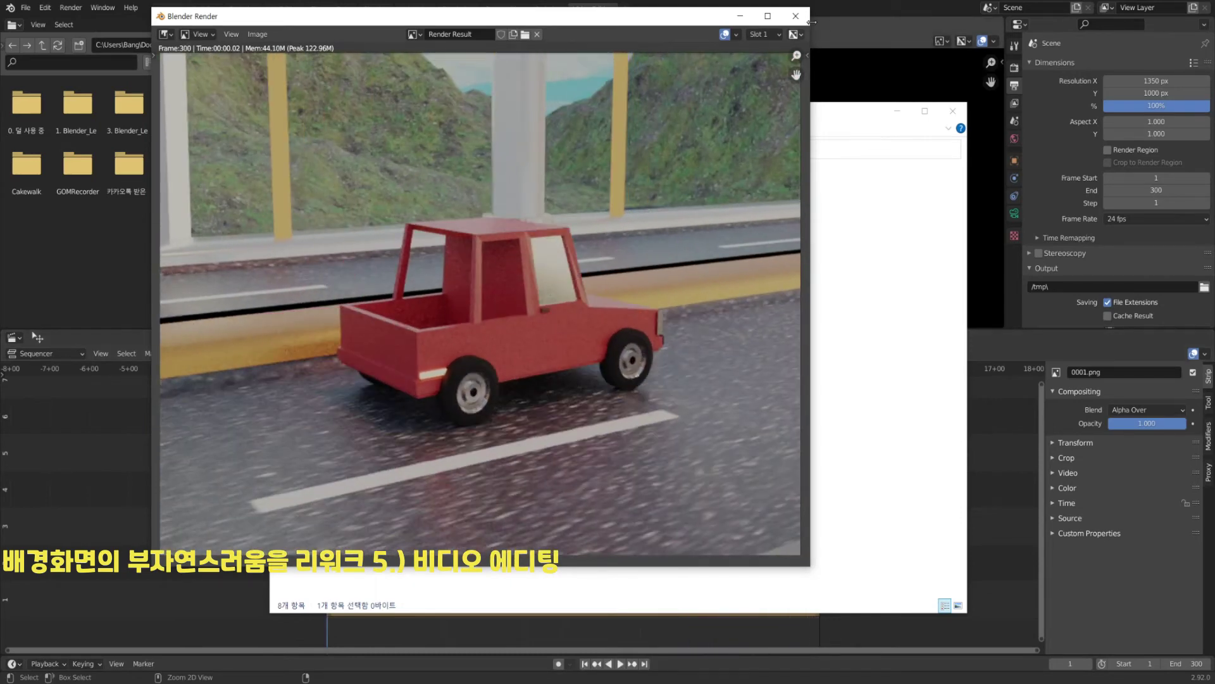
click(798, 18)
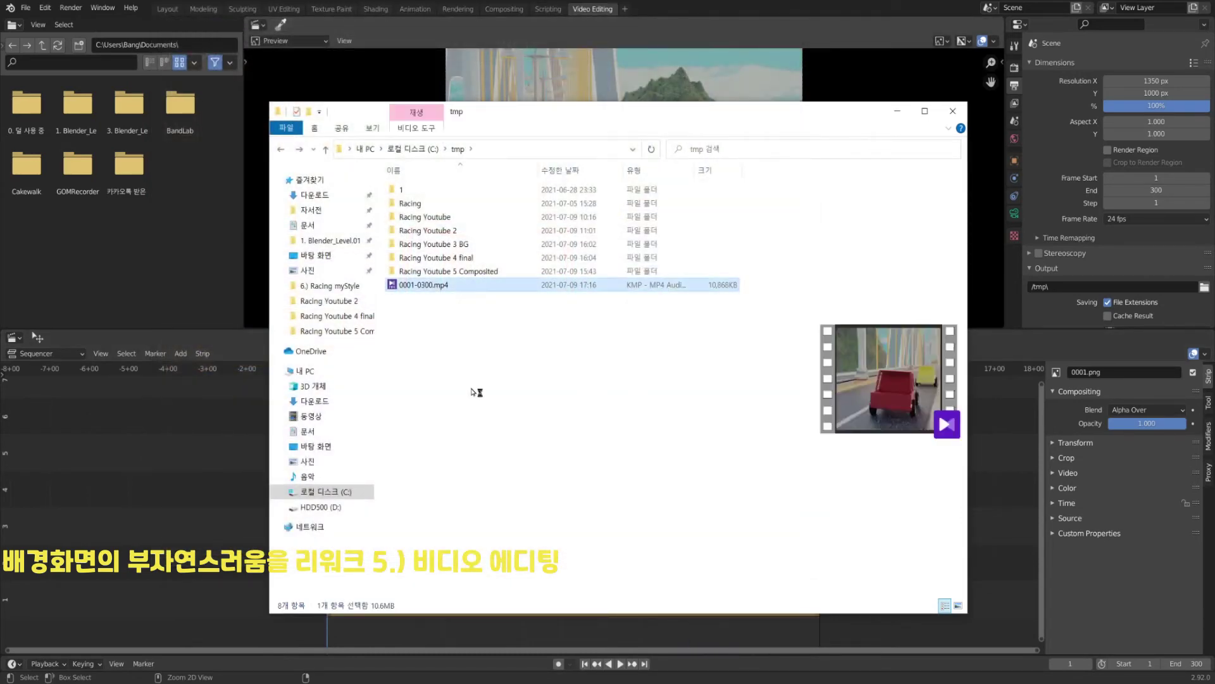
Play 0001-0300.mp4 from the tmp folder to review the rendered video, close the player, and return to Blender.
key(Return)
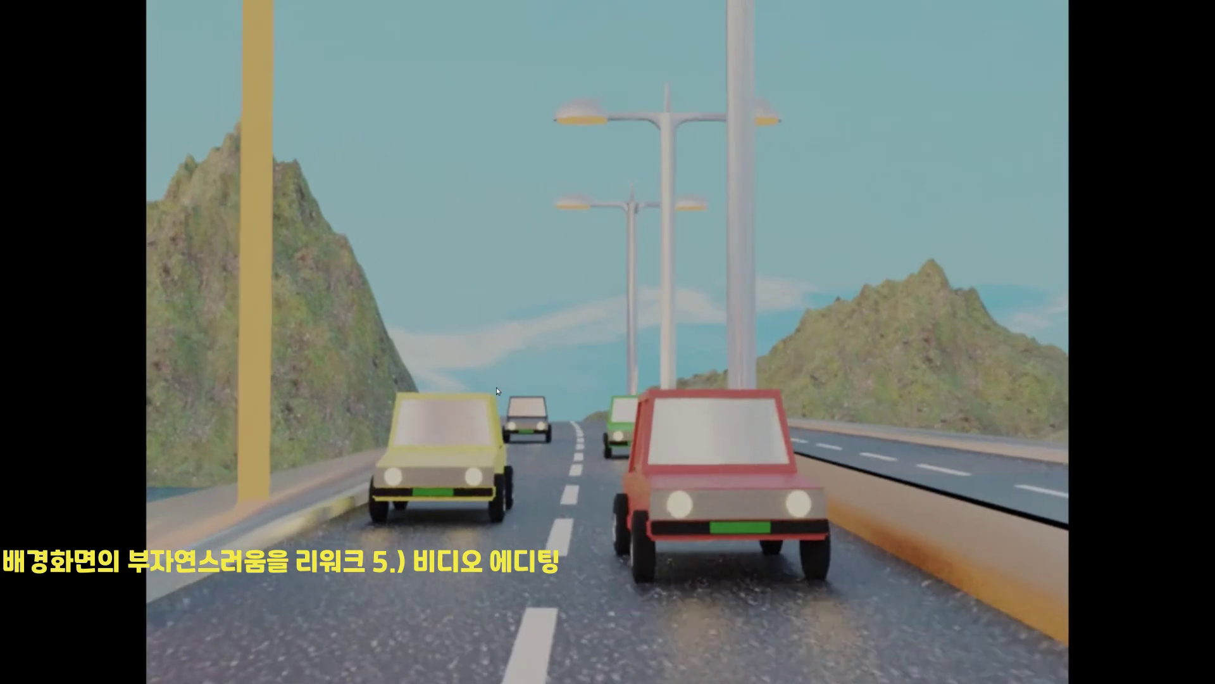
key(space)
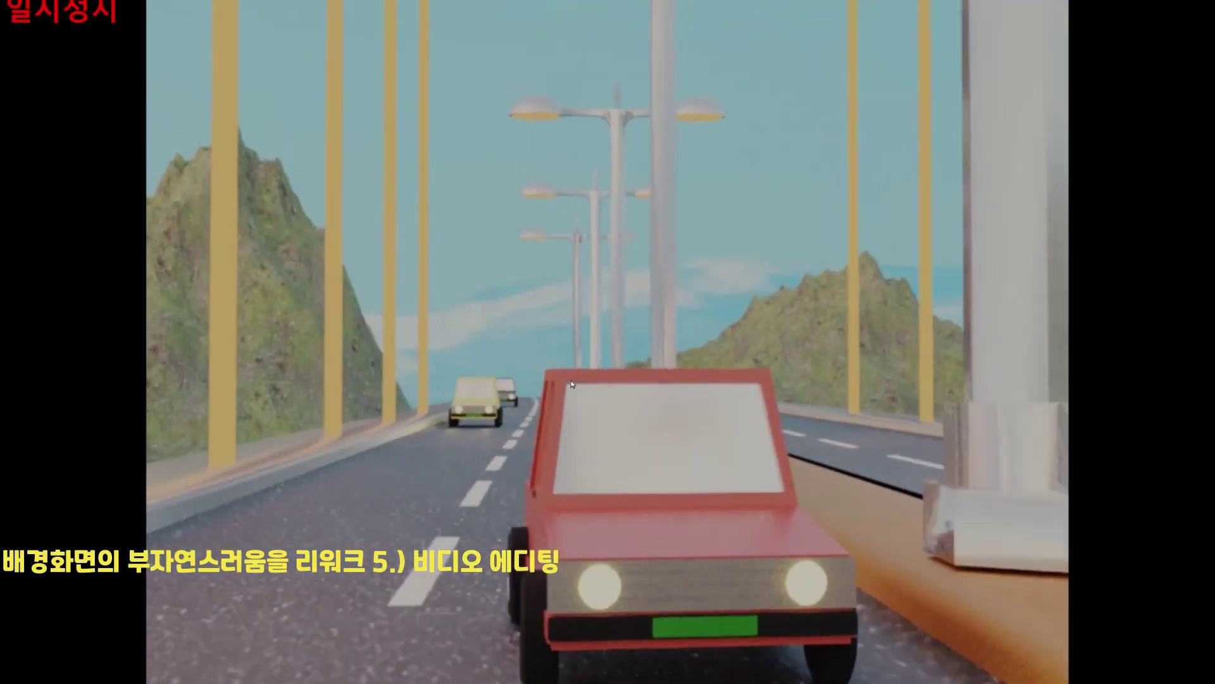
key(Escape)
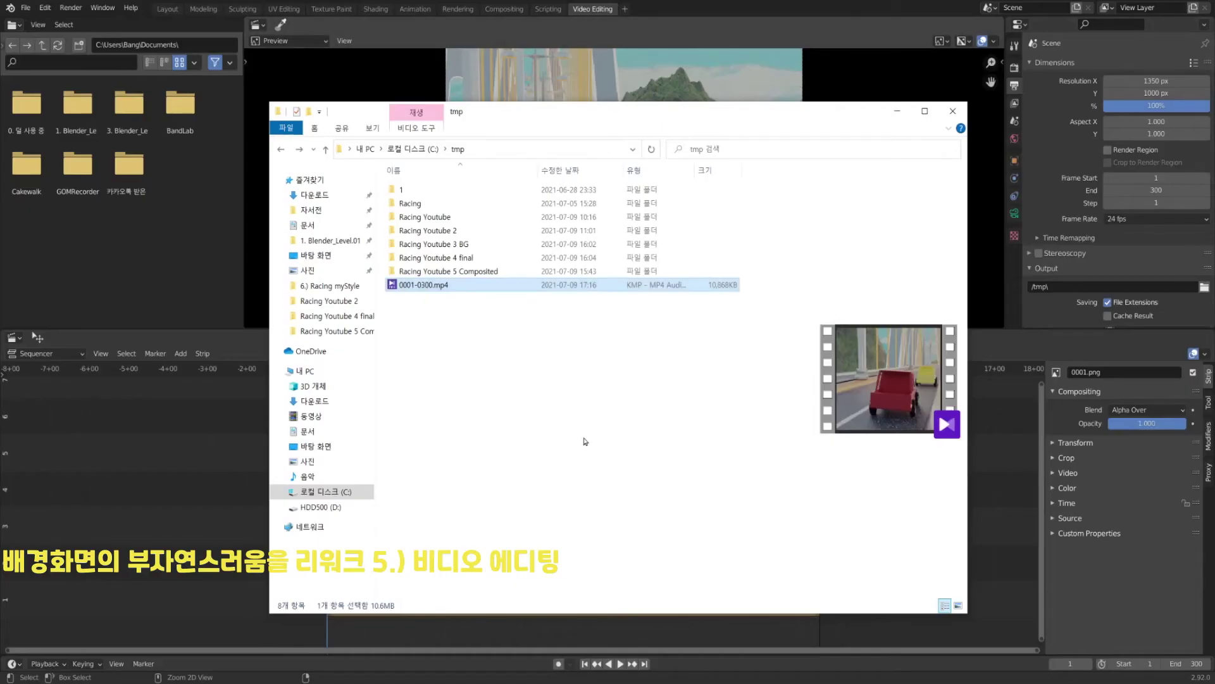
click(585, 441)
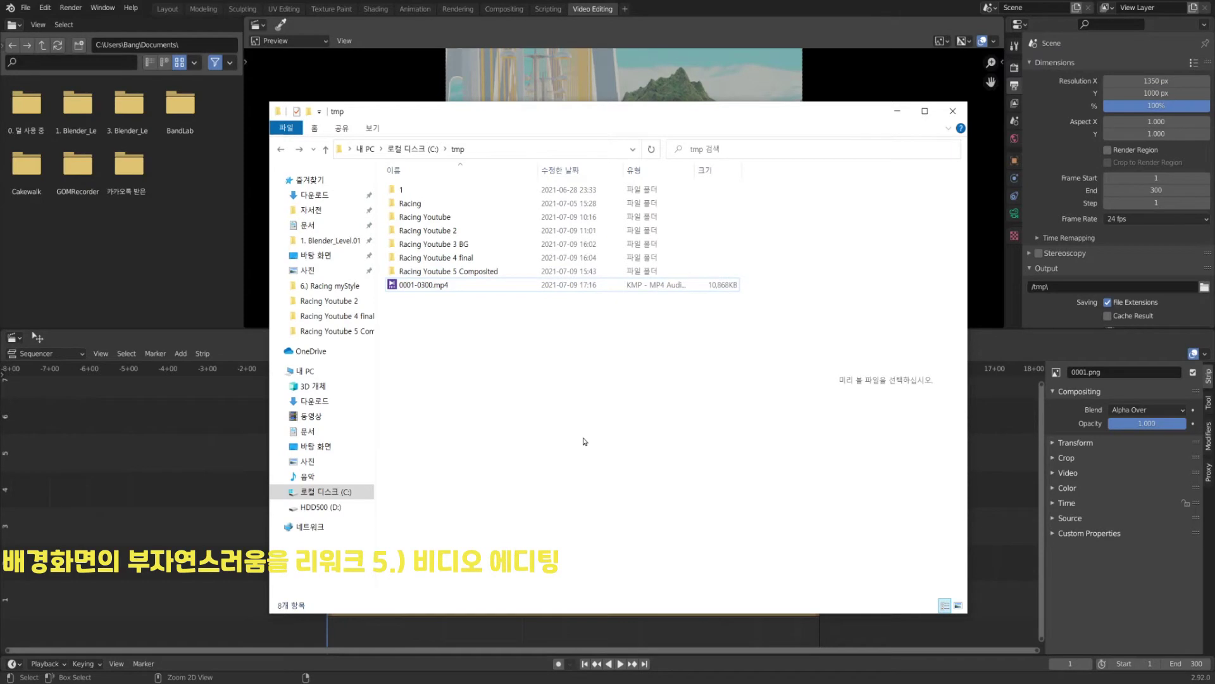
click(538, 72)
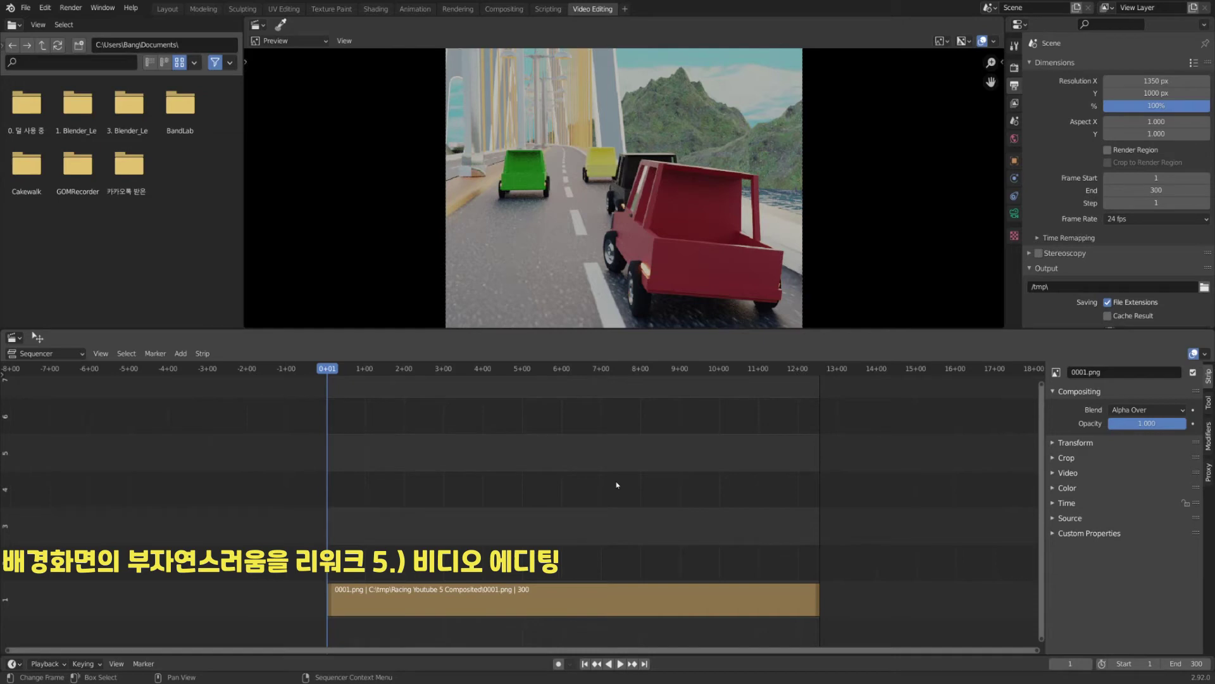
Switch to File Explorer and look over the 6.) Racing myStyle project folder and the tmp folder.
key(alt+Tab)
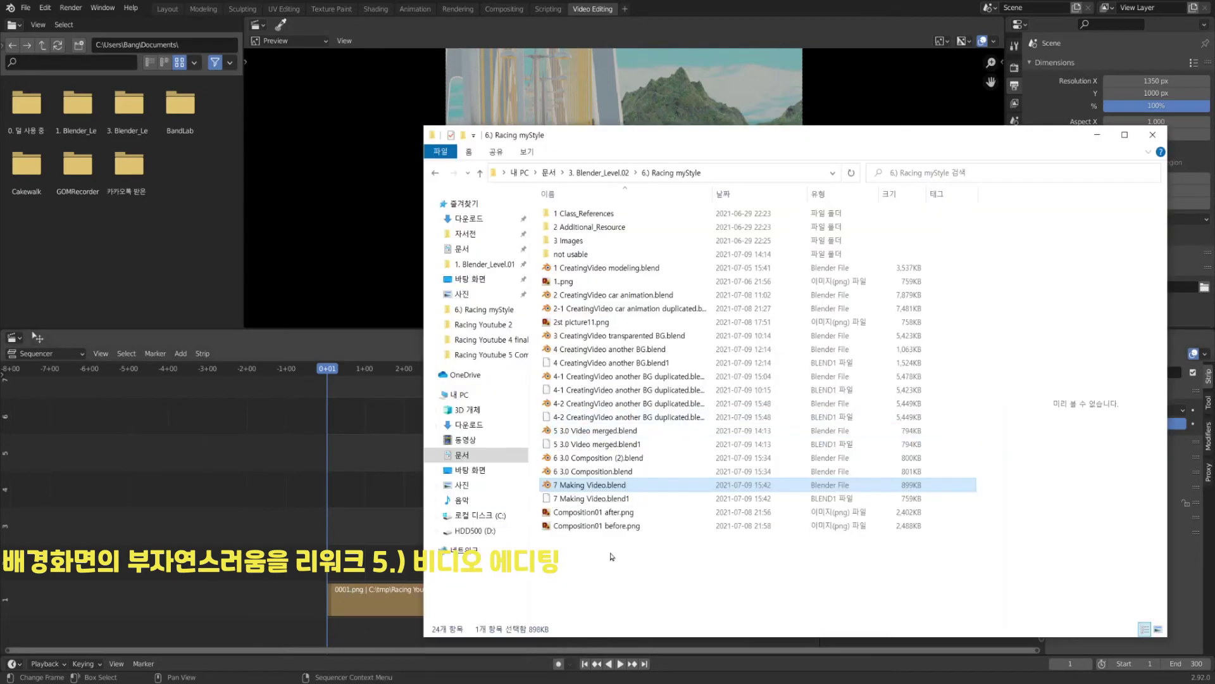
click(612, 556)
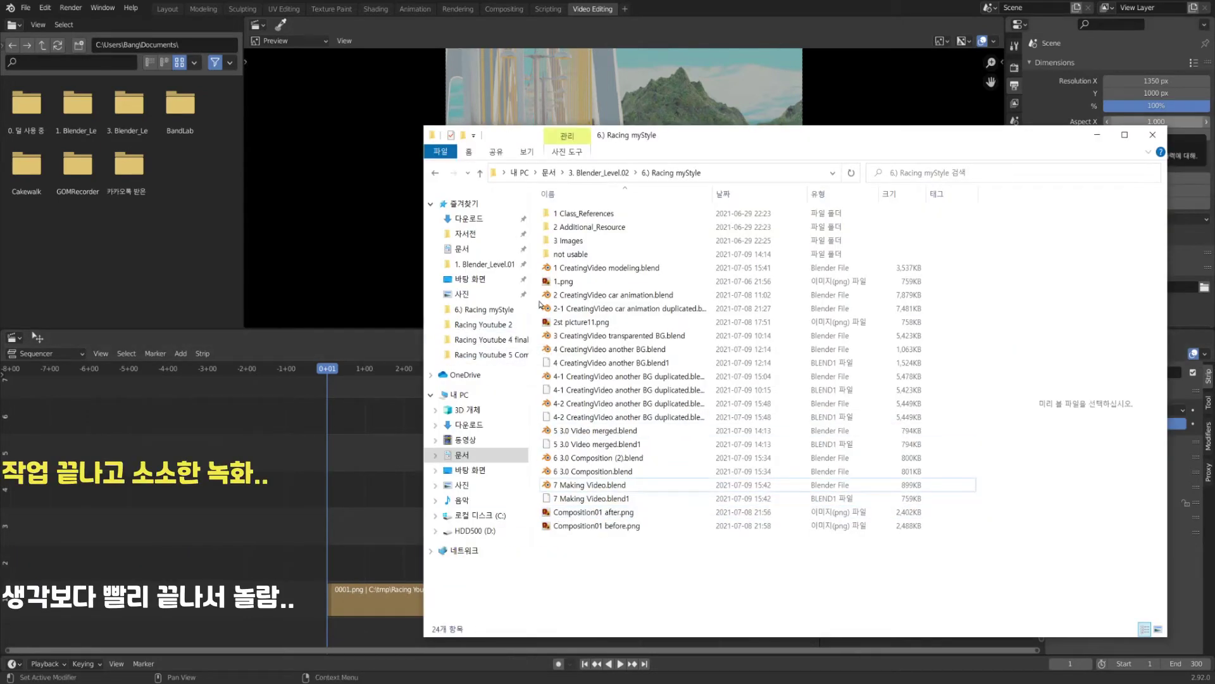
click(519, 639)
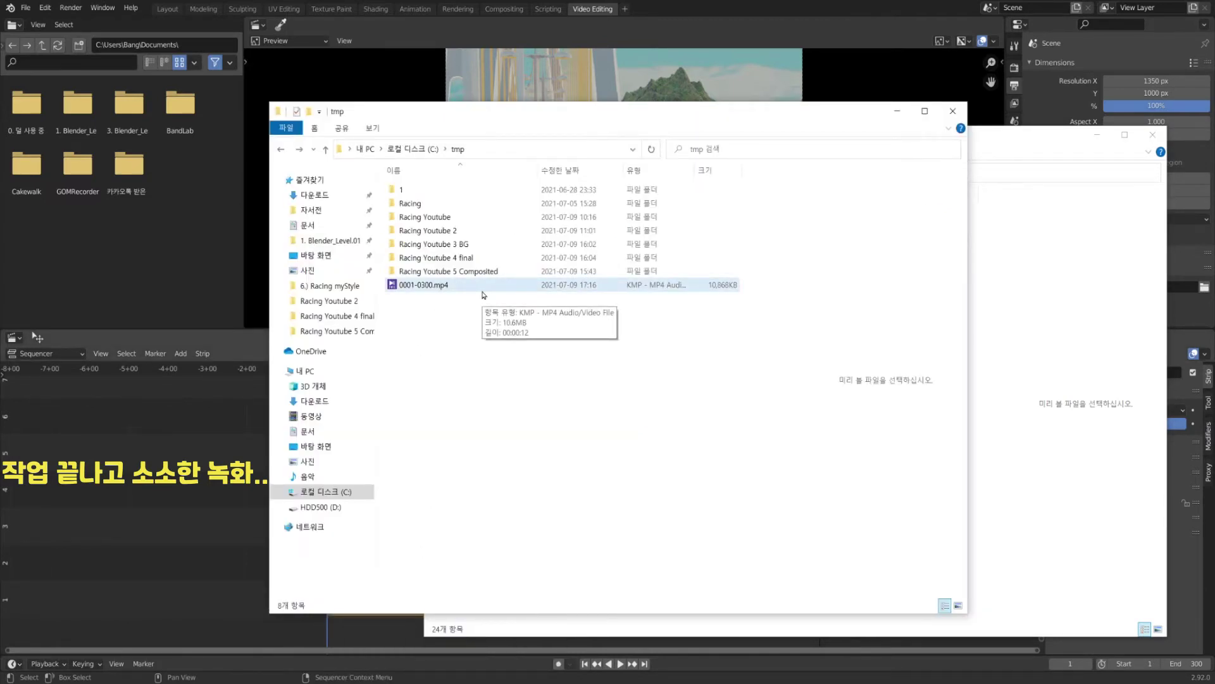
Return to Blender and delete the Racing Youtube 5 Composited image strip from the sequencer.
click(820, 90)
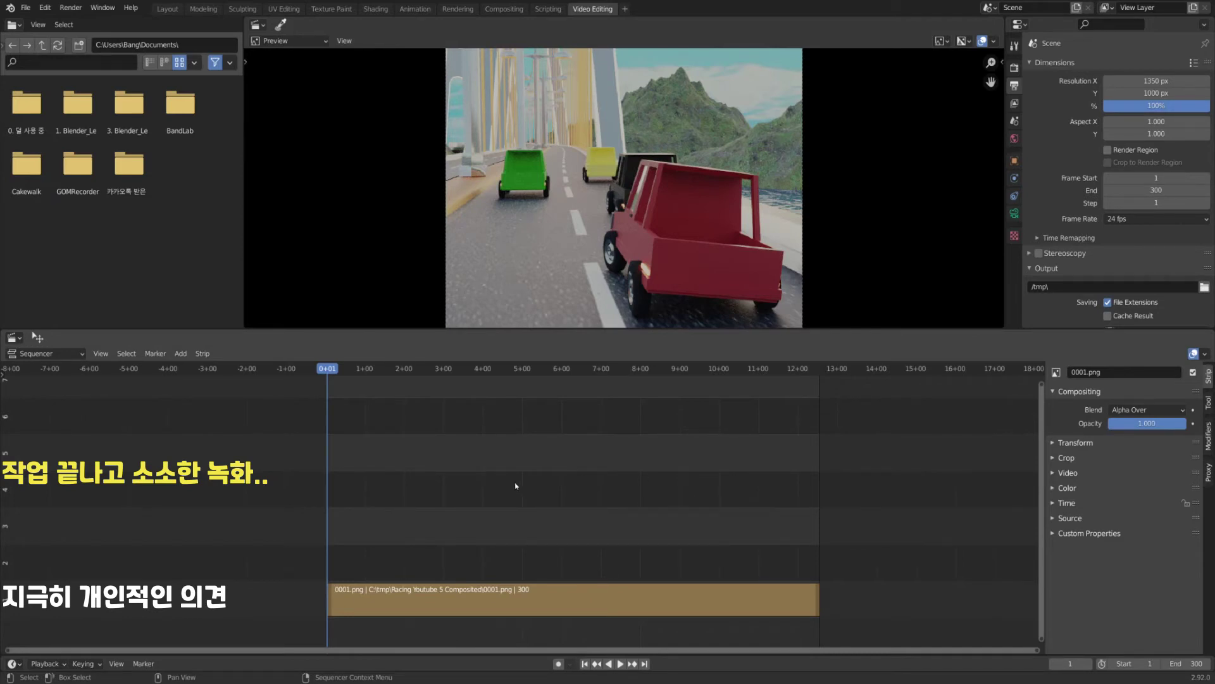
click(469, 598)
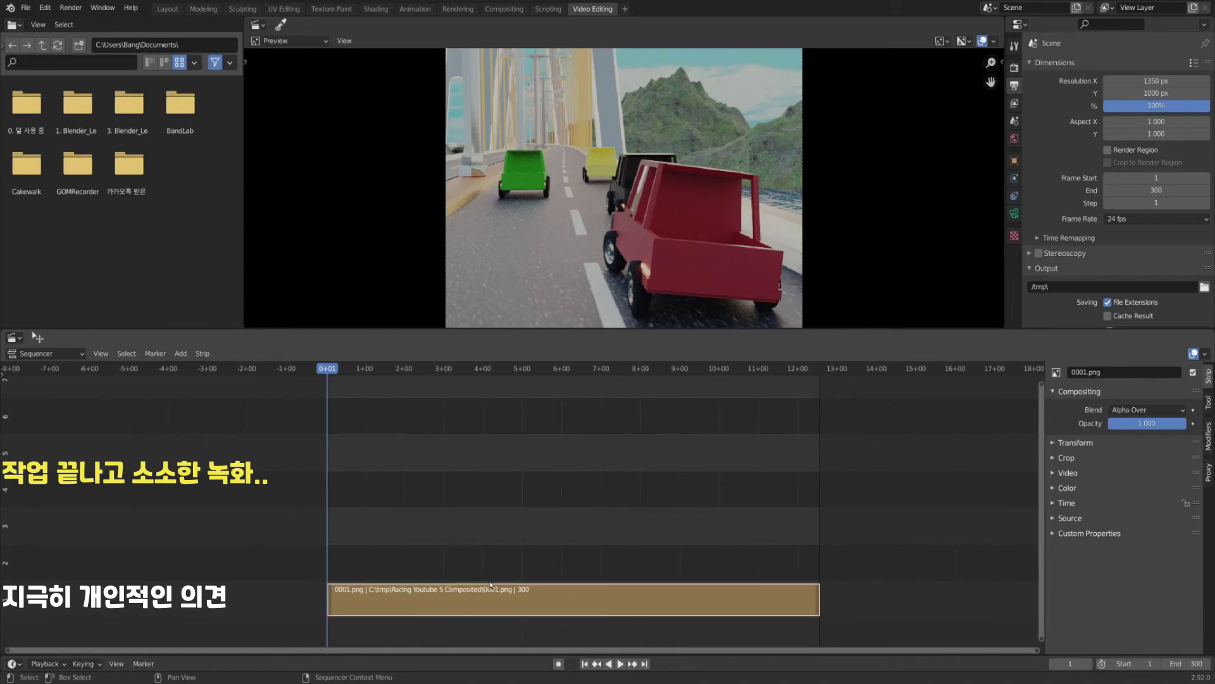
key(Delete)
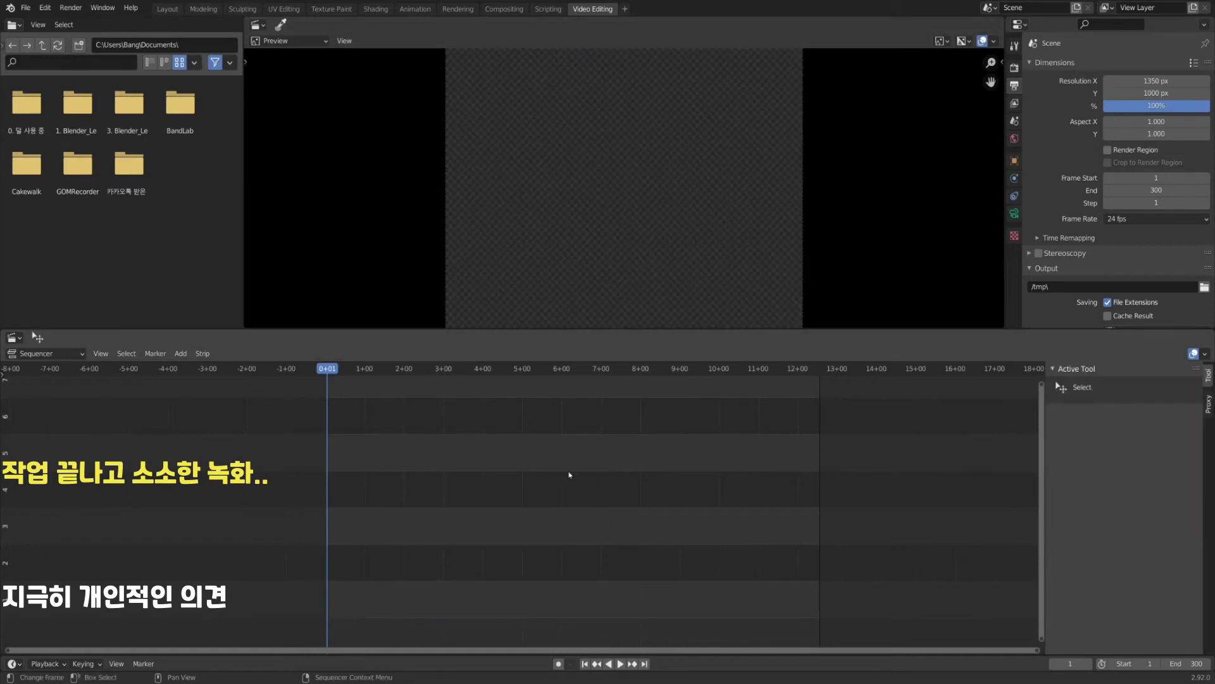
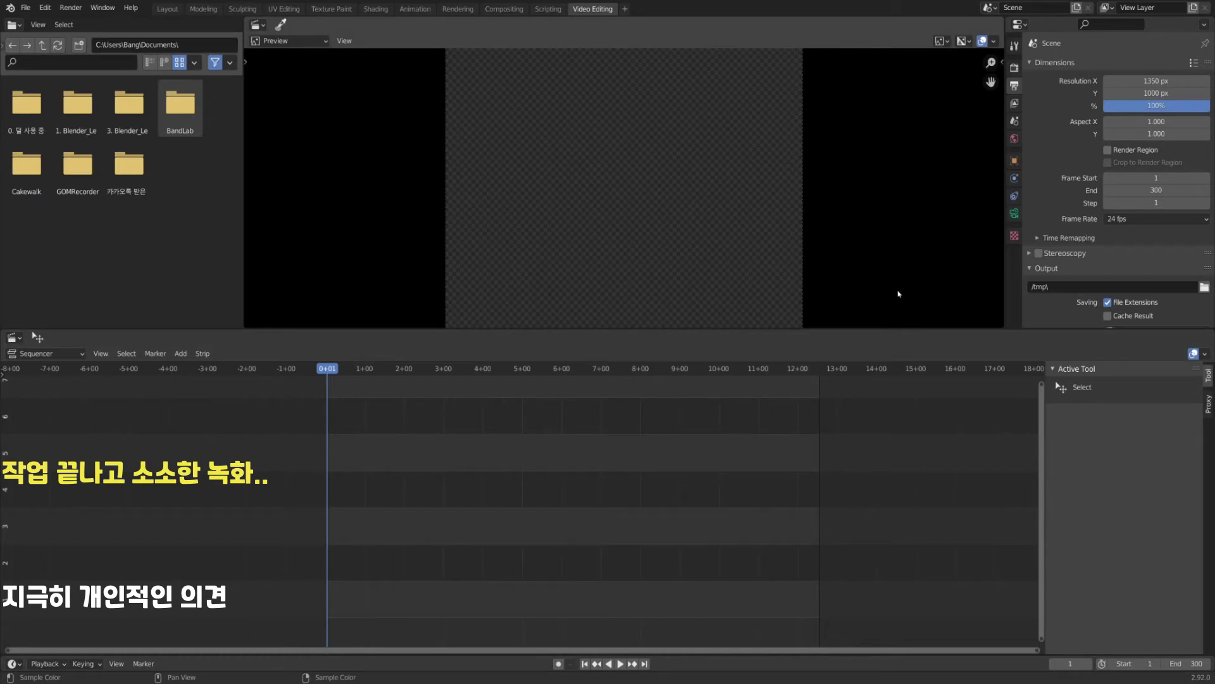
Compare the Layout workspace with the Video Editing and Compositing workspaces, ending on Compositing.
click(167, 9)
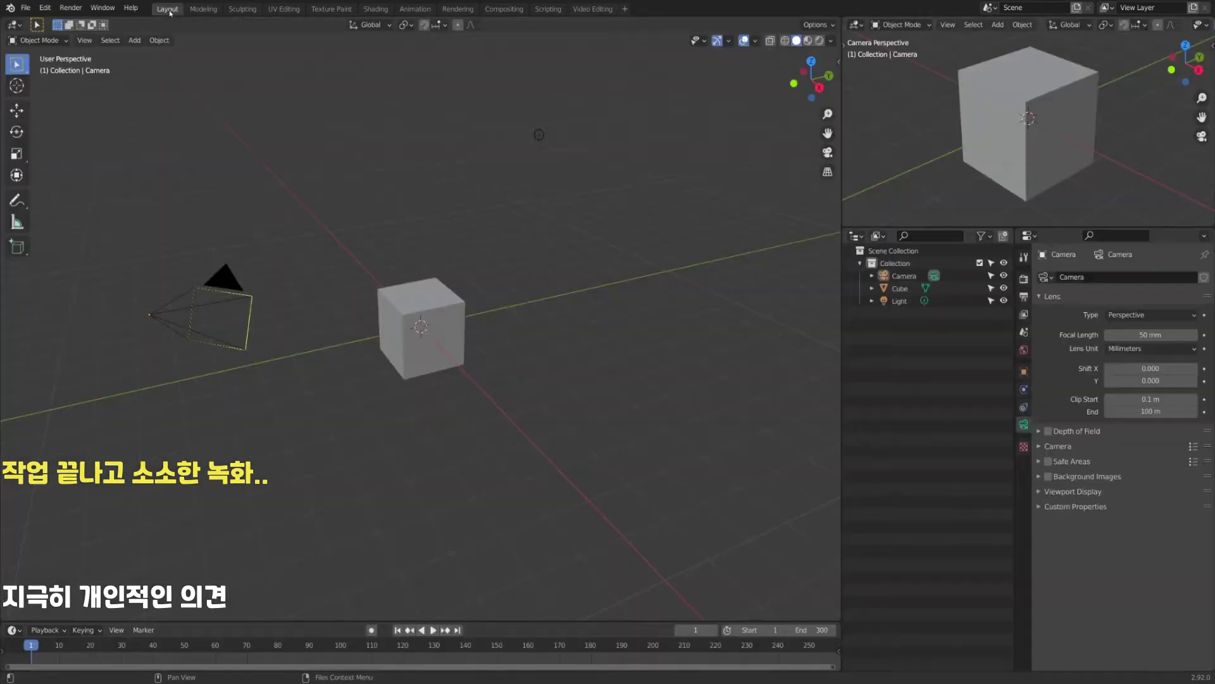
click(592, 9)
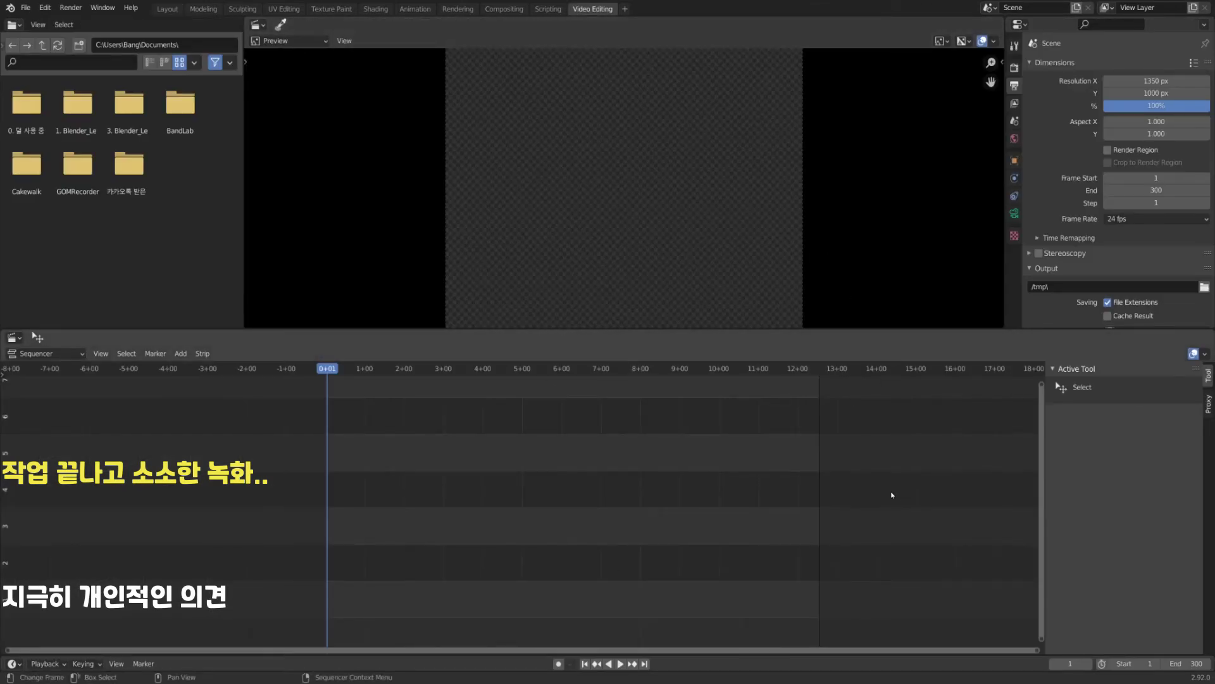
click(167, 9)
click(592, 9)
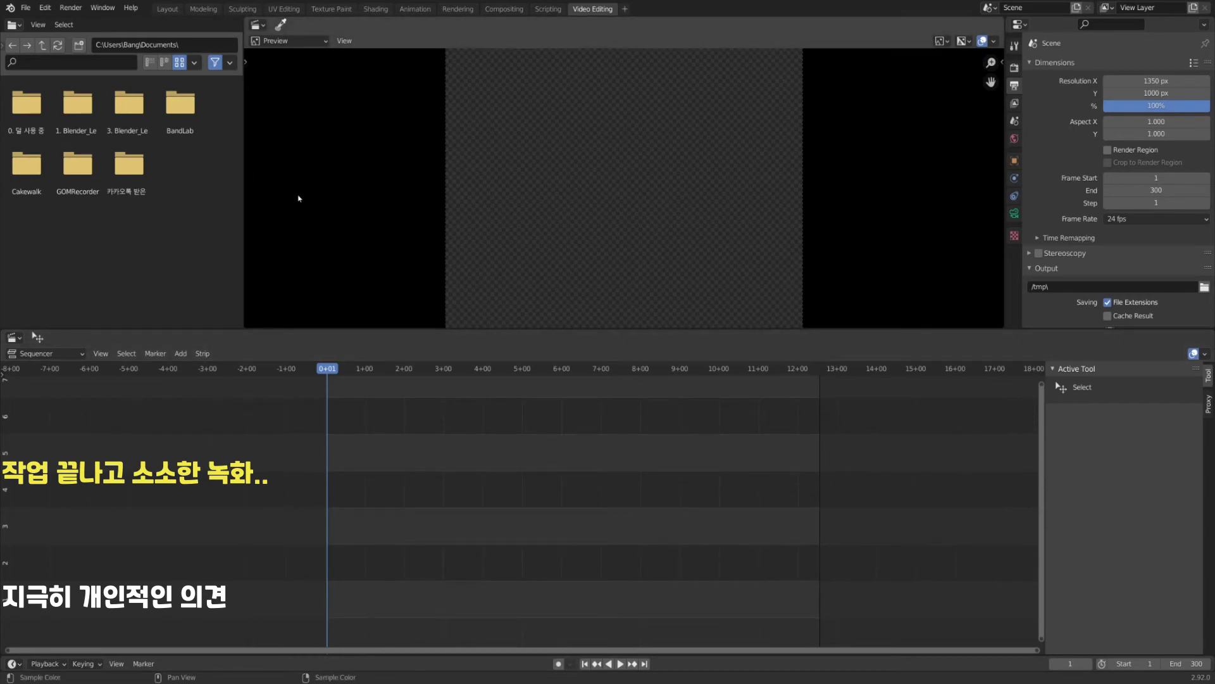
click(167, 9)
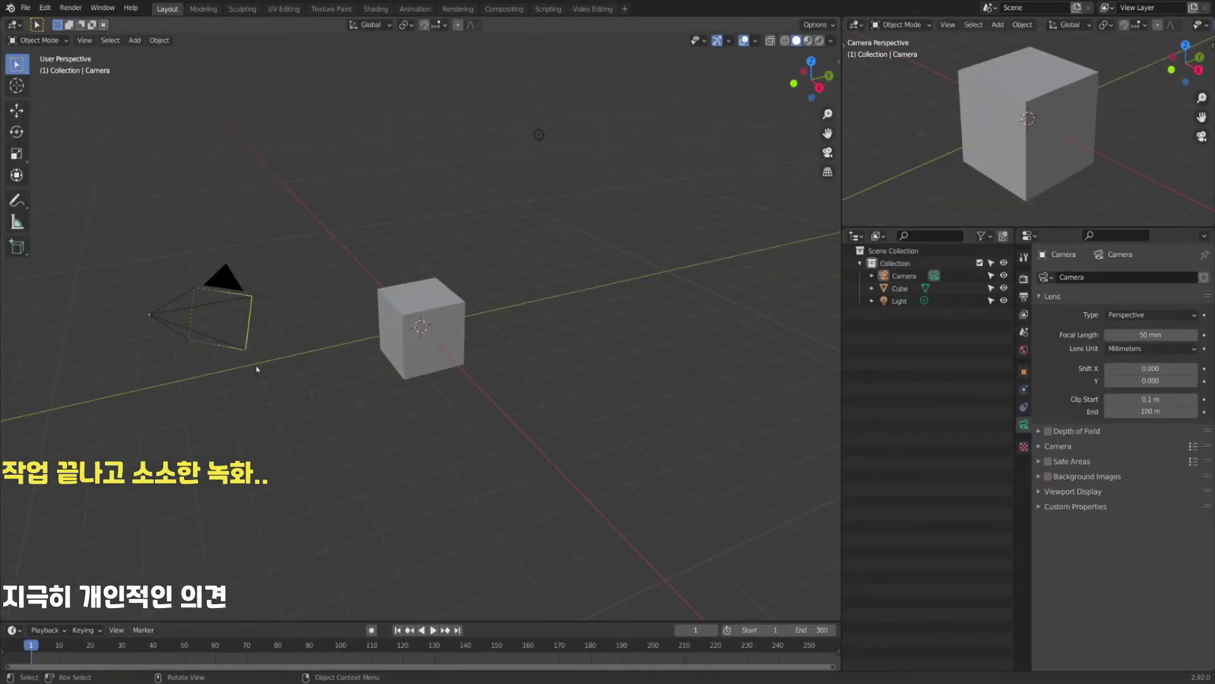
click(593, 9)
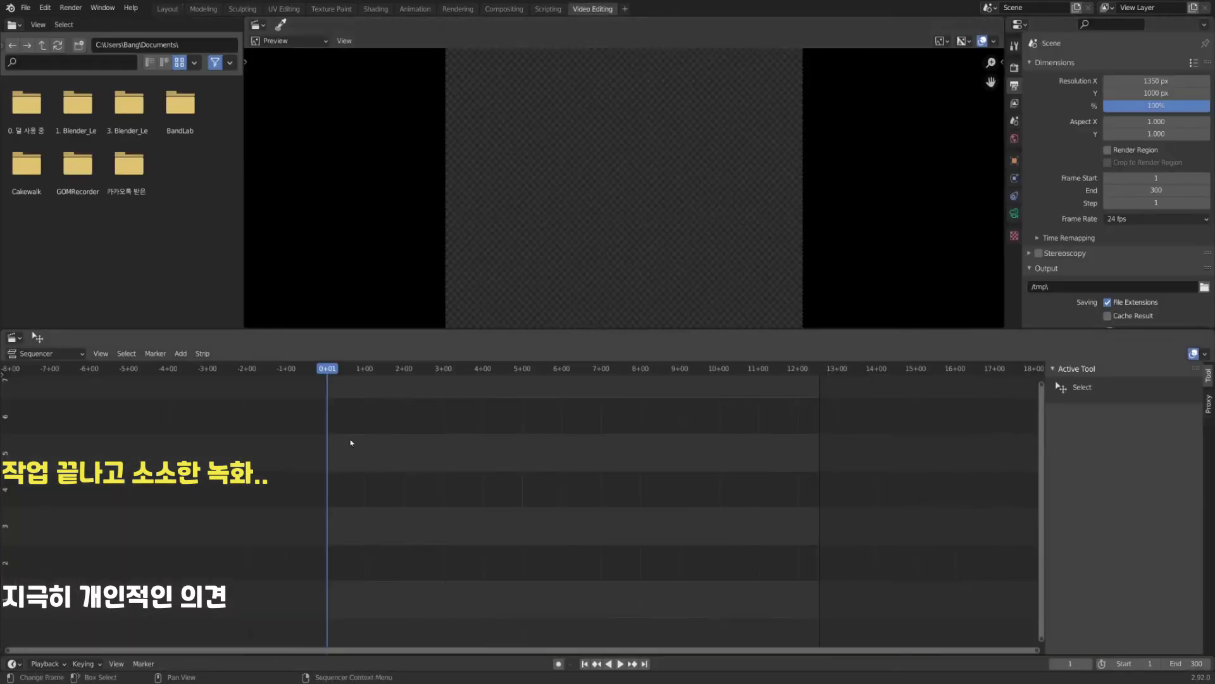
click(503, 9)
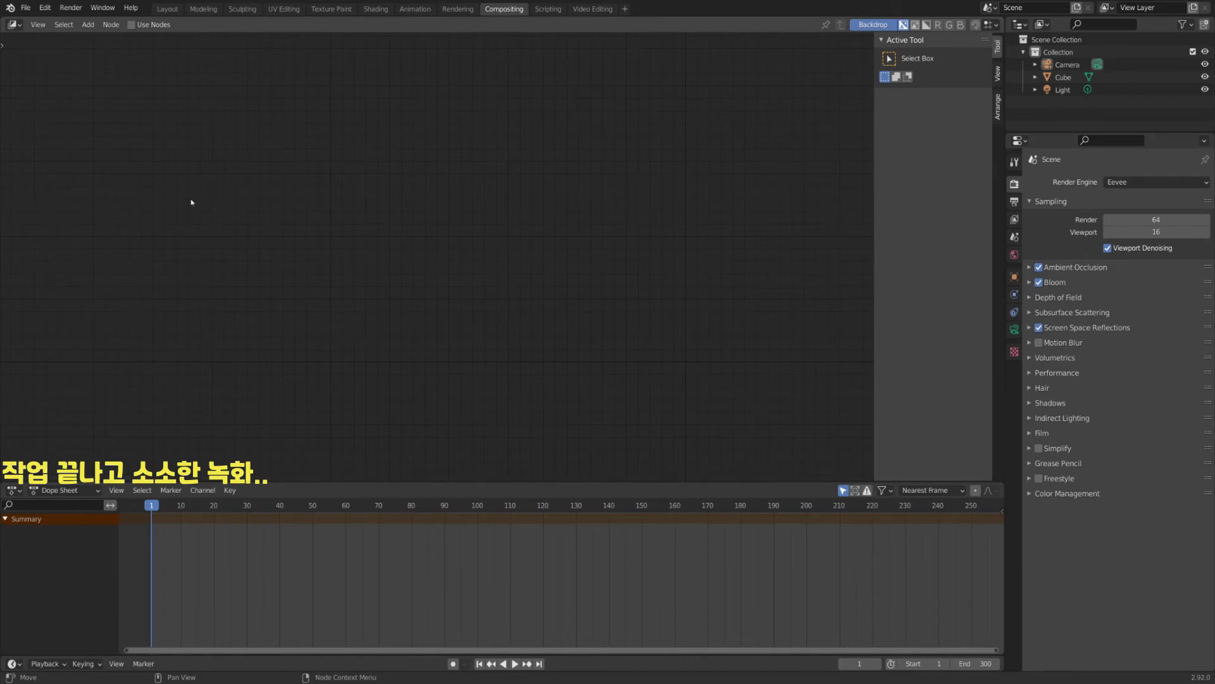
click(167, 9)
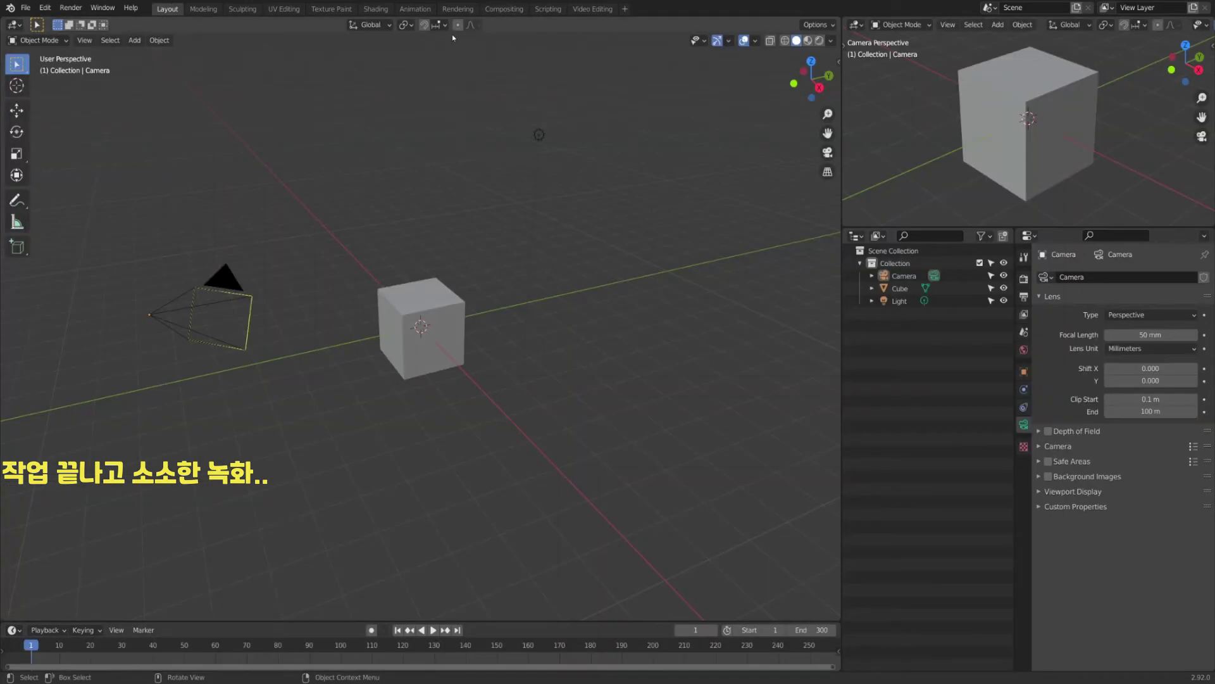
click(512, 10)
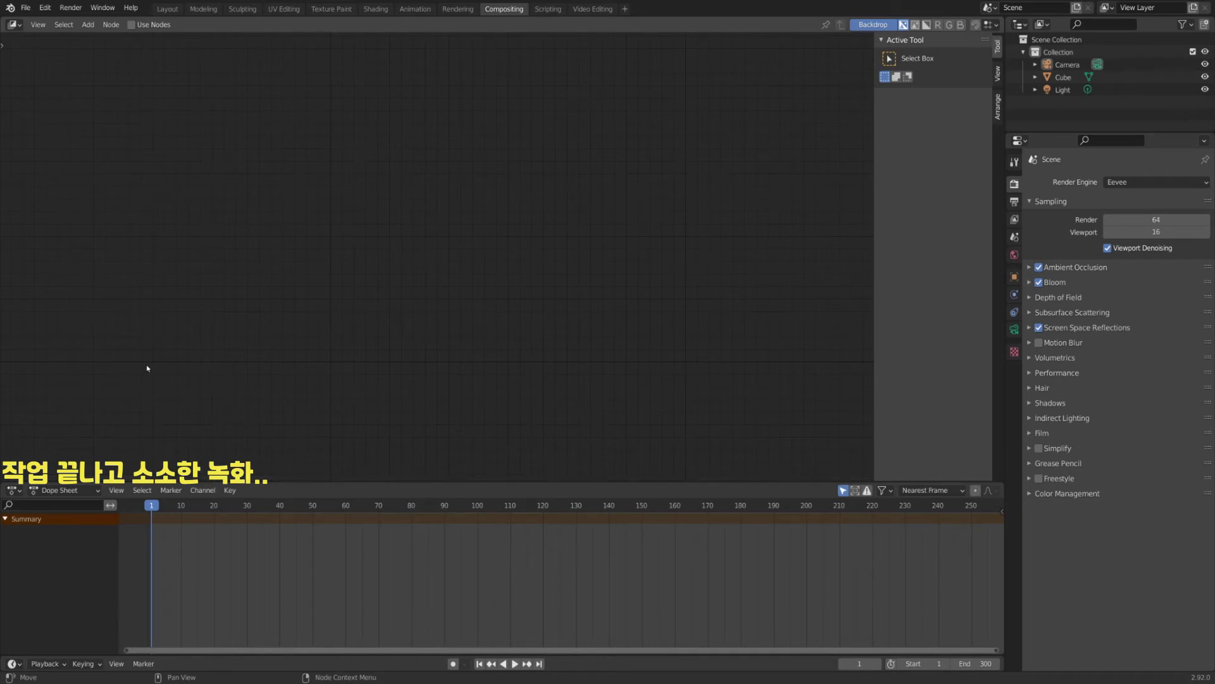
click(167, 9)
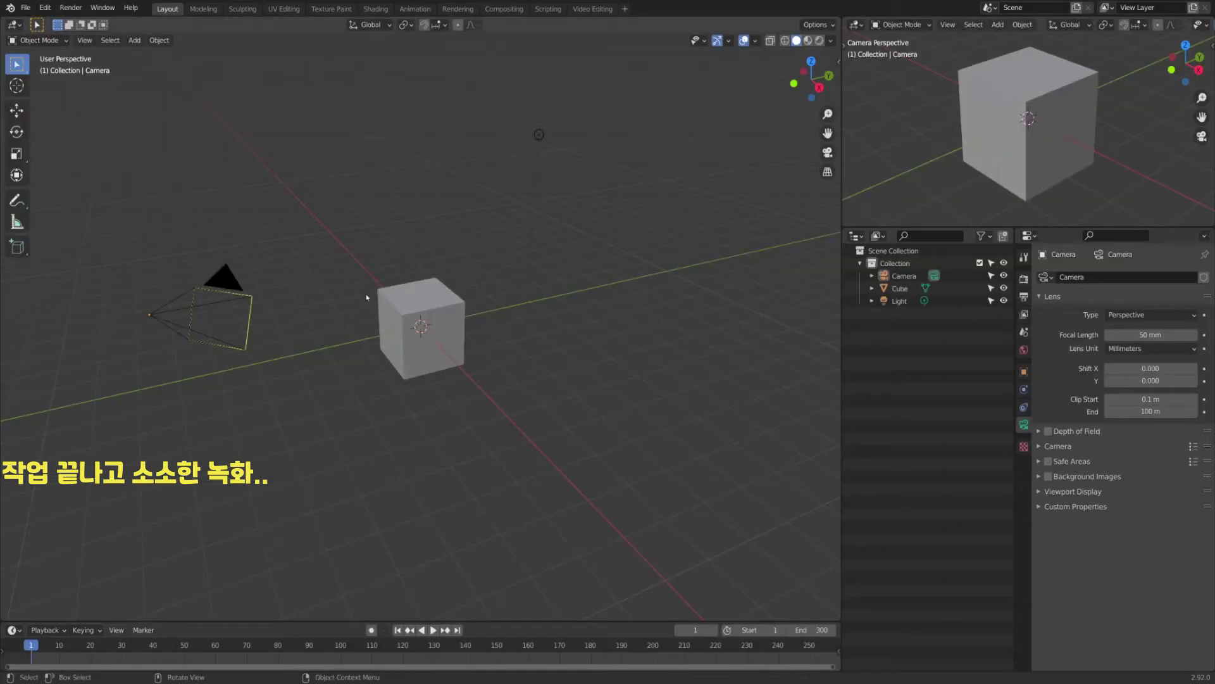
click(503, 9)
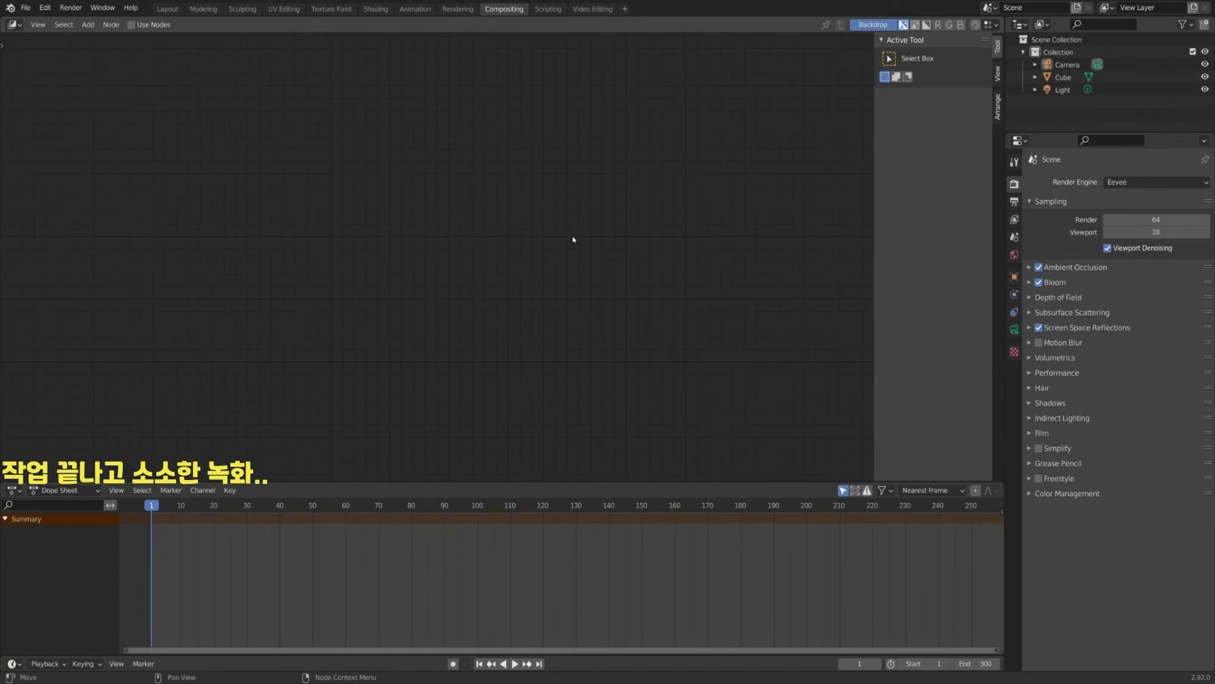
Quit the current Blender file and open 2 CreatingVideo car animation.blend from the 6.) Racing myStyle folder.
key(ctrl+q)
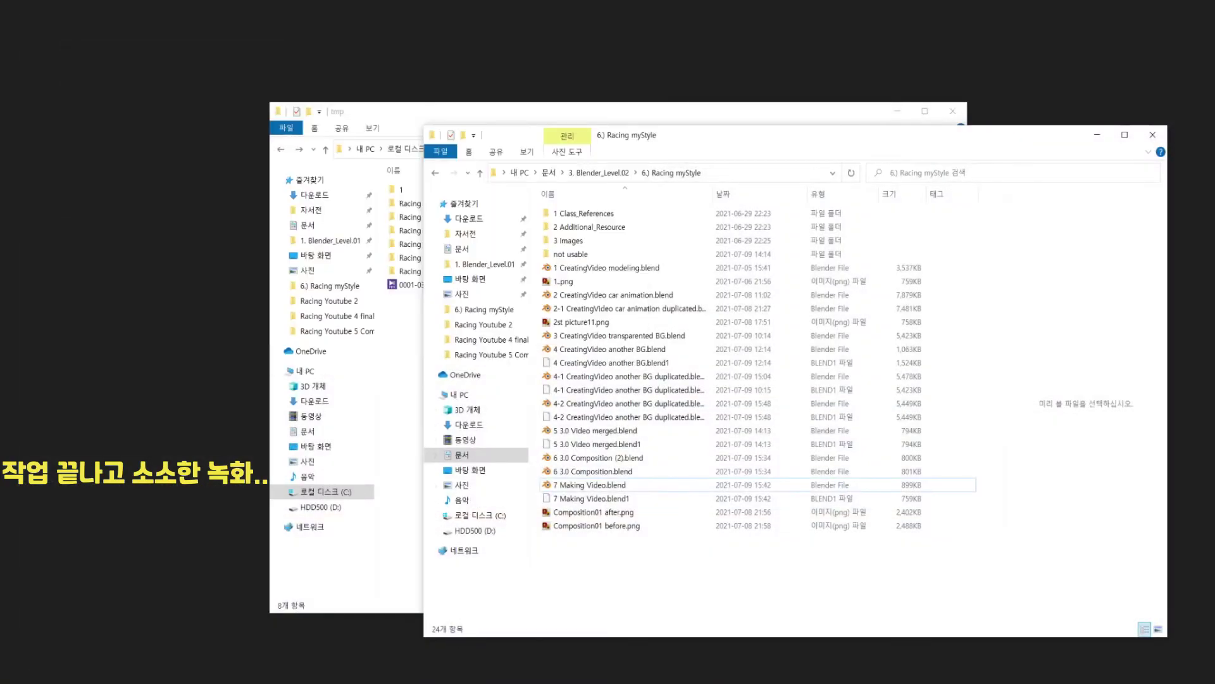
double_click(595, 295)
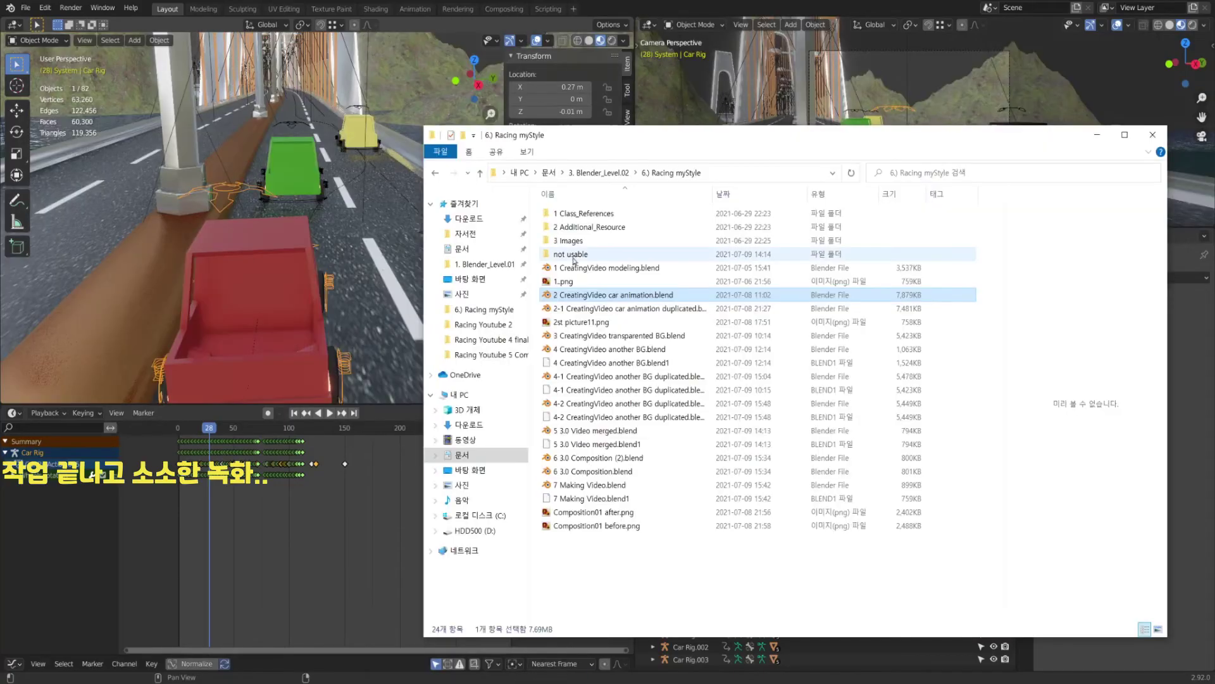
Open the 3 Images folder in File Explorer and preview its background photos, including the Japan mountain range, night sky and WallpaperDog images.
double_click(573, 241)
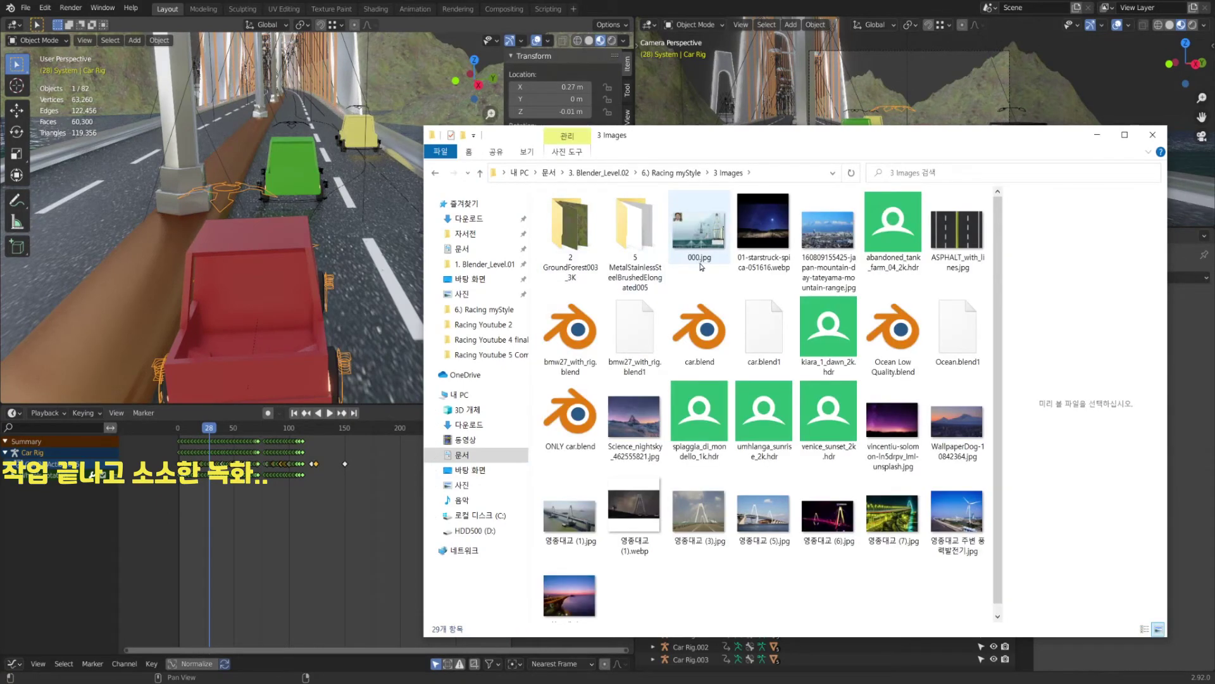
drag(830, 138, 676, 95)
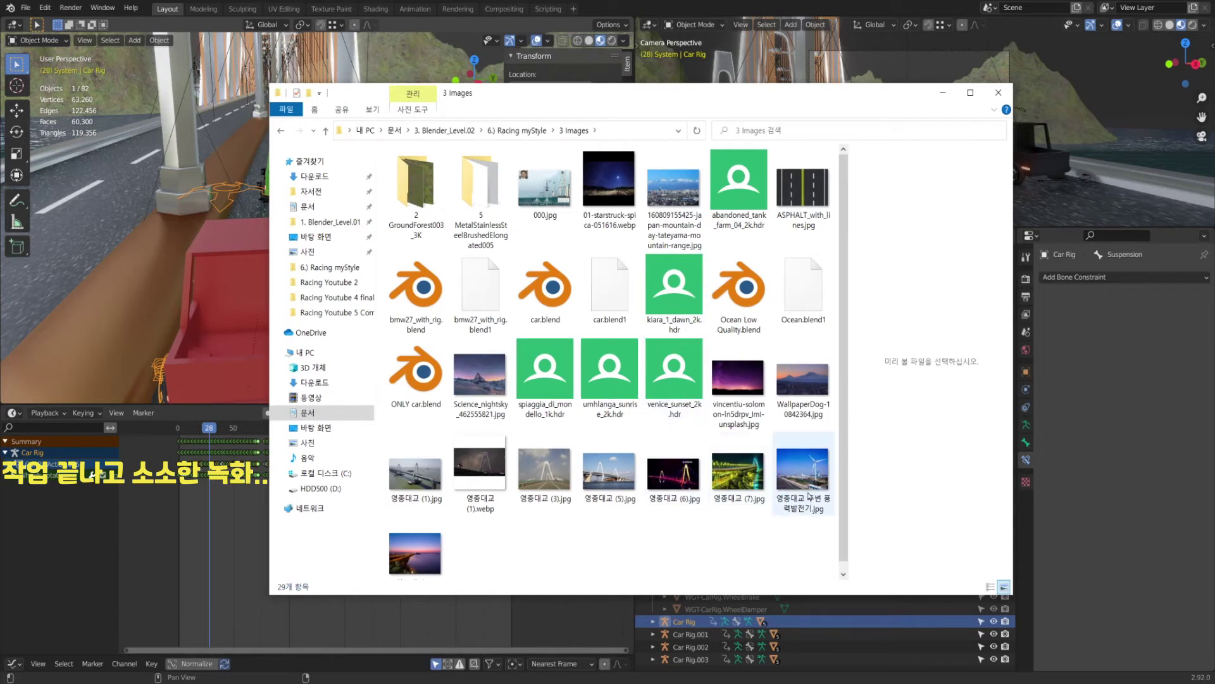
click(601, 196)
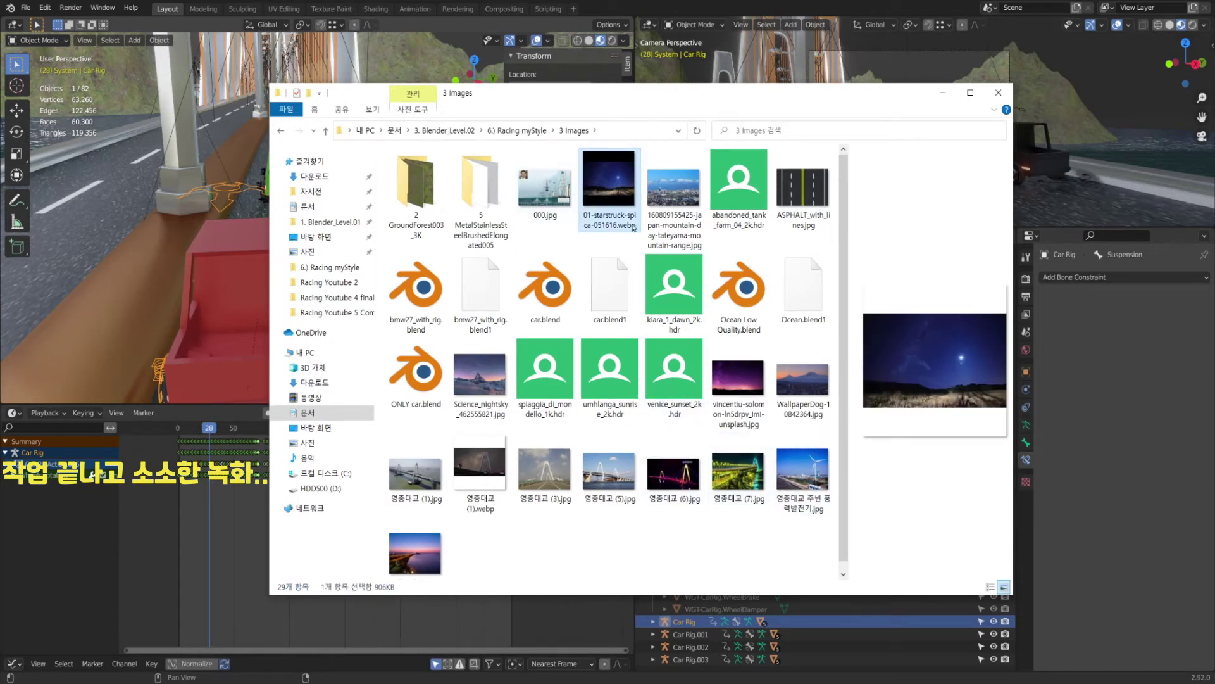
click(649, 213)
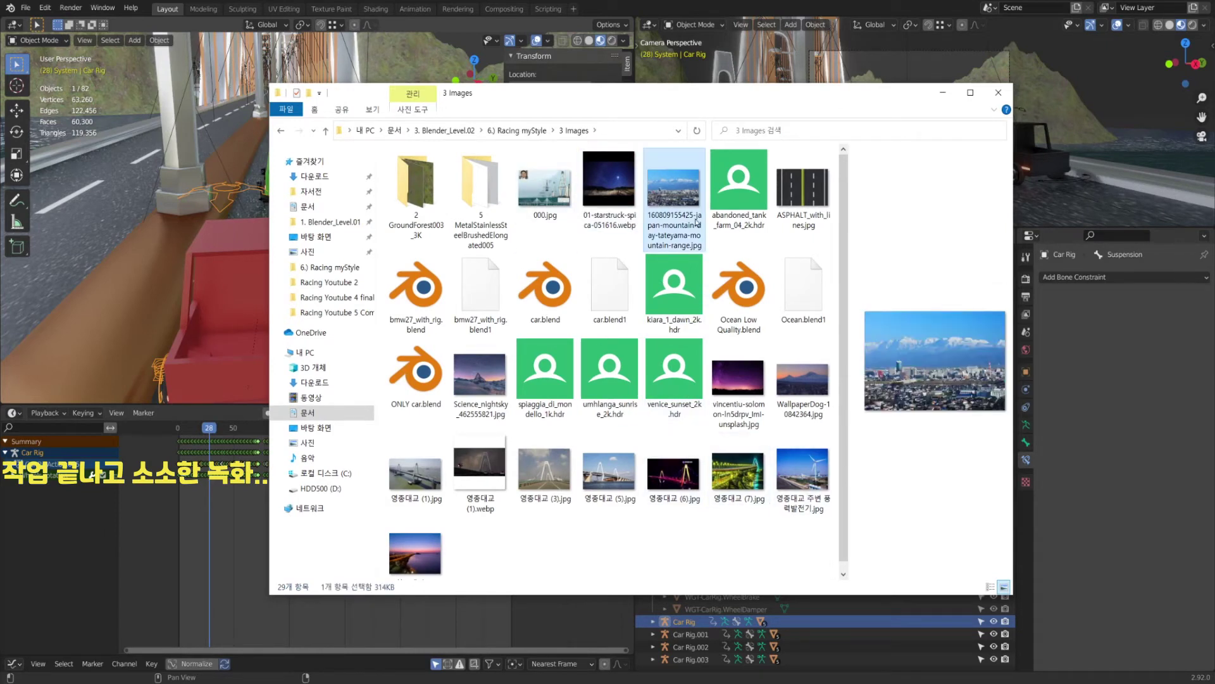
click(478, 374)
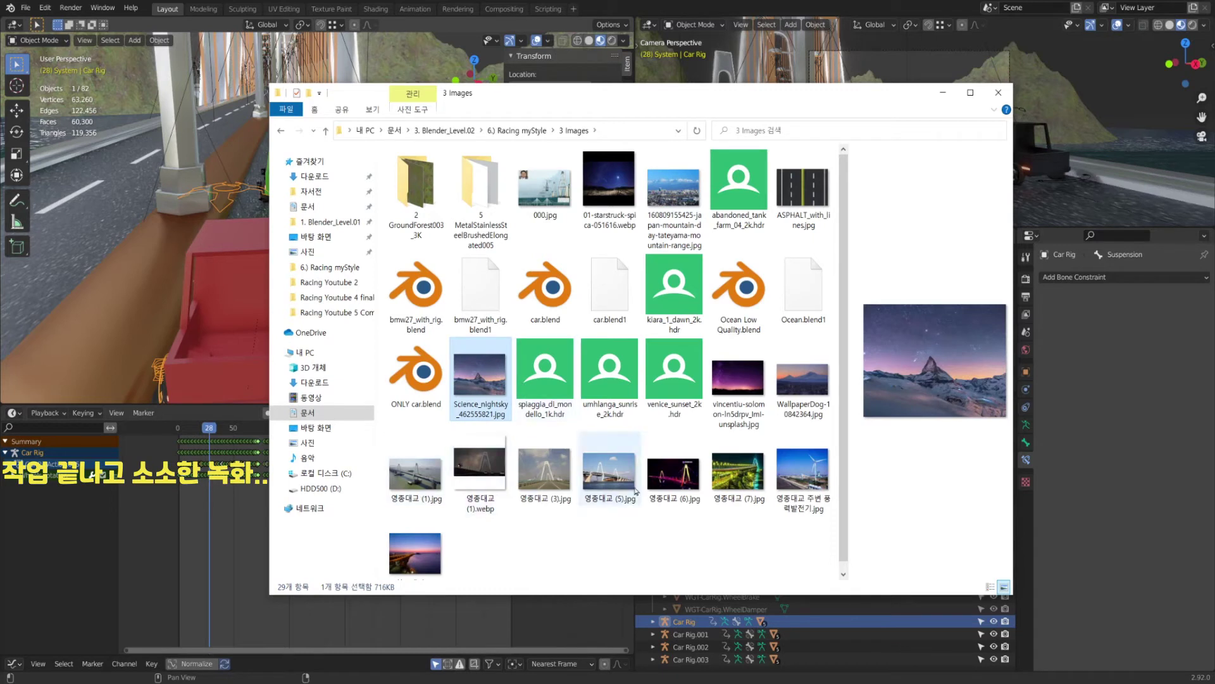
click(794, 386)
click(754, 391)
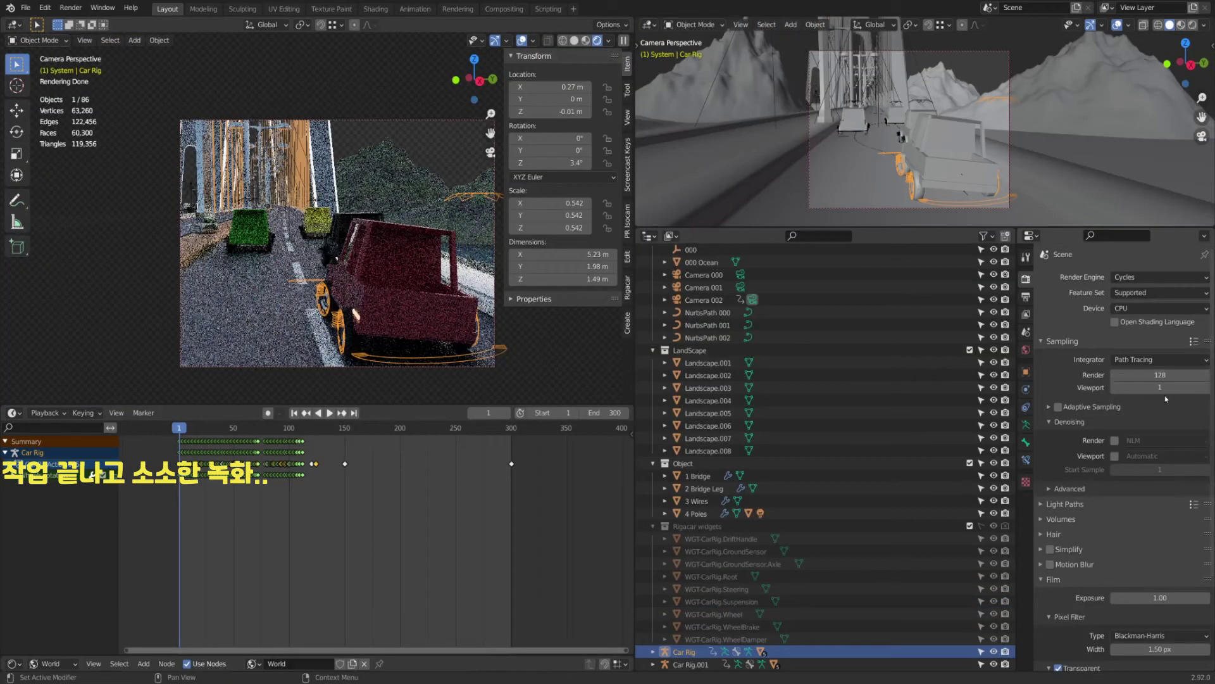
Set the Cycles viewport samples to 2 and turn off the film's Transparent option to display the world background.
click(1168, 387)
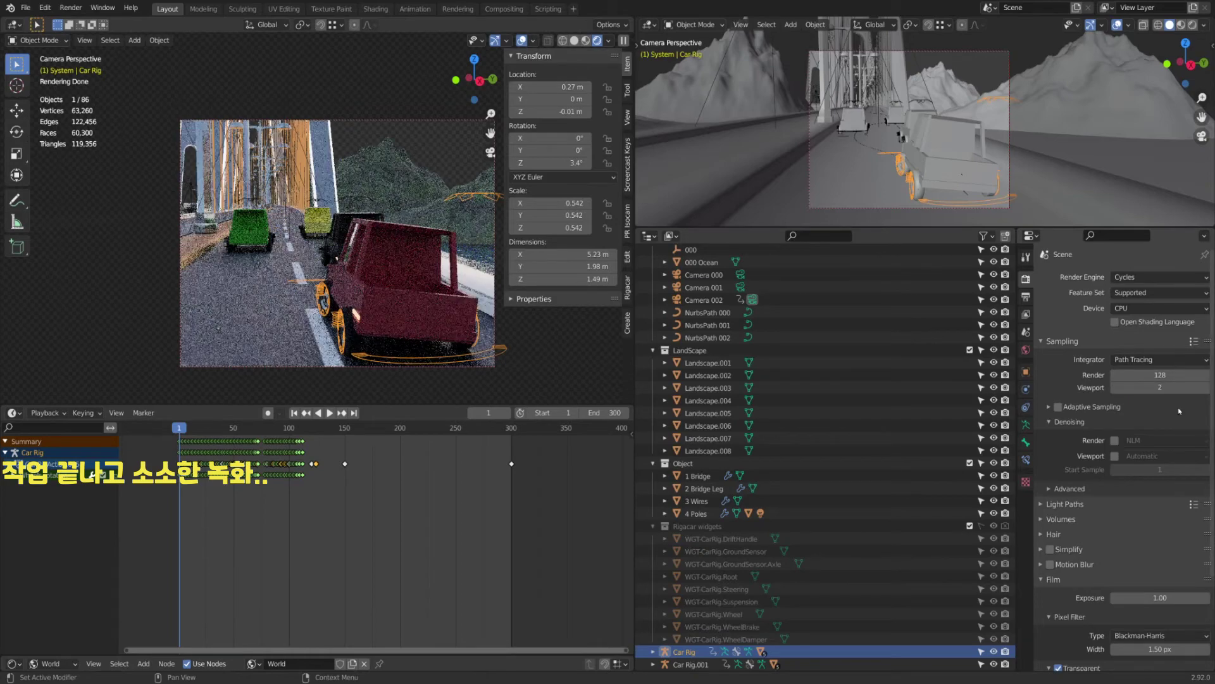
key(Return)
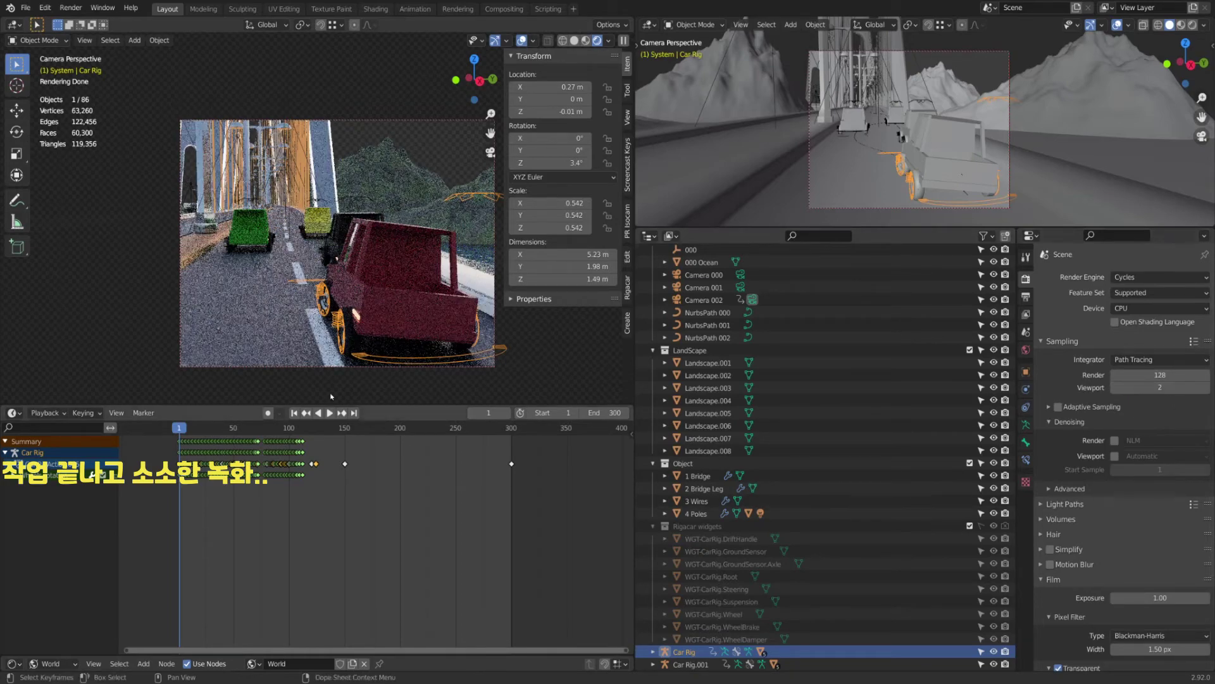
click(707, 338)
middle_drag(294, 297, 355, 294)
mouse_move(76, 110)
middle_down()
mouse_move(108, 88)
mouse_move(98, 116)
middle_up()
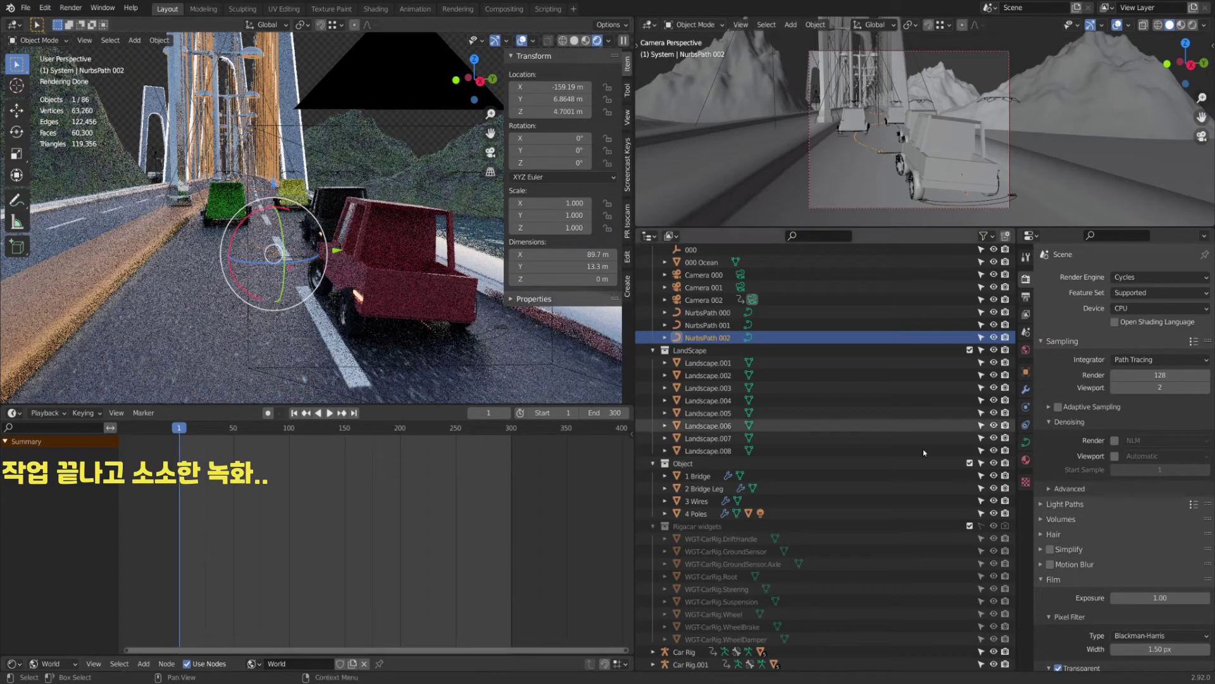
scroll(1088, 443, down, 5)
click(1059, 552)
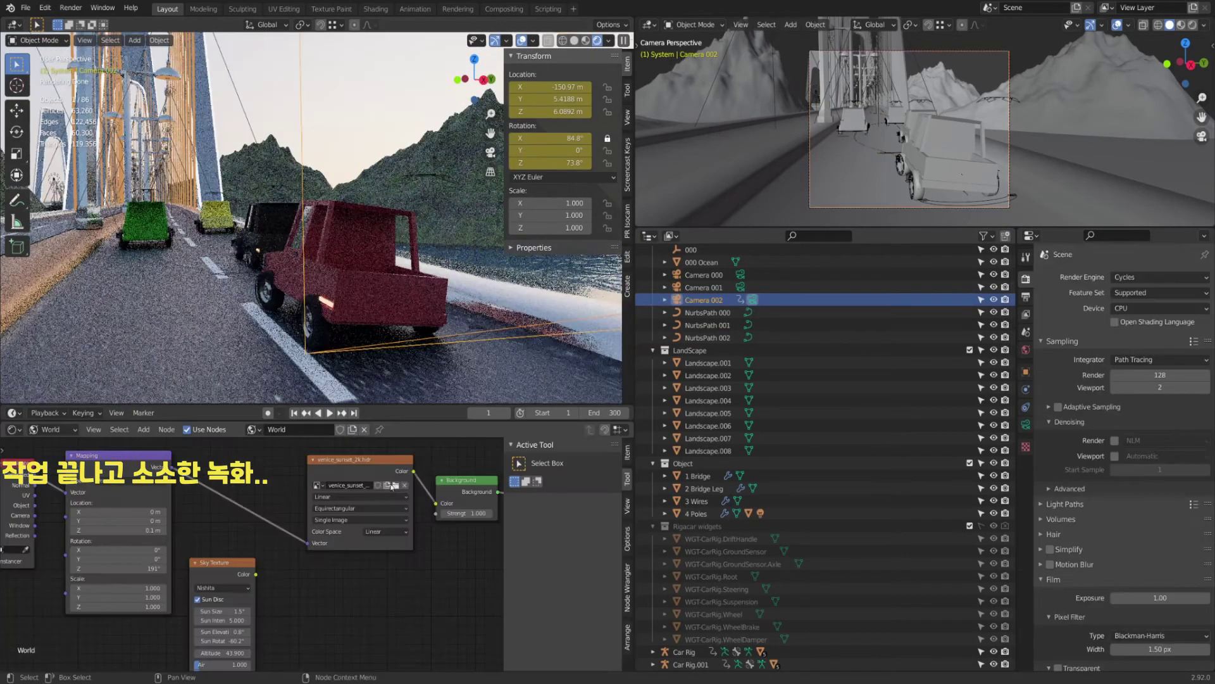
click(397, 485)
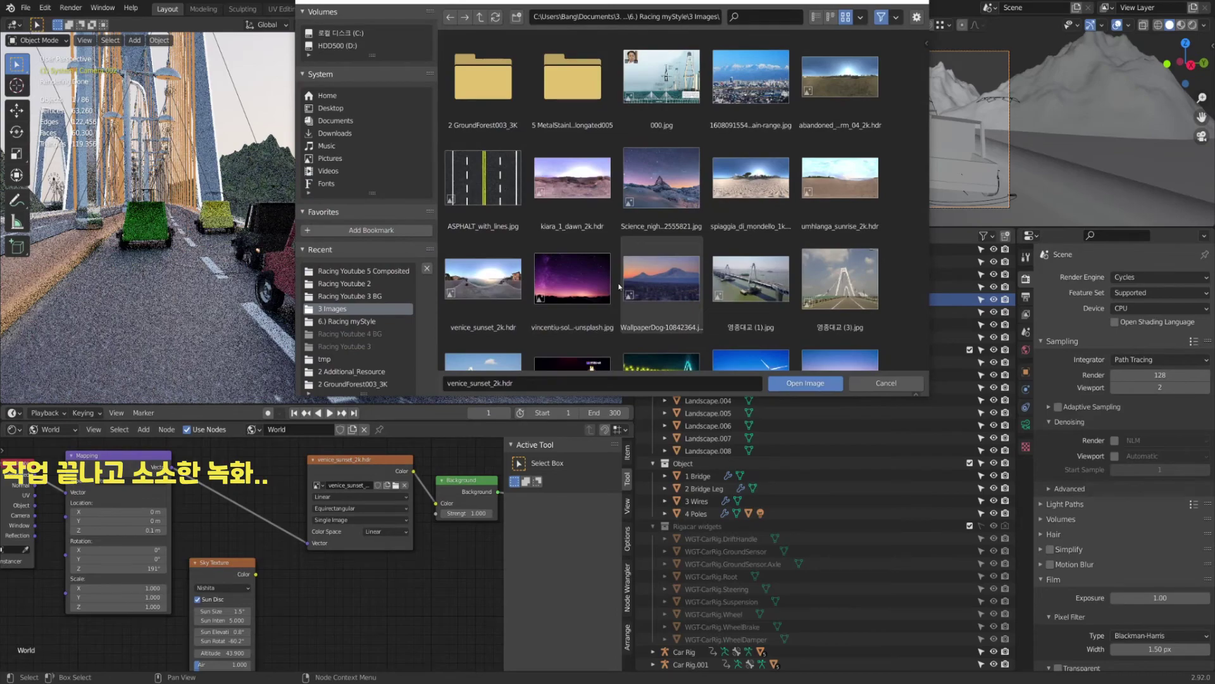
double_click(751, 76)
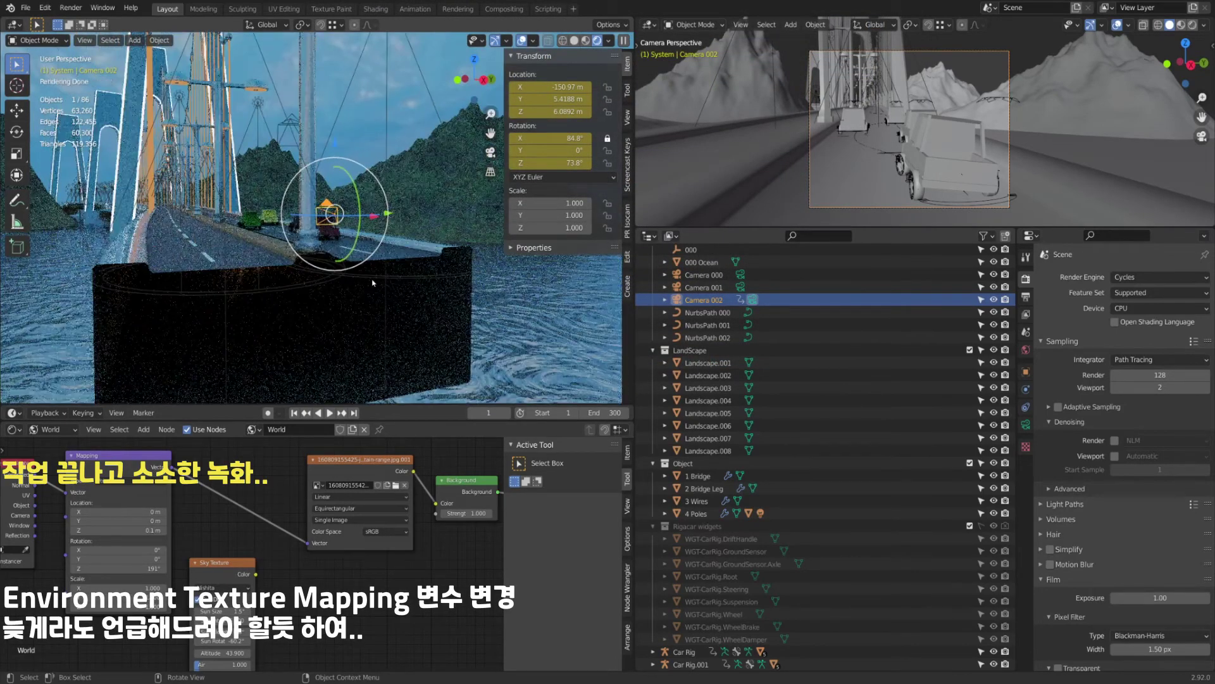
Isolate Camera 002 and examine the environment image around it and through the camera, and return to the full scene.
key(KP_Divide)
middle_drag(371, 283, 322, 282)
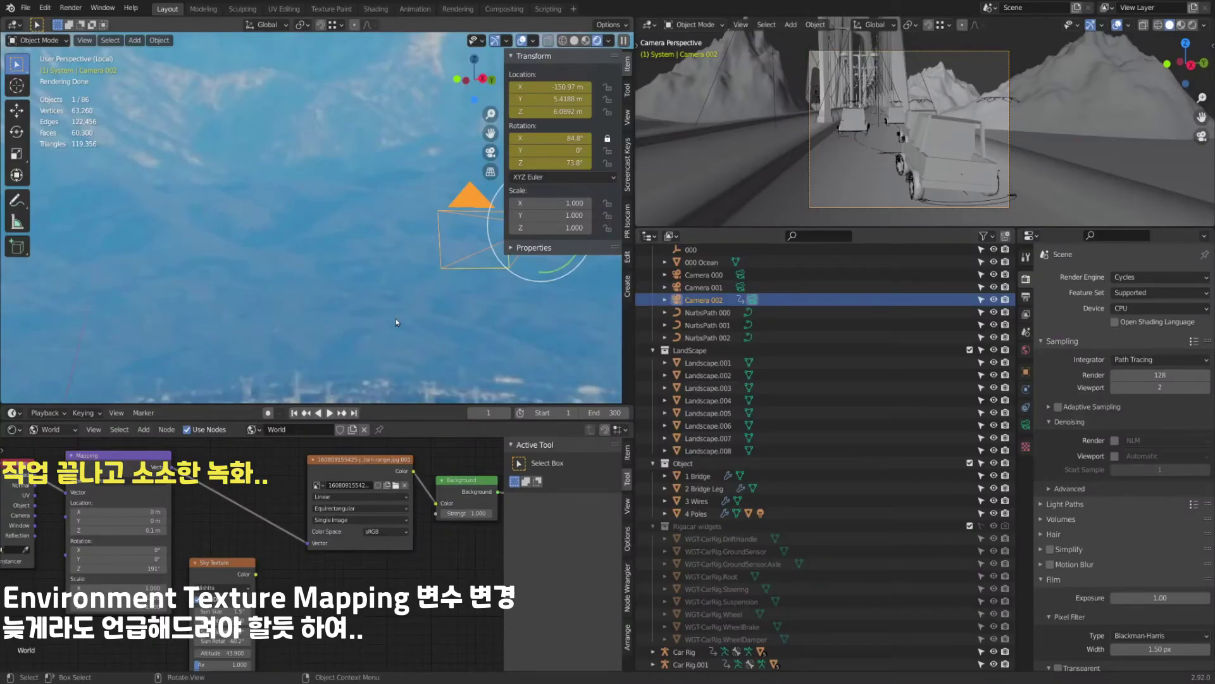
middle_drag(396, 319, 24, 326)
scroll(378, 302, down, 8)
scroll(378, 302, up, 5)
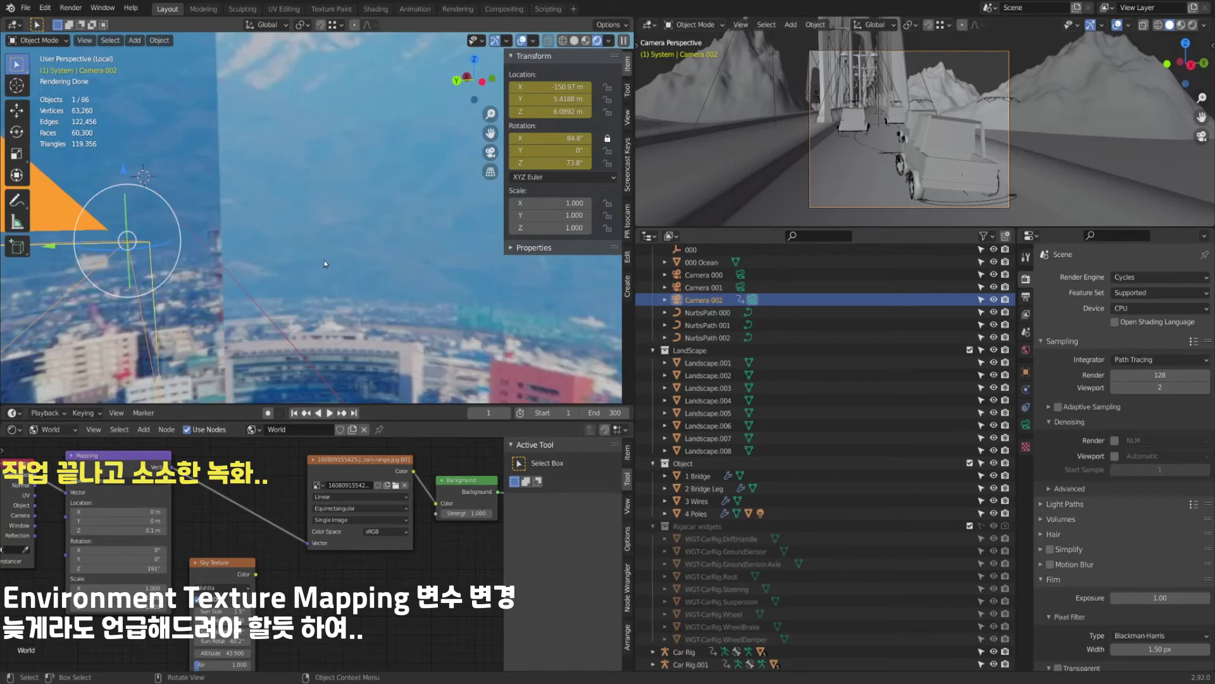
middle_drag(324, 263, 283, 271)
shift+middle_drag(282, 271, 405, 192)
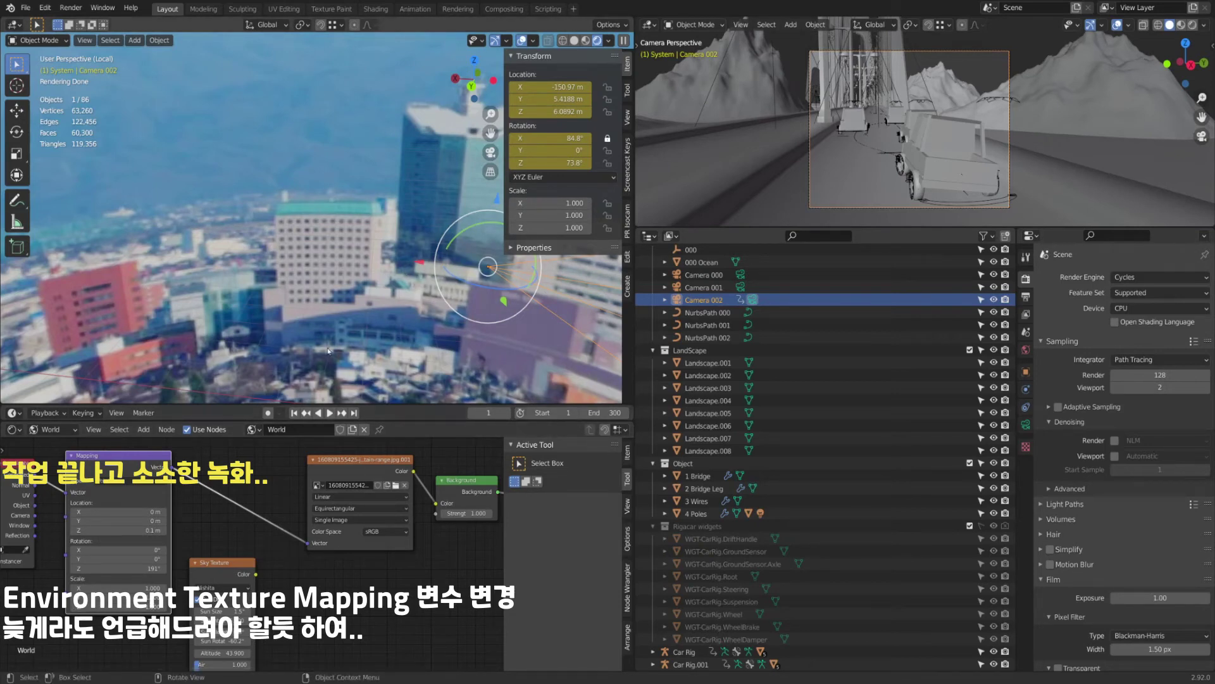
key(KP_0)
scroll(366, 292, up, 4)
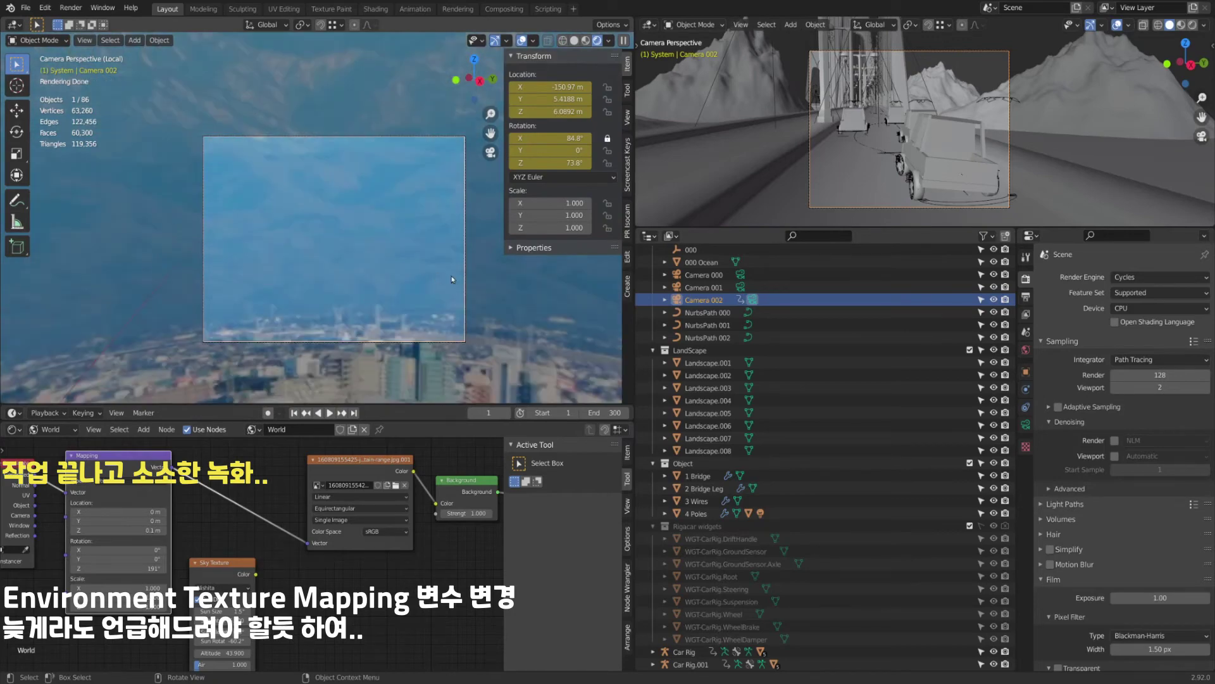
key(KP_0)
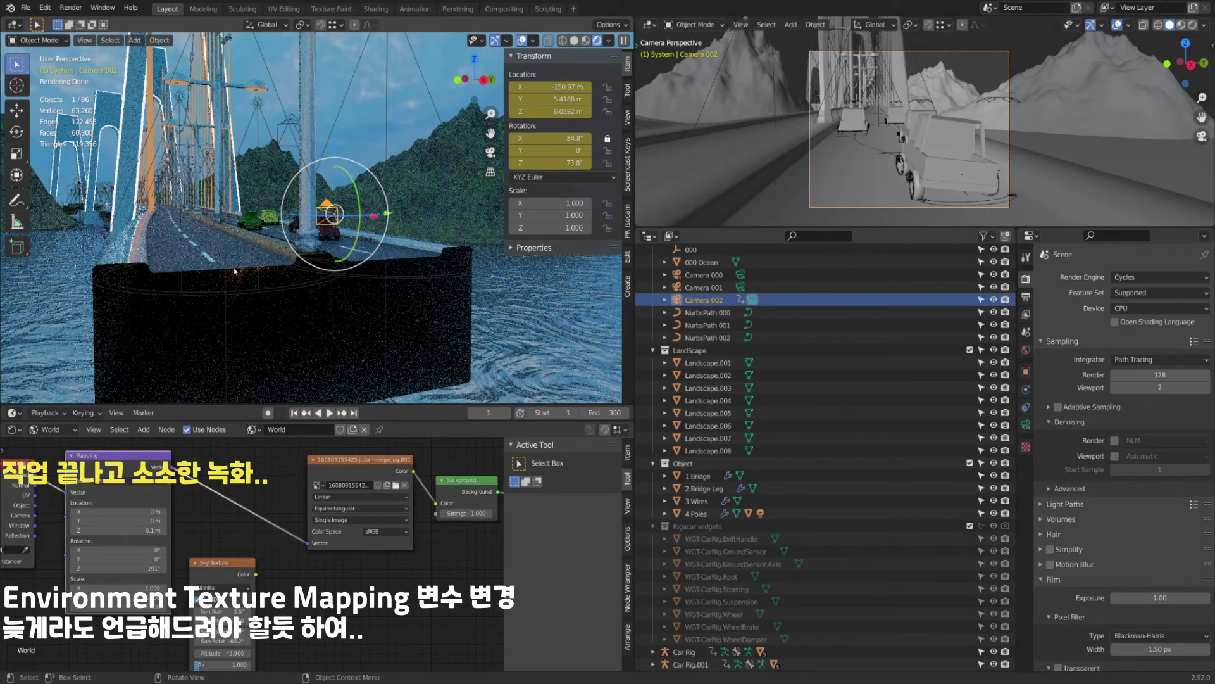
Look through Camera 002, try 10 m as the world Mapping node's Z location, and set it to -0.5 m.
key(KP_0)
scroll(268, 296, up, 5)
scroll(269, 296, down, 6)
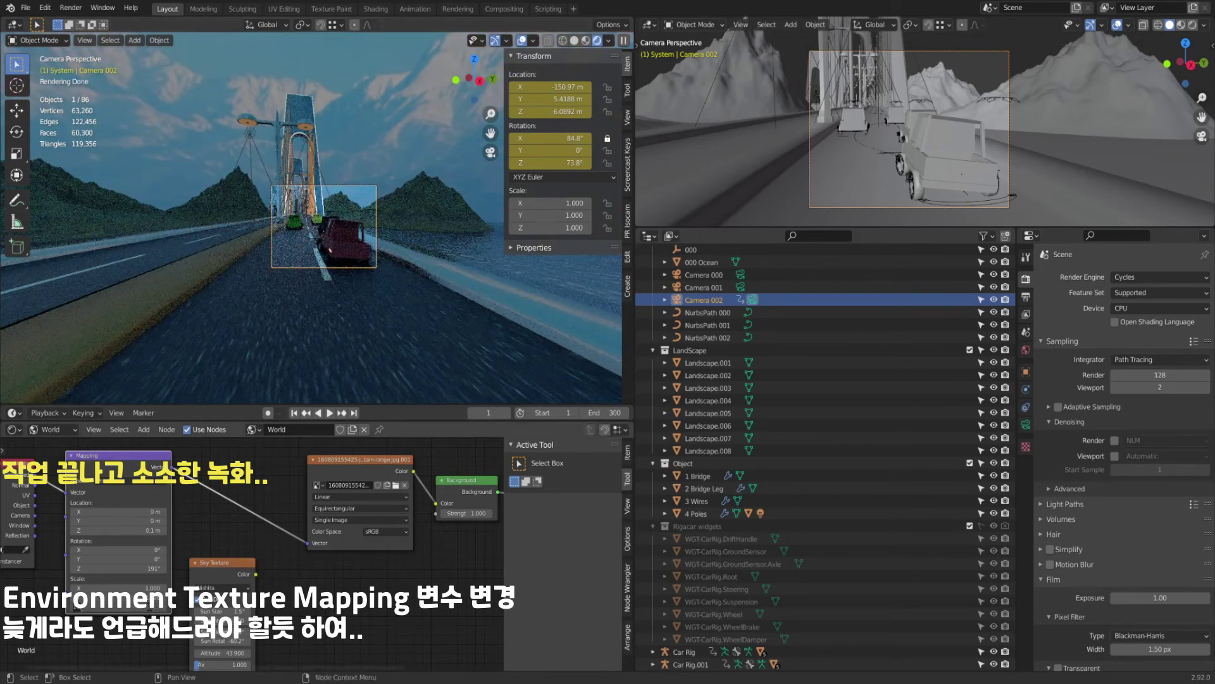
text(10)
key(Return)
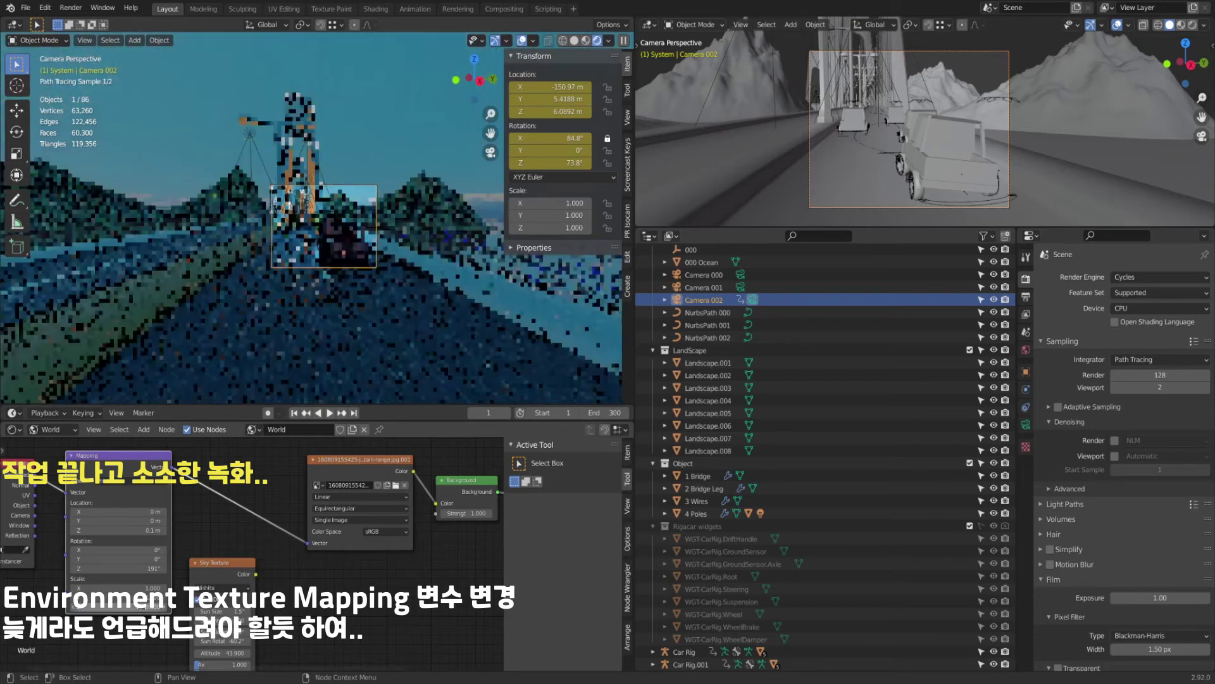
scroll(312, 364, up, 4)
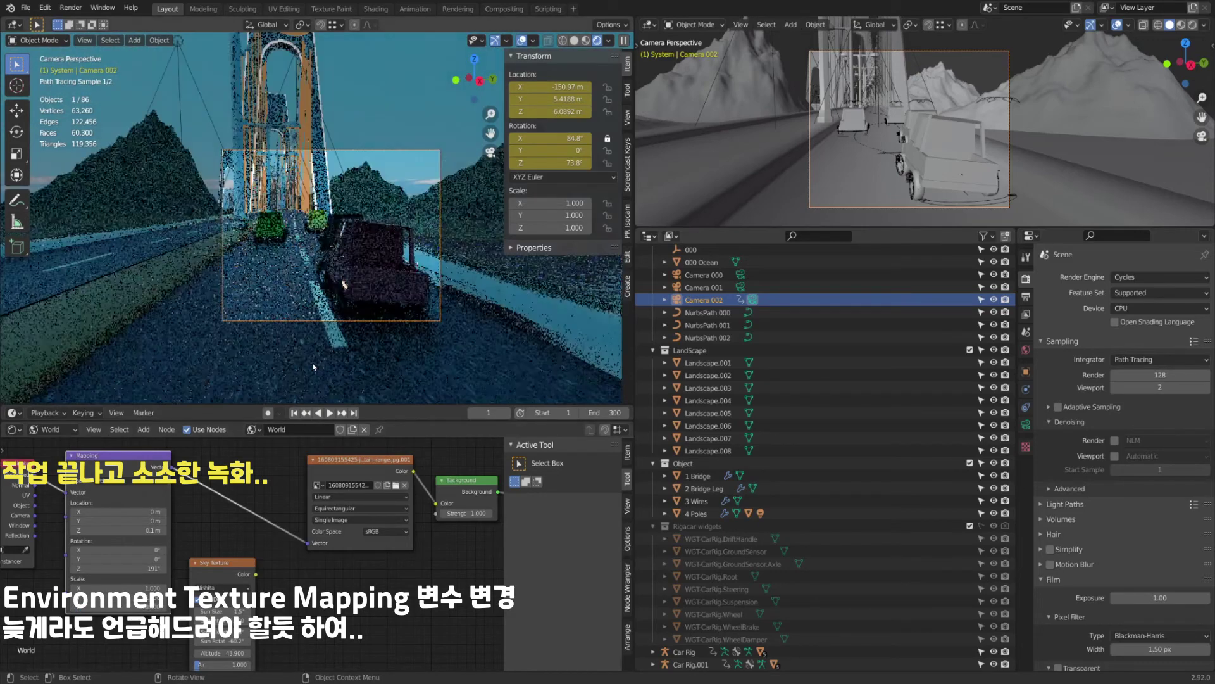
click(145, 532)
text(-0.5)
key(Return)
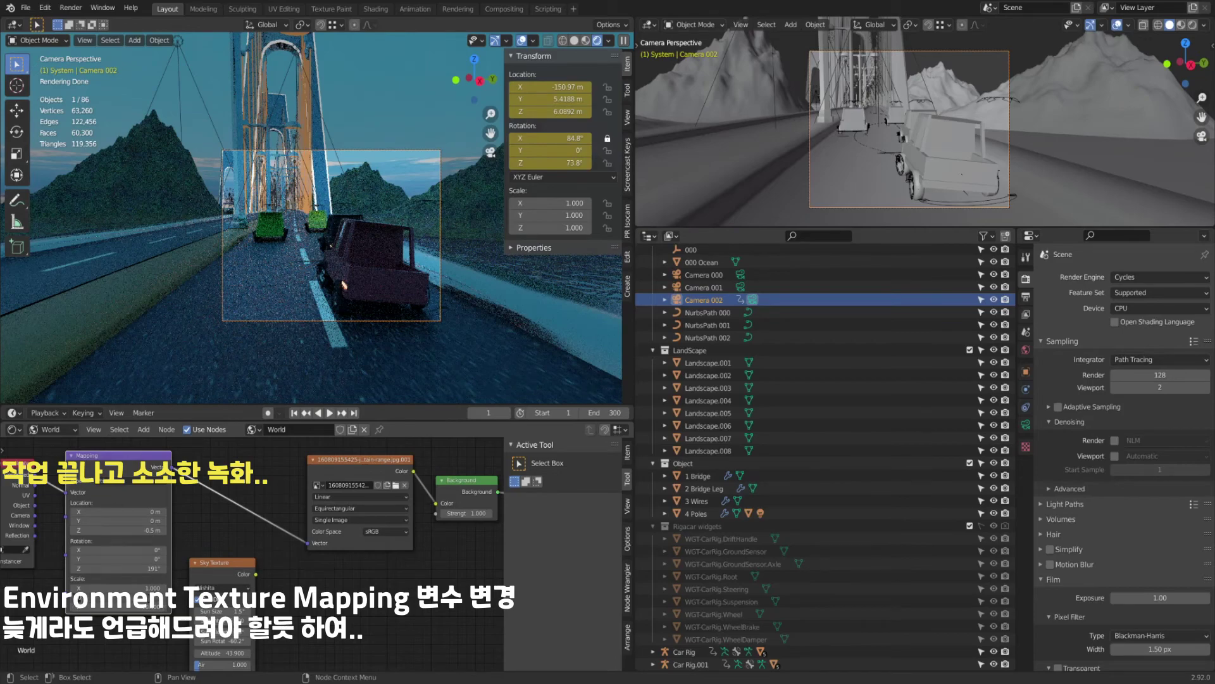
scroll(410, 306, up, 2)
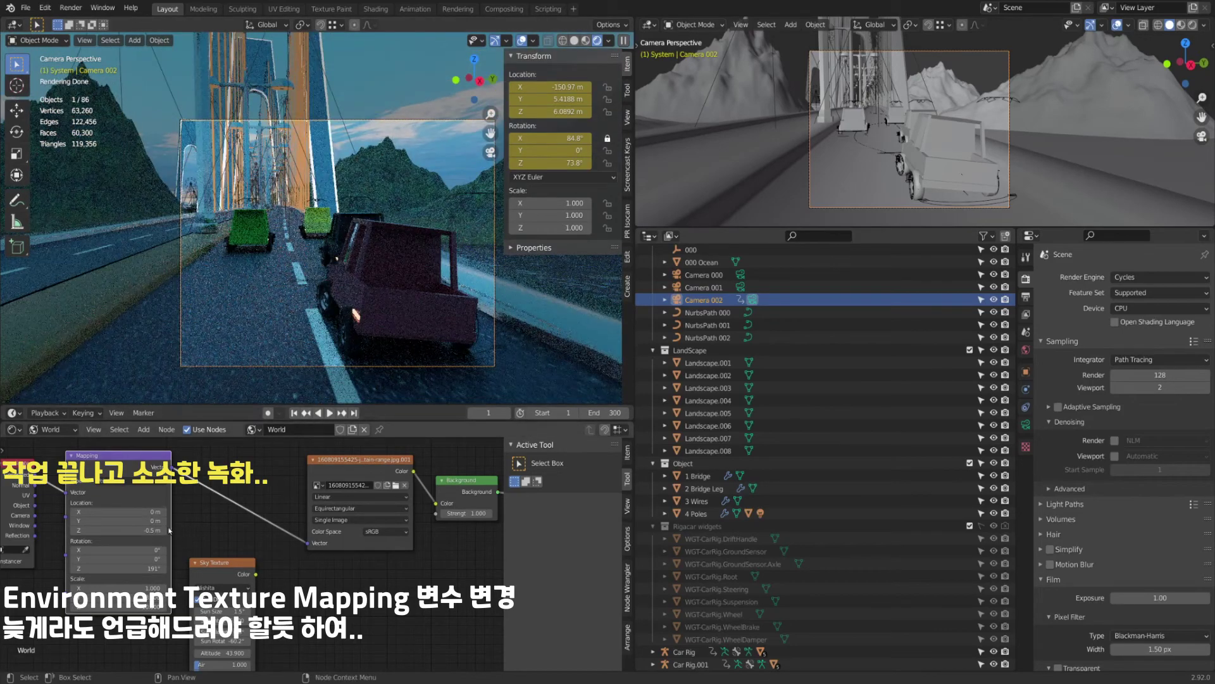
Open the racing project with the other background mapping from the 6.) Racing myStyle folder and display it in Rendered viewport shading.
click(524, 653)
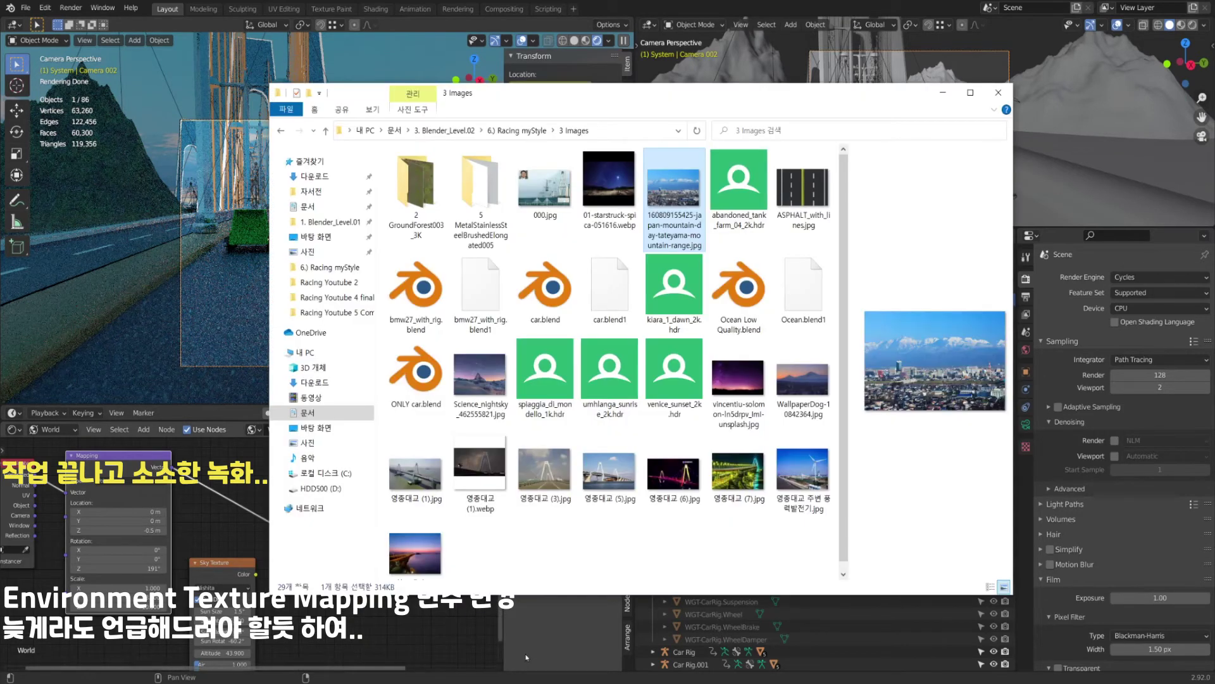
key(alt+Left)
double_click(550, 310)
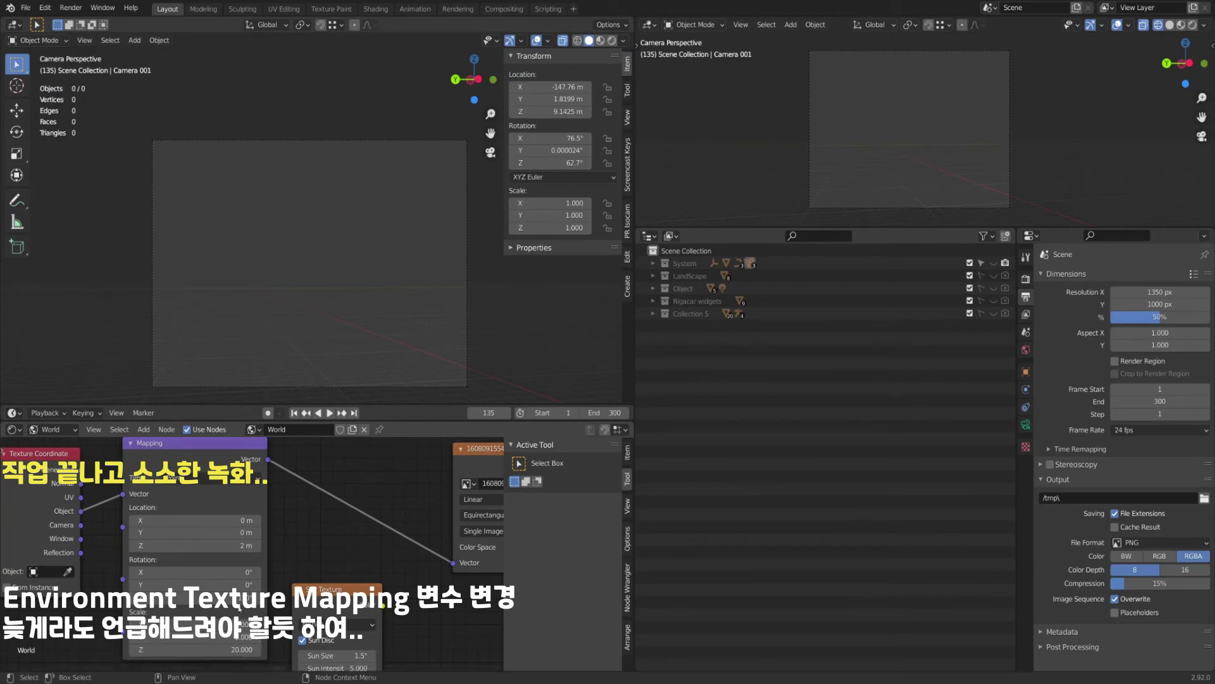
click(611, 40)
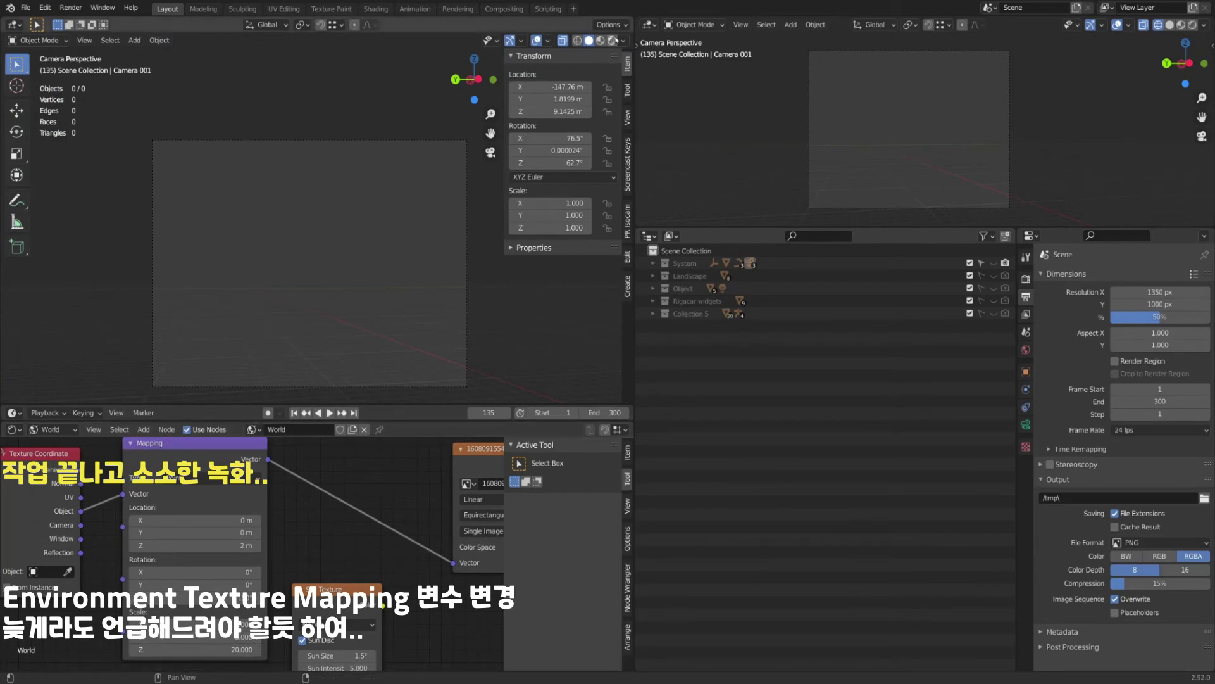
In the first project, connect Texture Coordinate's Object output to the Mapping Vector, setting Location Z 2 m, Rotation Z 150° and Scale X 5.
key(alt+Tab)
key(alt+Tab)
key(alt+Tab)
key(alt+Tab)
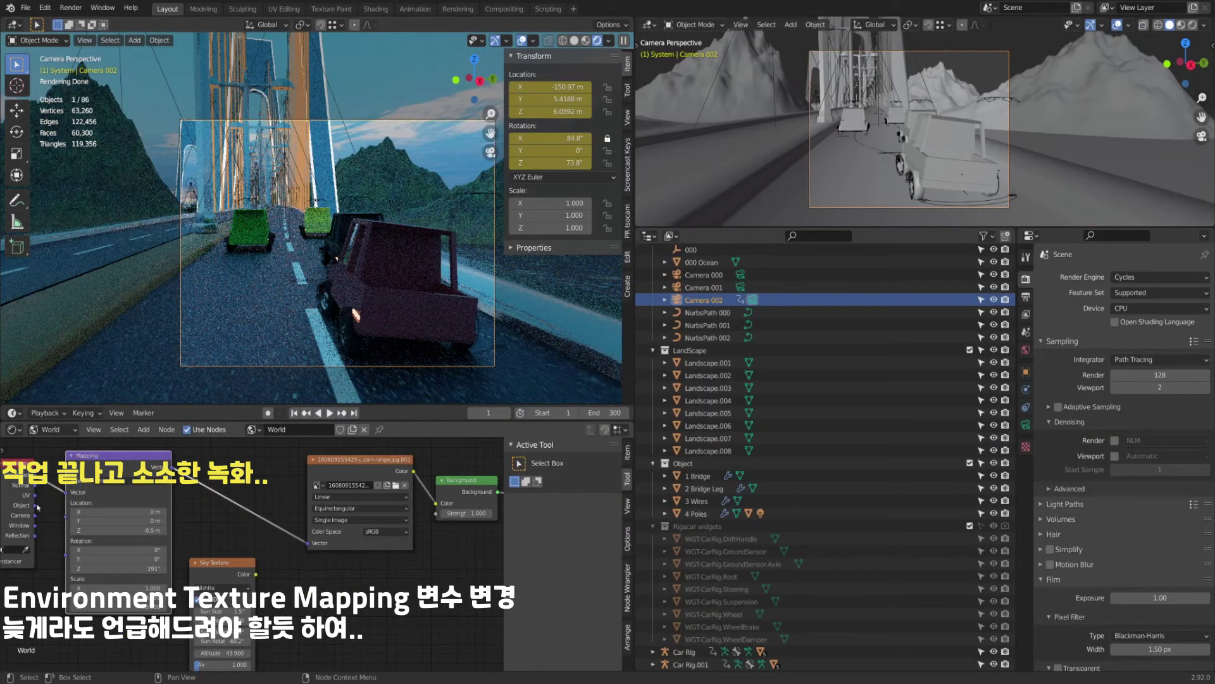
drag(36, 505, 45, 503)
drag(66, 494, 66, 492)
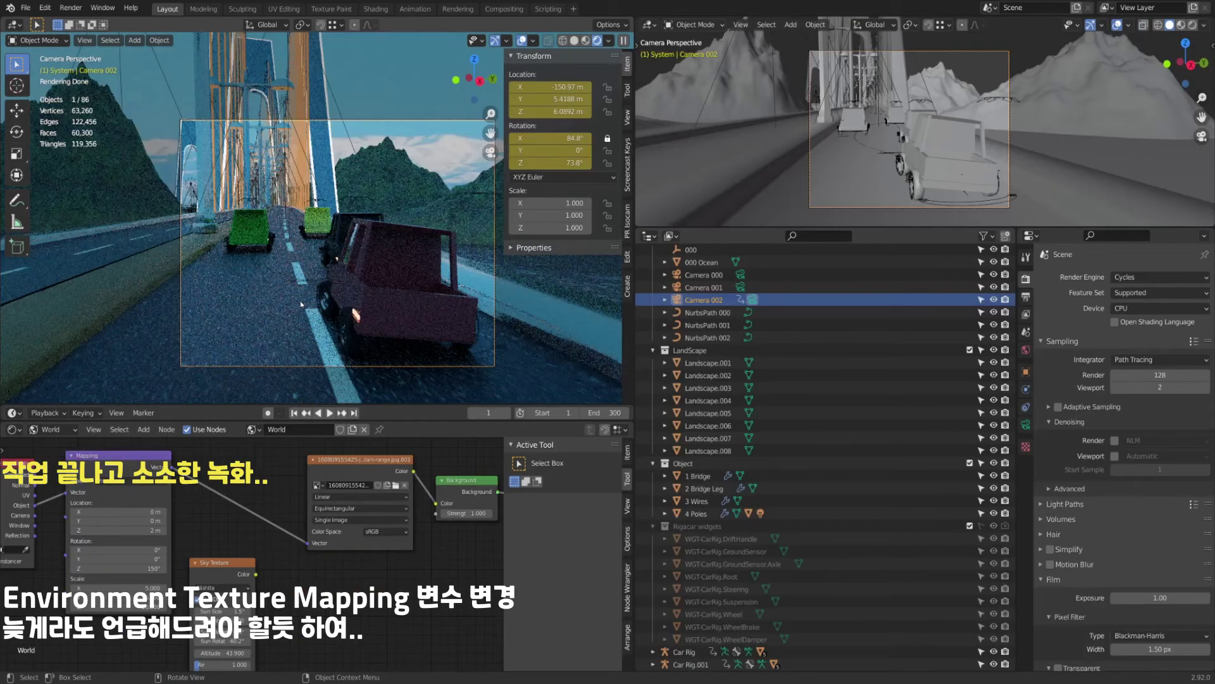
key(space)
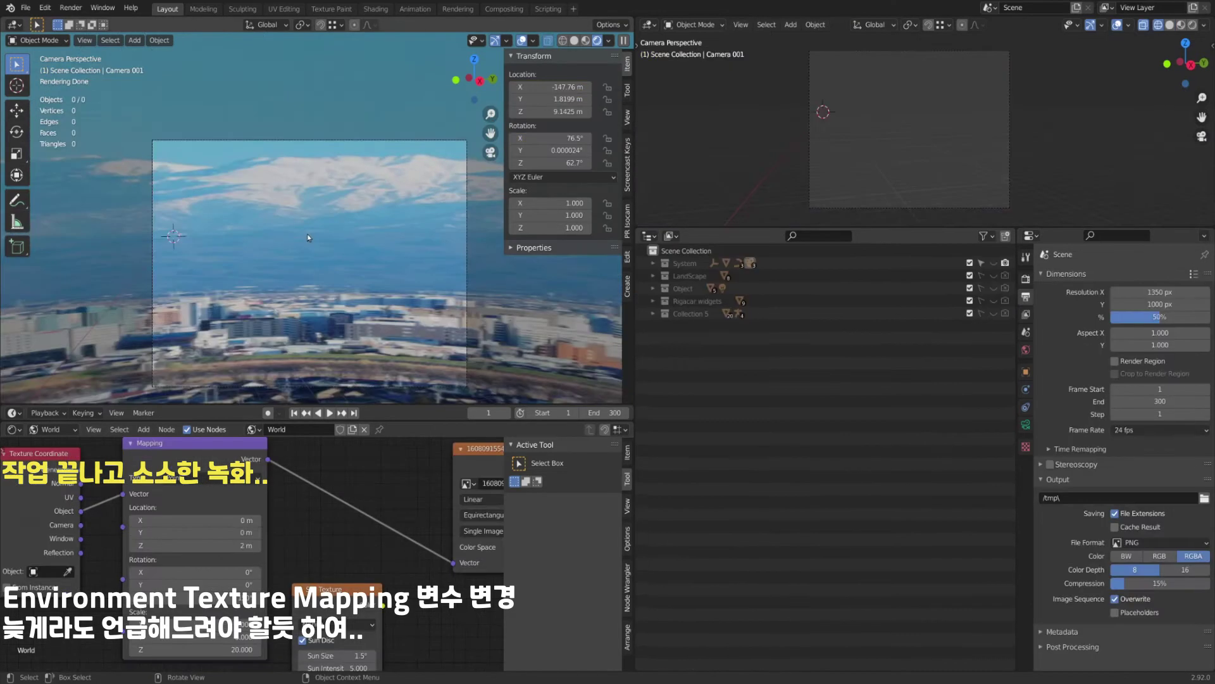
Look through the 3 Images folder at spiaggia_di_mondello_1k.hdr and venice_sunset_2k.hdr, and return to the second project.
key(alt+Tab)
key(alt+Tab)
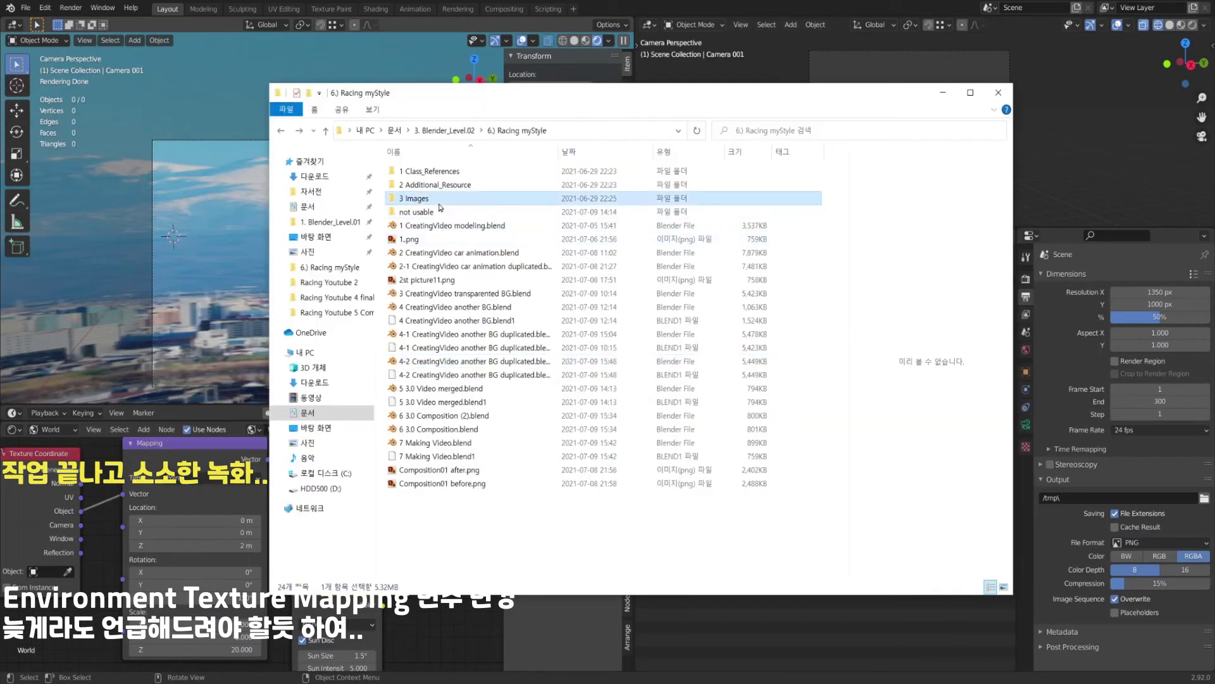
double_click(627, 198)
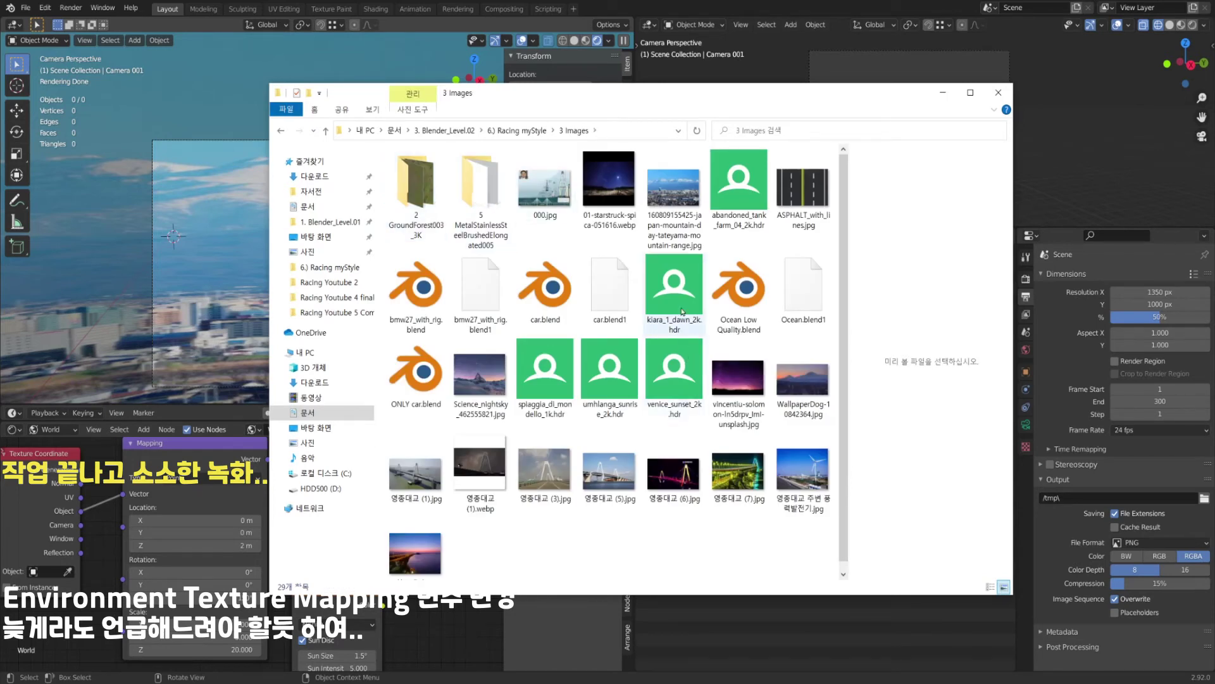
click(555, 382)
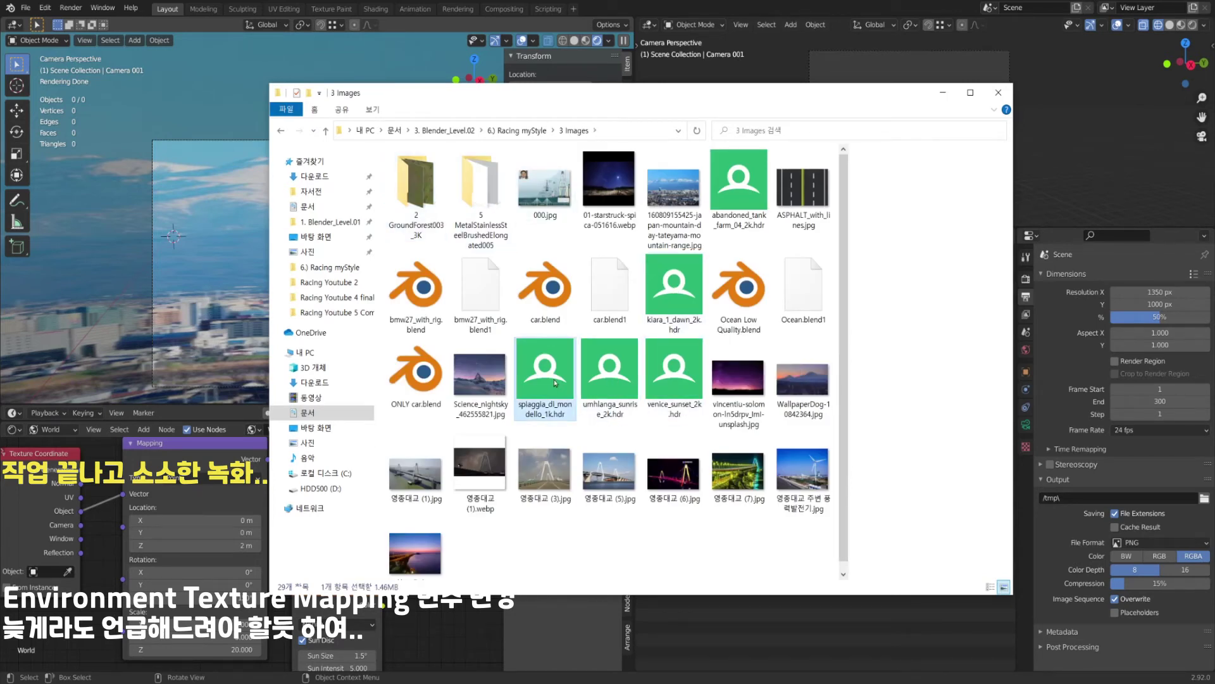
click(670, 384)
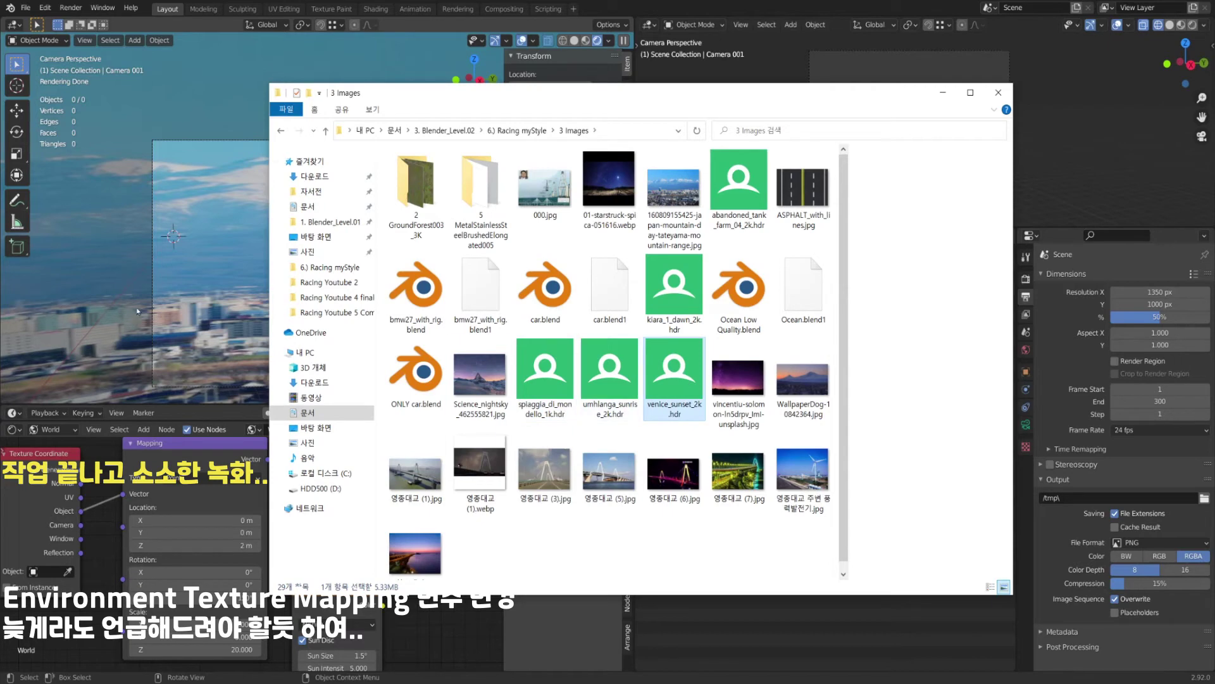
click(138, 310)
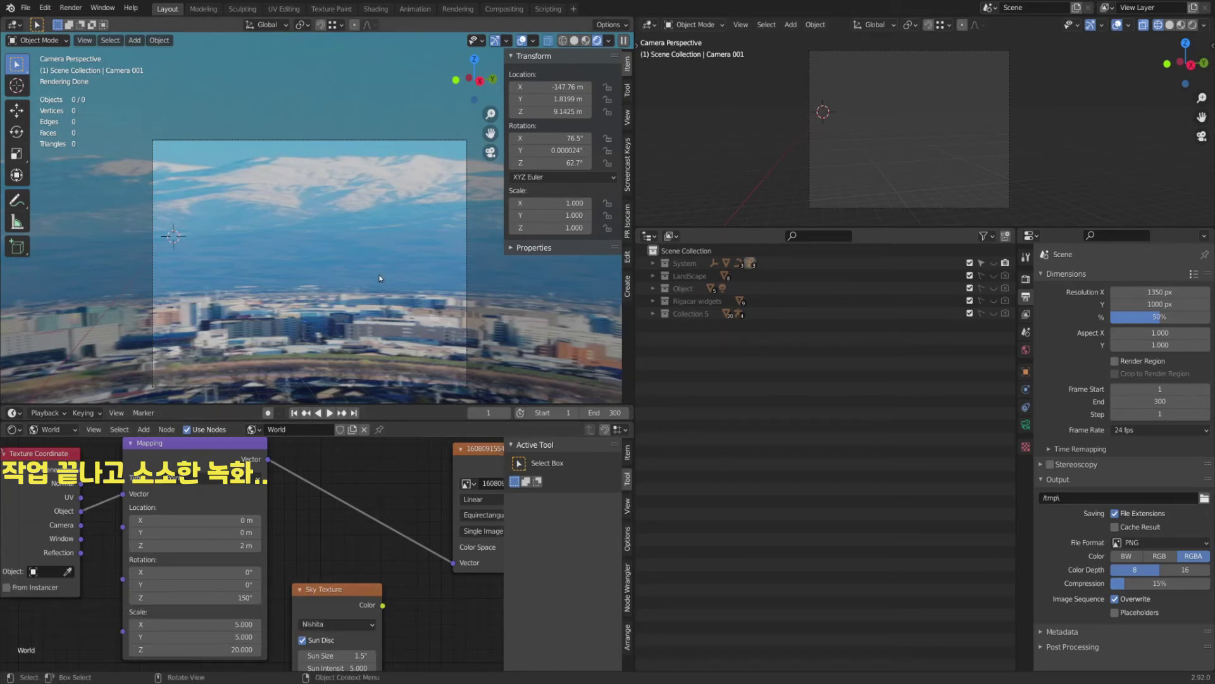
Enlarge the timeline area and play and scrub the animation to check the Camera 001 background up to frame 231.
key(space)
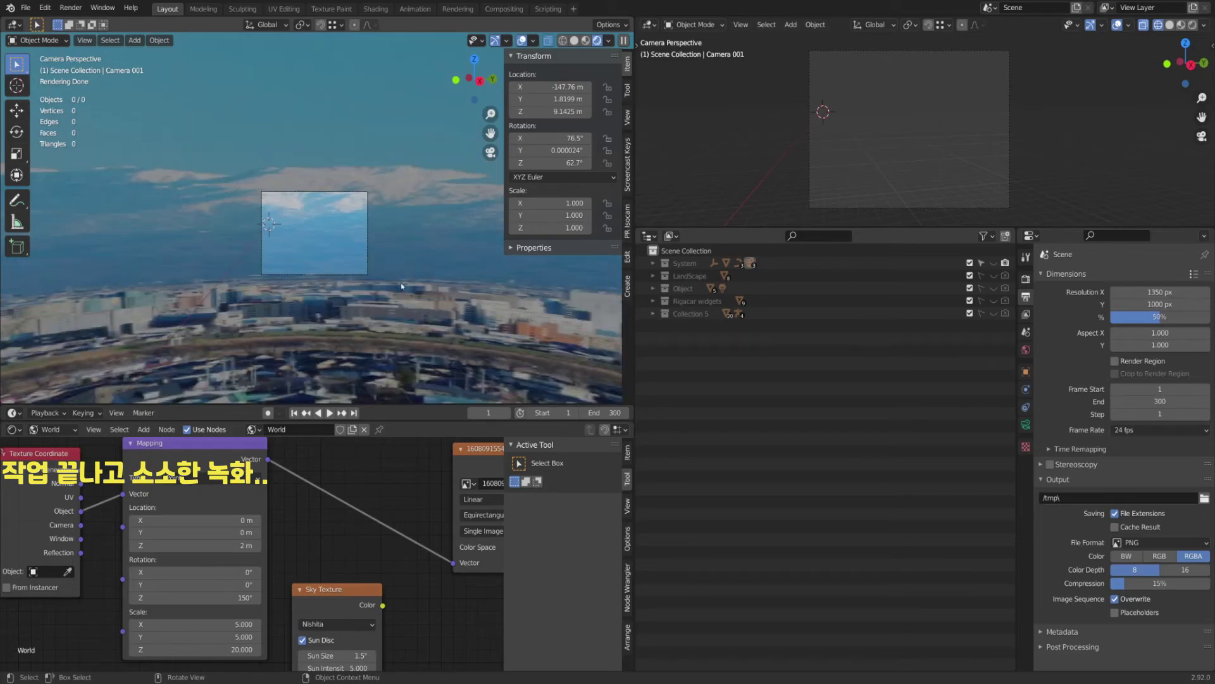
drag(393, 421, 393, 560)
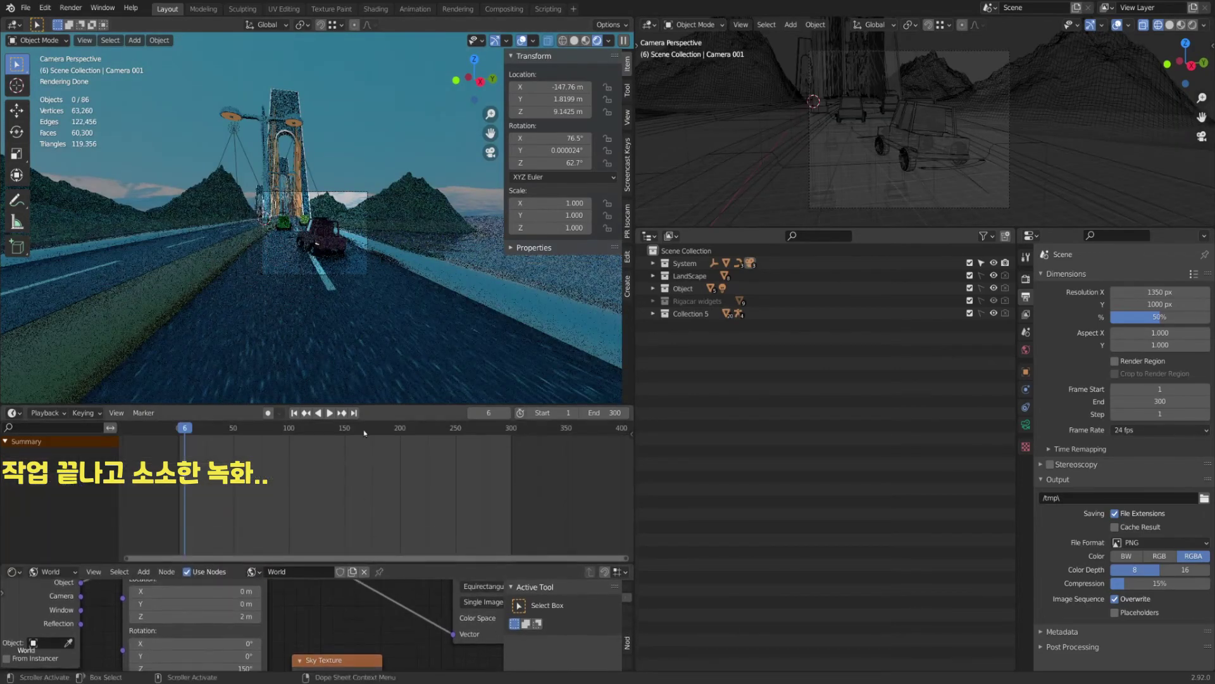
click(366, 433)
click(405, 434)
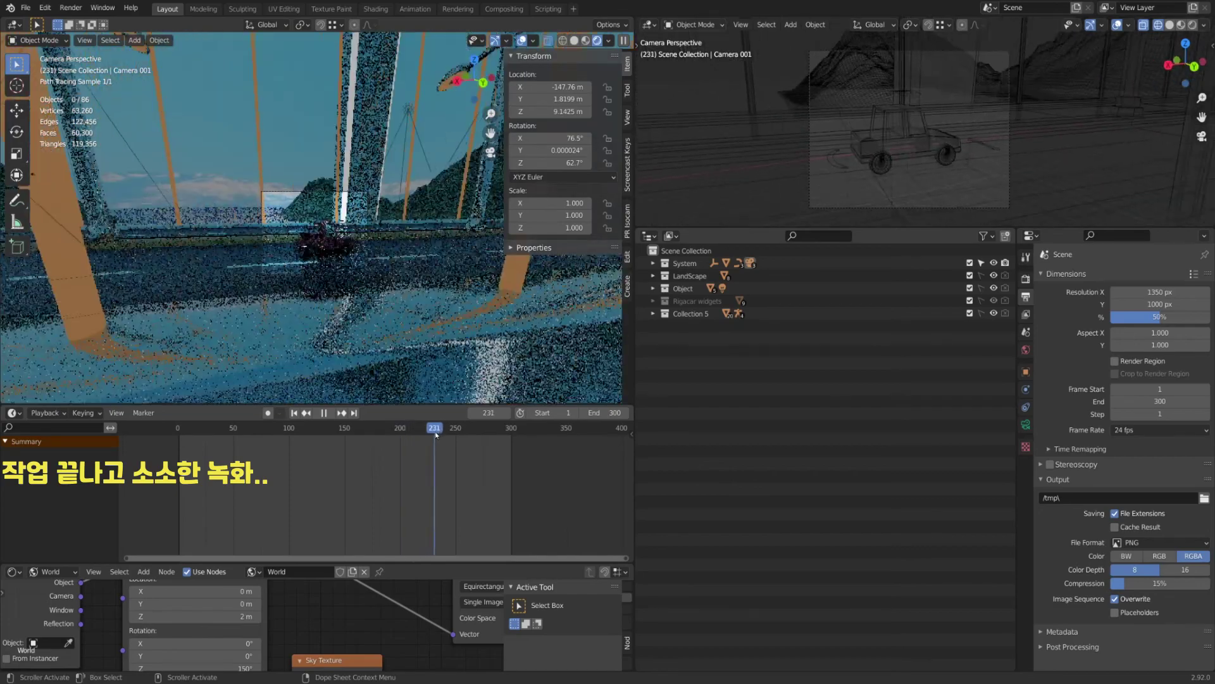
key(space)
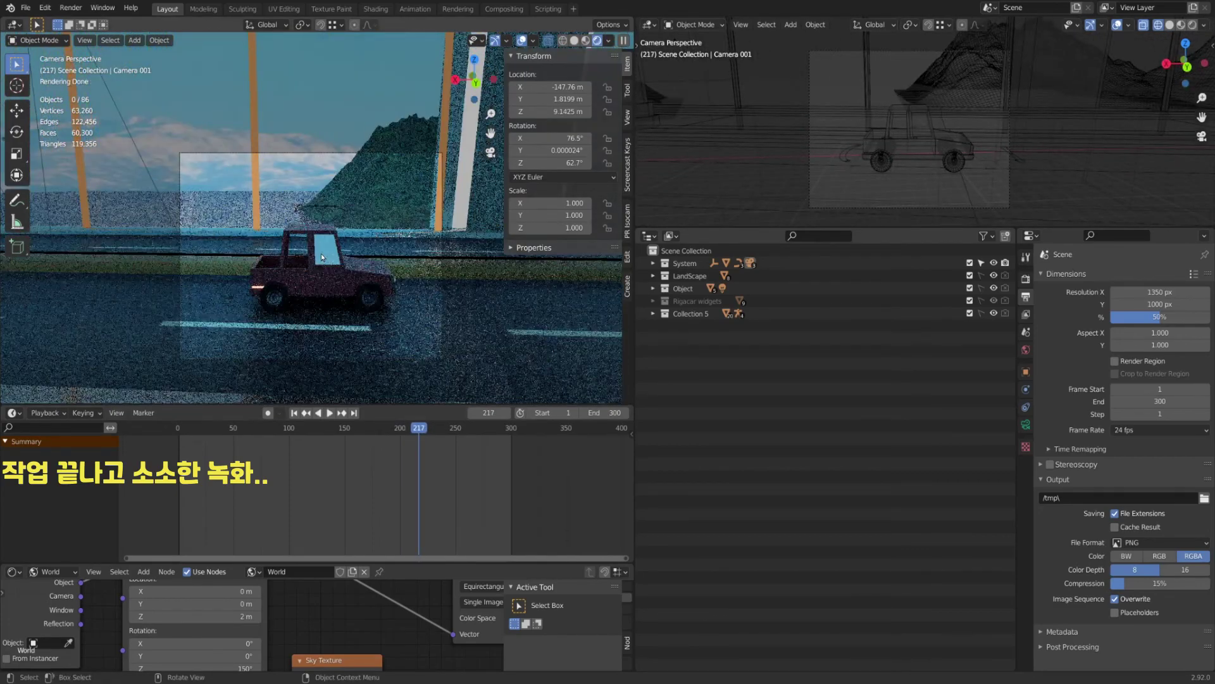
mouse_move(420, 431)
mouse_down()
mouse_move(212, 436)
mouse_move(454, 441)
mouse_move(351, 436)
mouse_move(415, 438)
mouse_up()
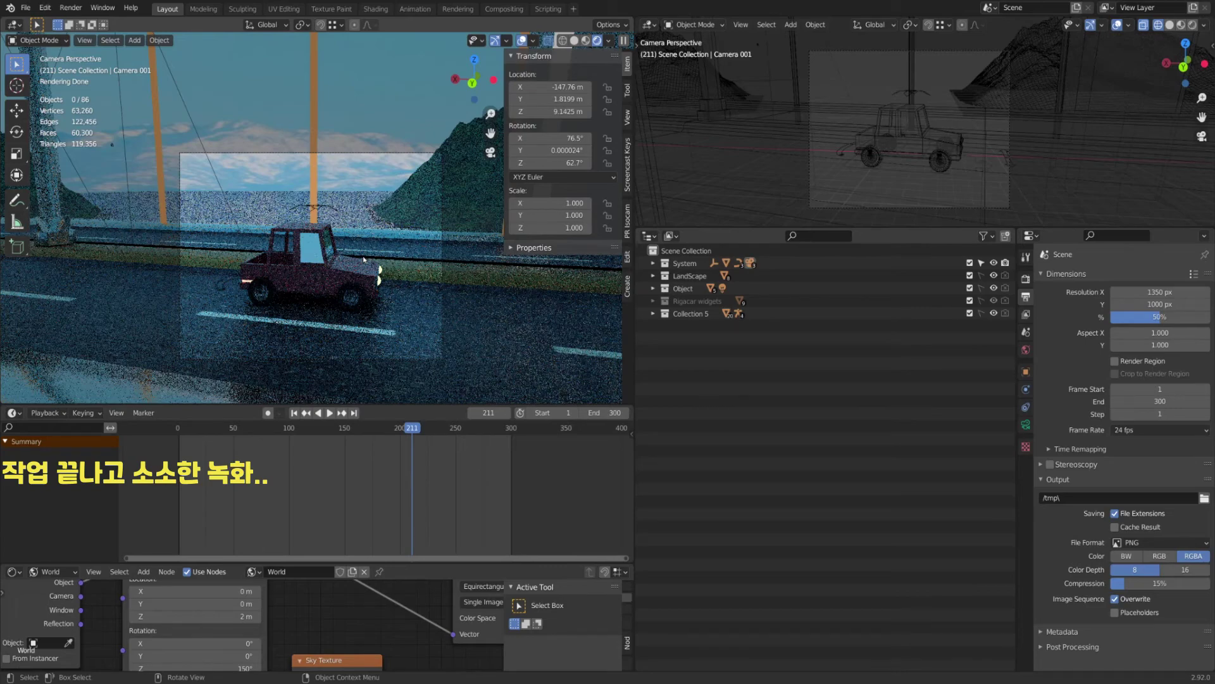
Examine the keyframing options for the Mapping node's Z values while scrubbing and playing the animation between frames 107 and 273, and return to the start.
right_click(190, 668)
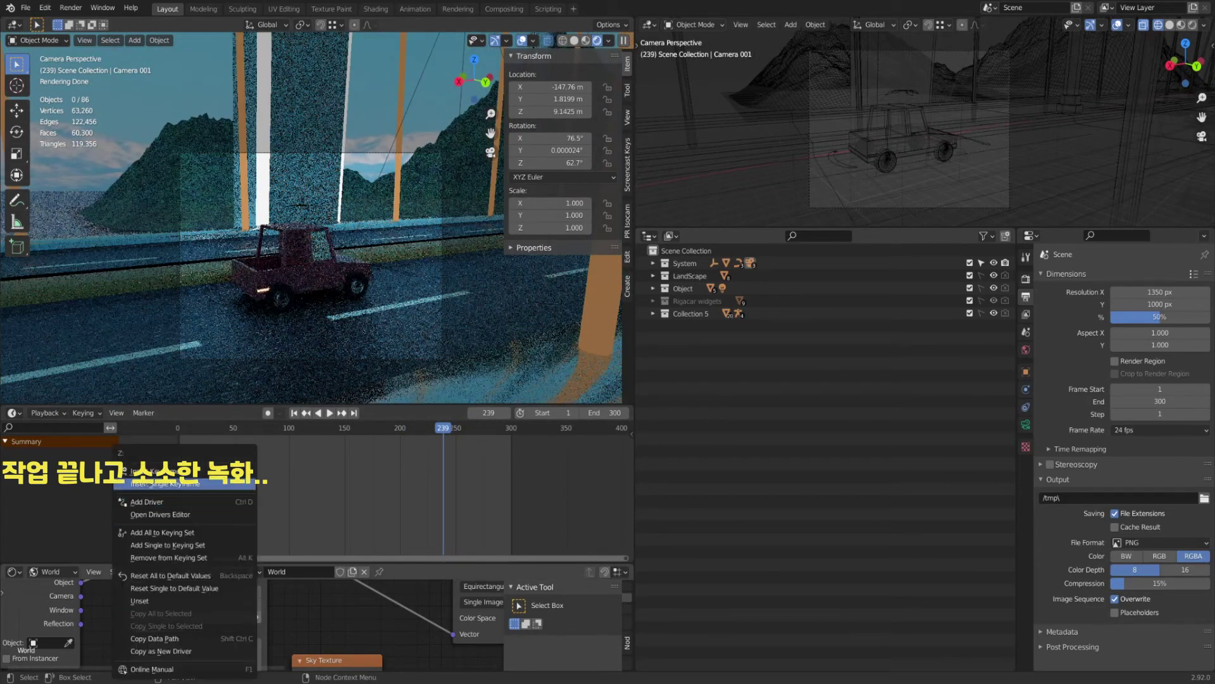
click(398, 431)
drag(397, 431, 298, 432)
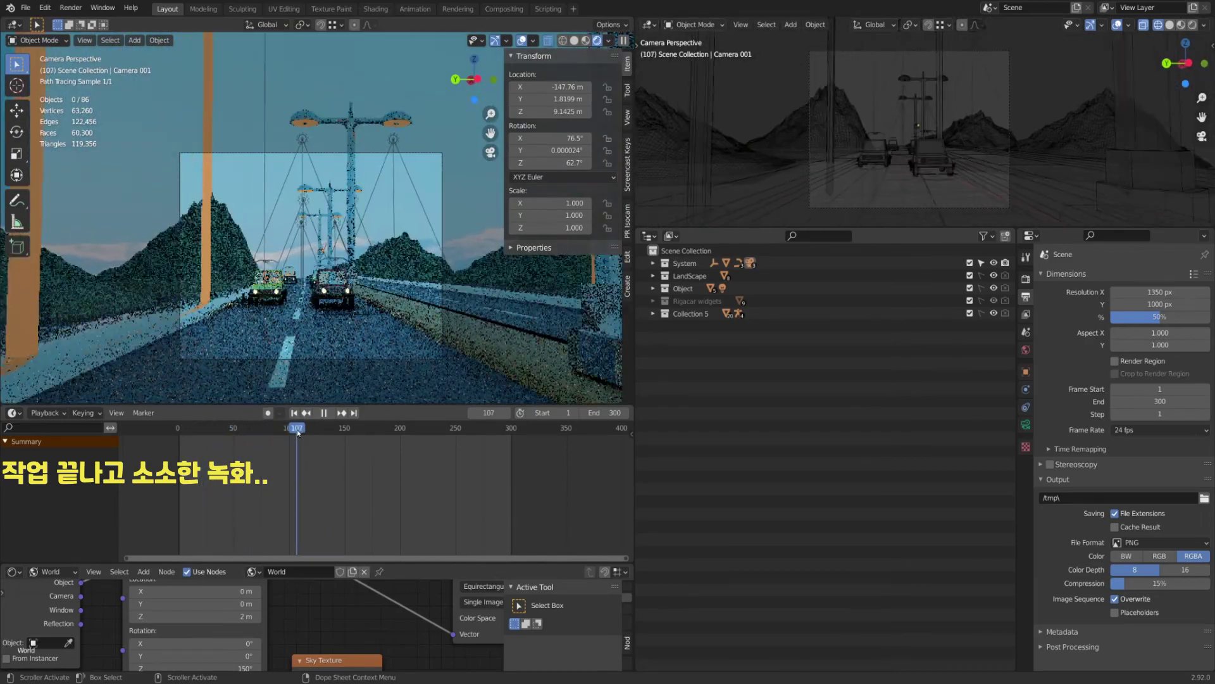
key(space)
right_click(190, 668)
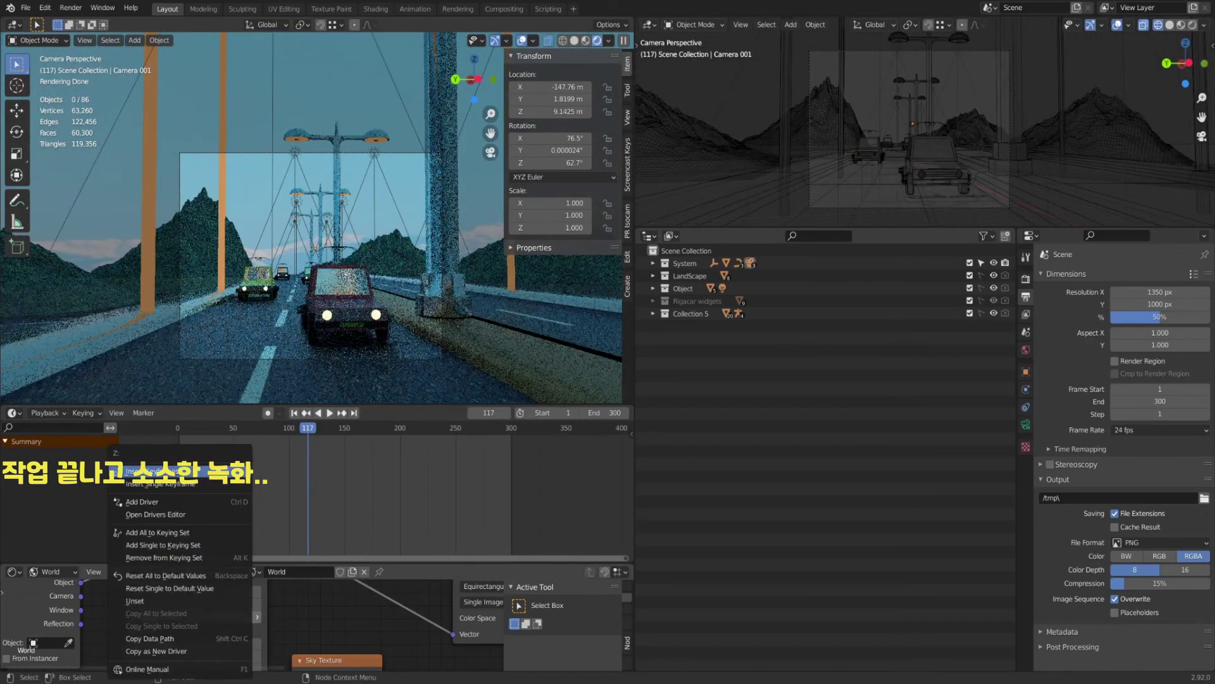
key(Escape)
key(space)
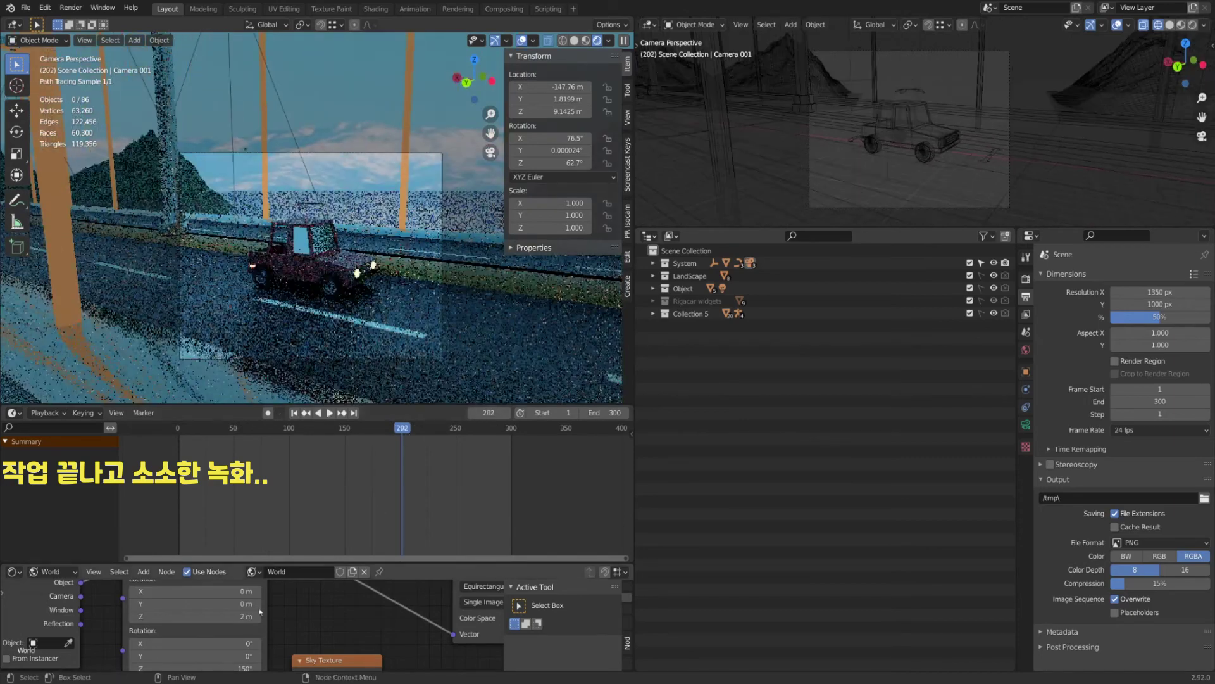
right_click(190, 614)
drag(400, 434, 481, 434)
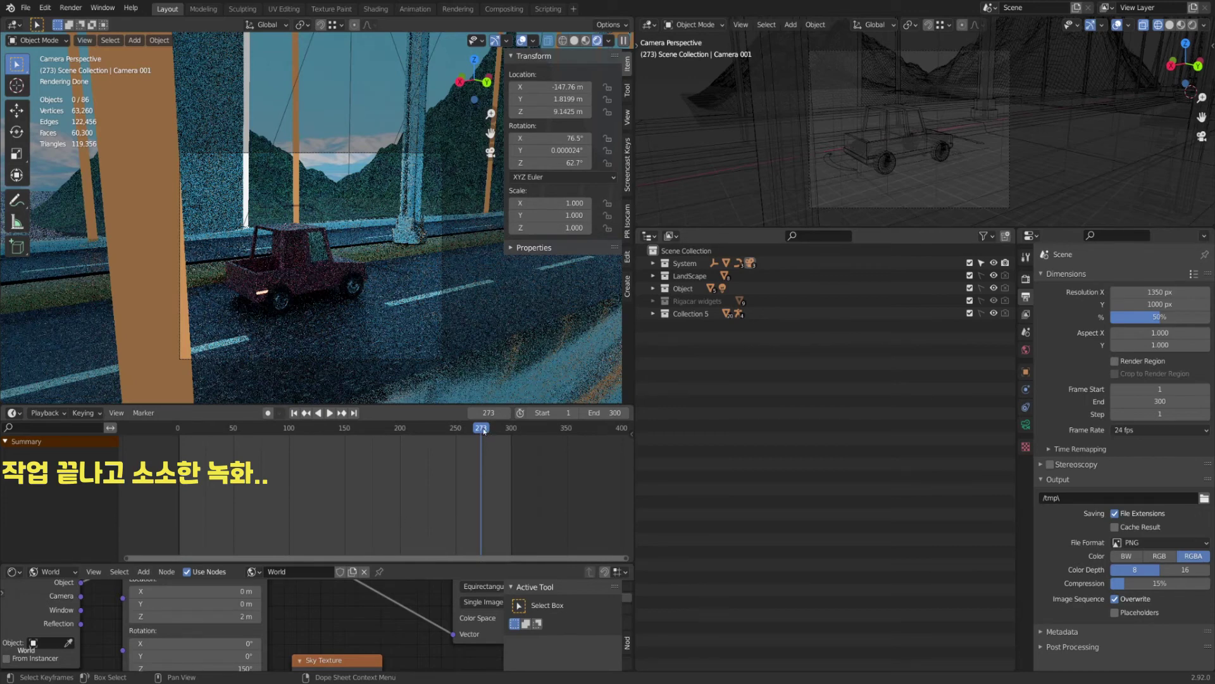
key(shift+Left)
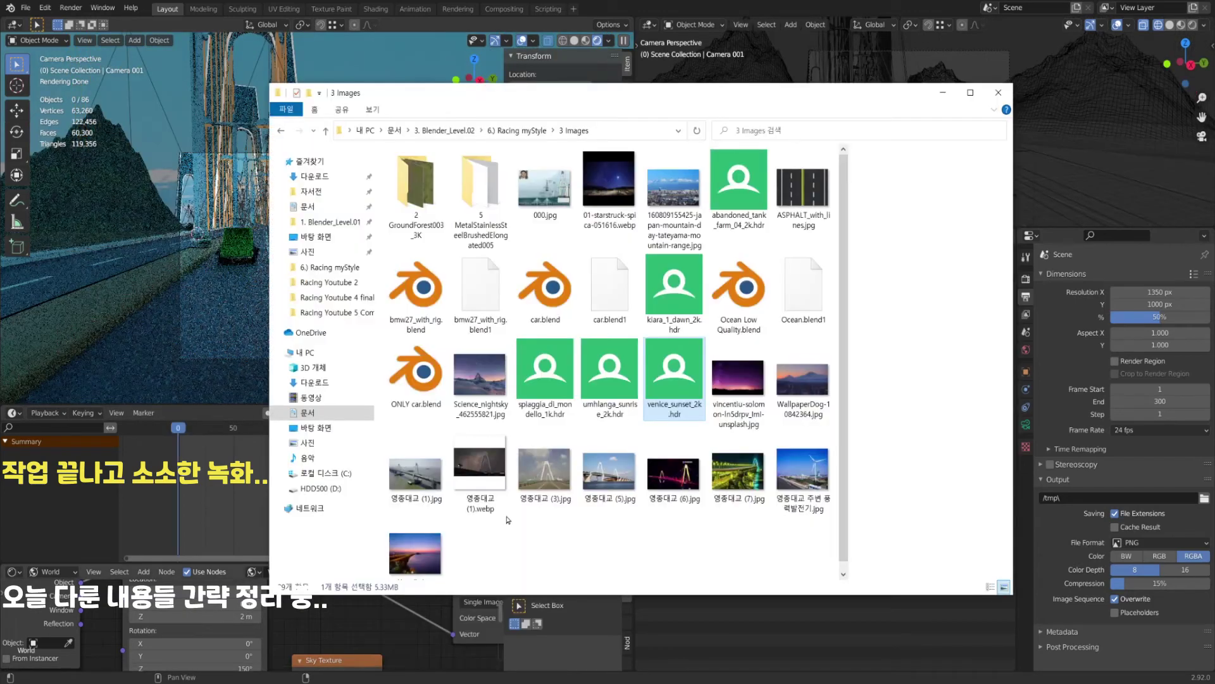
In the 6.) Racing myStyle folder, fit the name column to the file names and review the project files from modeling to 3 CreatingVideo transparented BG.blend.
key(alt+Up)
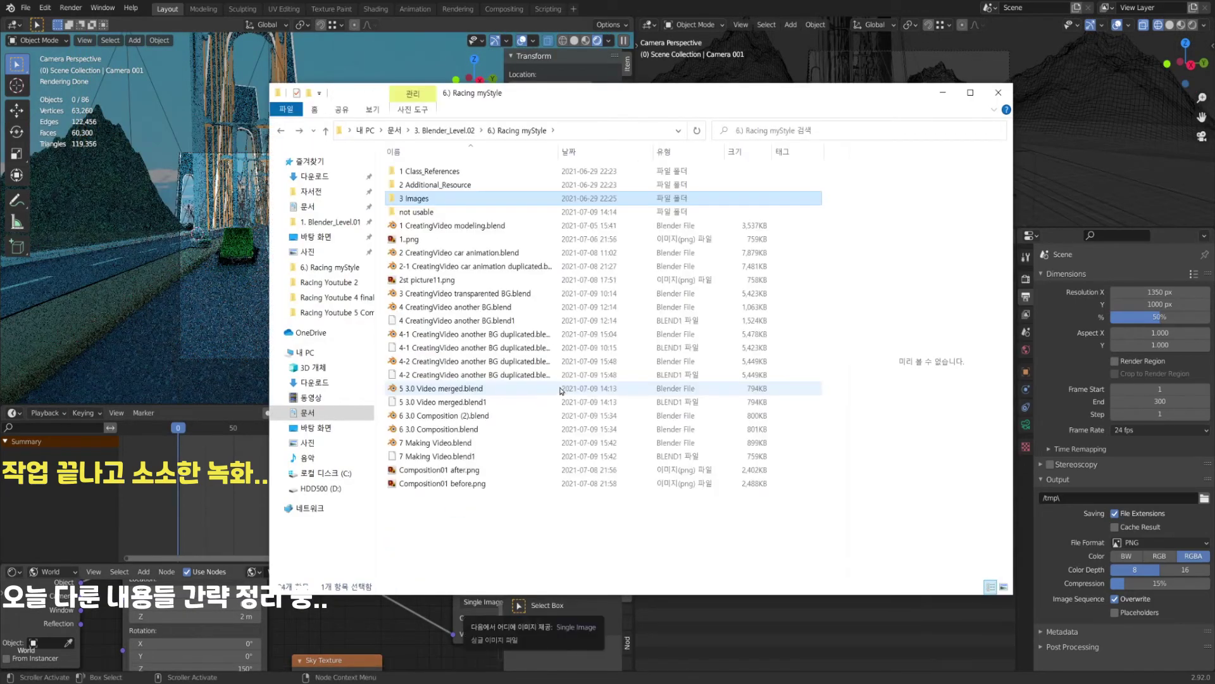
key(Down)
key(Down)
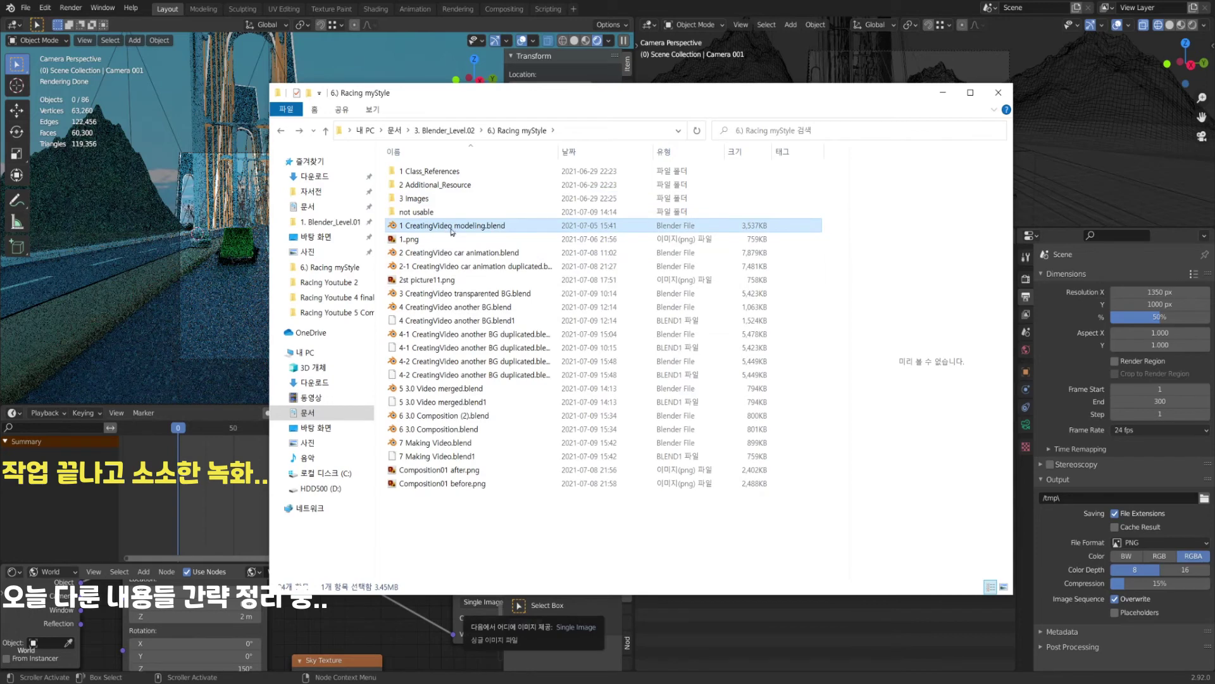
key(Down)
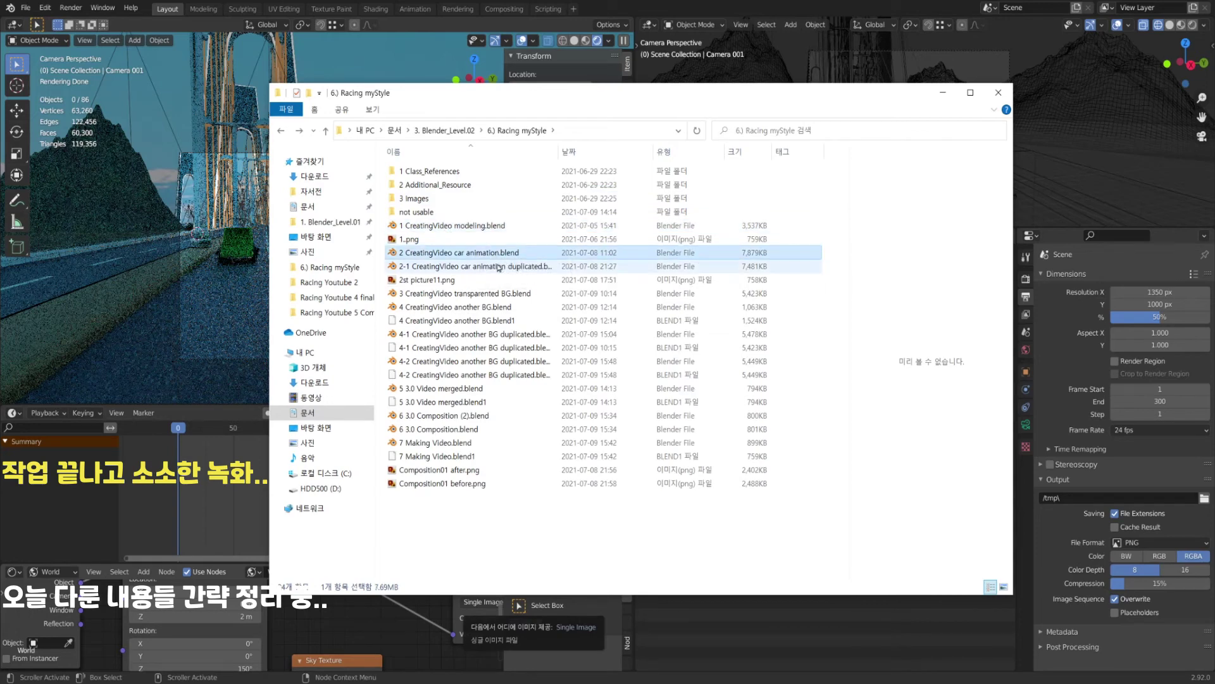
double_click(558, 151)
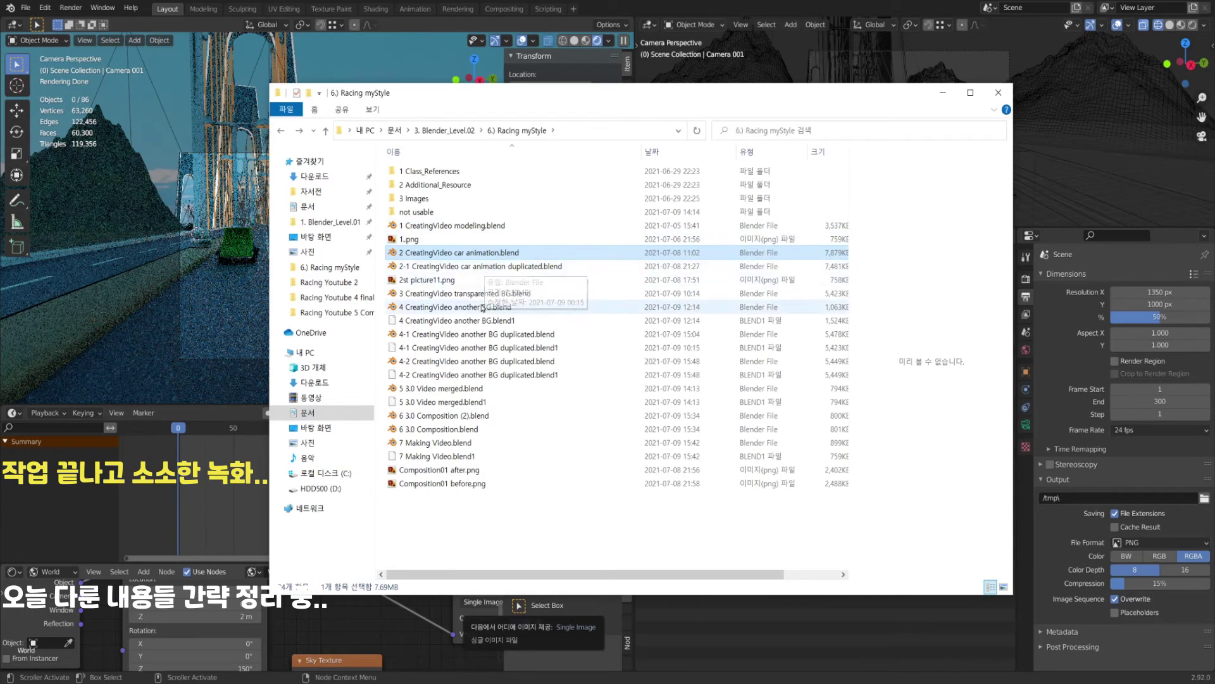
key(Down)
key(Down)
key(Down)
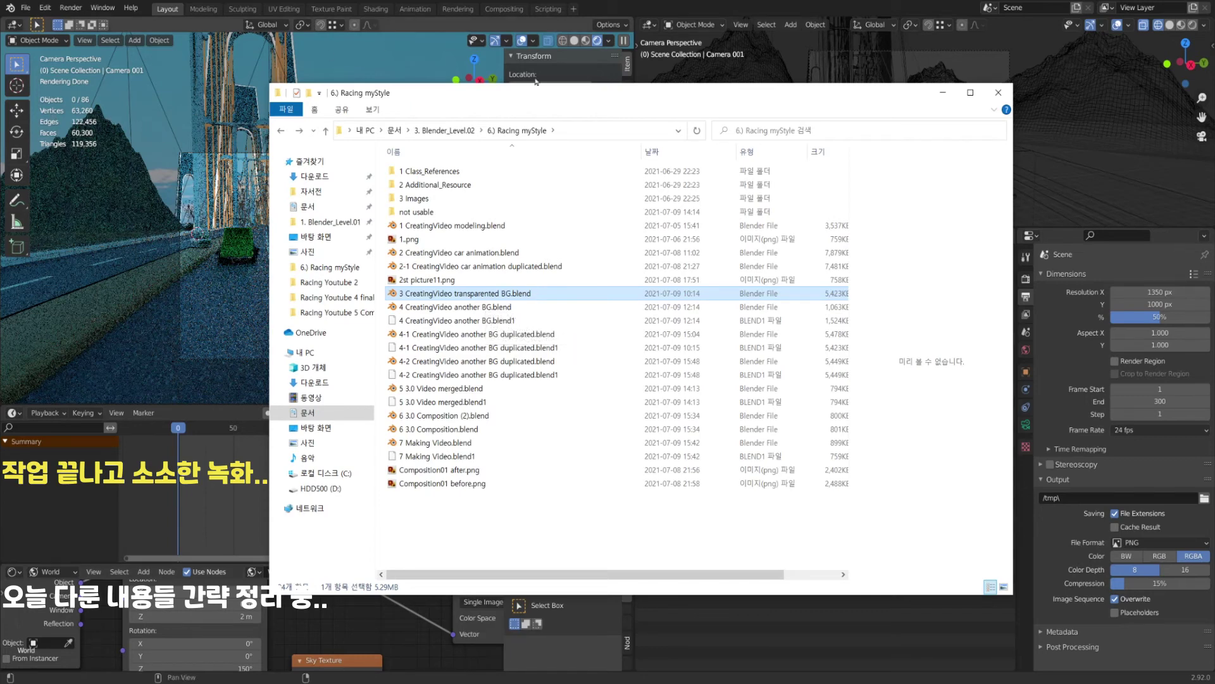
Review the background, merged video and composition project files from 4 CreatingVideo another BG.blend through 7 Making Video.blend.
click(499, 306)
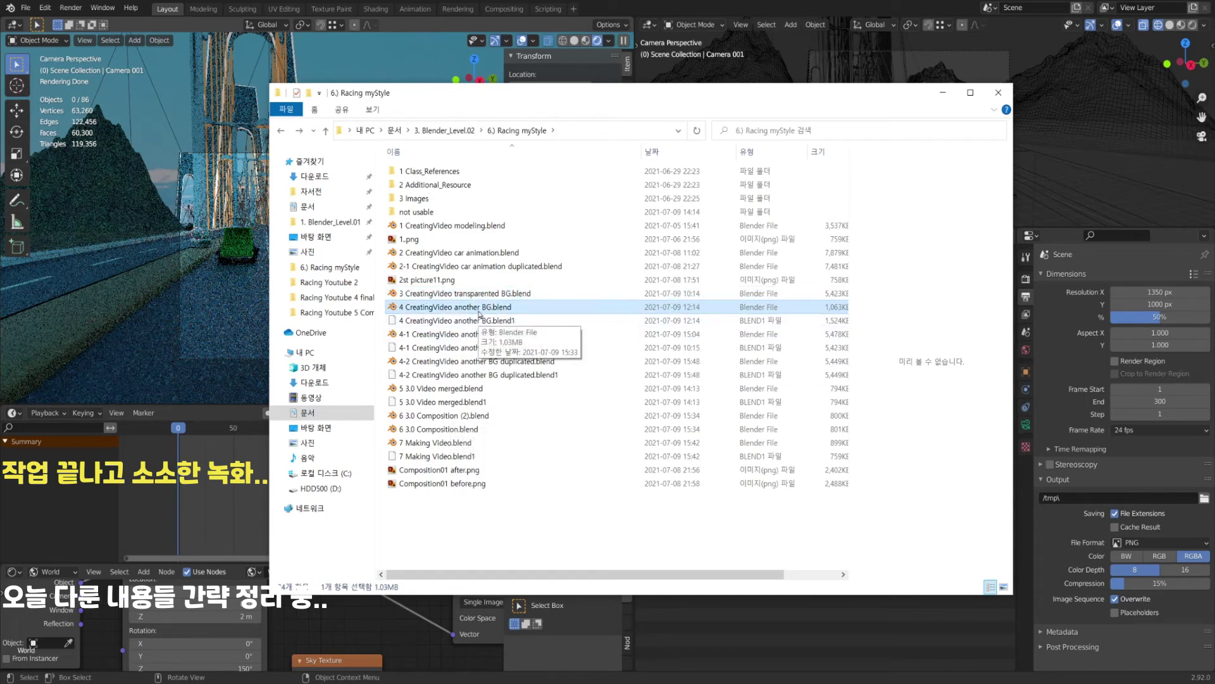
click(451, 362)
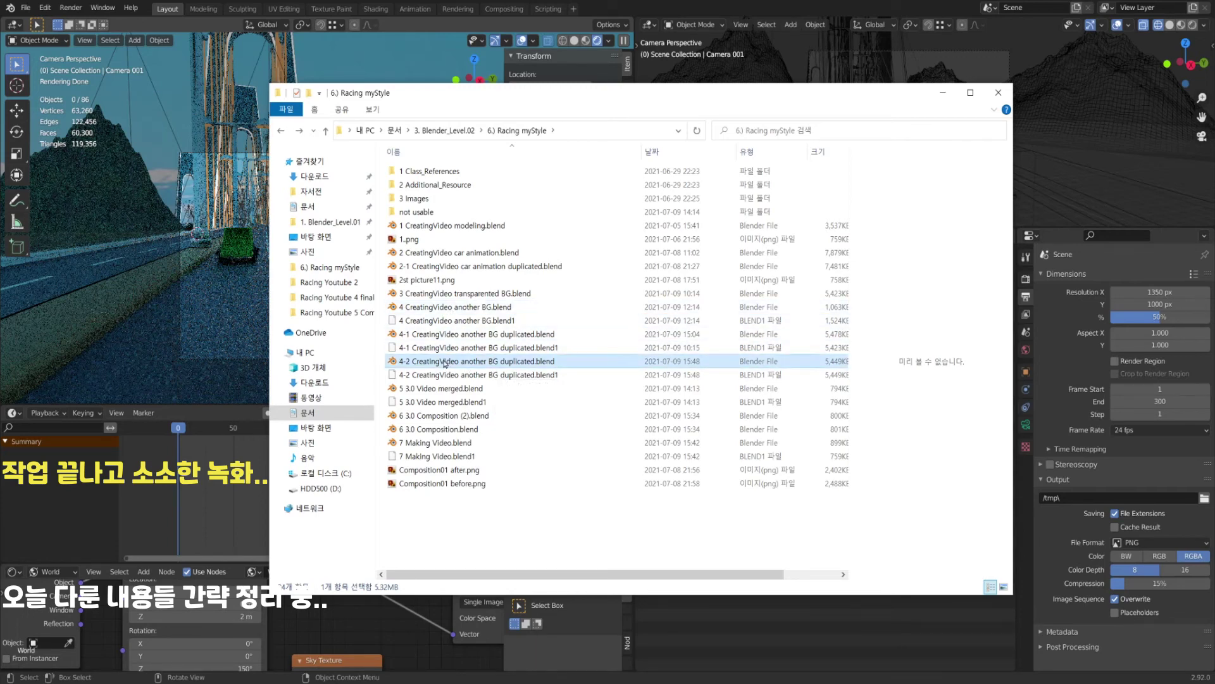
click(489, 296)
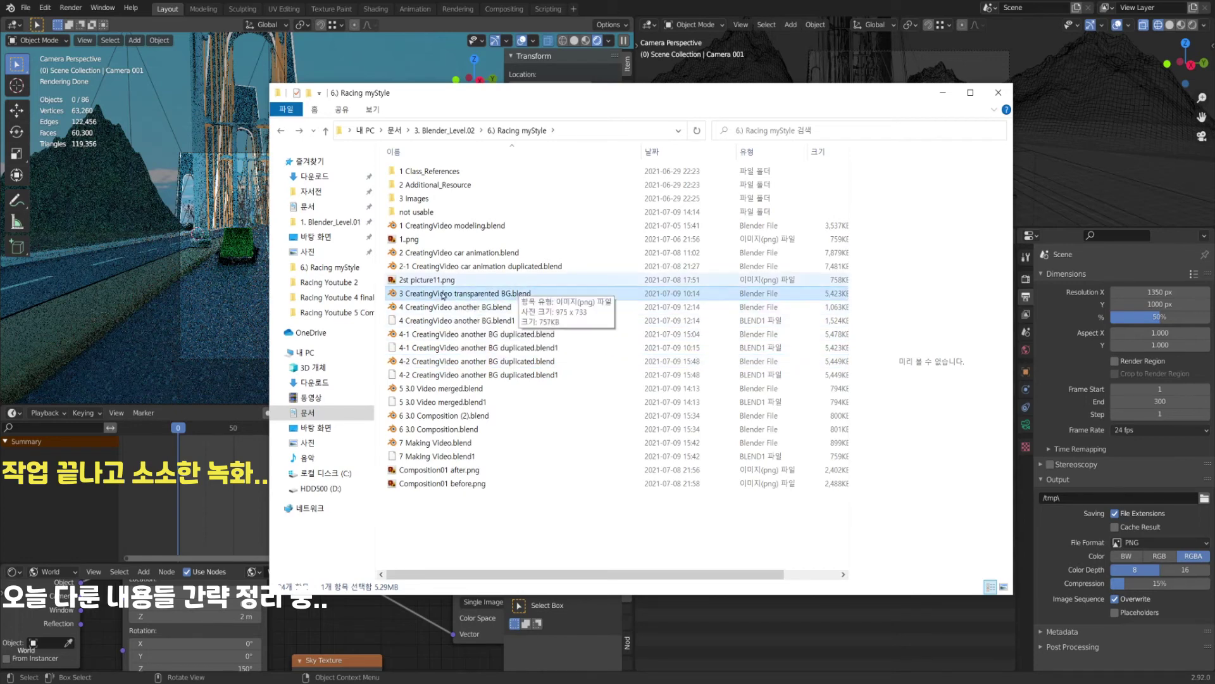
click(462, 375)
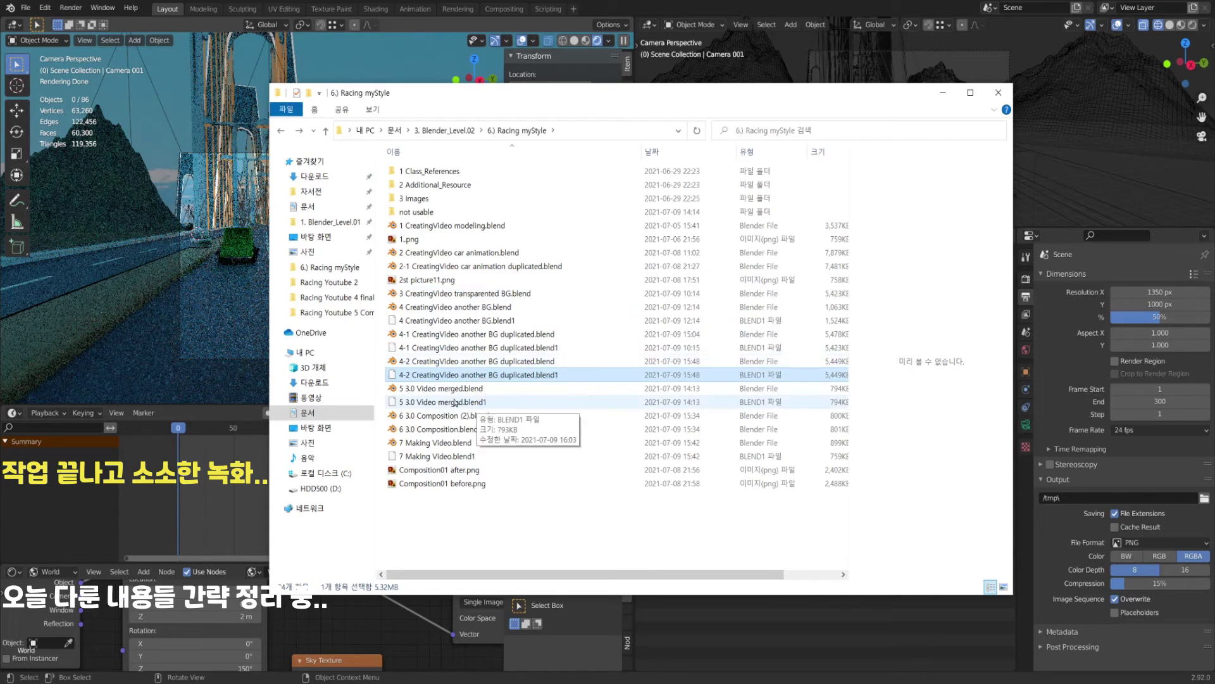
click(452, 388)
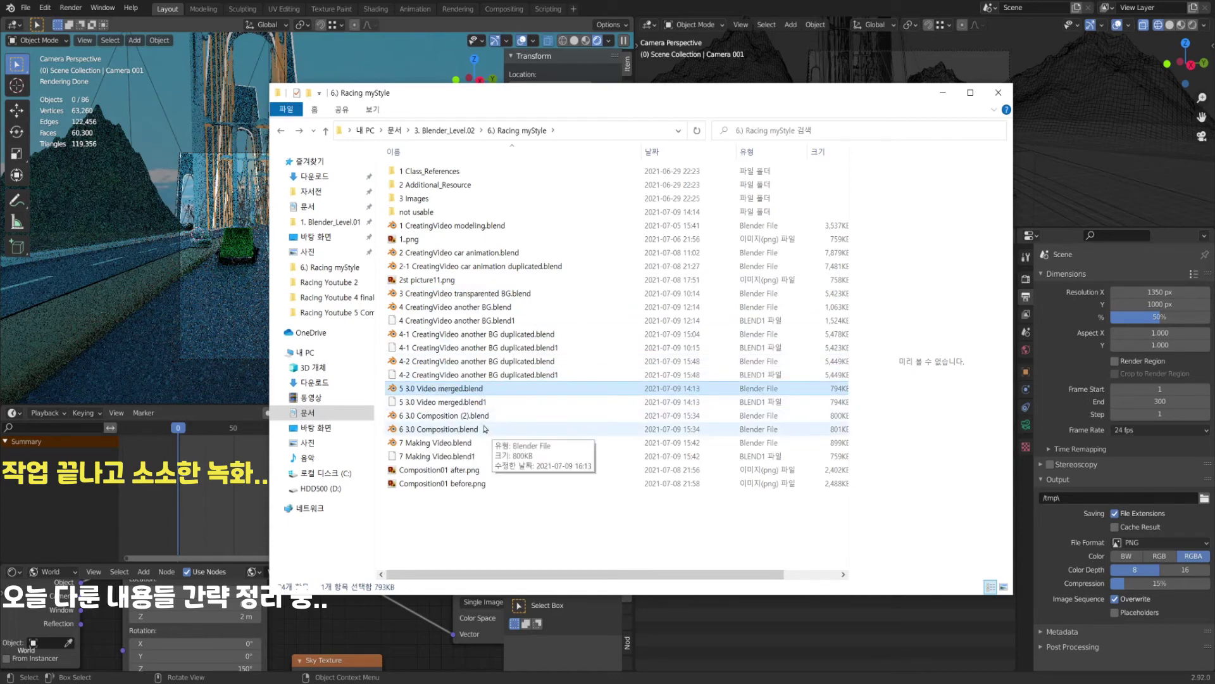
click(462, 418)
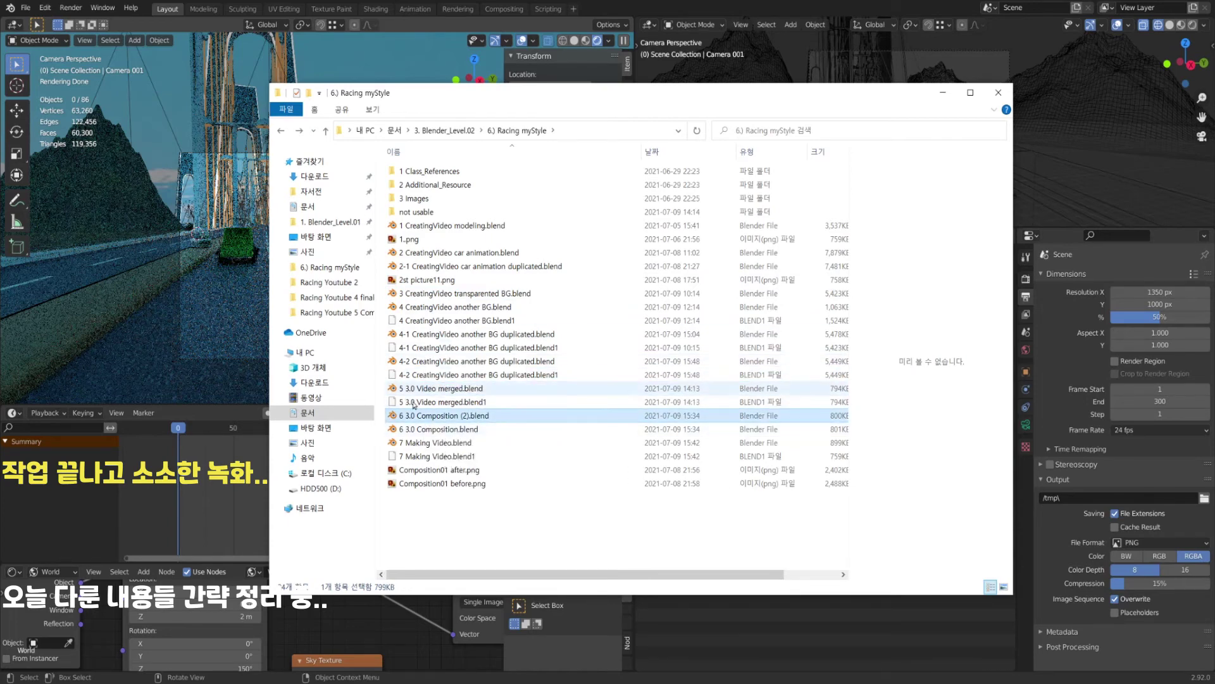
click(487, 443)
click(467, 418)
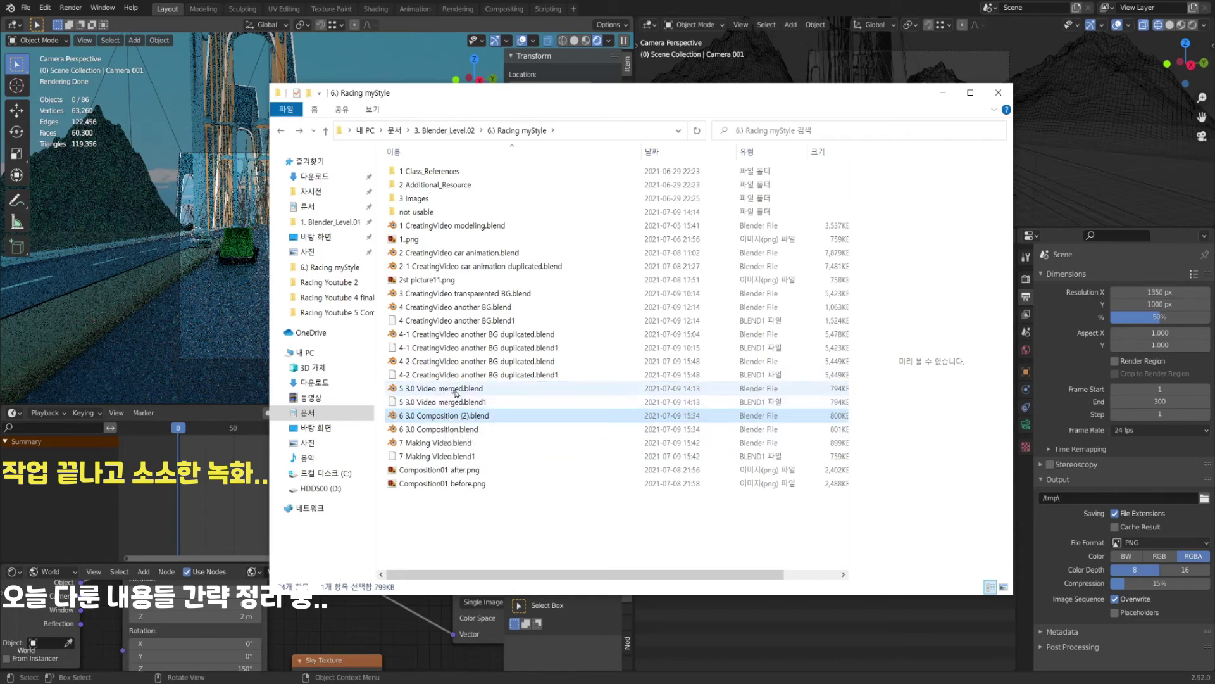
click(445, 442)
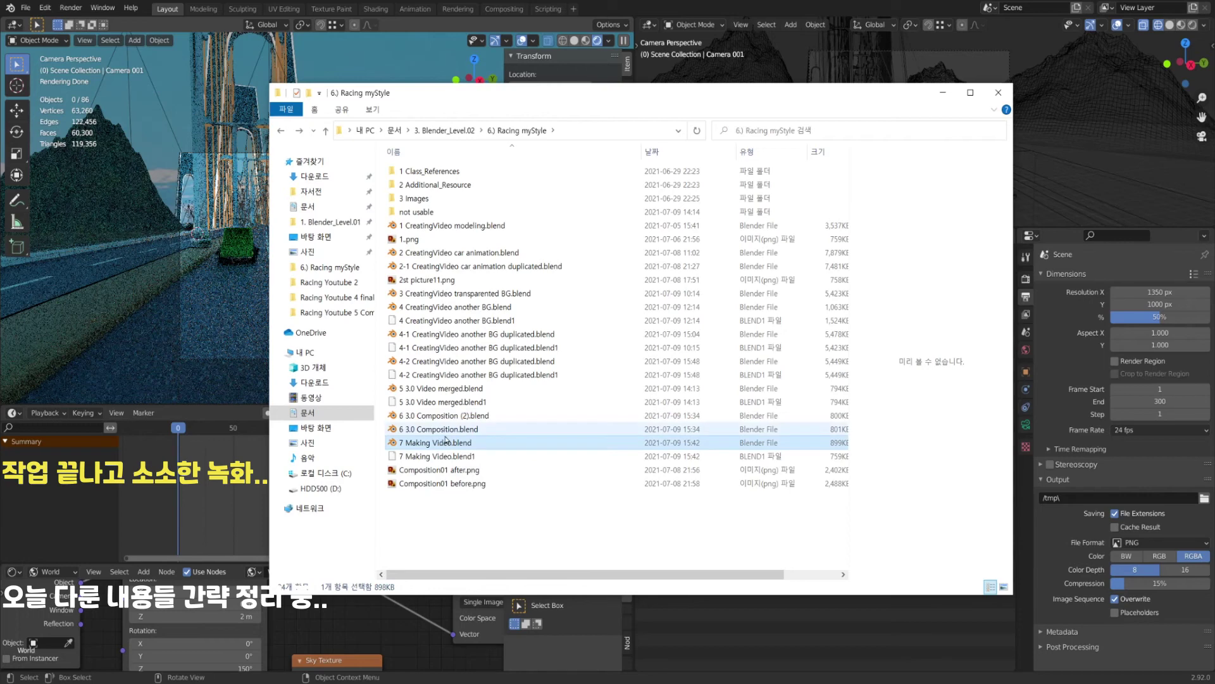
Glance at the 3 Images folder, play the rendered video 0001-0300.mp4 from the tmp folder, and return to the 6.) Racing myStyle folder.
key(alt+Right)
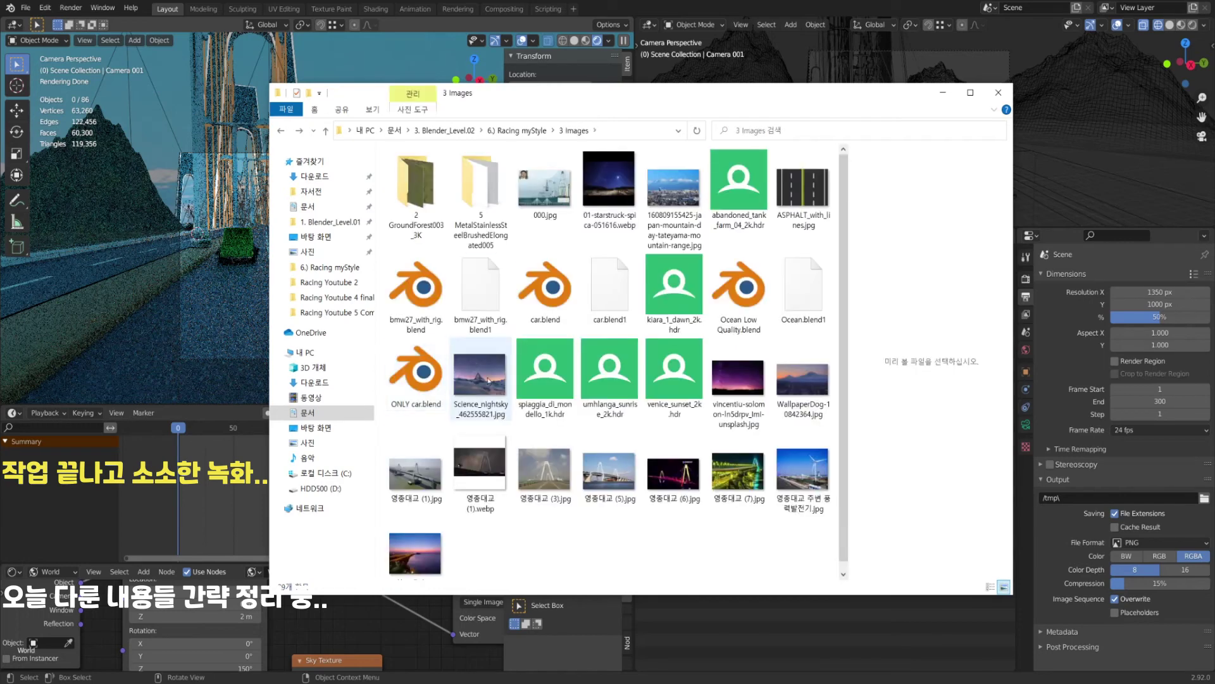
key(alt+Left)
key(alt+Tab)
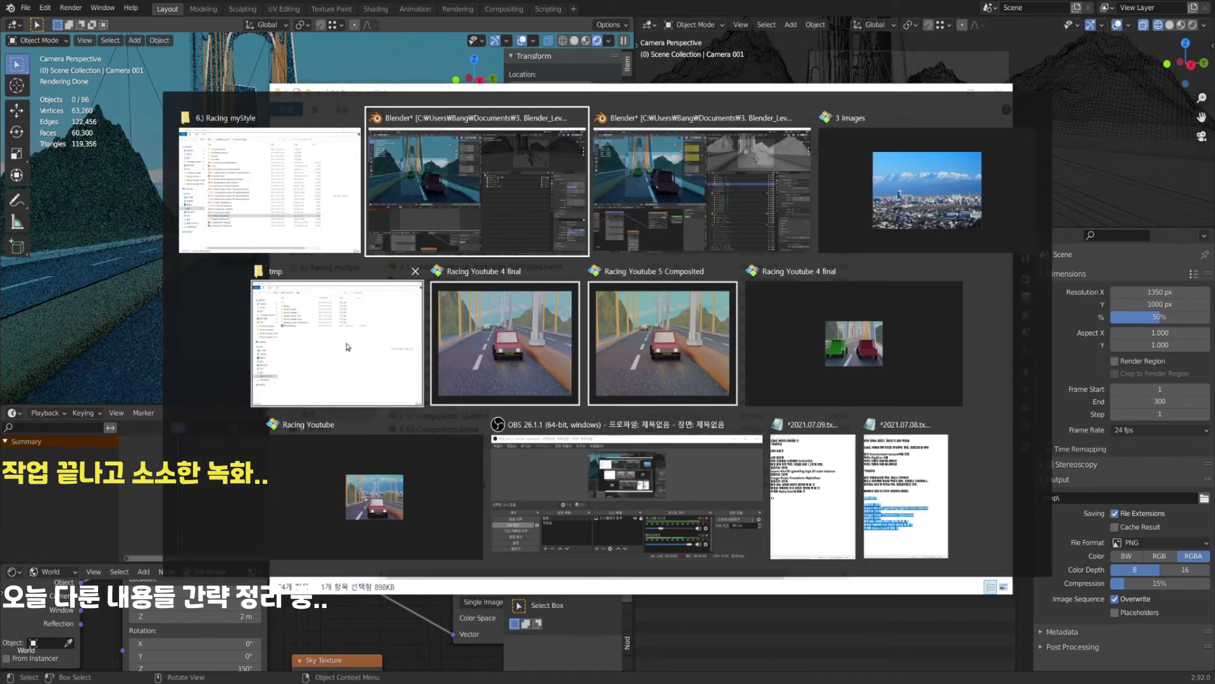
click(380, 367)
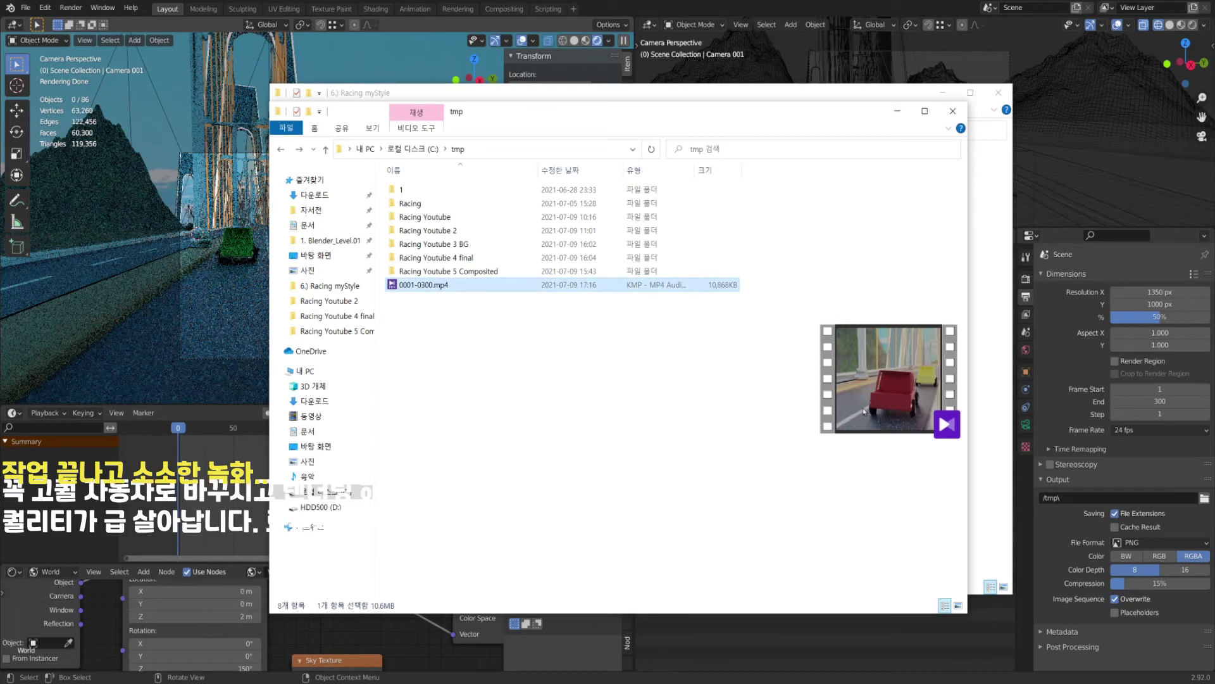
key(alt+Tab)
key(alt+Tab)
double_click(450, 286)
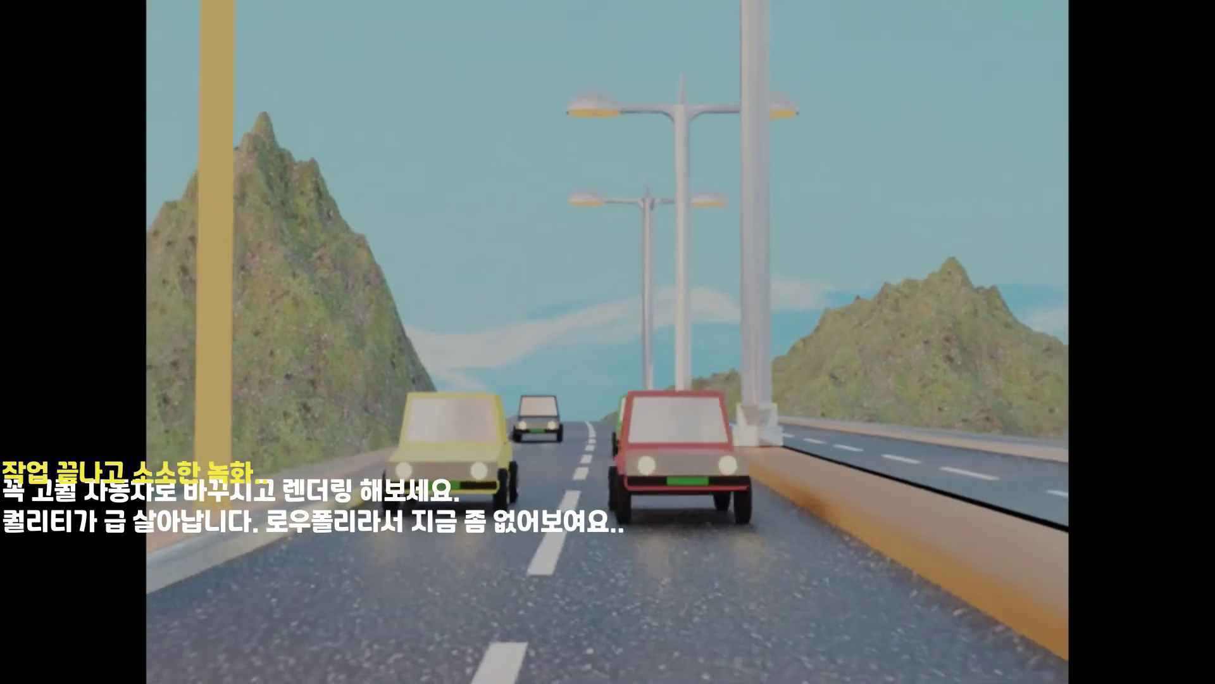
key(space)
key(alt+Tab)
key(alt+Tab)
key(alt+Tab)
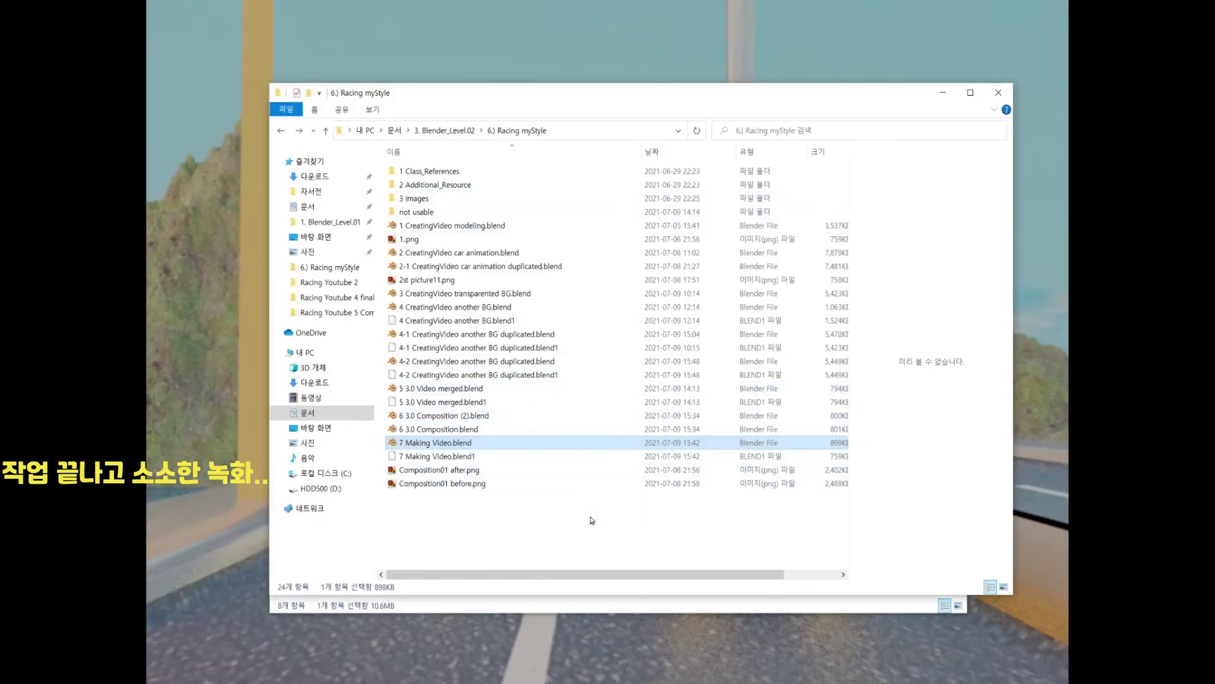
Switch to Blender, stop the animation at frame 93 and examine the keyframing options for the Ocean plane's X location.
click(583, 512)
key(alt+Tab)
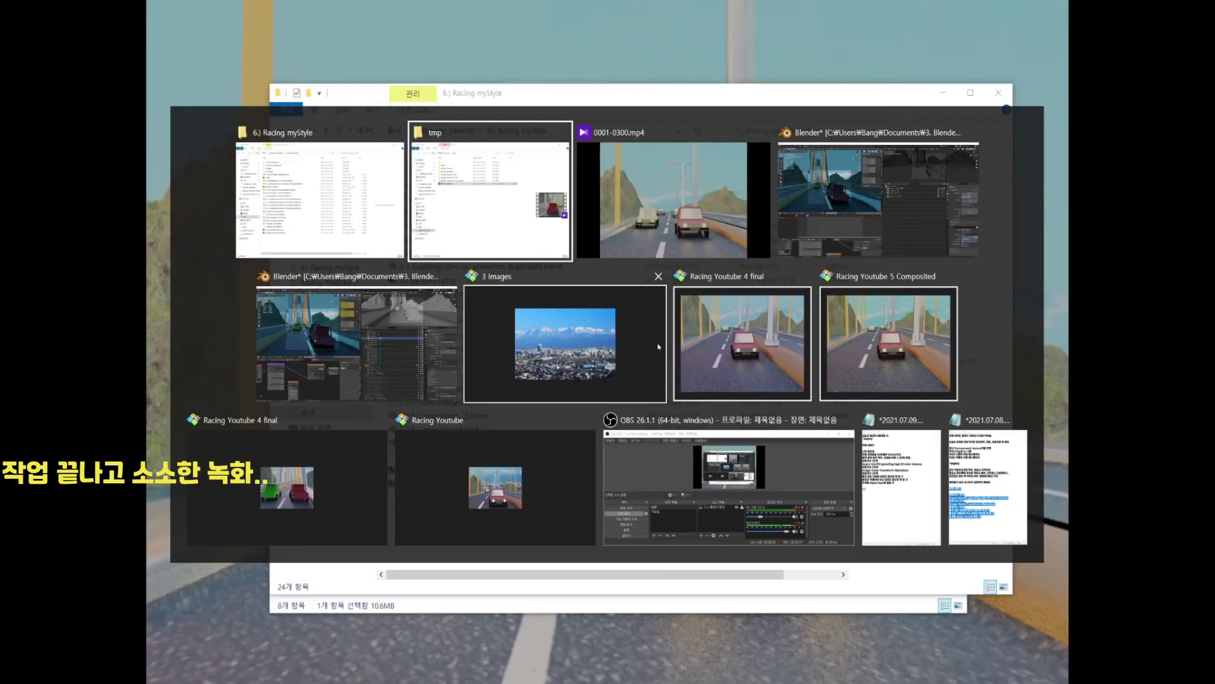
click(878, 200)
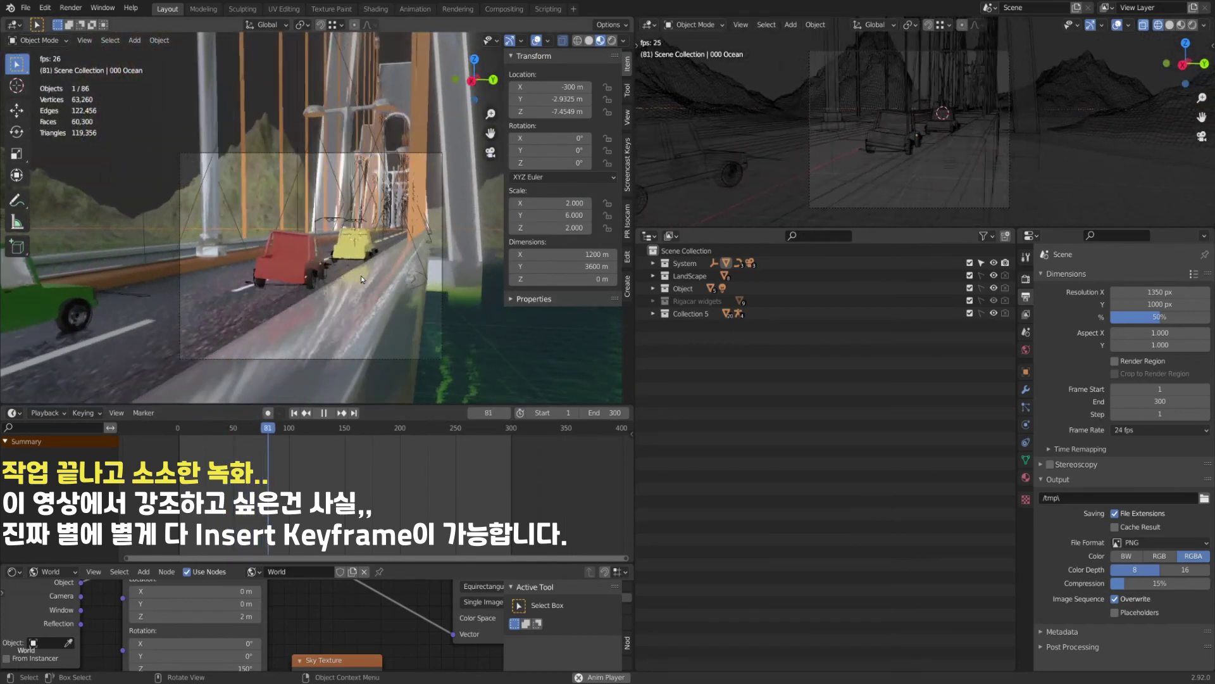
key(space)
right_click(557, 87)
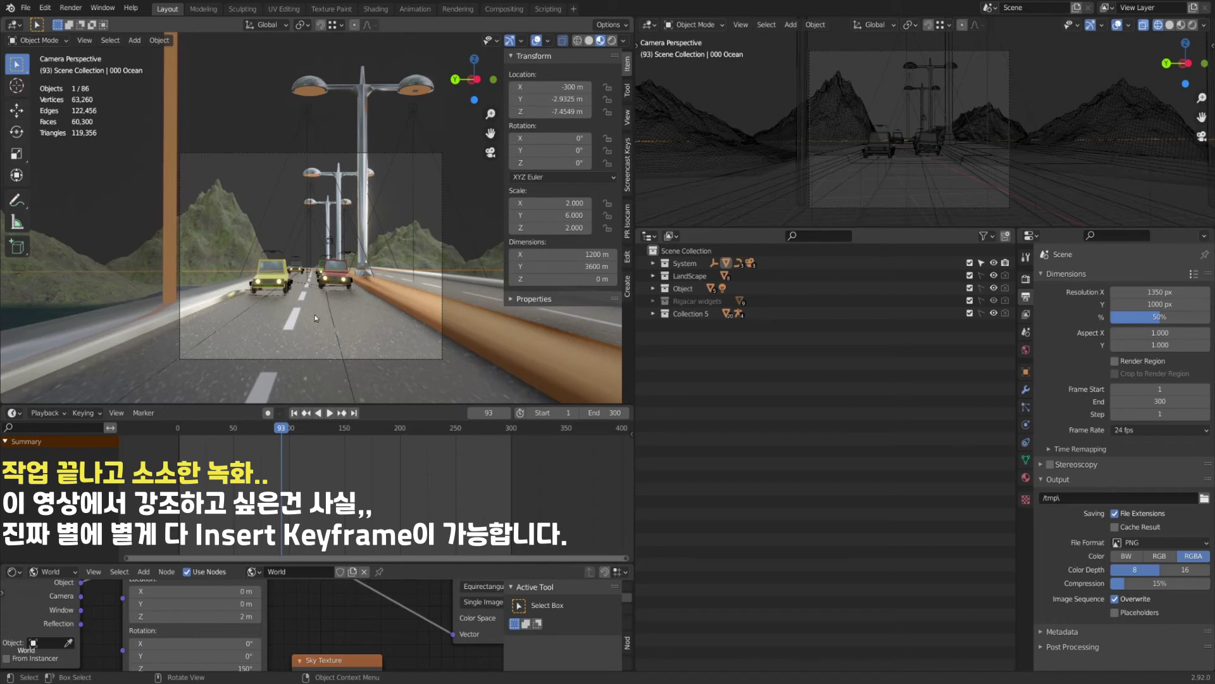
click(312, 269)
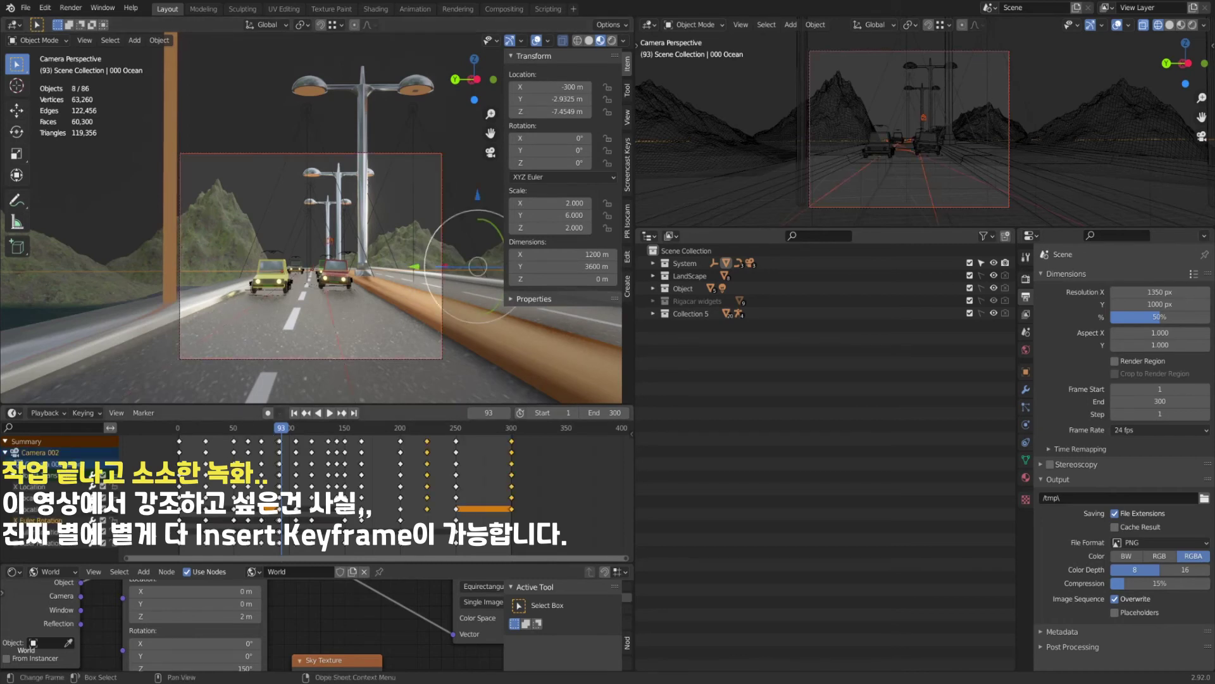
Make the LandScape and Object collections selectable and select all objects in the scene.
click(13, 465)
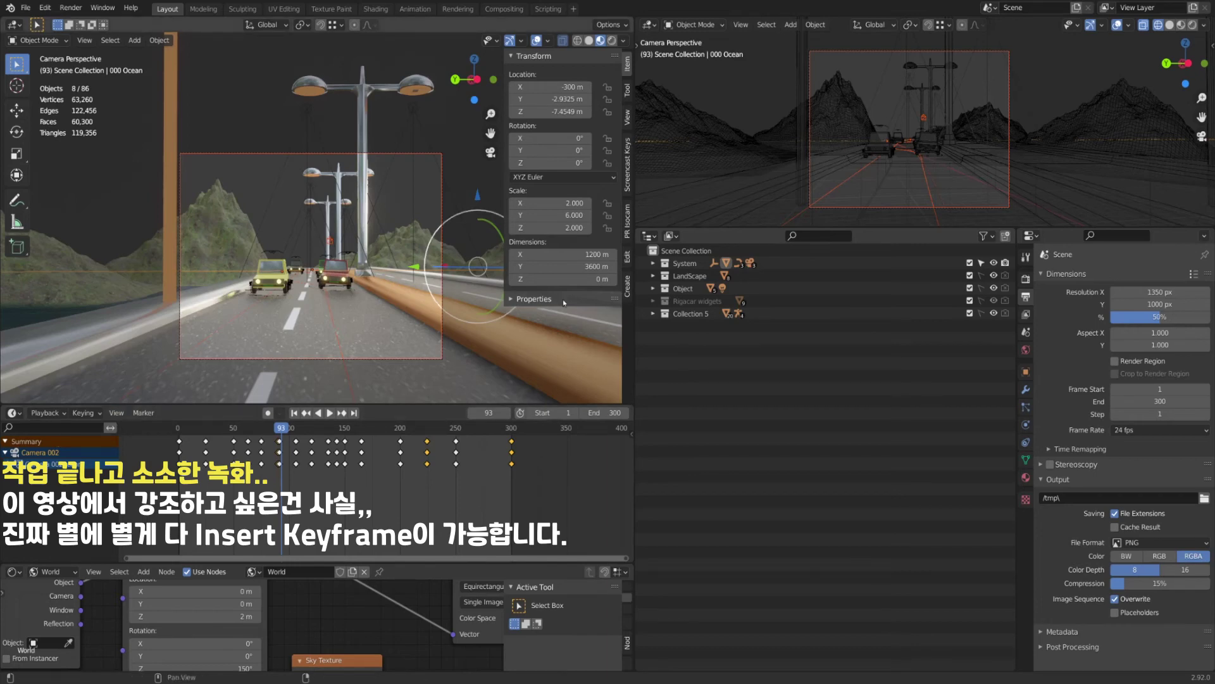
click(981, 276)
click(981, 288)
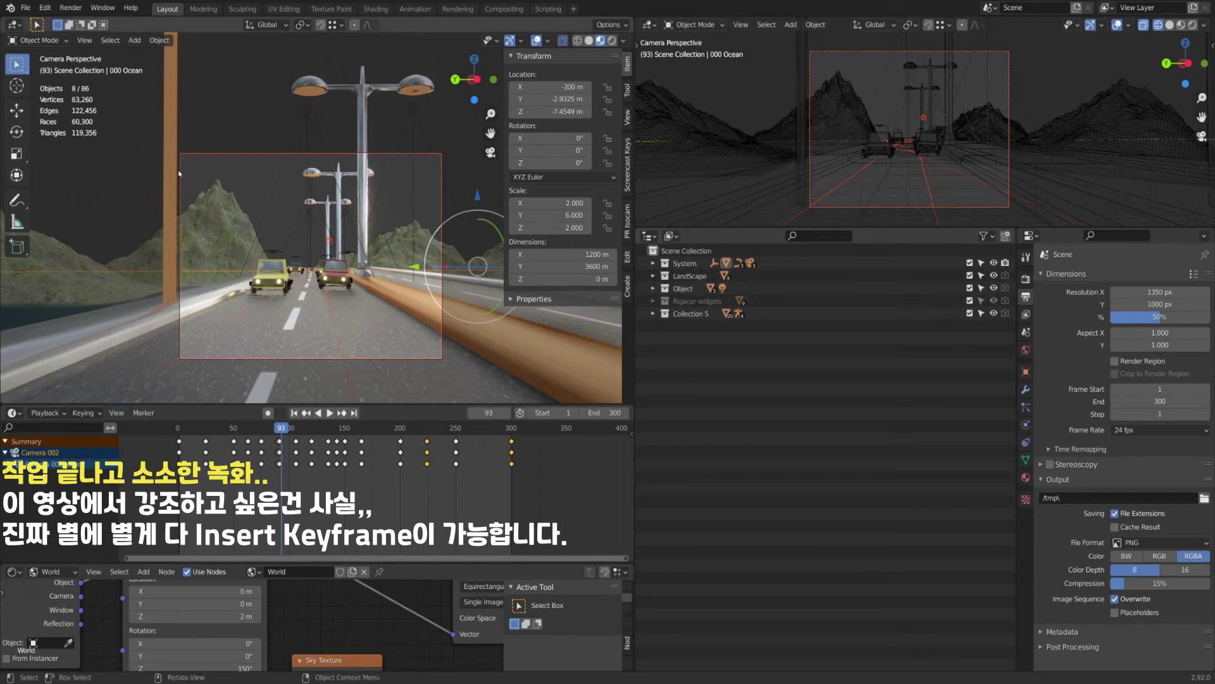
key(a)
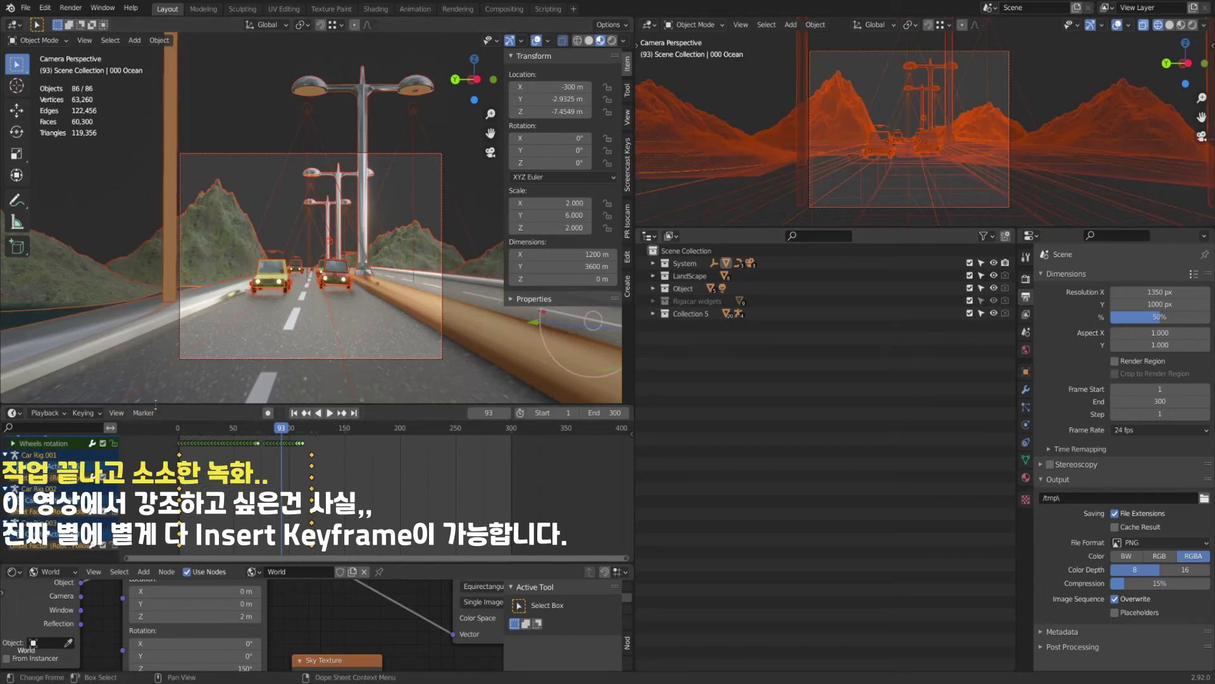
Enlarge the timeline to show the cameras' and car rigs' keyframes and play the animation in sections, restarting from frame 1 and stopping at frame 143.
drag(143, 406, 142, 271)
scroll(244, 422, up, 3)
scroll(247, 422, down, 3)
scroll(247, 422, up, 1)
key(space)
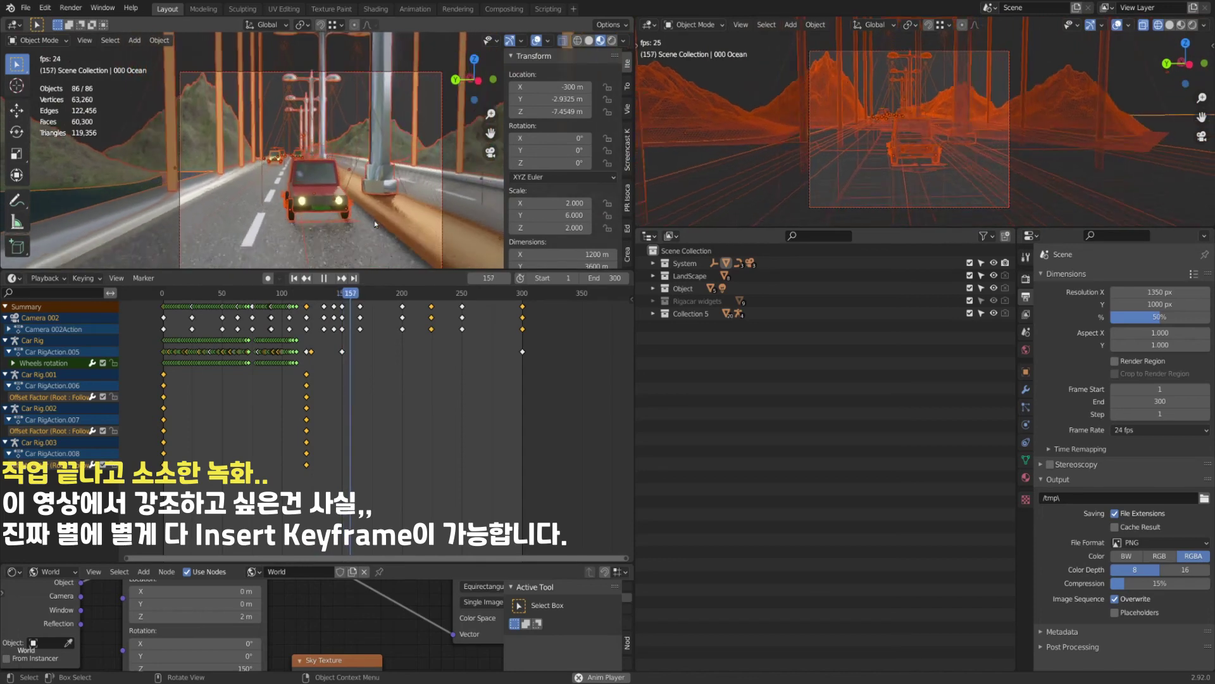
key(space)
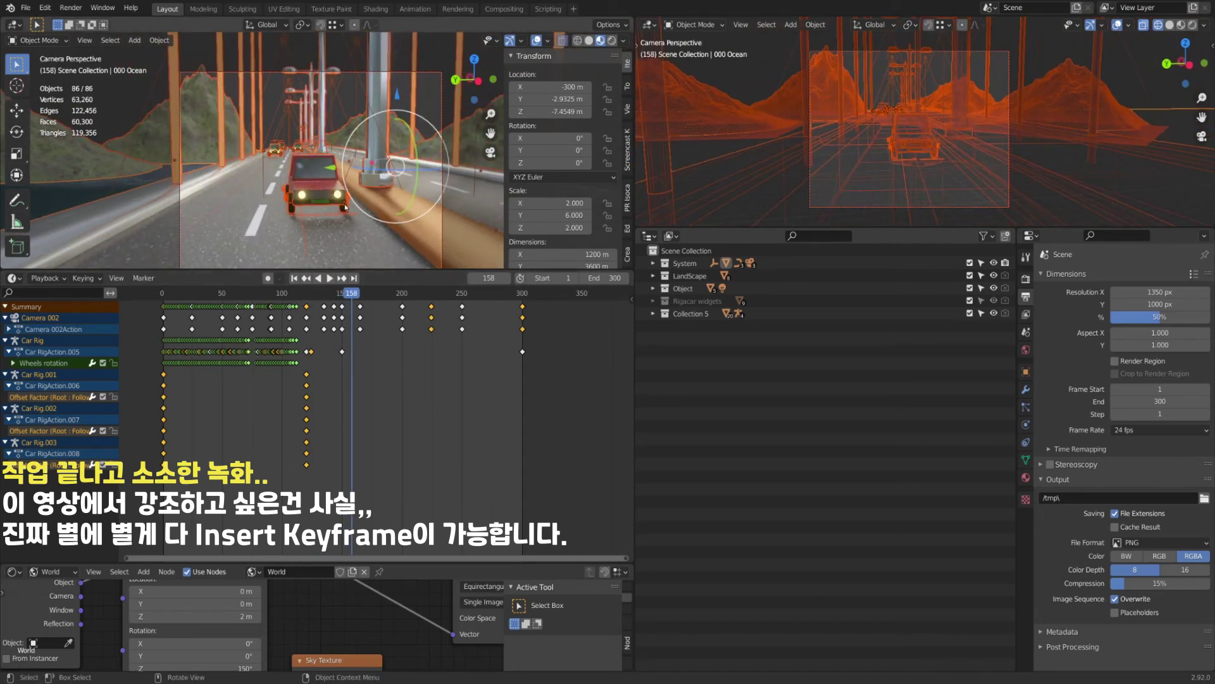
key(shift+Left)
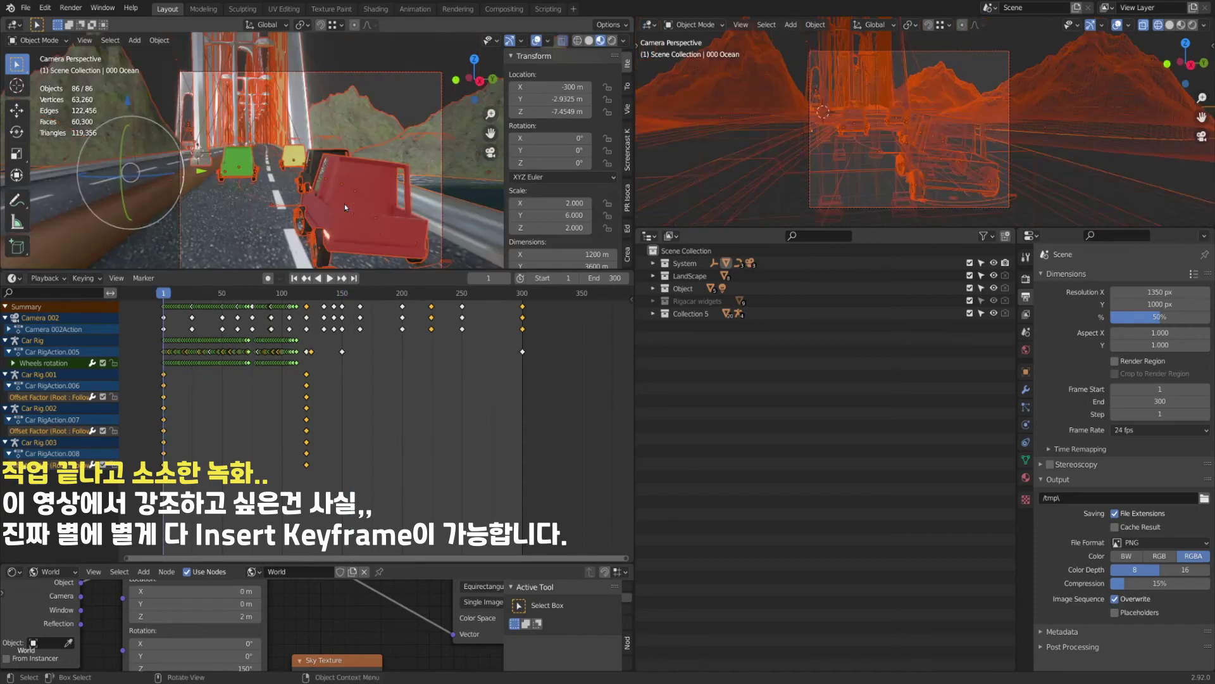
key(space)
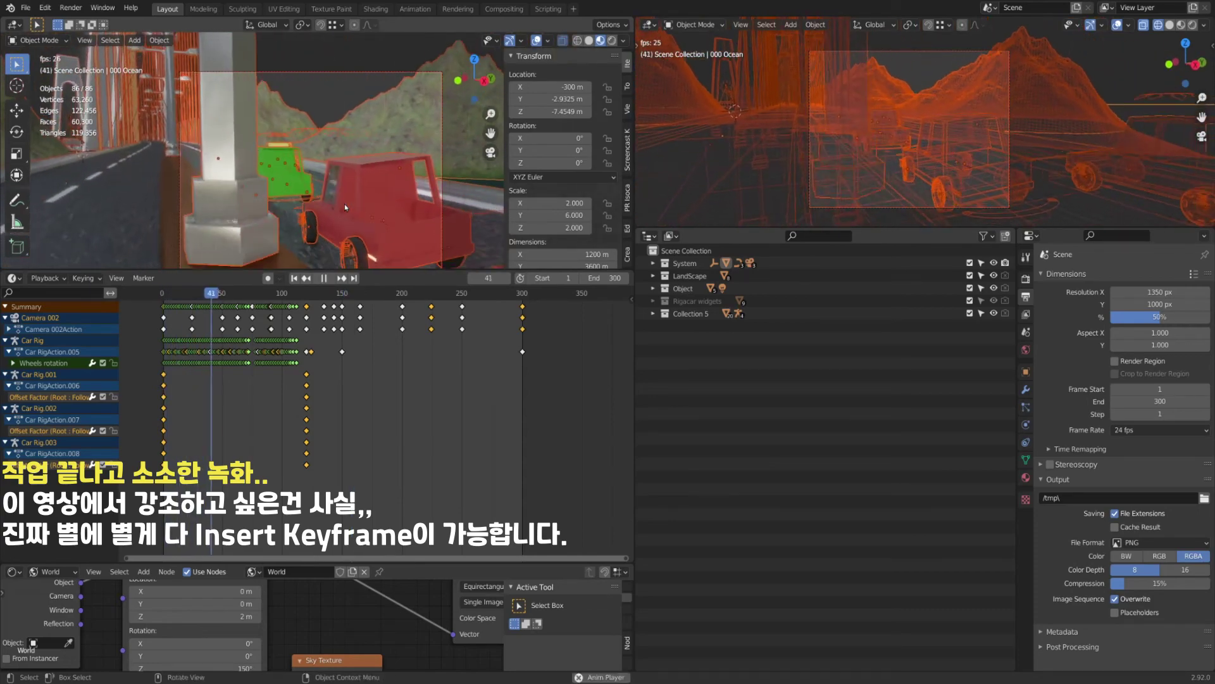
key(space)
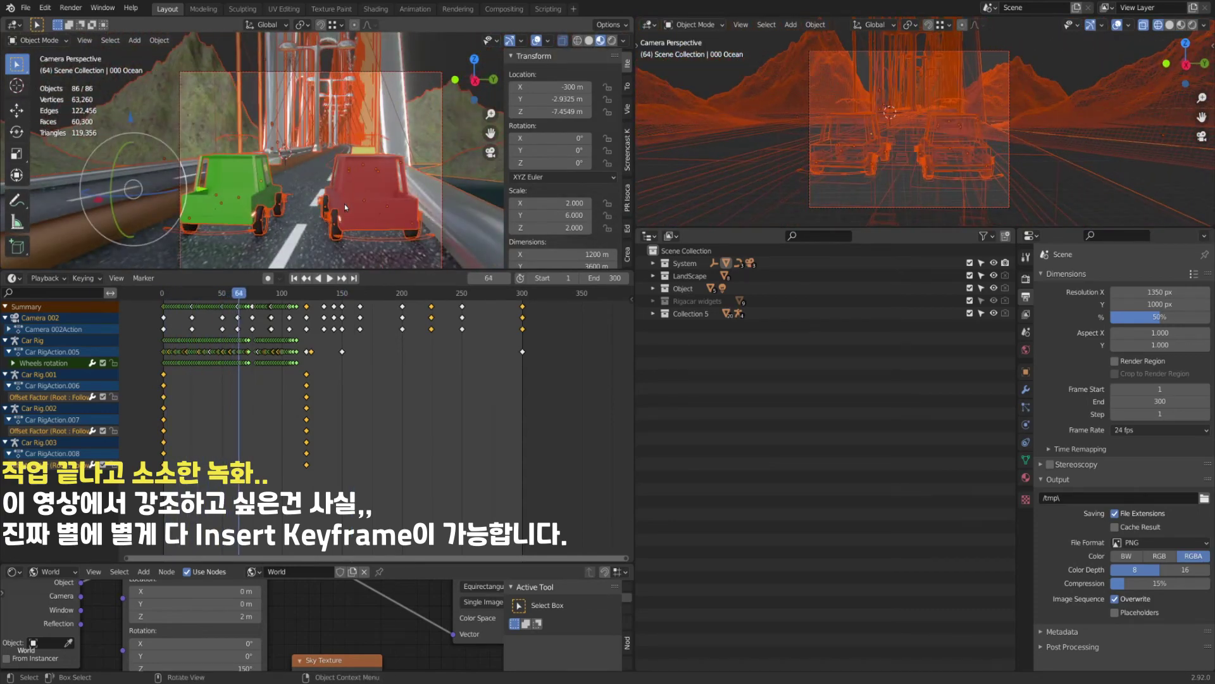
key(space)
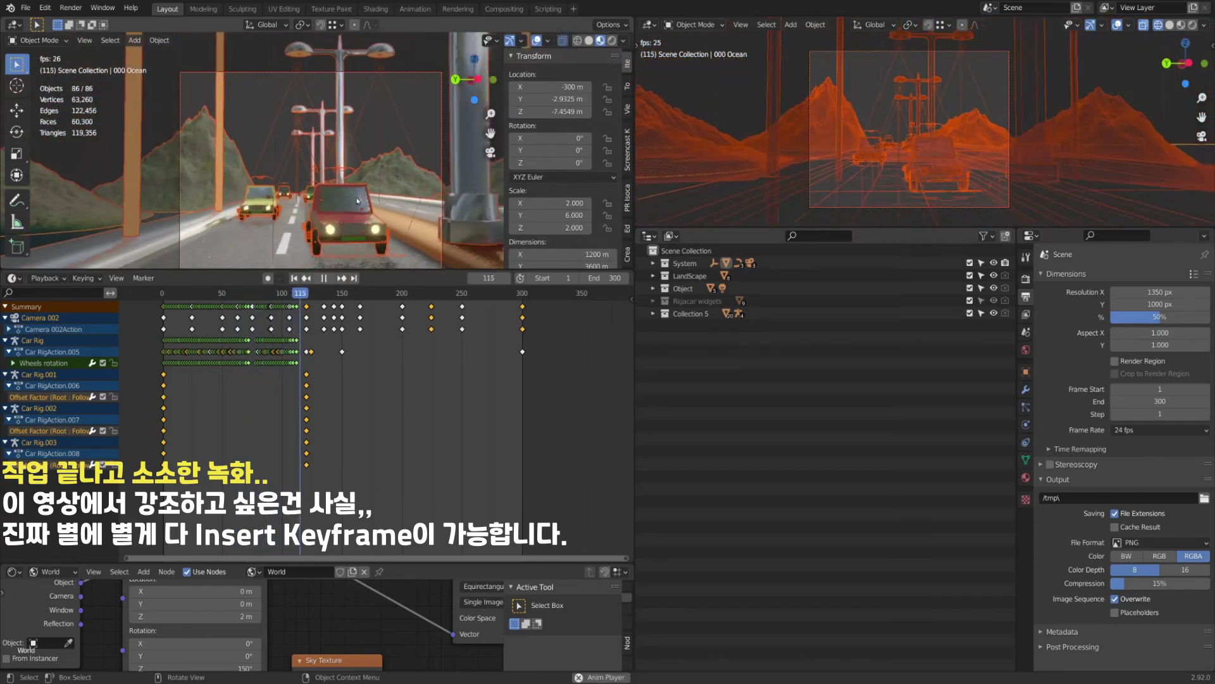
key(space)
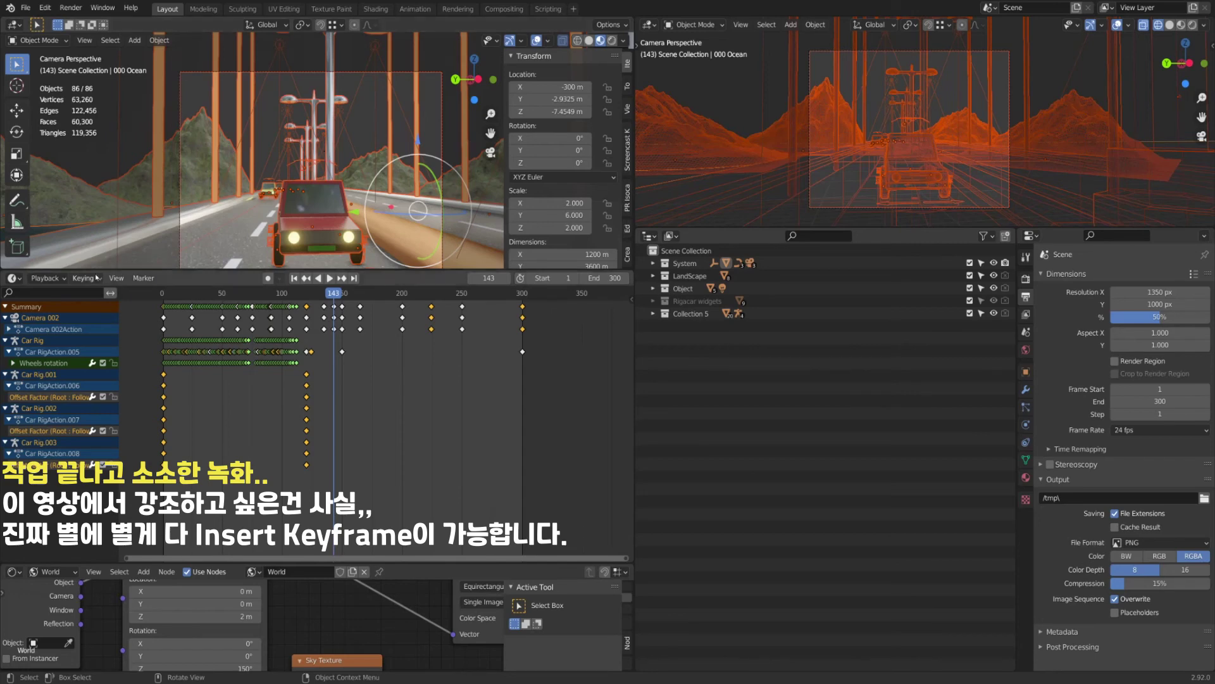
Change the timeline area to the Graph Editor to examine the animation curves, and deselect all objects.
click(14, 278)
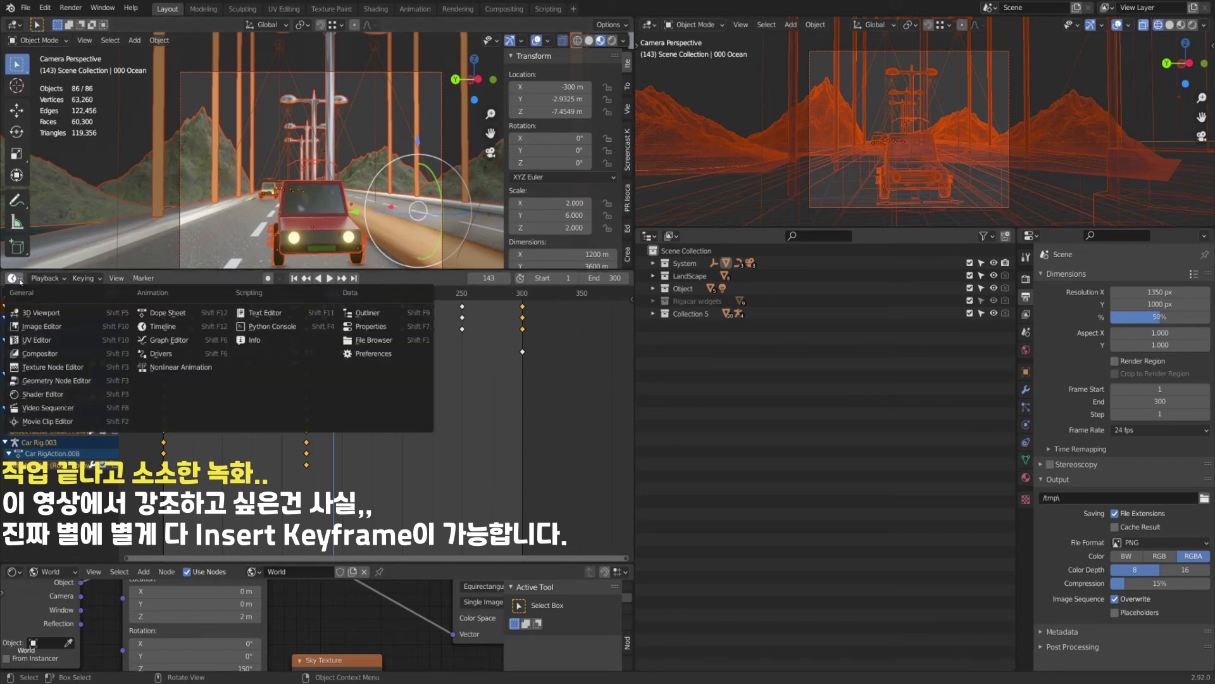
click(170, 340)
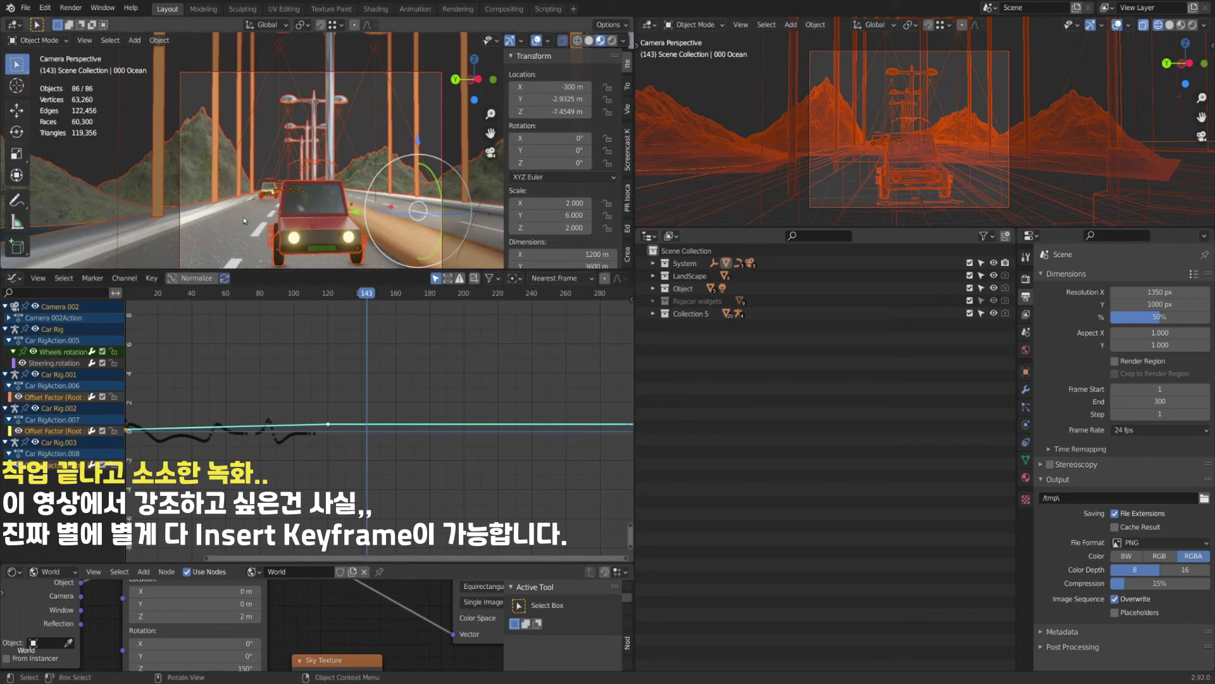
key(alt+a)
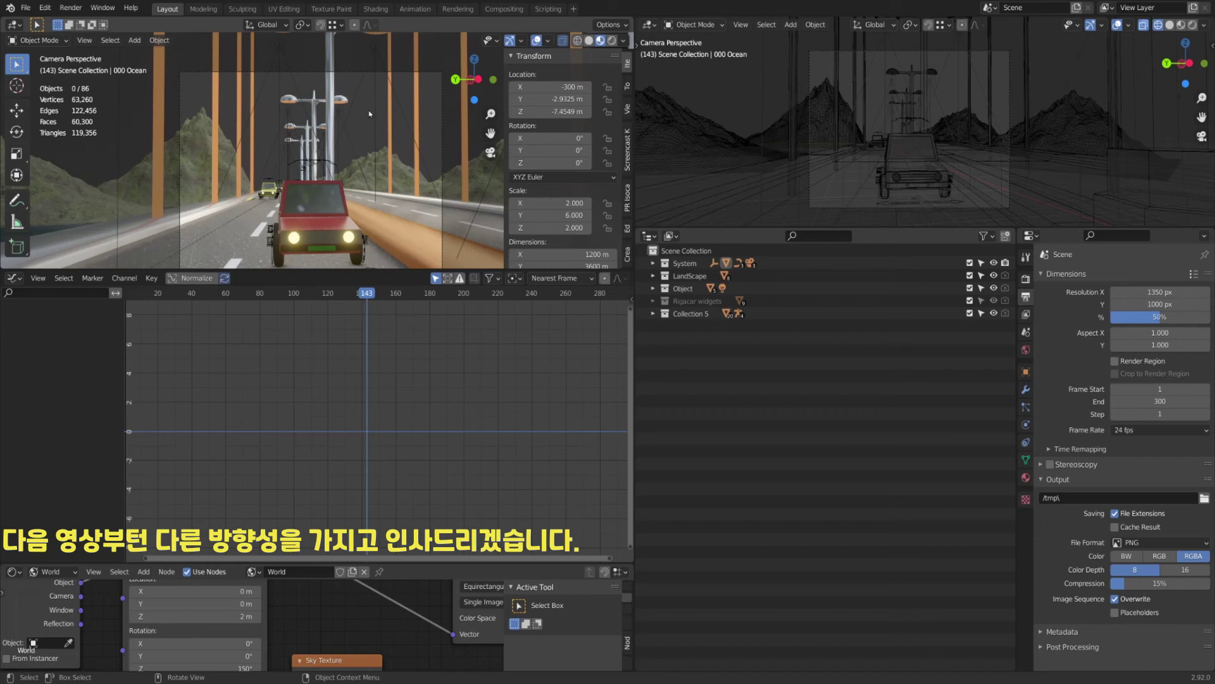
click(366, 114)
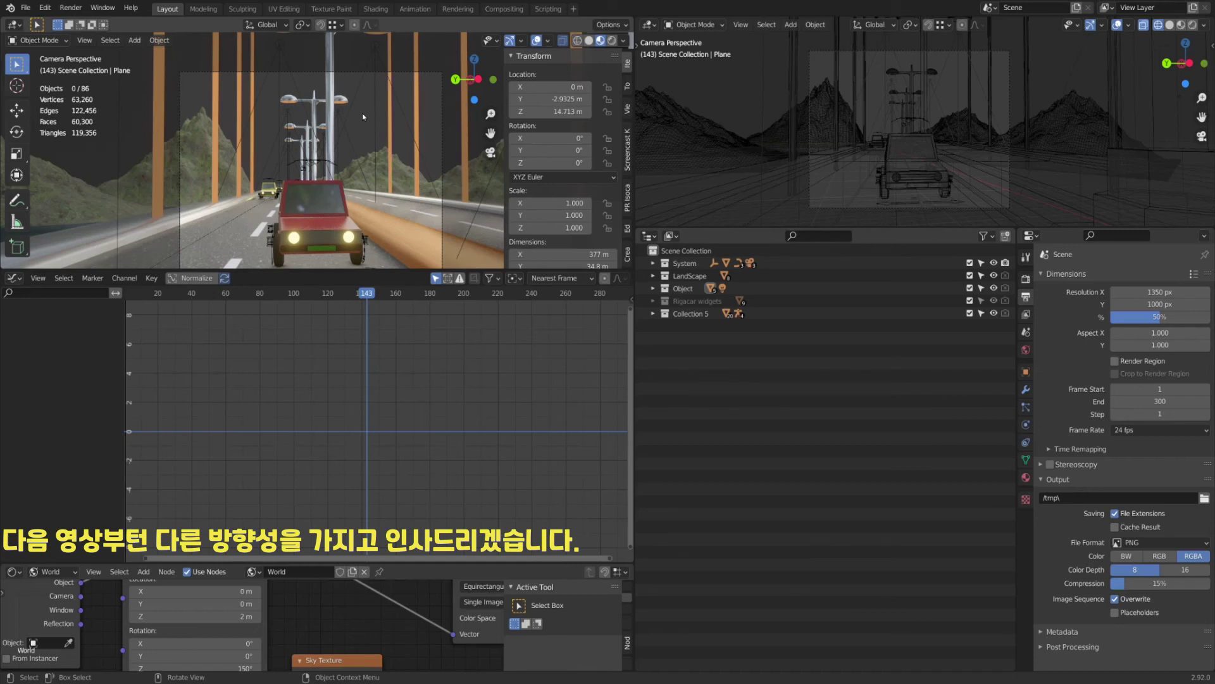
middle_drag(353, 155, 272, 171)
Play the rendered video 0001-0300.mp4 from the tmp folder again, close the player and return to Blender.
mouse_move(453, 681)
click(399, 642)
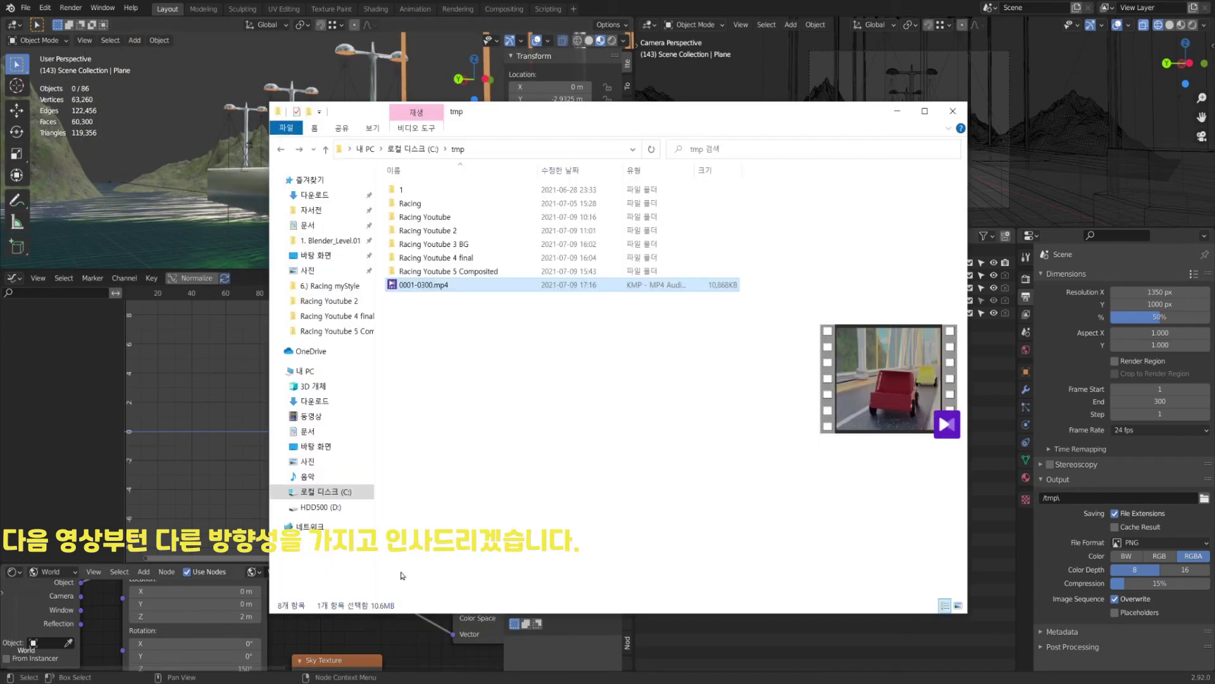
double_click(447, 294)
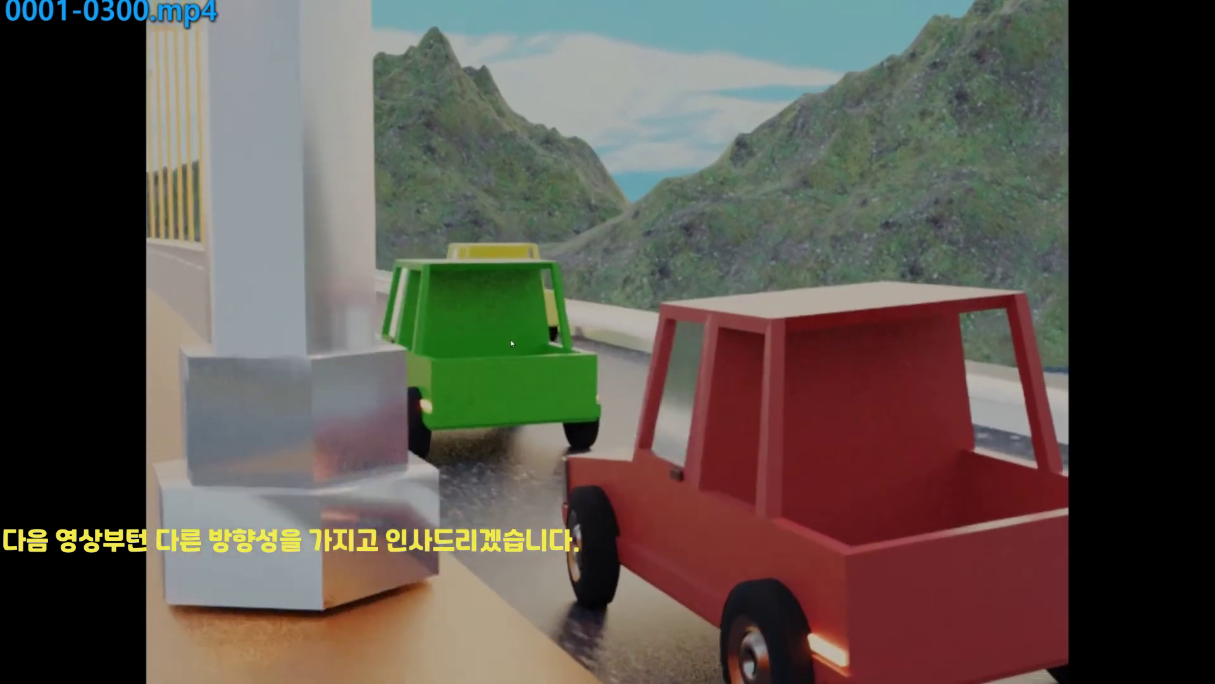
click(671, 228)
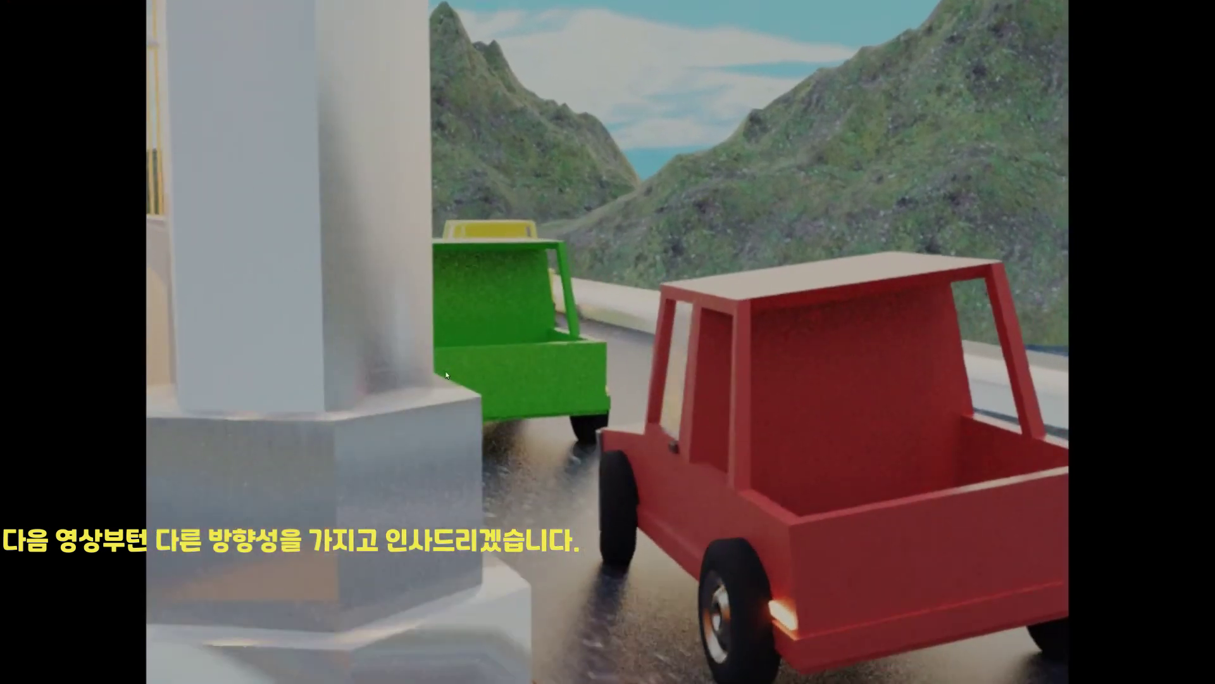
click(541, 292)
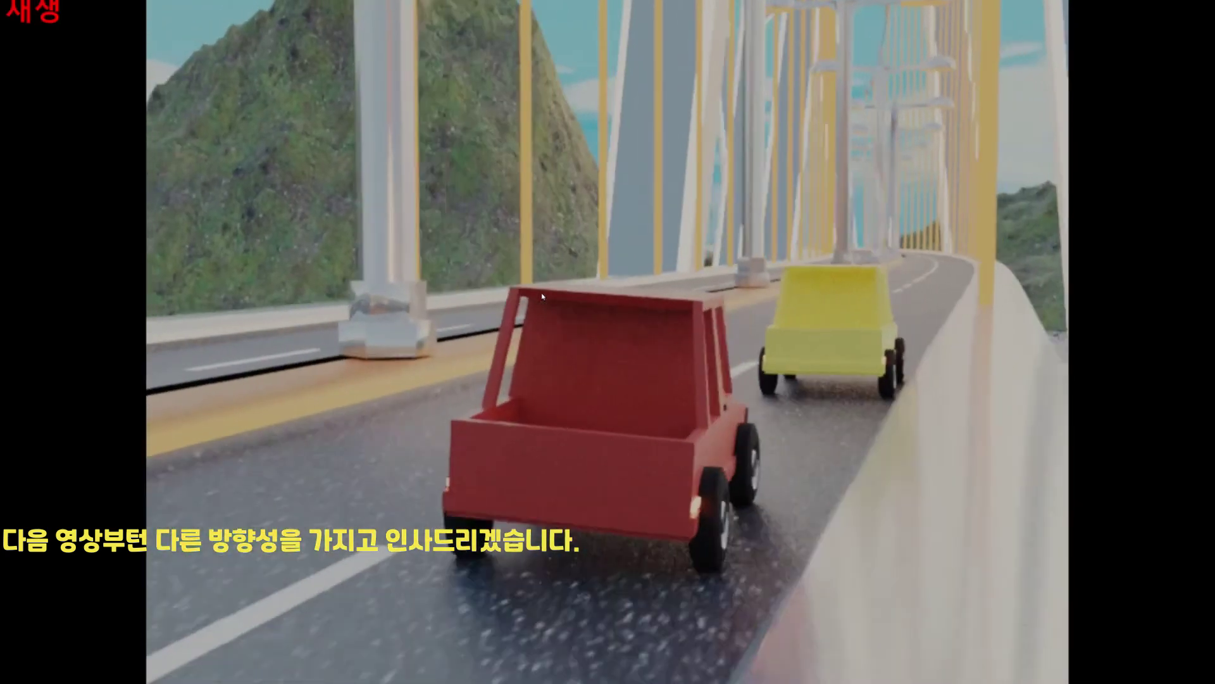
click(541, 292)
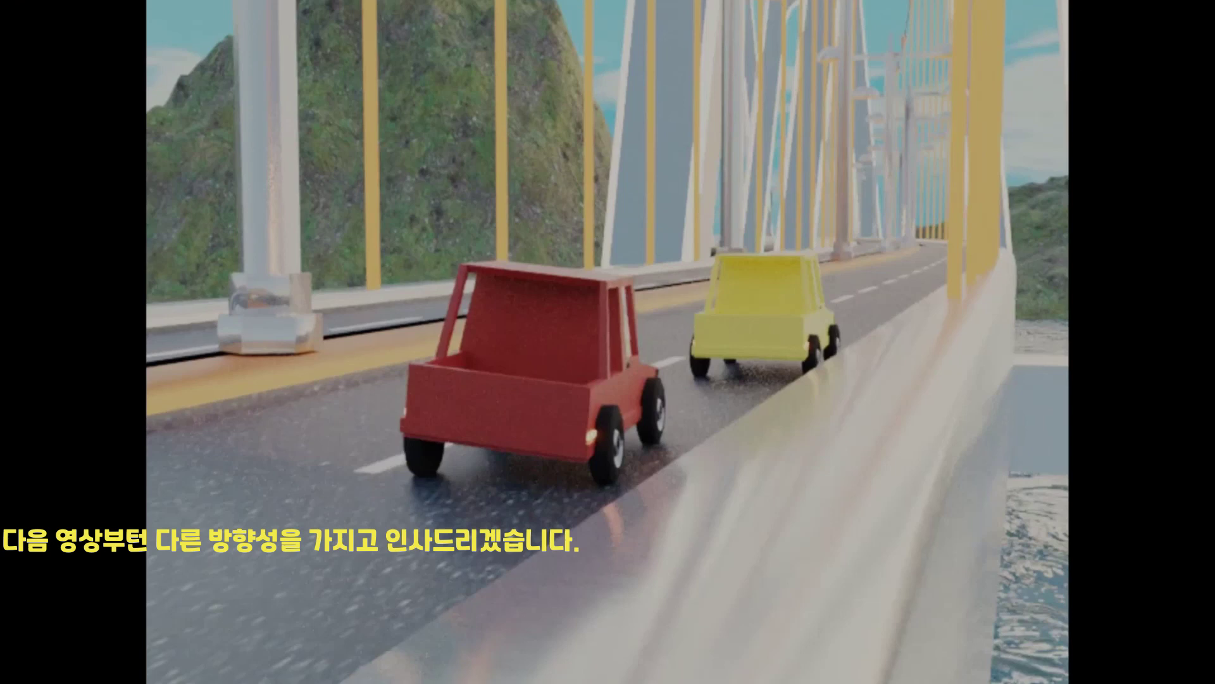
key(alt+F4)
click(563, 387)
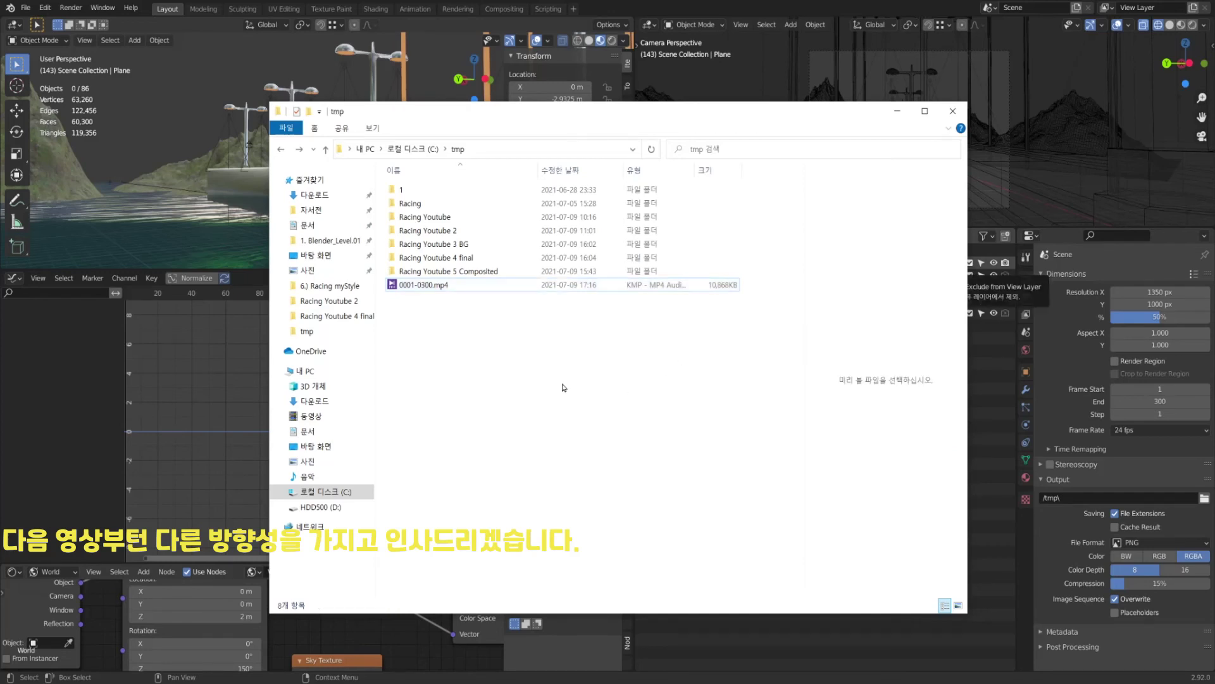
click(181, 112)
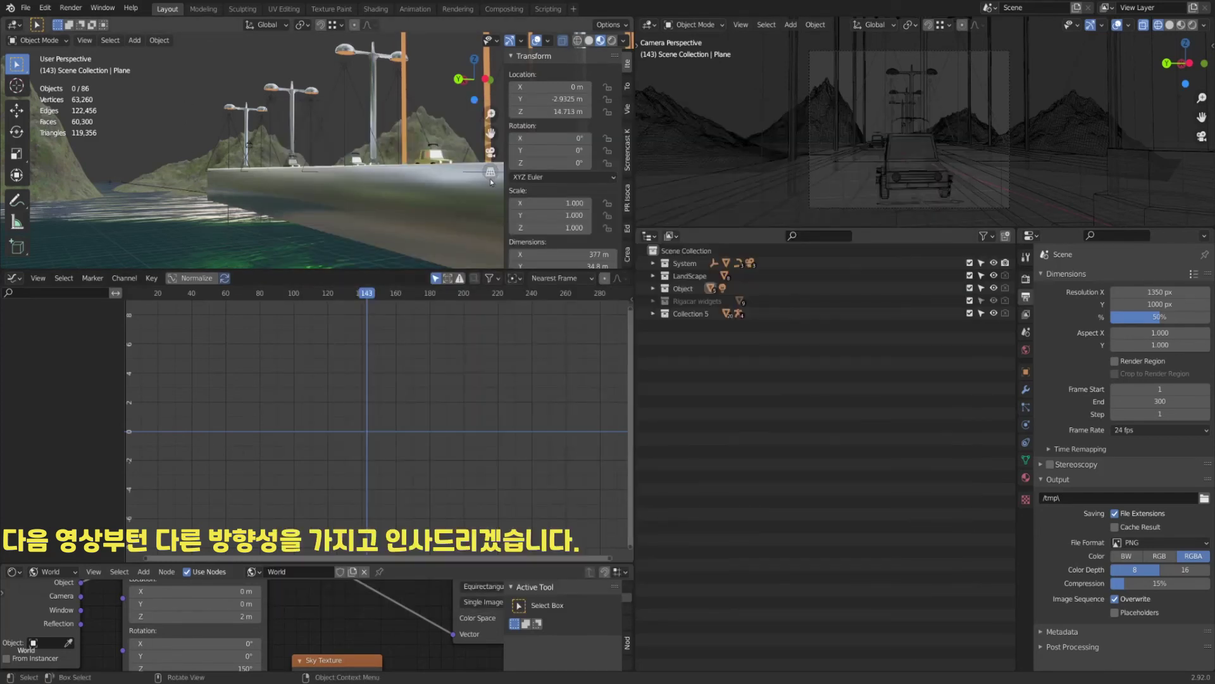